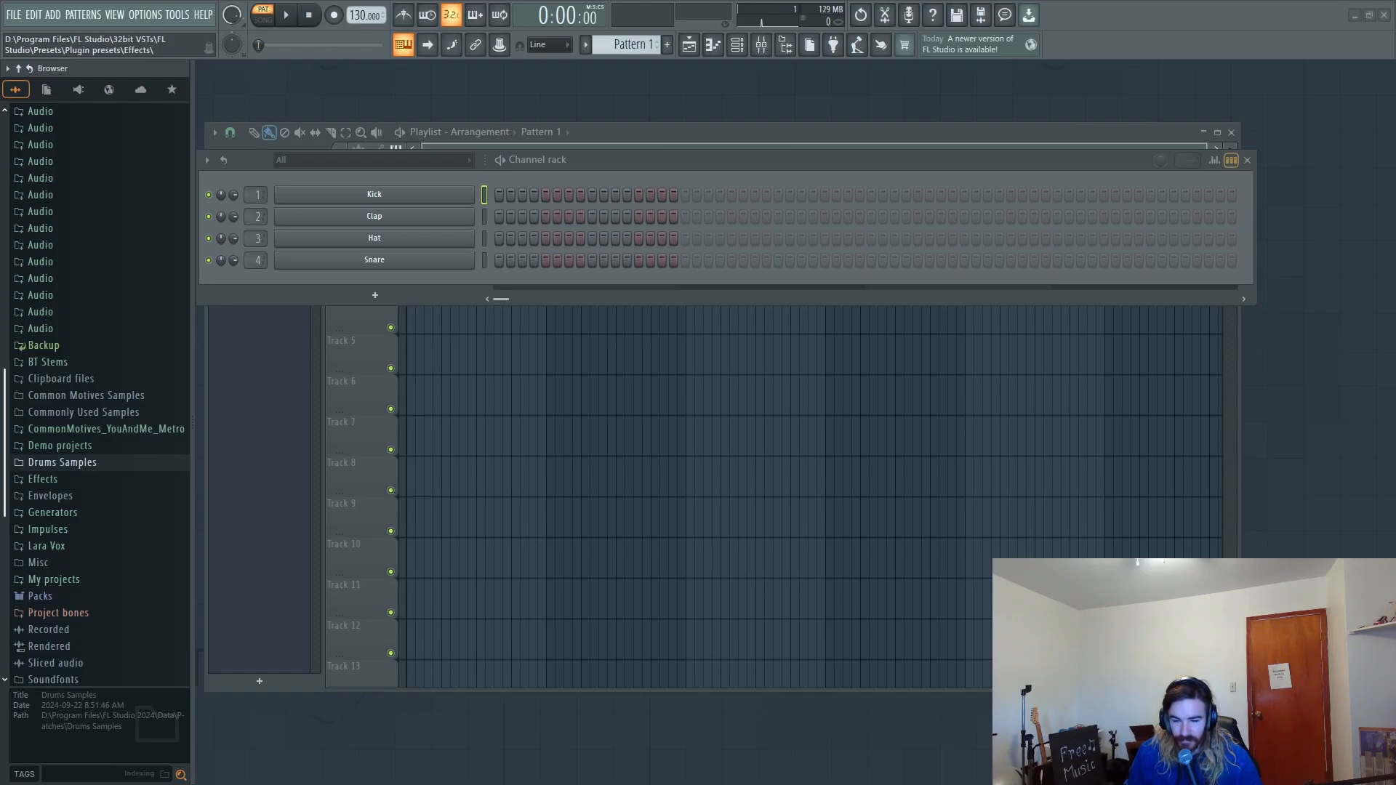
# Step: Browse to the Kicks sample folder inside the Drums pack
pyautogui.scroll(-2, 122, 432)
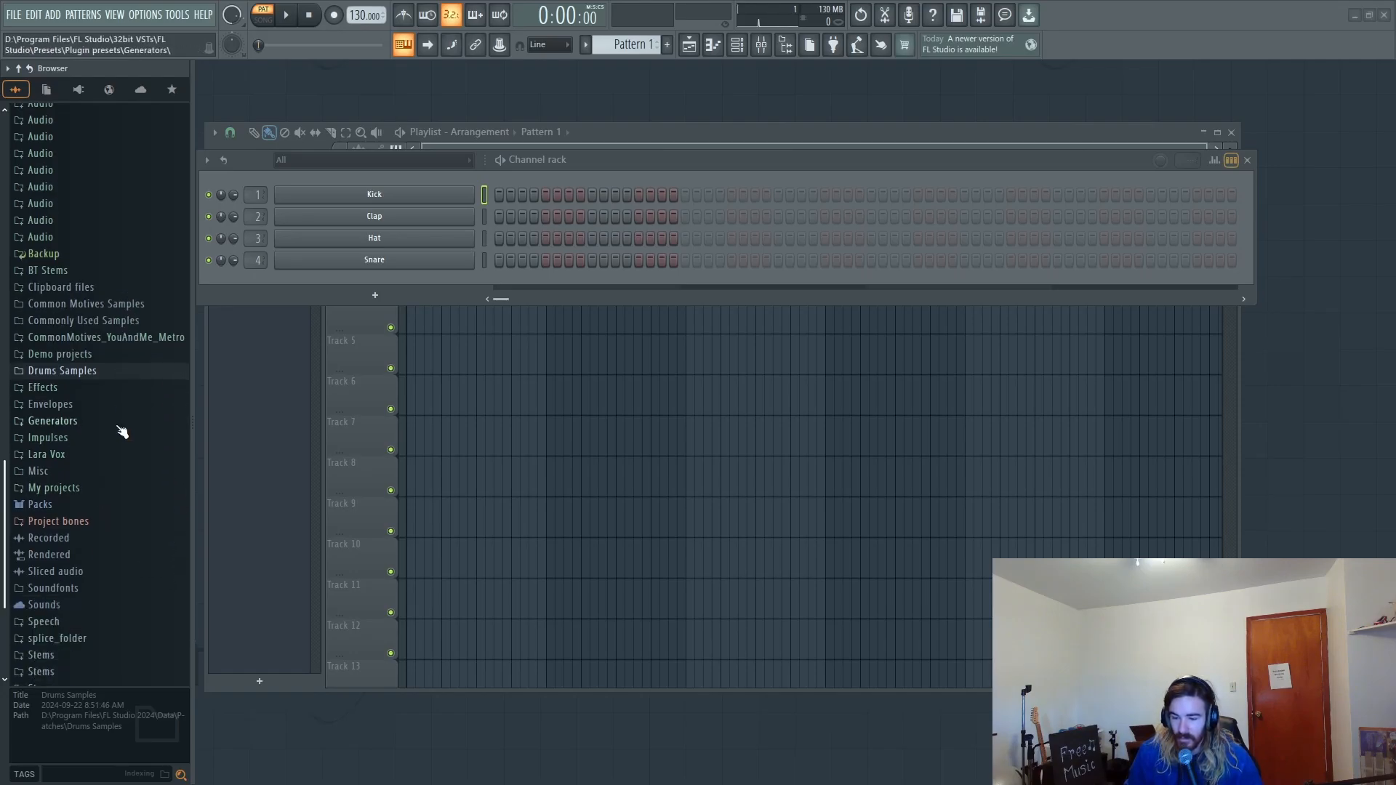
pyautogui.click(37, 503)
pyautogui.scroll(-2, 67, 472)
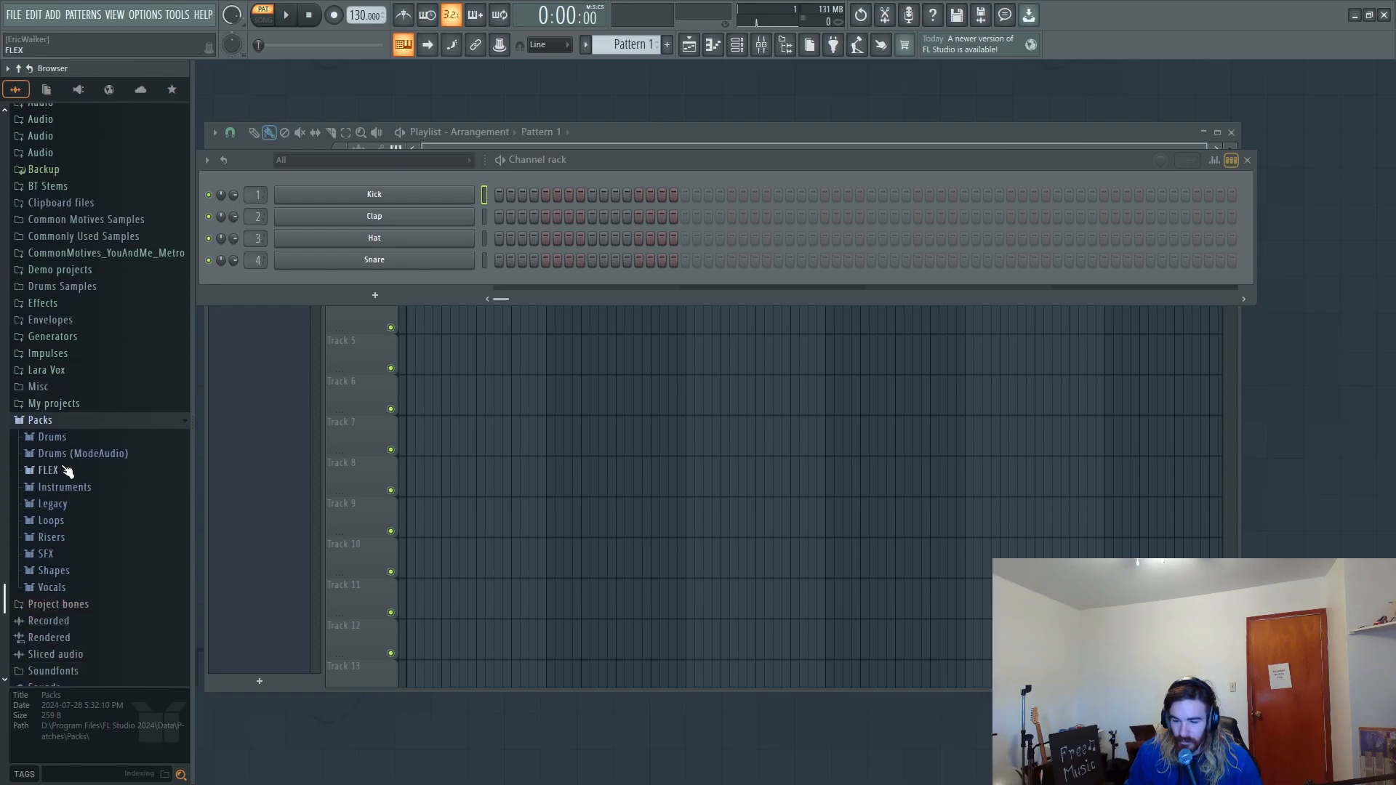
pyautogui.scroll(-2, 67, 472)
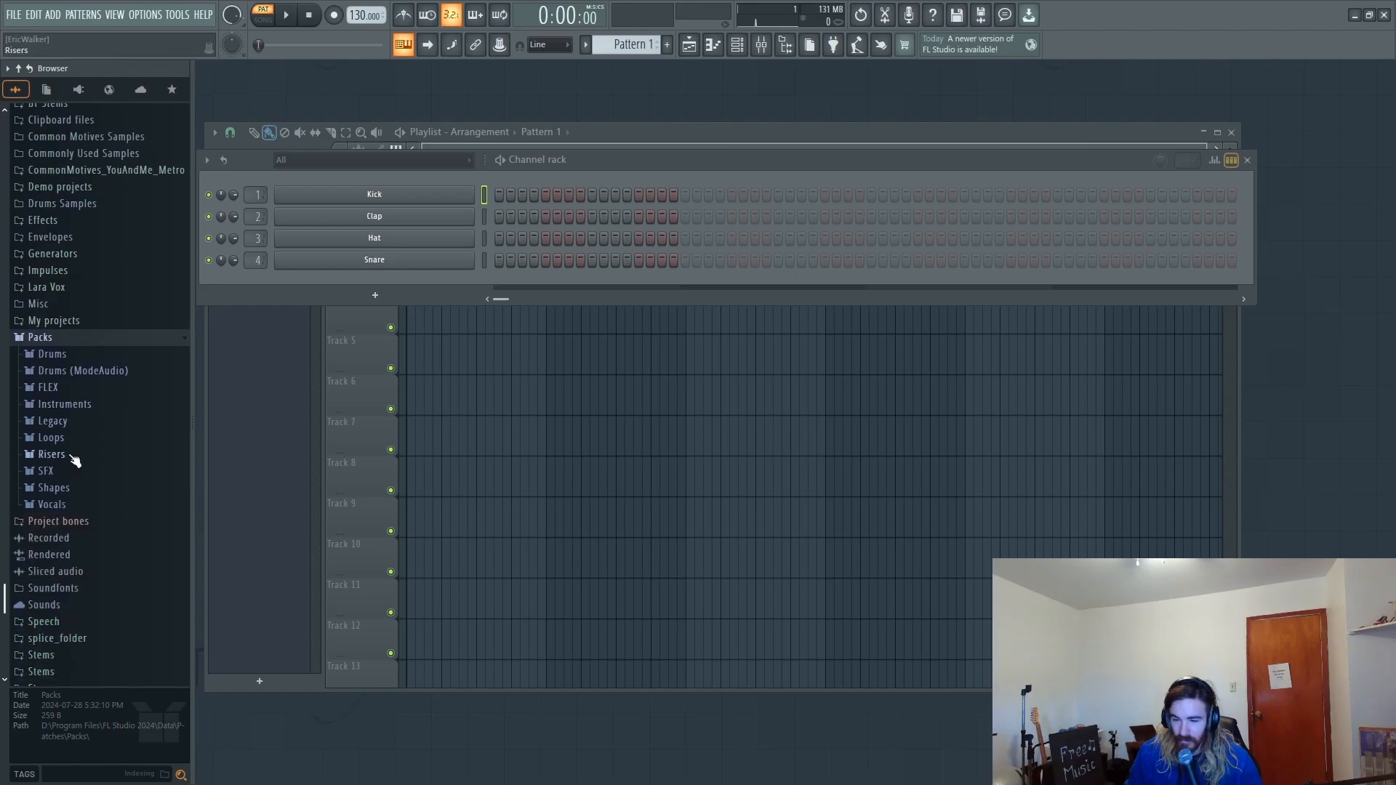
pyautogui.click(66, 367)
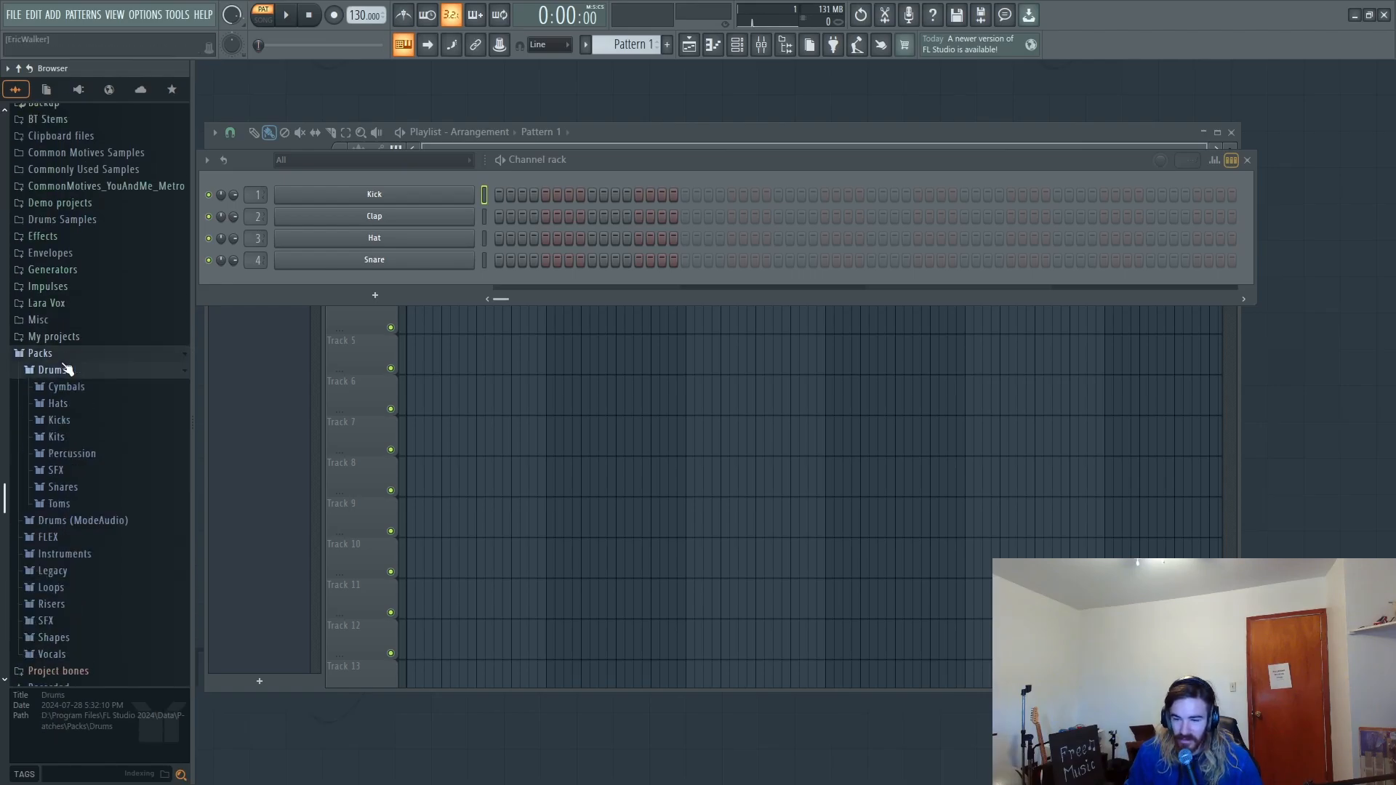
pyautogui.click(82, 422)
pyautogui.scroll(-7, 80, 418)
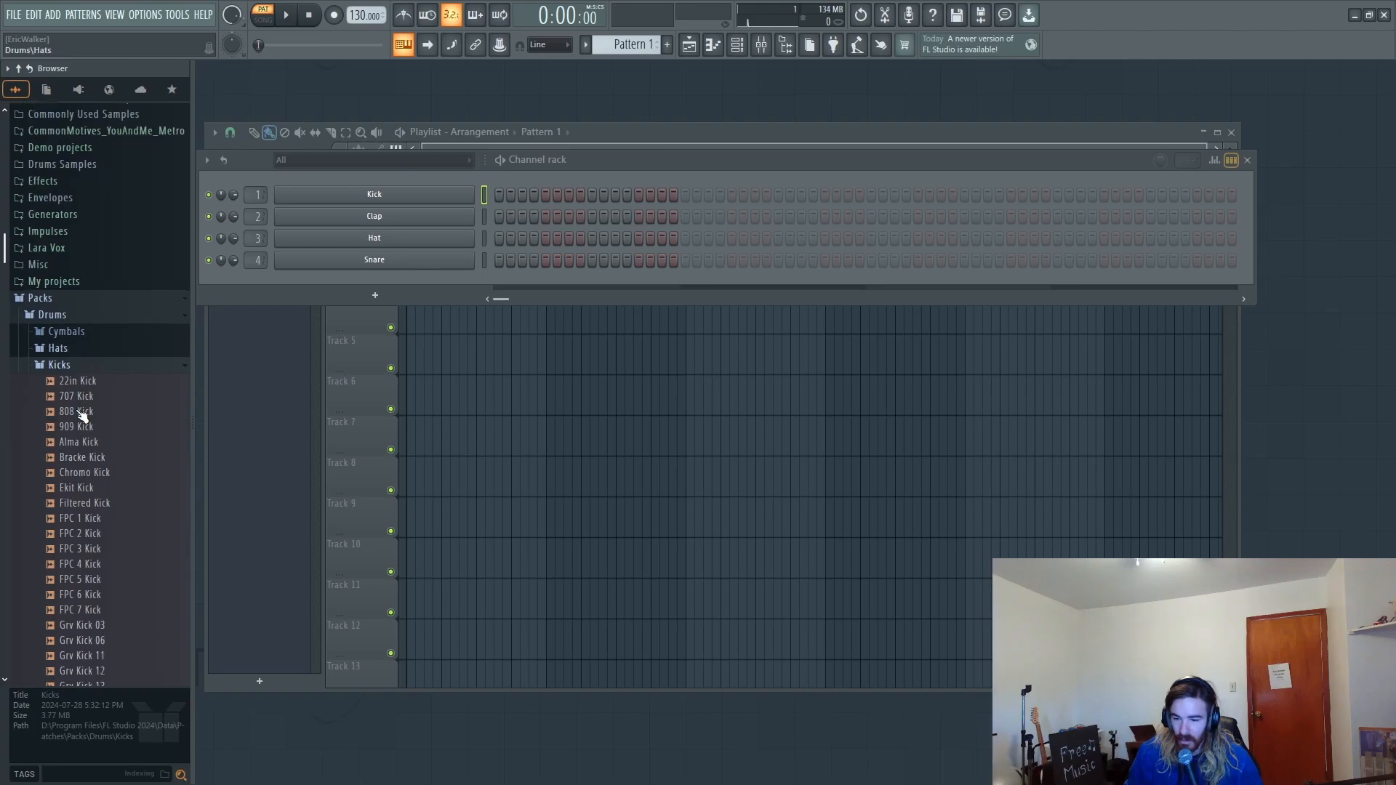
pyautogui.scroll(-2, 82, 416)
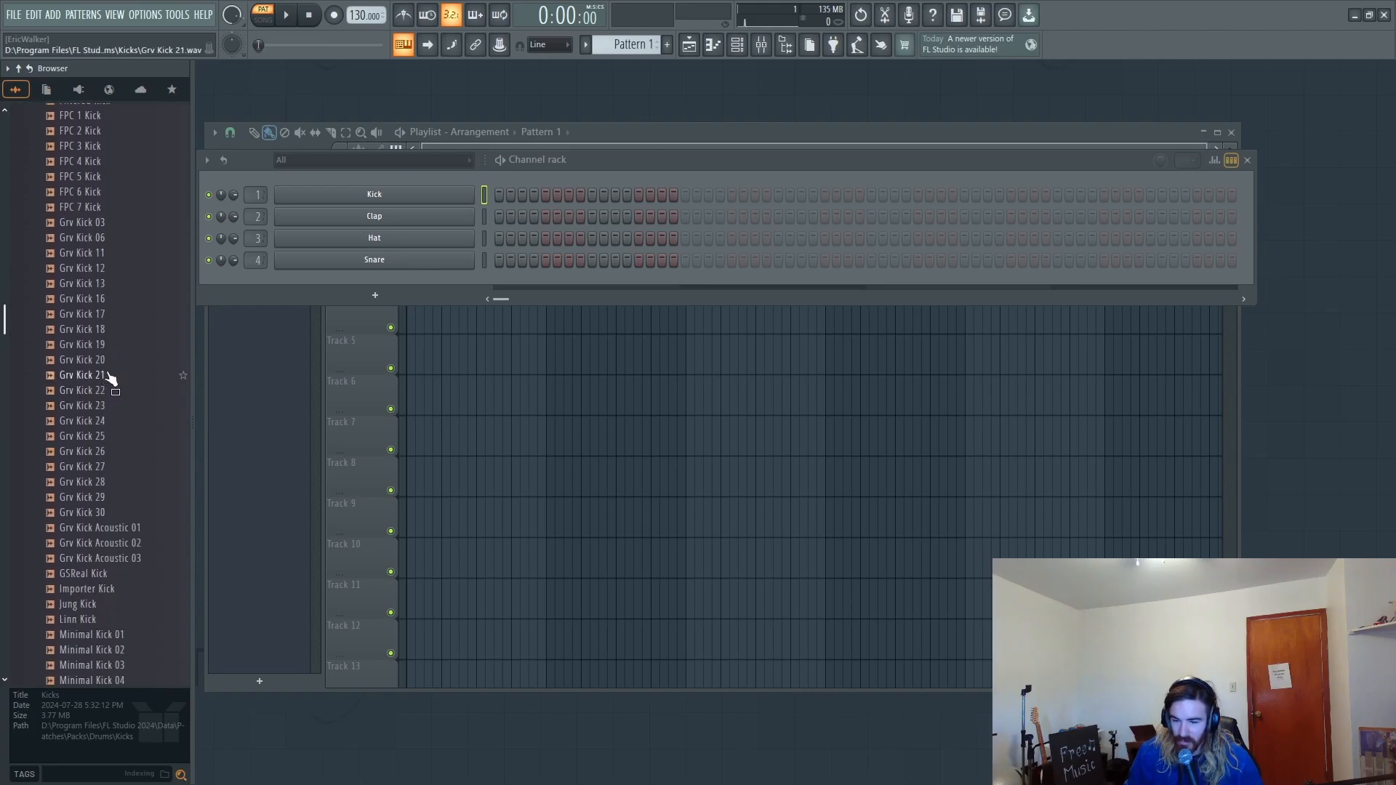
# Step: Audition the kick samples from around Grv Kick 19 up through the list to FPC 7 Kick
pyautogui.click(109, 344)
pyautogui.click(102, 329)
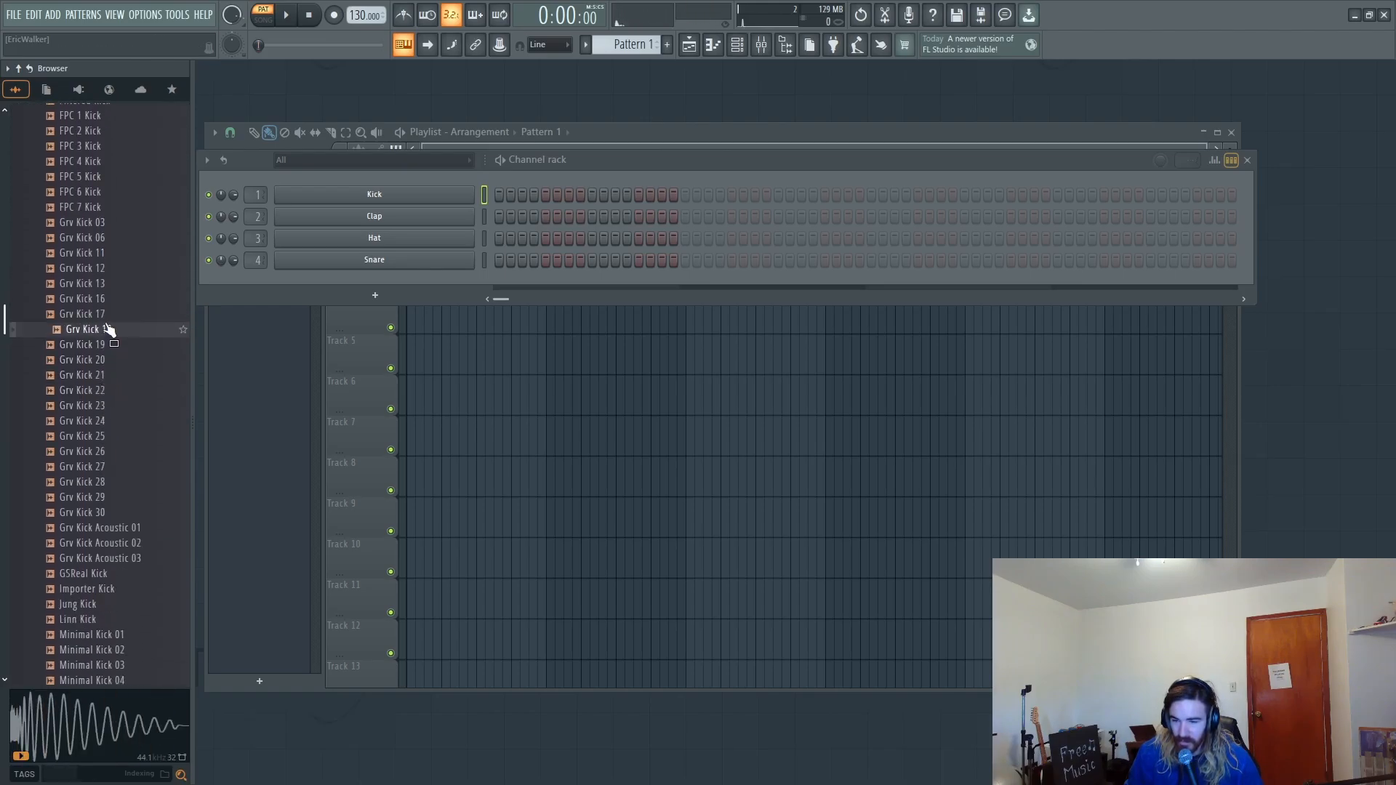
pyautogui.click(109, 313)
pyautogui.moveTo(115, 299); pyautogui.dragTo(134, 228)
pyautogui.click(125, 213)
pyautogui.scroll(4, 120, 221)
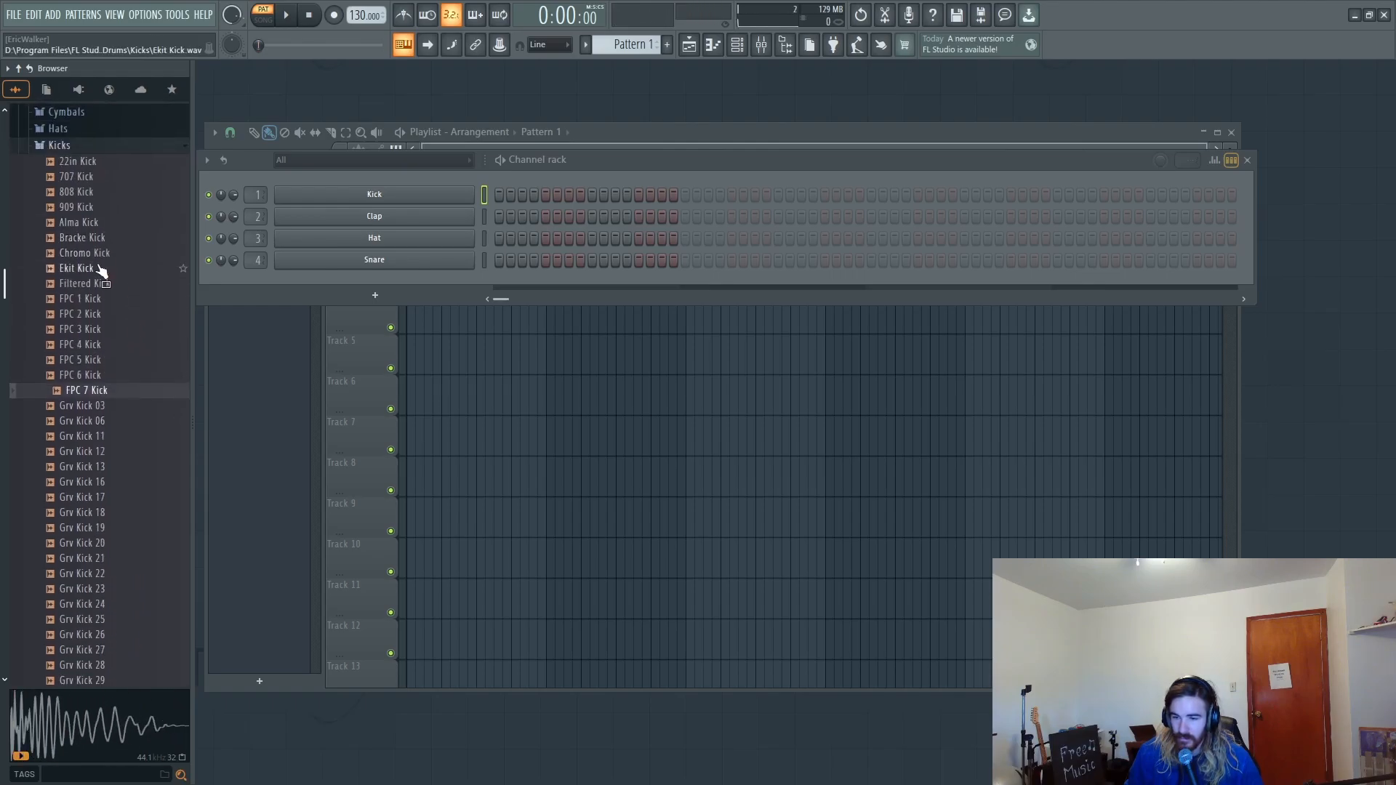
# Step: Audition the FPC kick samples from 6 down to 3, and load FPC 4 Kick onto the Hat channel
pyautogui.click(115, 377)
pyautogui.click(115, 367)
pyautogui.click(113, 349)
pyautogui.click(113, 334)
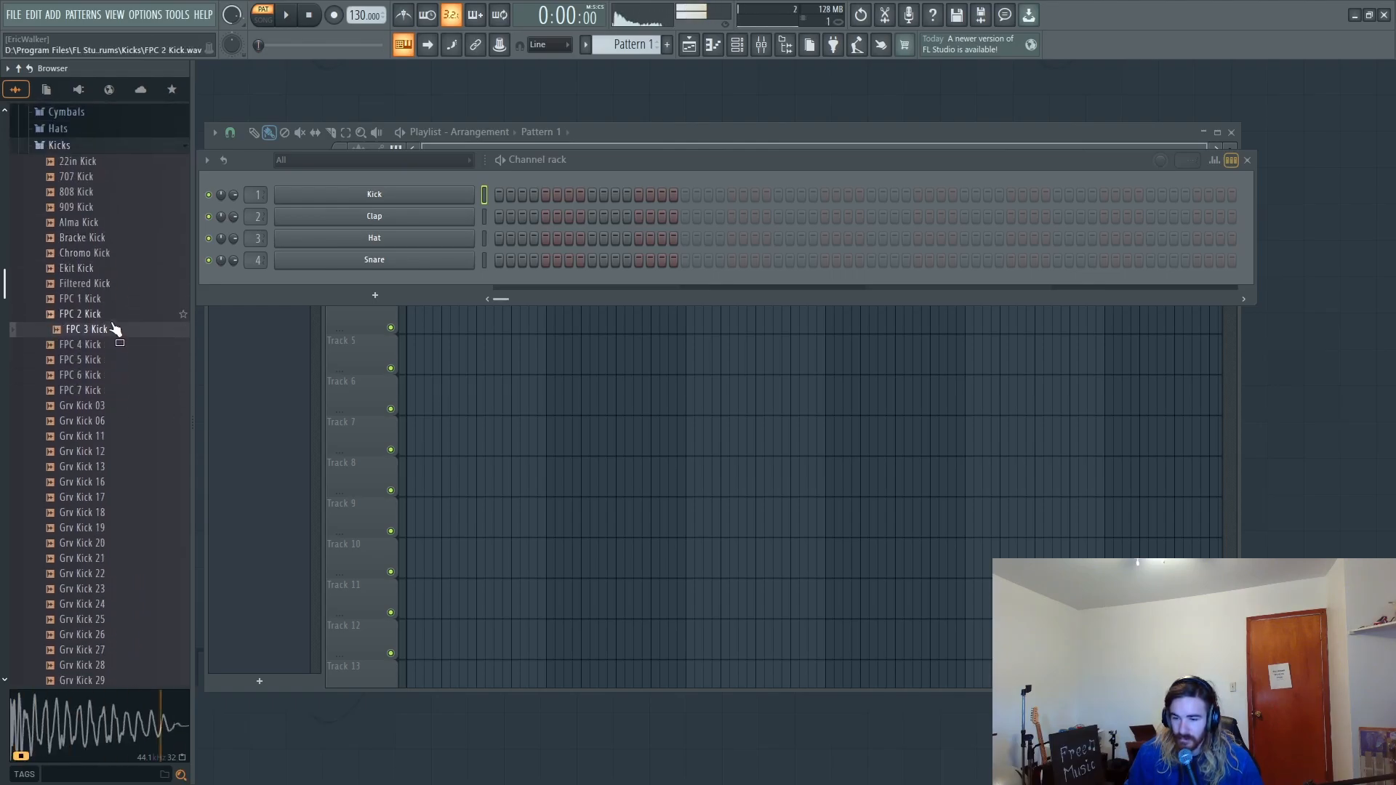
pyautogui.click(104, 351)
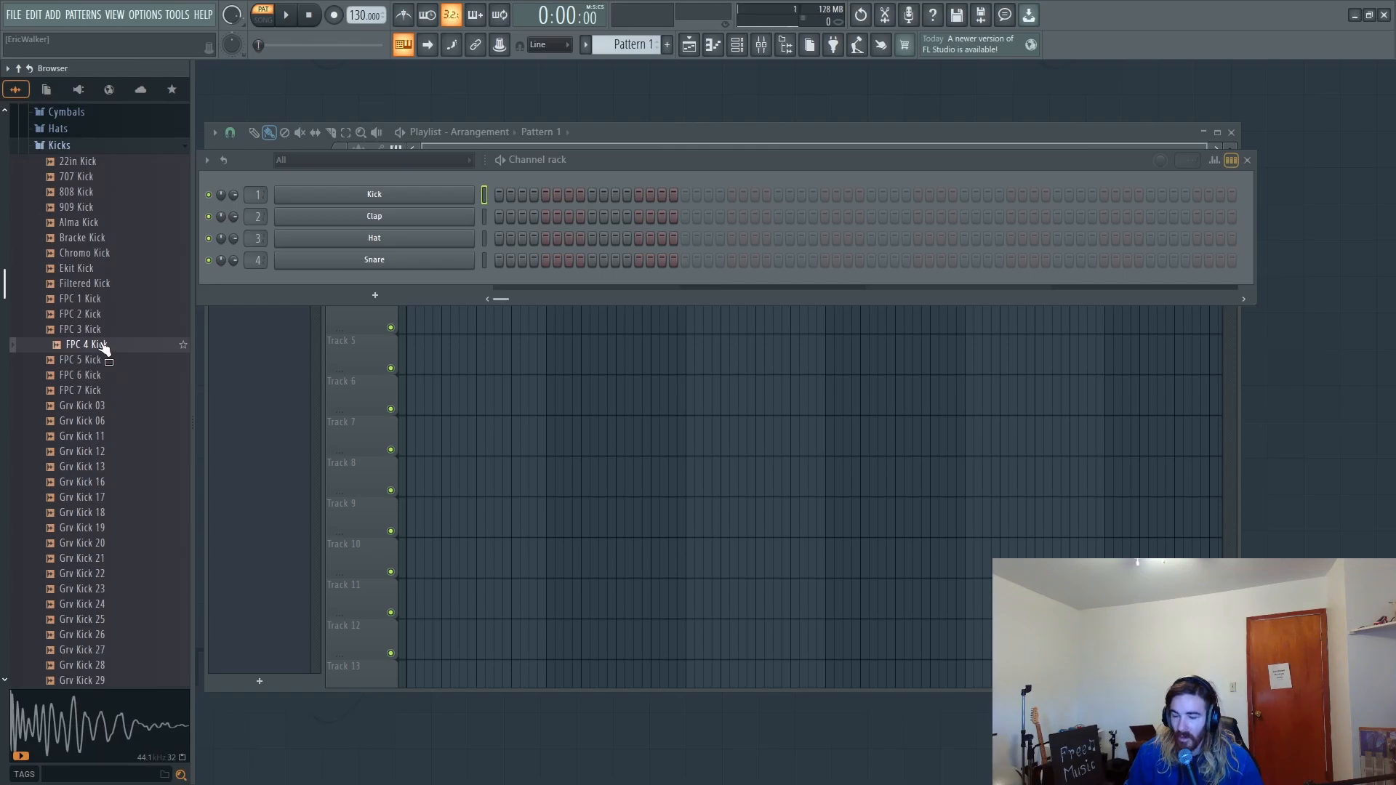
pyautogui.moveTo(103, 347); pyautogui.dragTo(422, 247)
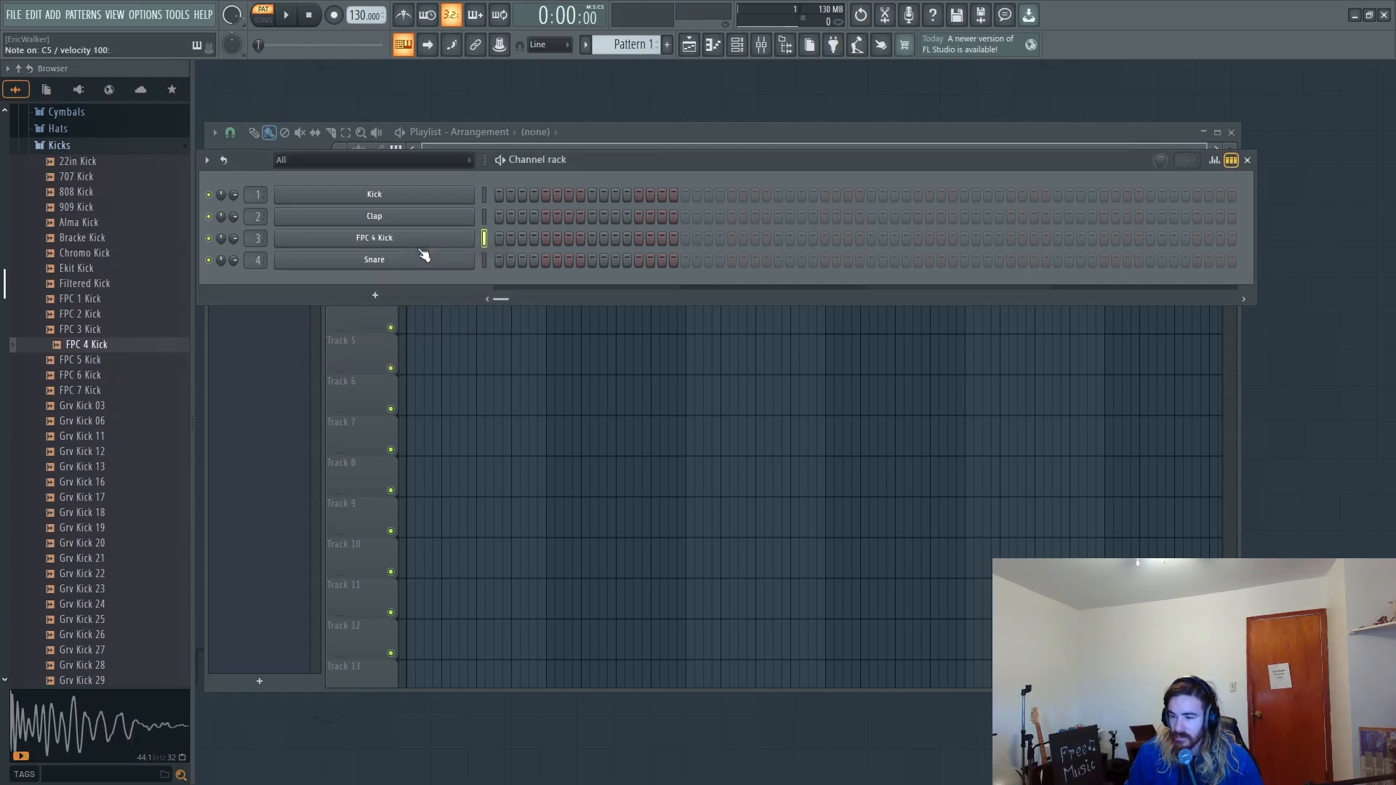
# Step: Shape a short volume envelope with a quick decay for the FPC 4 Kick channel and audition the sound
pyautogui.click(450, 236)
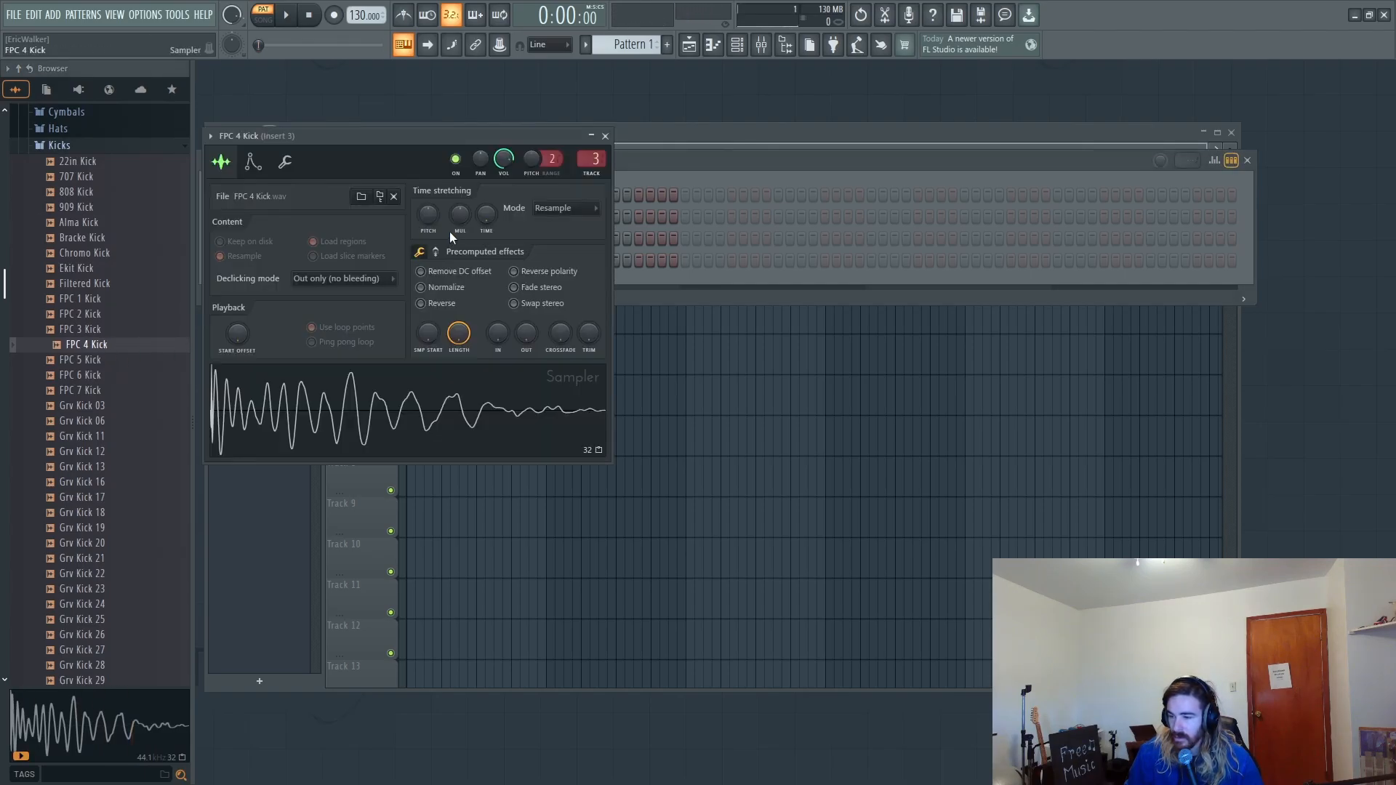
pyautogui.click(262, 162)
pyautogui.moveTo(255, 304); pyautogui.dragTo(299, 338)
pyautogui.press('q')
pyautogui.press('q')
pyautogui.press('q')
pyautogui.press('q')
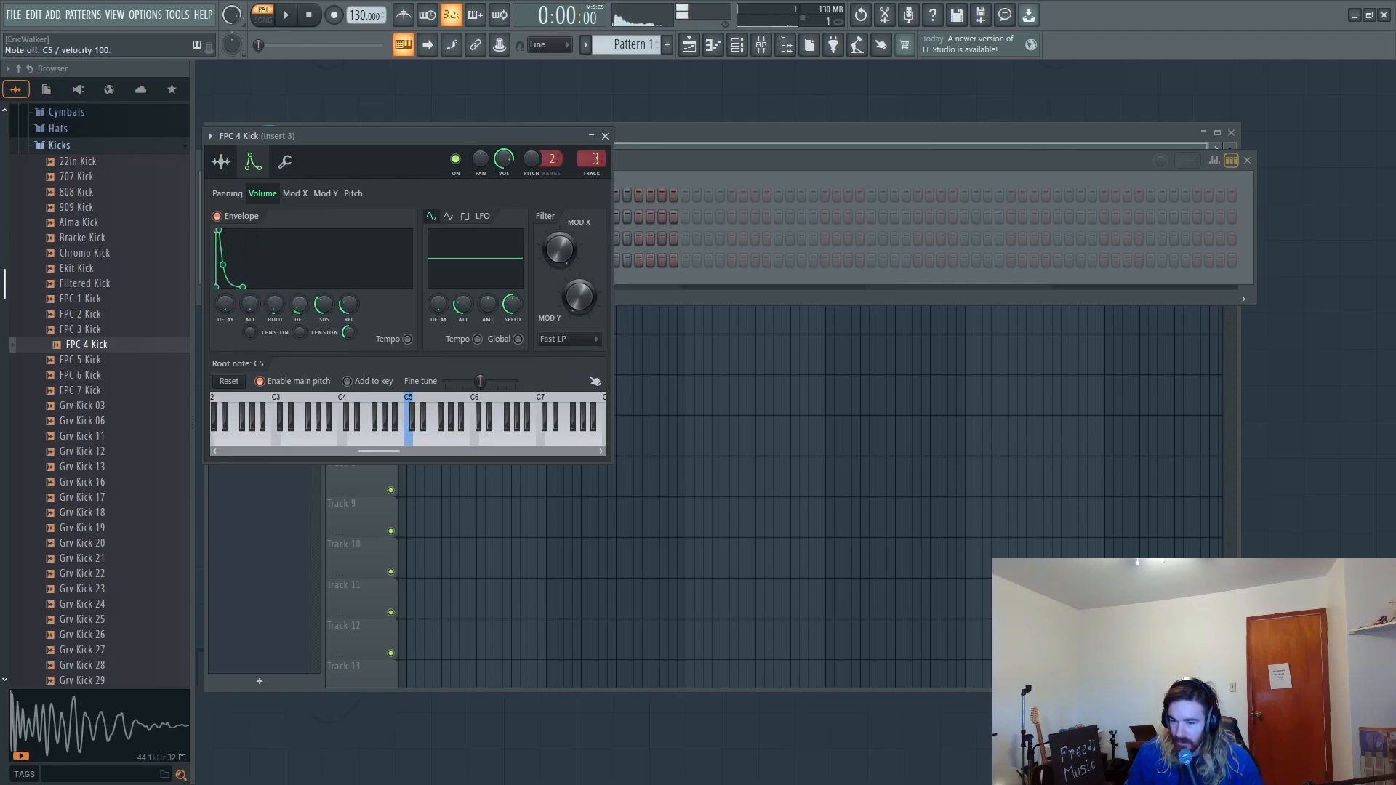
pyautogui.press('q')
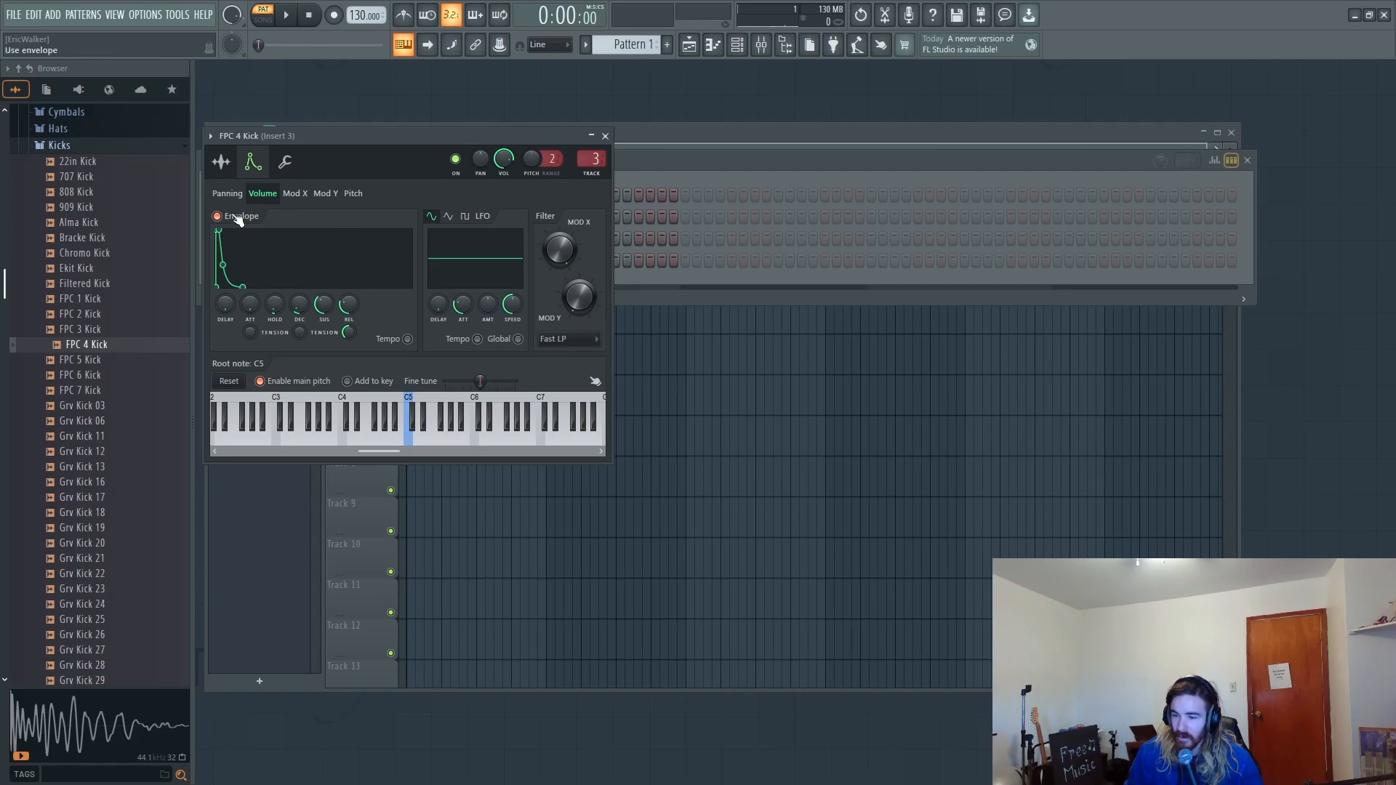
pyautogui.press('q')
pyautogui.press('q')
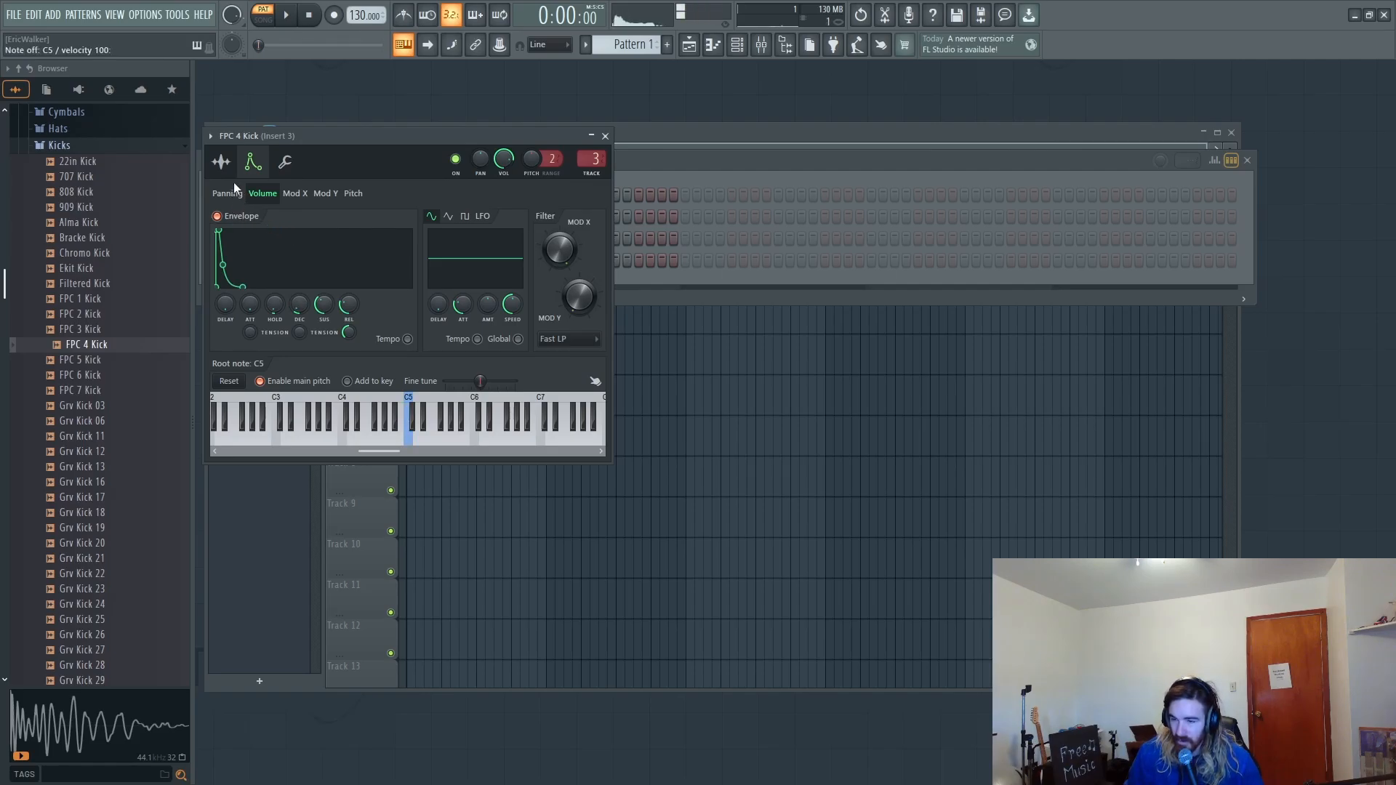
# Step: Compare the FPC 4 Kick with its volume envelope off and on
pyautogui.click(217, 216)
pyautogui.press('q')
pyautogui.click(218, 217)
pyautogui.press('q')
# Step: Add a Transient Processor to the first effect slot of mixer Insert 3
pyautogui.click(763, 47)
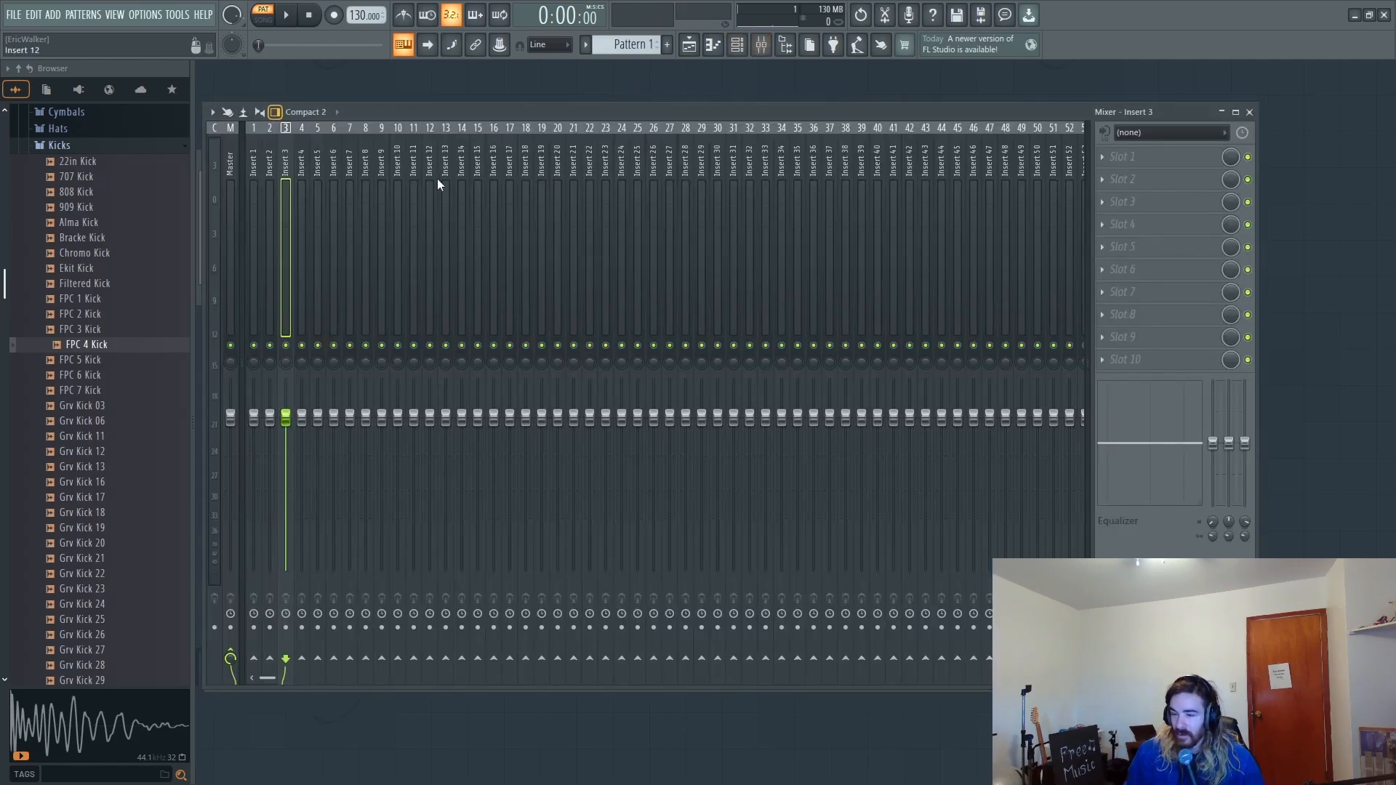
pyautogui.click(736, 45)
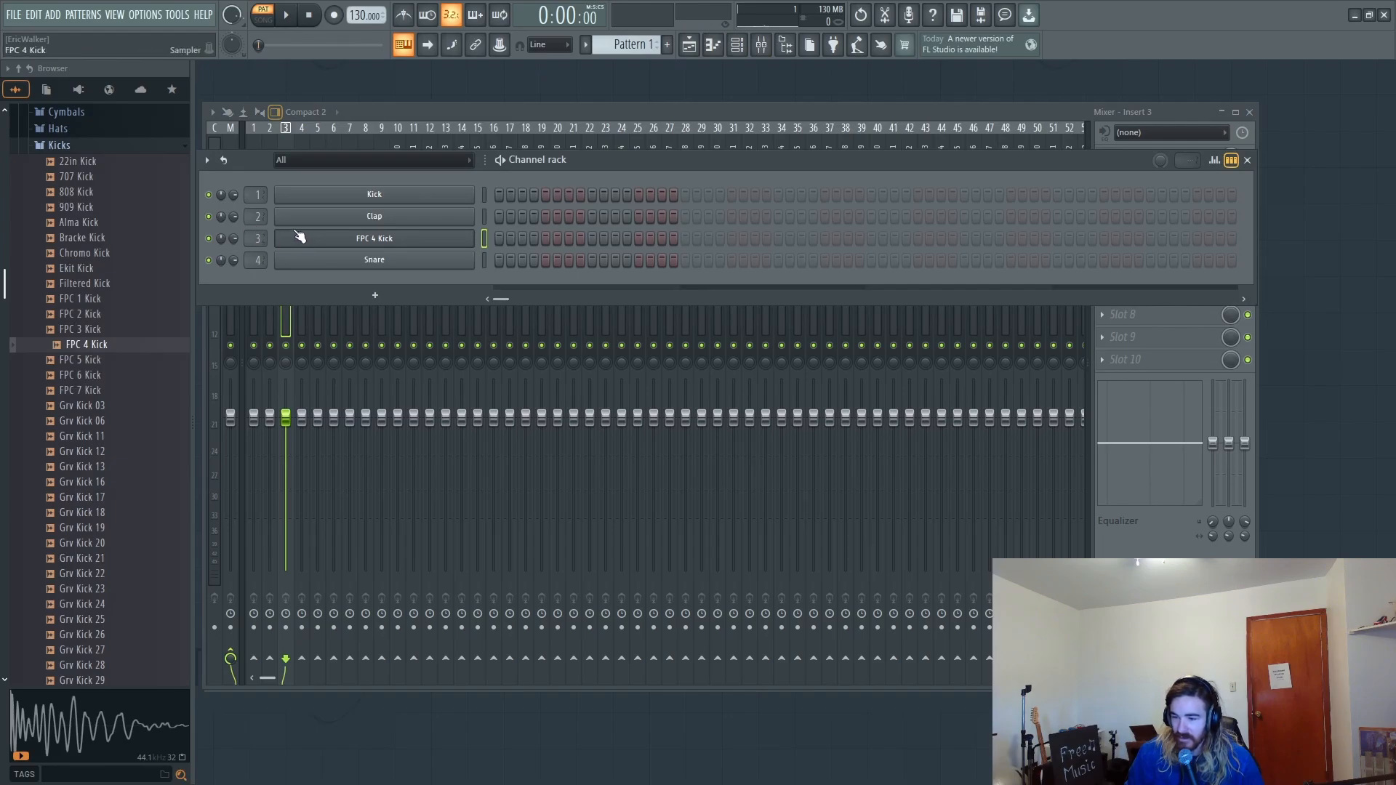
pyautogui.click(290, 324)
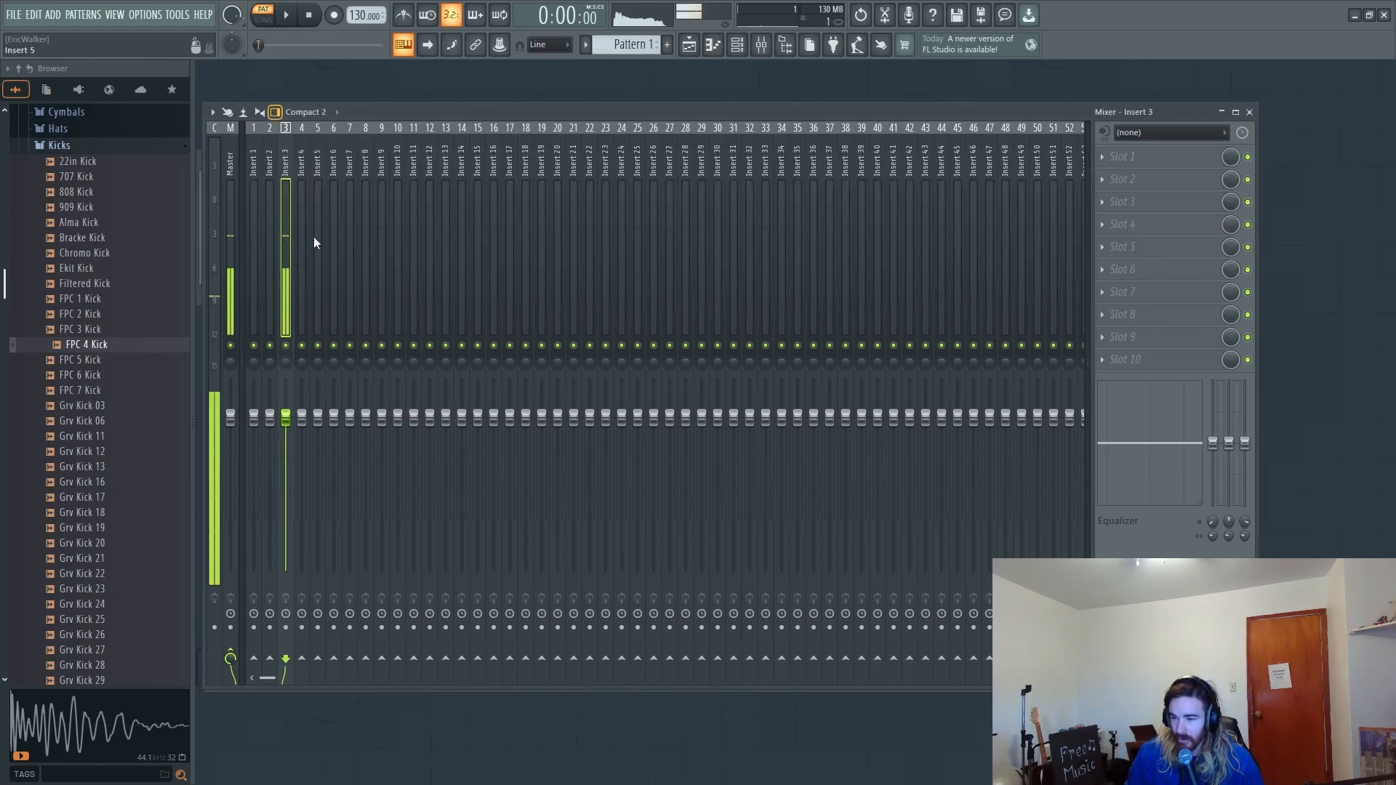
pyautogui.click(1147, 173)
pyautogui.moveTo(1163, 174)
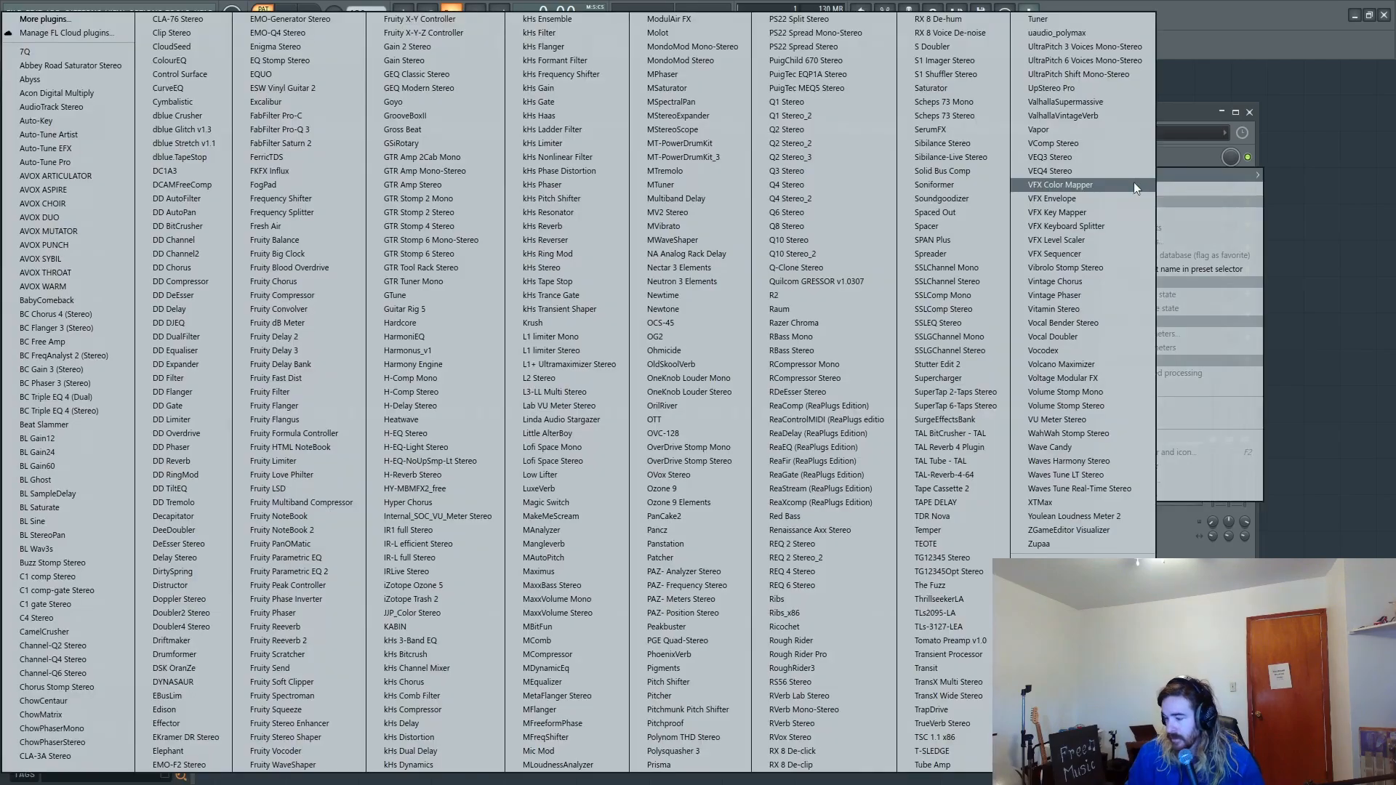
pyautogui.click(918, 654)
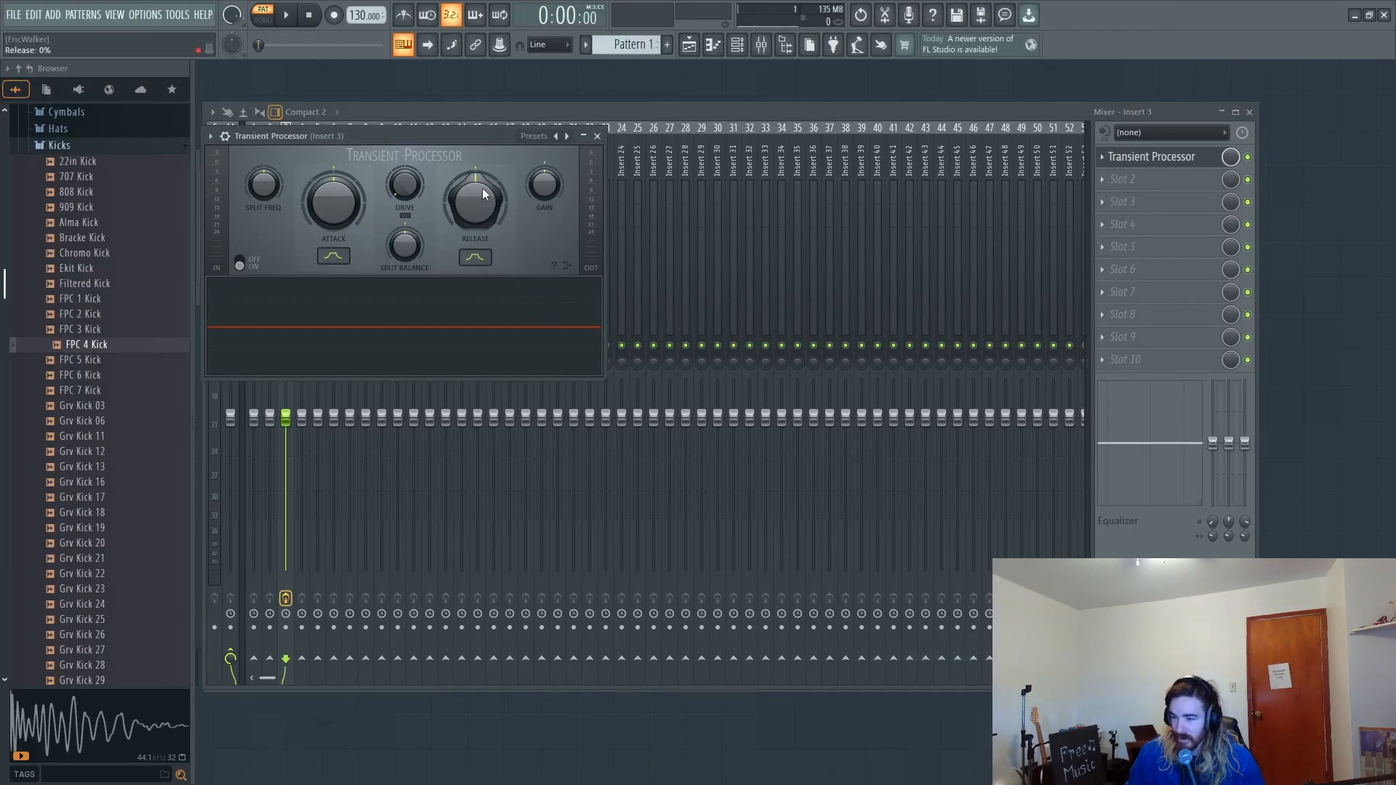
# Step: Turn the first Transient Processor's release down to its minimum and audition the kick
pyautogui.moveTo(482, 187)
pyautogui.mouseDown()
pyautogui.moveTo(482, 226)
pyautogui.moveTo(479, 186)
pyautogui.mouseUp()
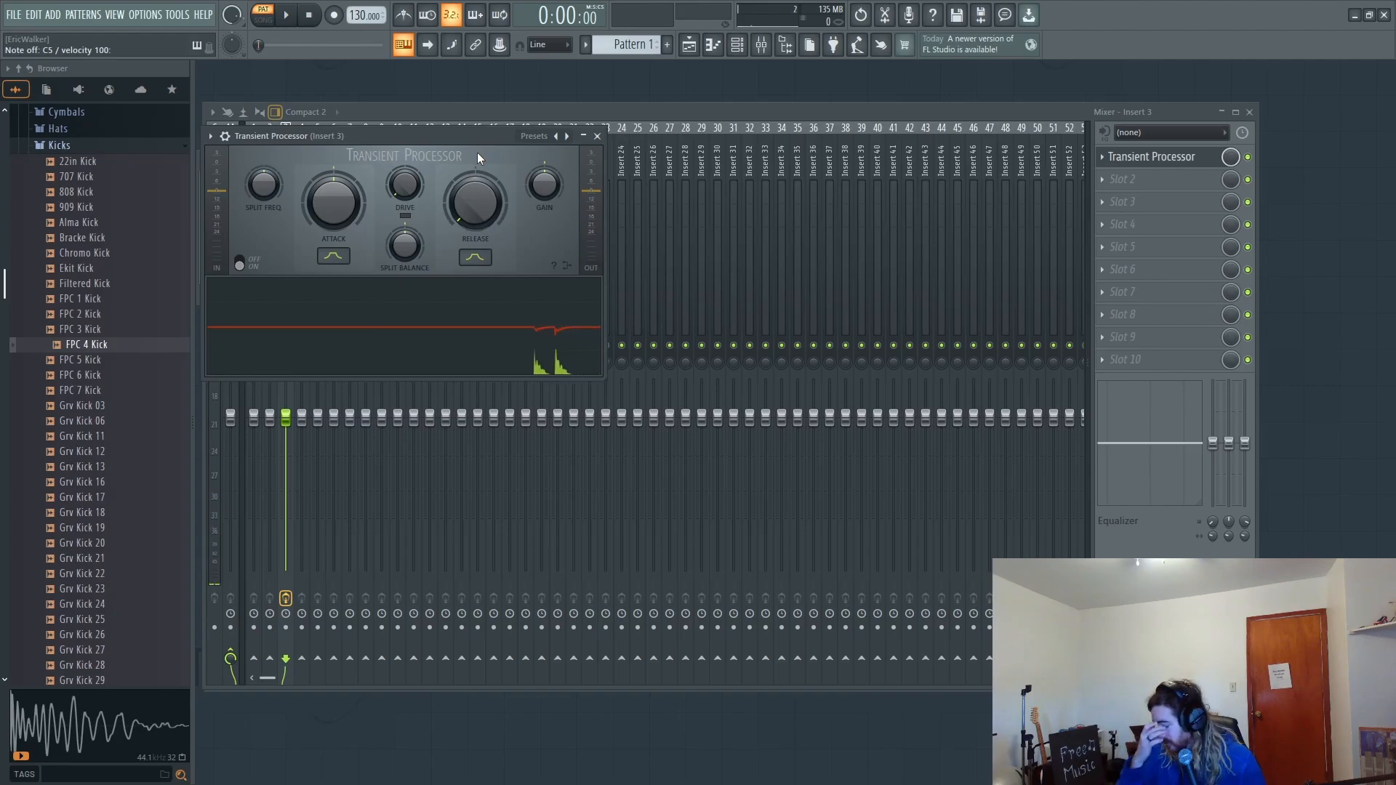
pyautogui.press('z')
pyautogui.press('z')
pyautogui.press('z')
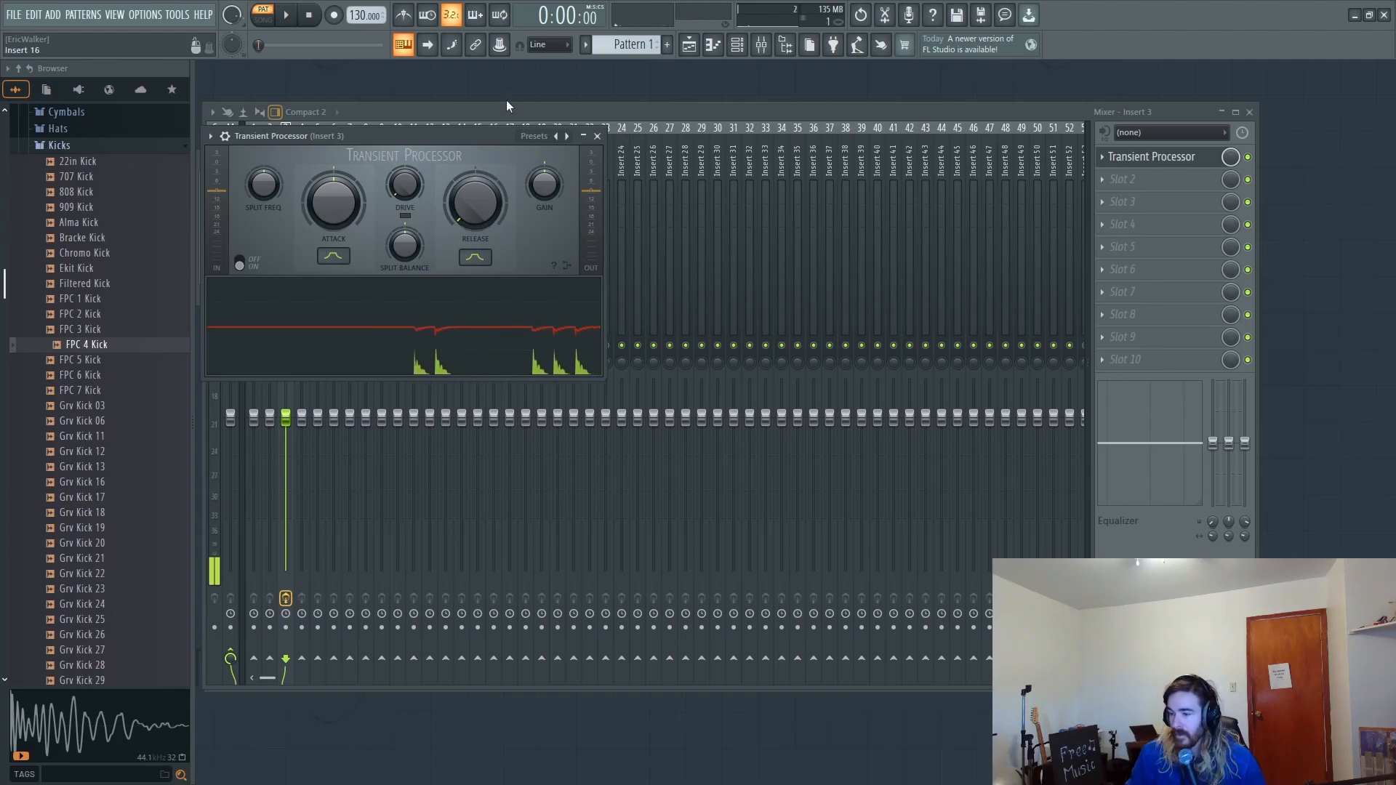
# Step: Add a second Transient Processor to slot 2 of Insert 3 with release at -100%, audition the kick and close the plugin
pyautogui.click(1155, 179)
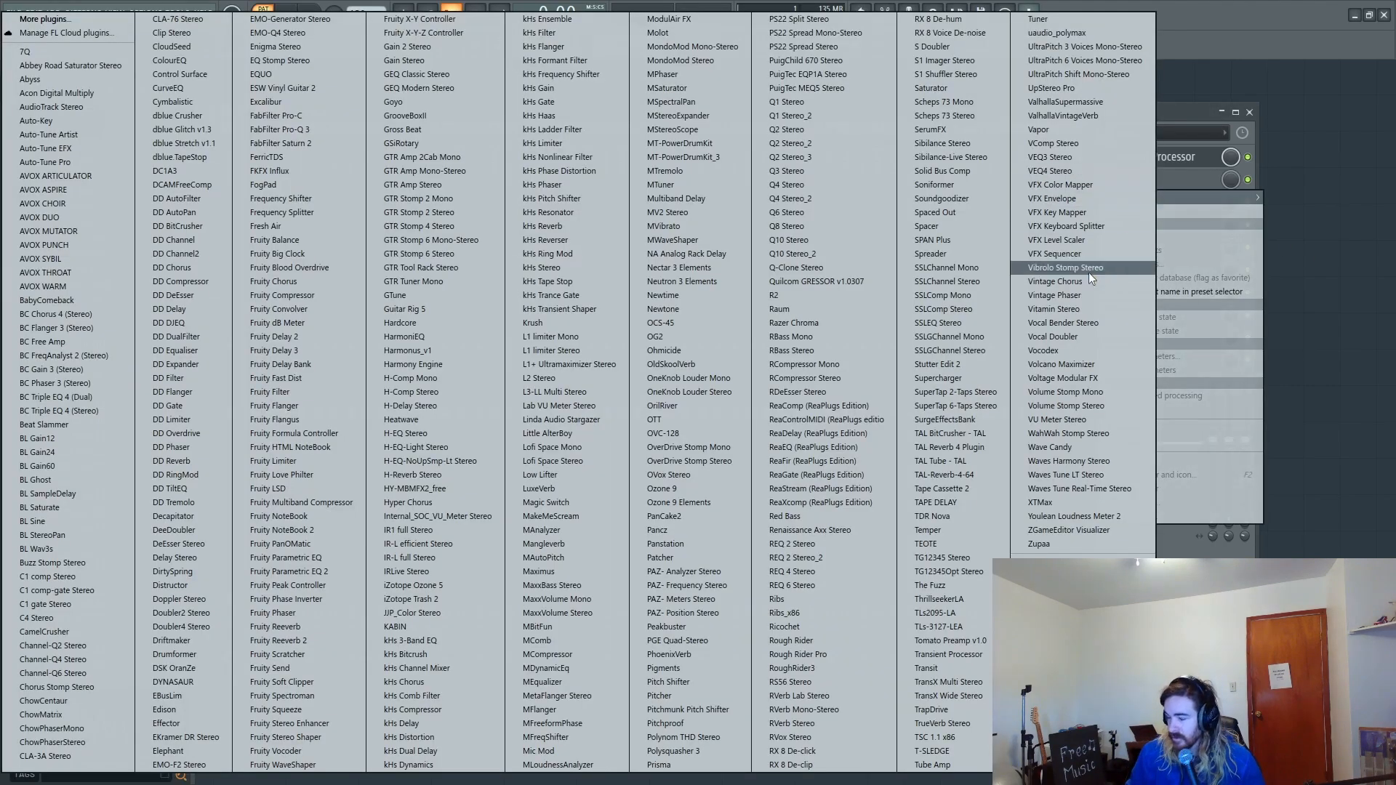
pyautogui.click(909, 652)
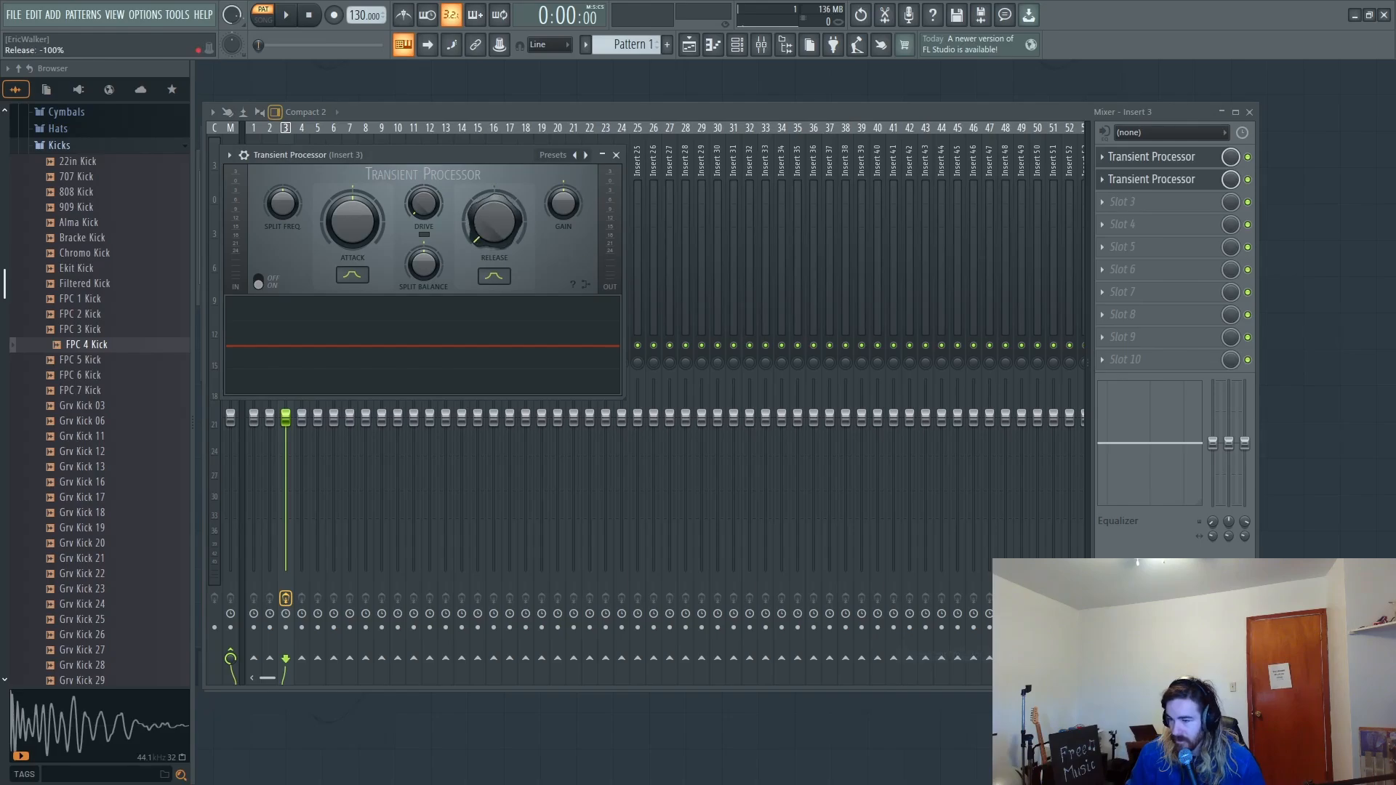
pyautogui.press('z')
pyautogui.press('z')
pyautogui.press('z')
pyautogui.press('Escape')
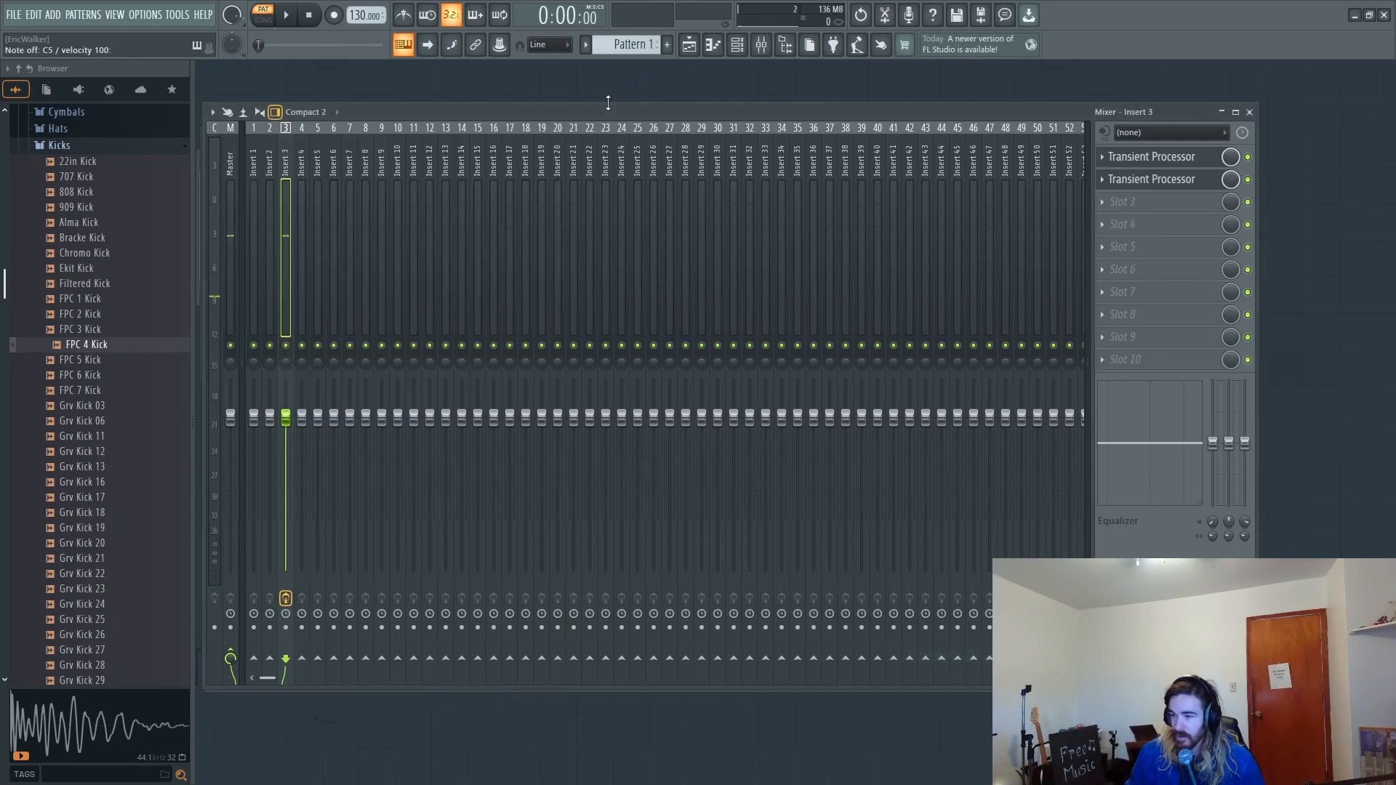
# Step: Place a C5 note at the start of bar 1 in the FPC 4 Kick piano roll and play it back
pyautogui.click(736, 46)
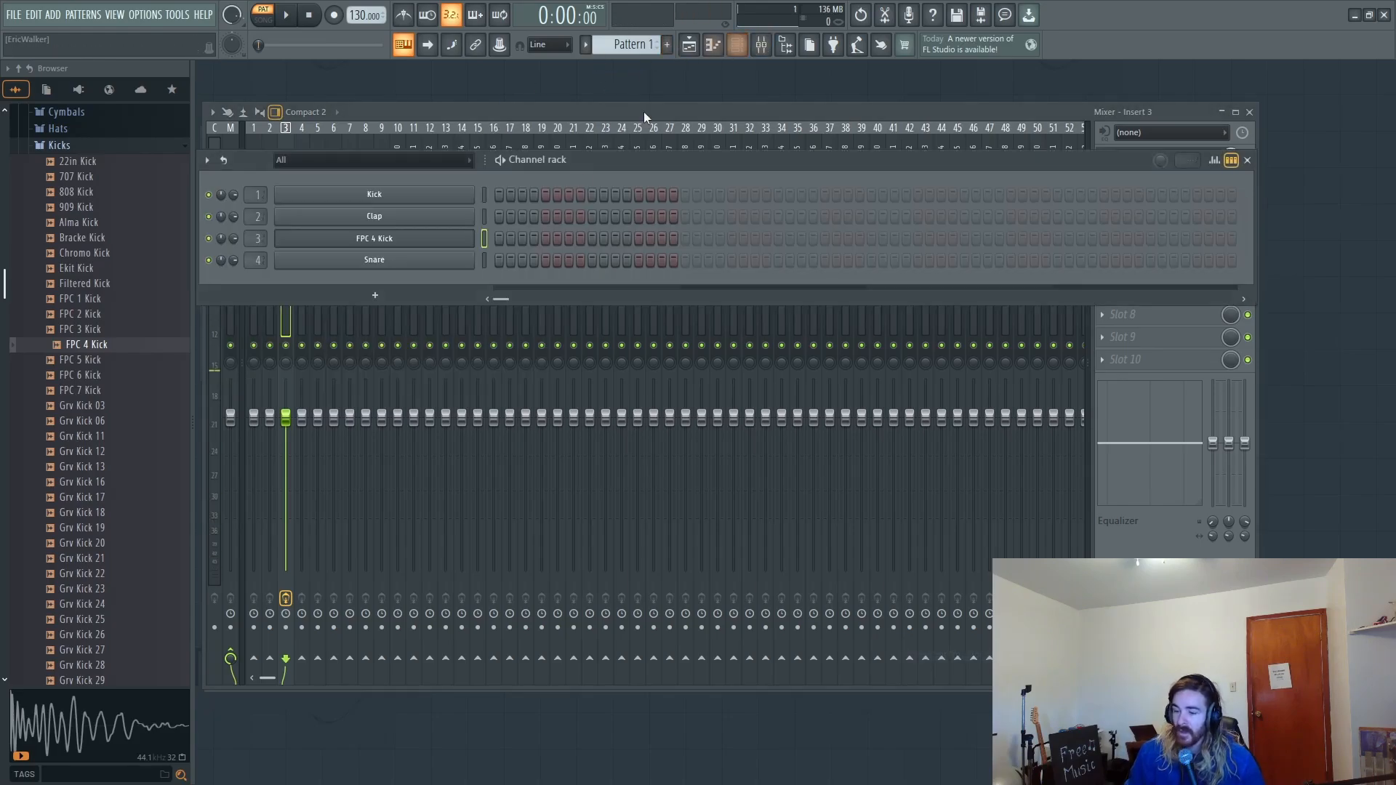
pyautogui.rightClick(376, 240)
pyautogui.click(494, 241)
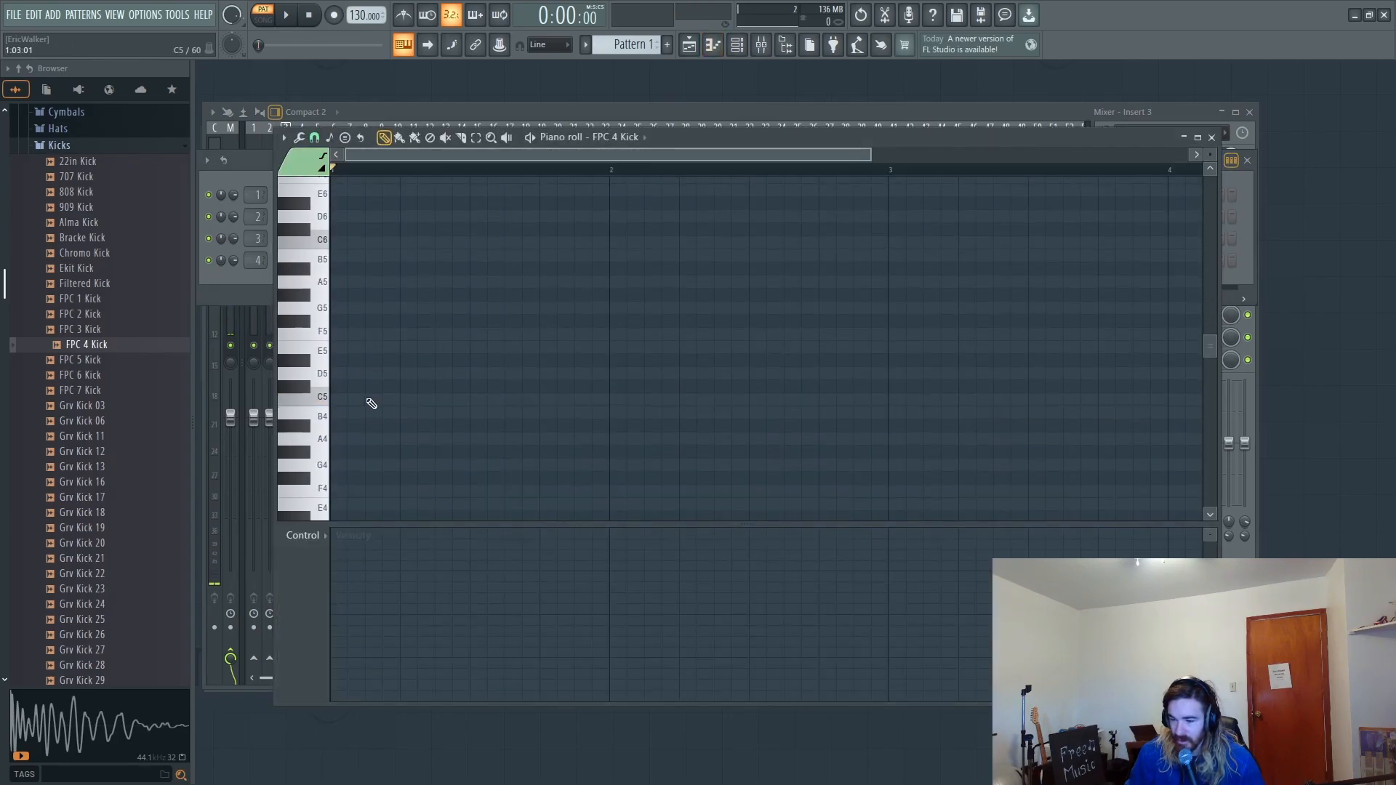
pyautogui.click(370, 399)
pyautogui.press('space')
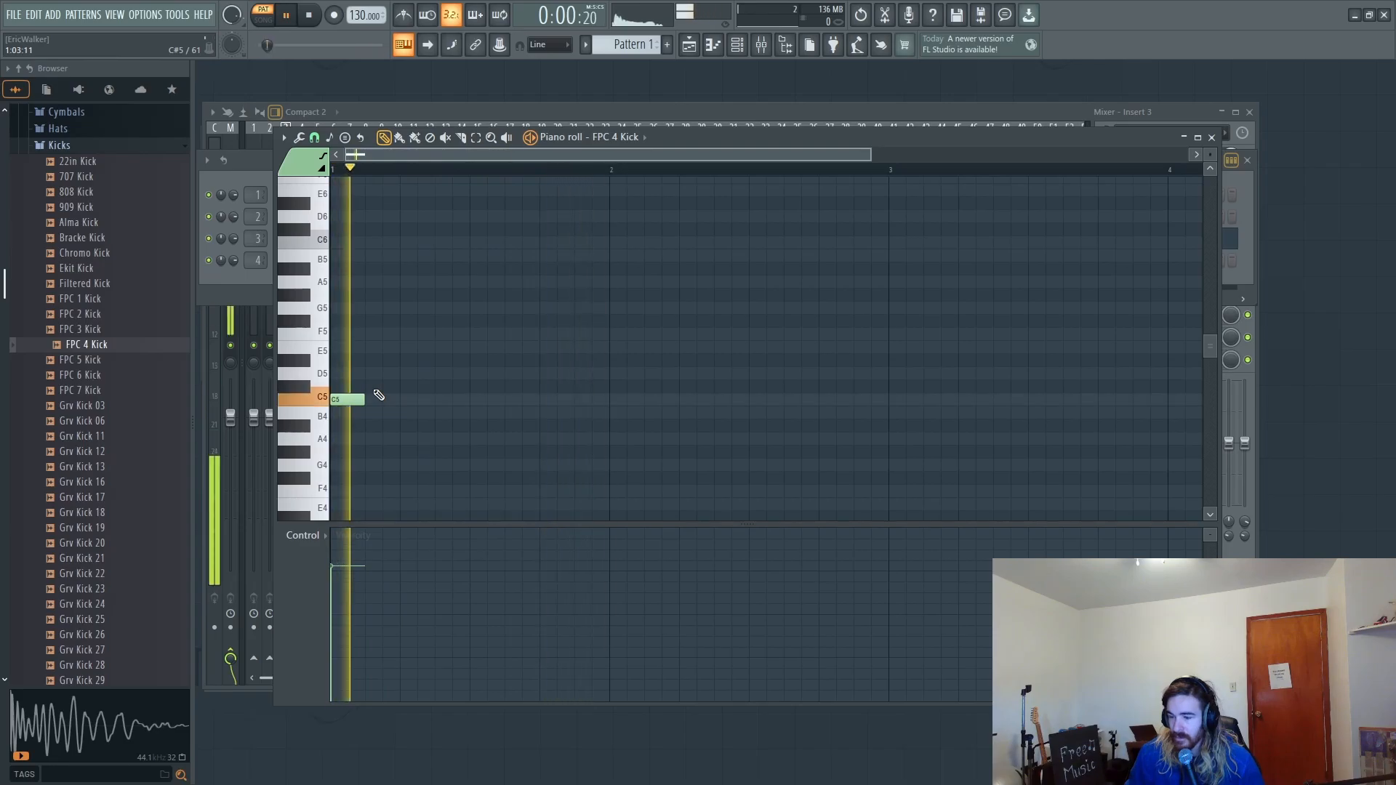
pyautogui.press('space')
# Step: Audition the Grv Kick samples from 23 down to 11
pyautogui.scroll(-10, 102, 436)
pyautogui.scroll(4, 104, 395)
pyautogui.click(79, 286)
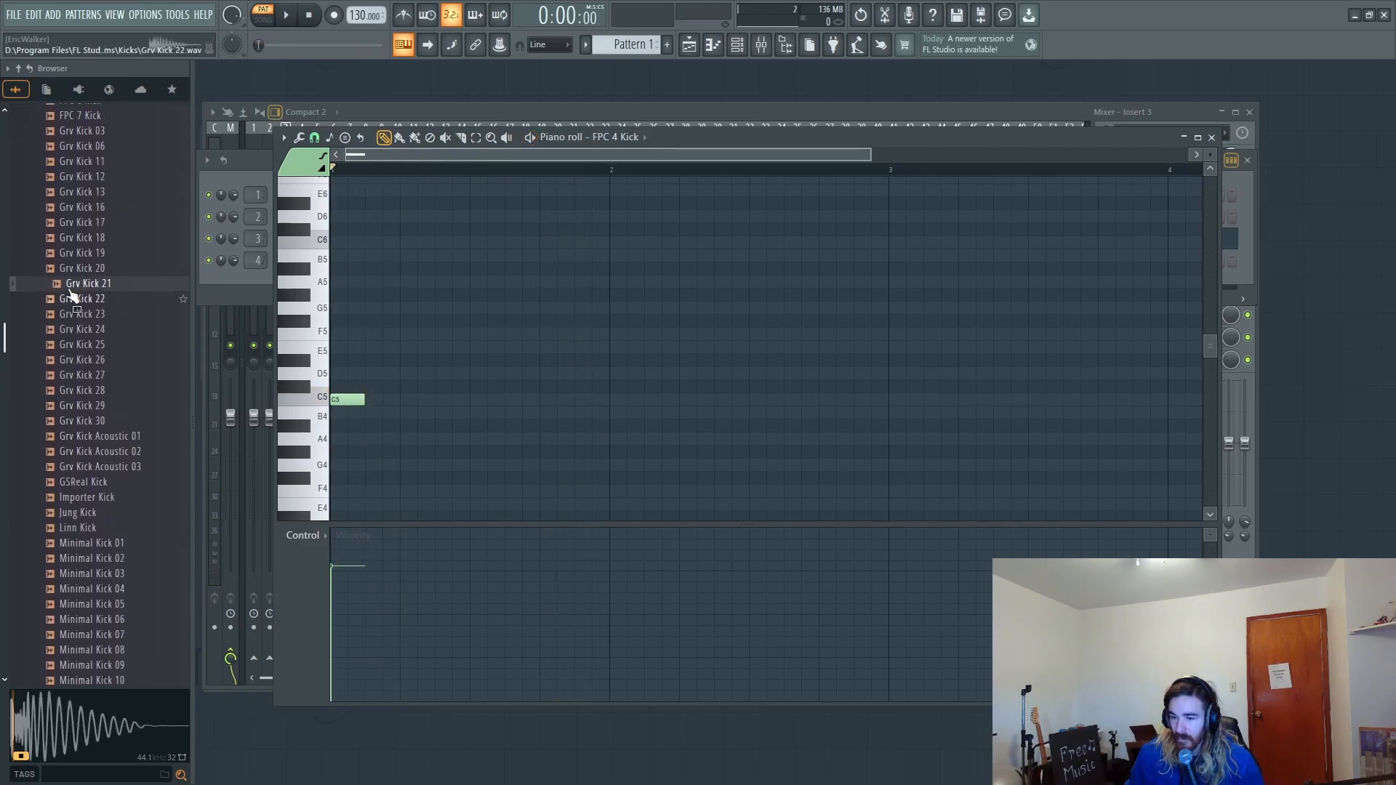
pyautogui.click(71, 315)
pyautogui.click(85, 299)
pyautogui.click(94, 282)
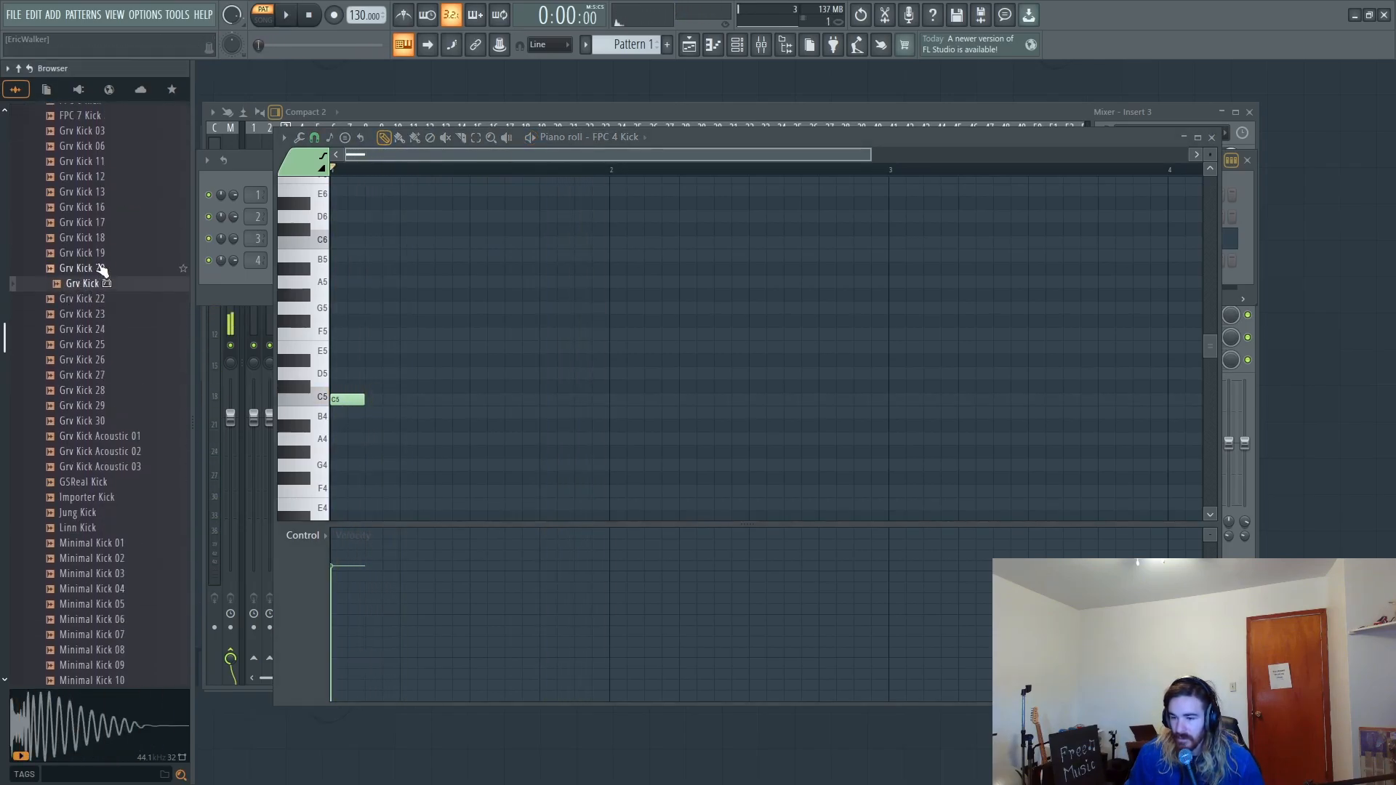
pyautogui.click(101, 268)
pyautogui.click(107, 252)
pyautogui.press('Up')
pyautogui.press('Up')
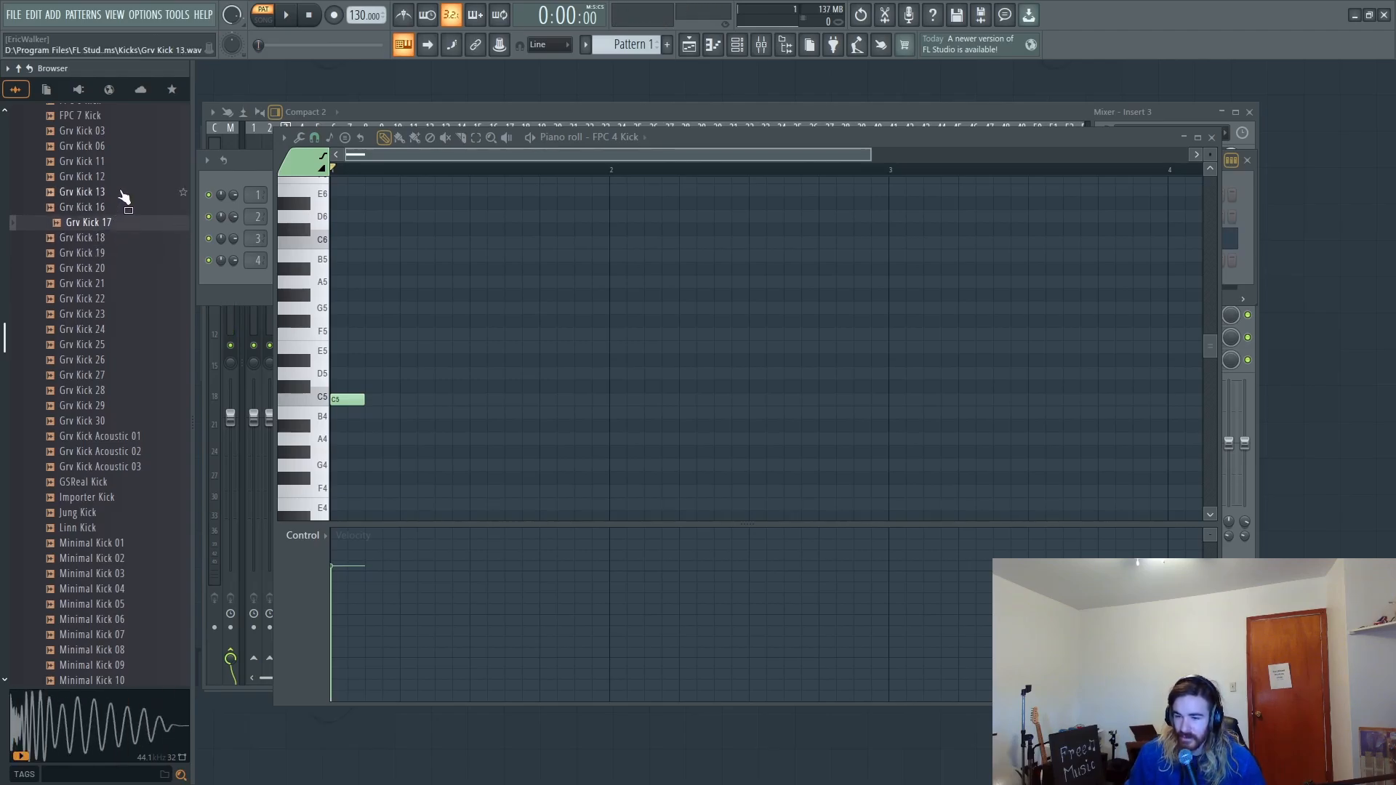
pyautogui.click(112, 208)
pyautogui.click(124, 193)
pyautogui.click(123, 178)
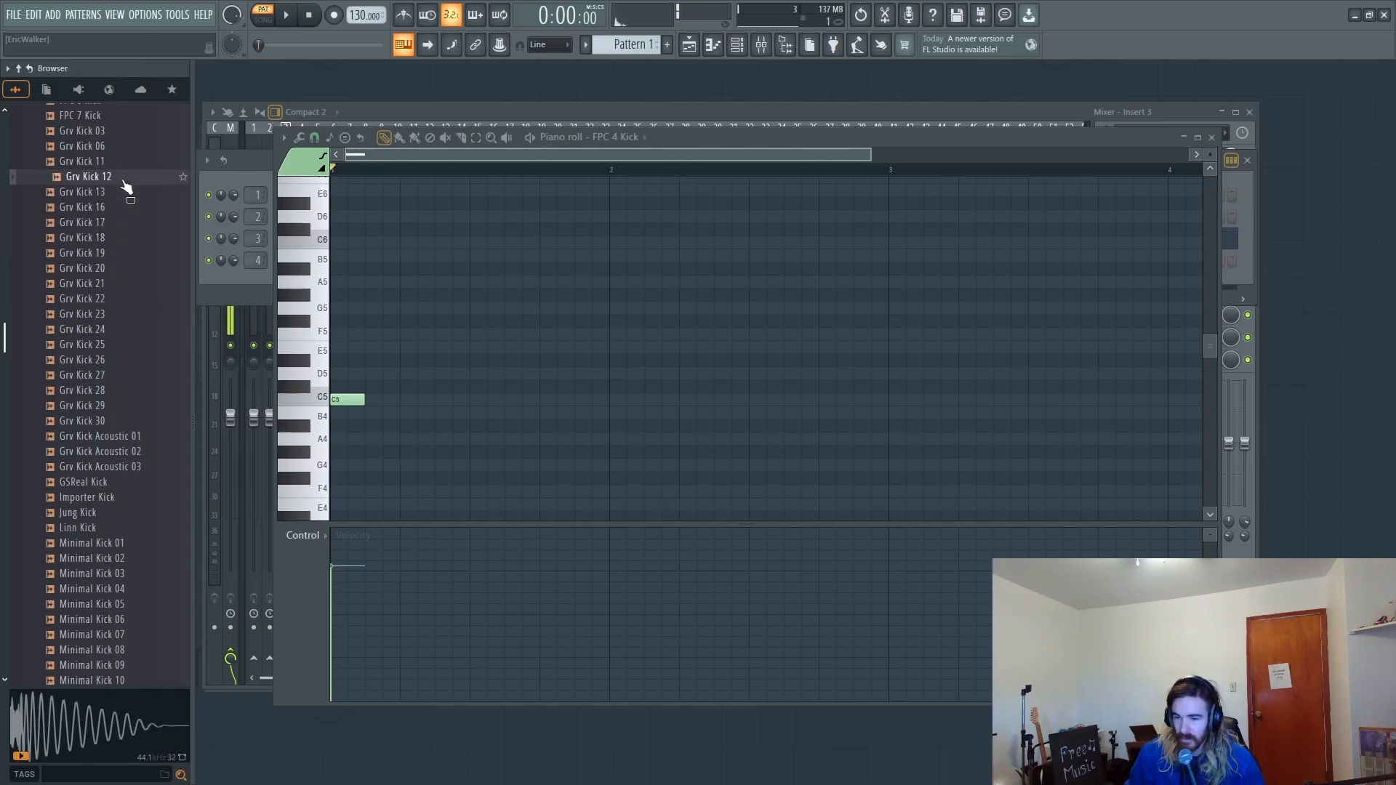
pyautogui.click(123, 163)
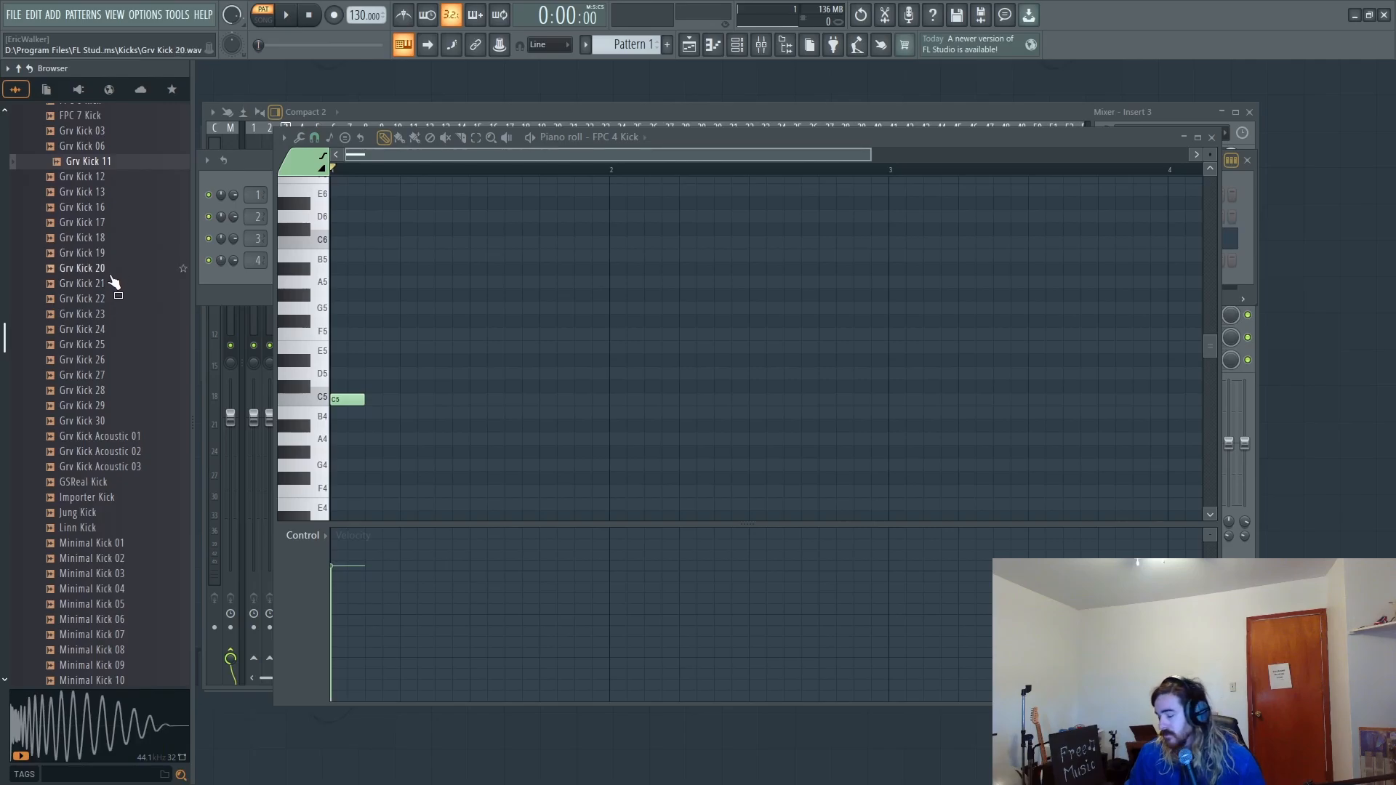
# Step: Audition Grv Kick 25, Grv Kick Acoustic 01 and Grv Kick Acoustic 02
pyautogui.click(99, 346)
pyautogui.scroll(-2, 99, 347)
pyautogui.click(104, 345)
pyautogui.click(122, 359)
# Step: Audition several Minimal Kick samples between 01 and 08
pyautogui.scroll(-4, 113, 342)
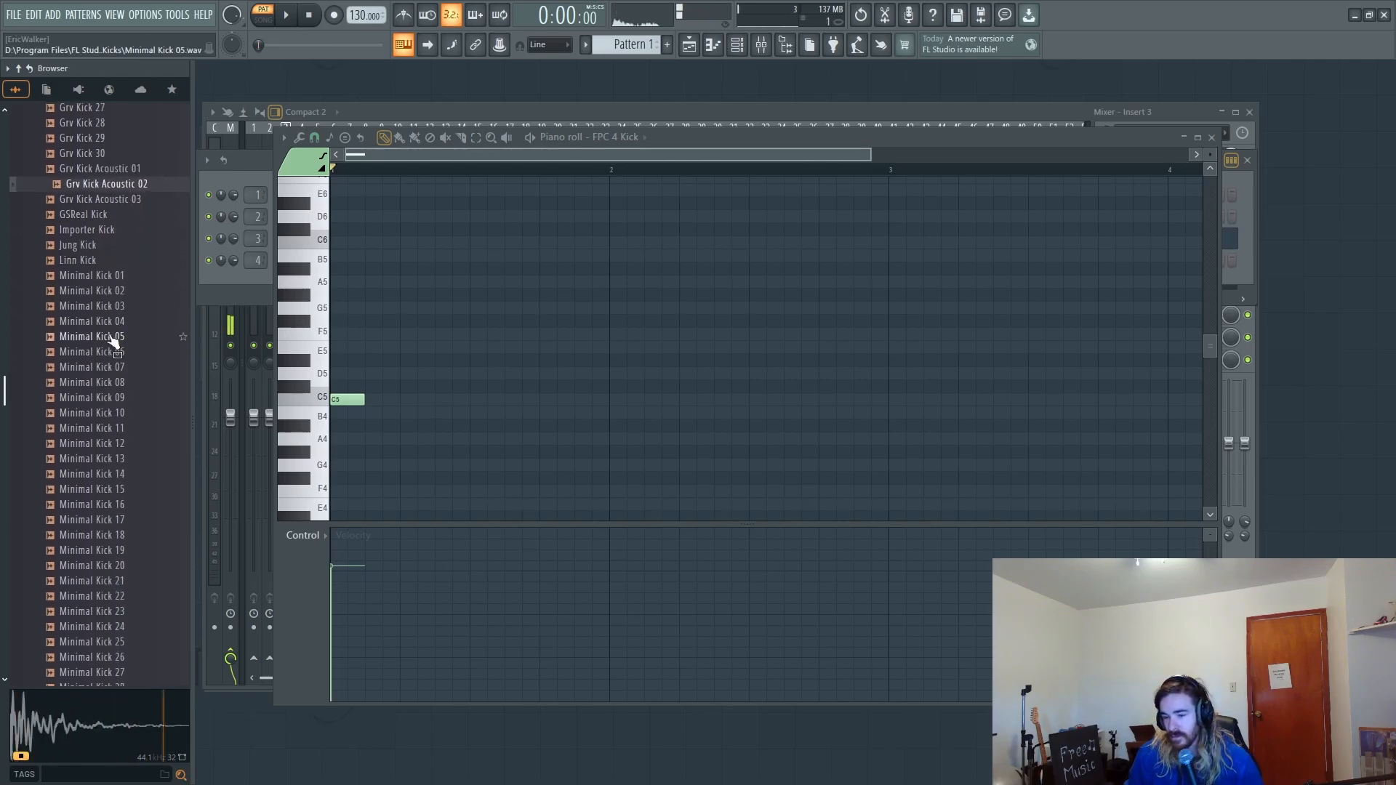
pyautogui.click(102, 270)
pyautogui.click(101, 298)
pyautogui.scroll(-2, 101, 299)
pyautogui.click(111, 272)
pyautogui.click(115, 284)
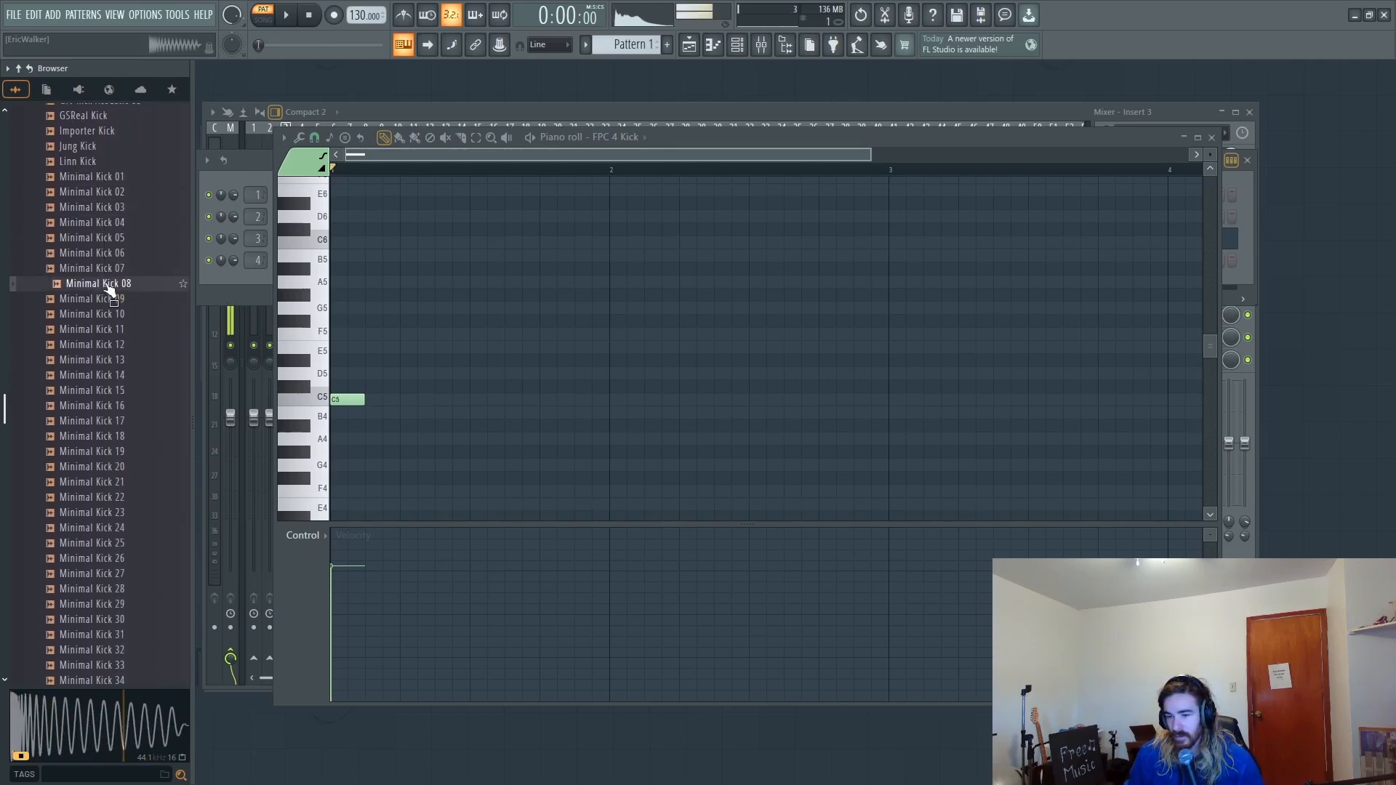
pyautogui.click(120, 223)
pyautogui.click(133, 208)
pyautogui.click(134, 192)
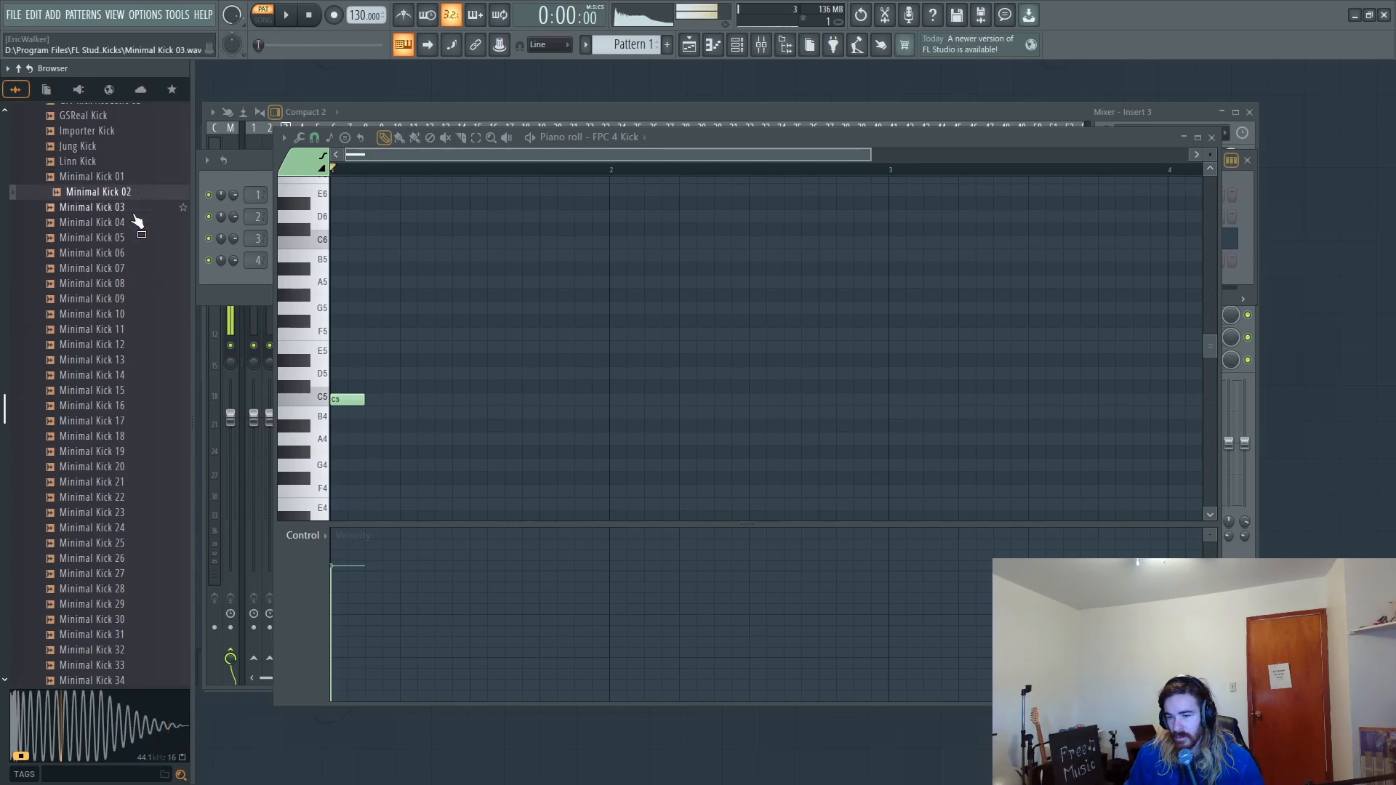
# Step: Audition a spread of further Minimal Kick samples, ending on Minimal Kick 50
pyautogui.scroll(-6, 130, 233)
pyautogui.click(106, 300)
pyautogui.click(100, 360)
pyautogui.click(95, 392)
pyautogui.scroll(-6, 95, 389)
pyautogui.click(100, 347)
pyautogui.click(96, 377)
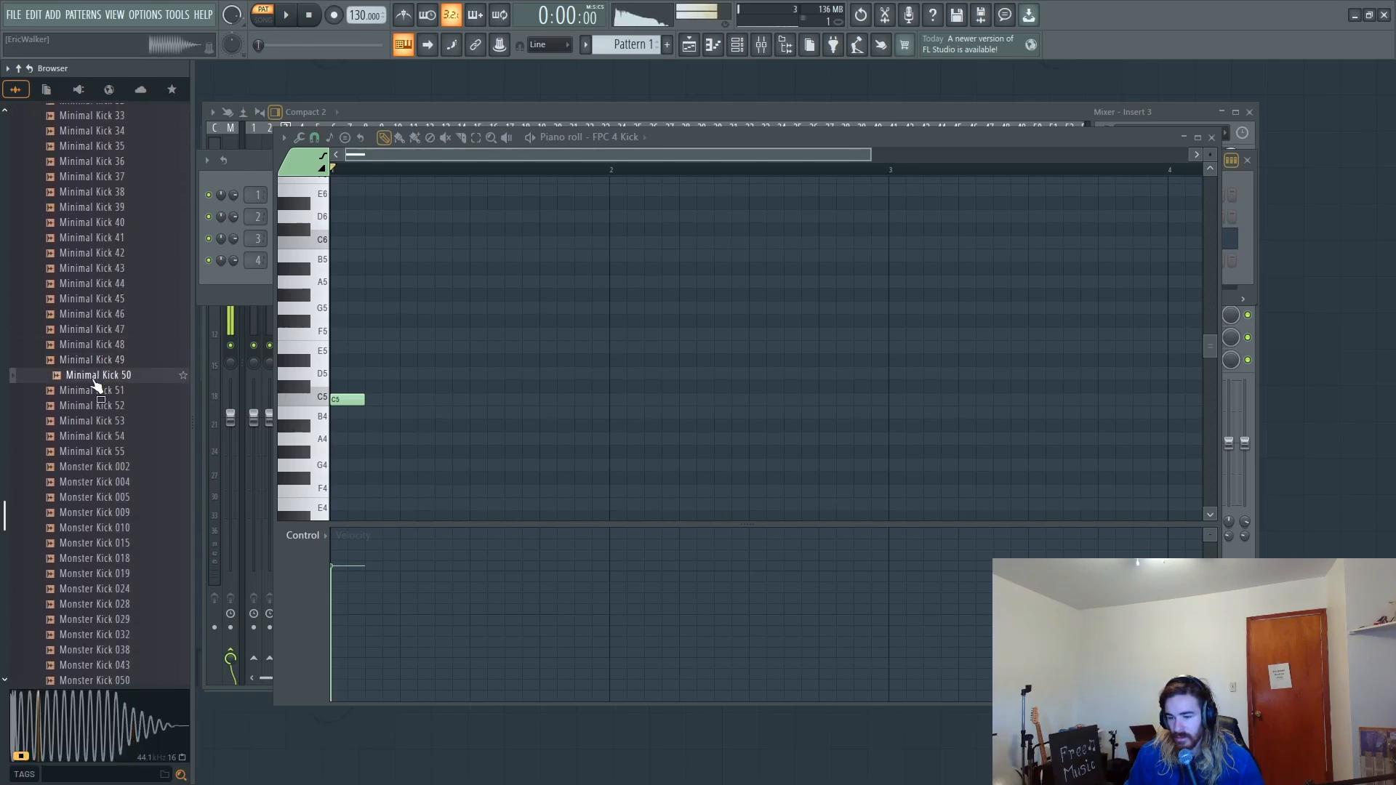
# Step: Audition Monster Kick samples 002, 005, 009, 010 and 043
pyautogui.scroll(-4, 99, 374)
pyautogui.click(118, 286)
pyautogui.click(101, 317)
pyautogui.click(93, 348)
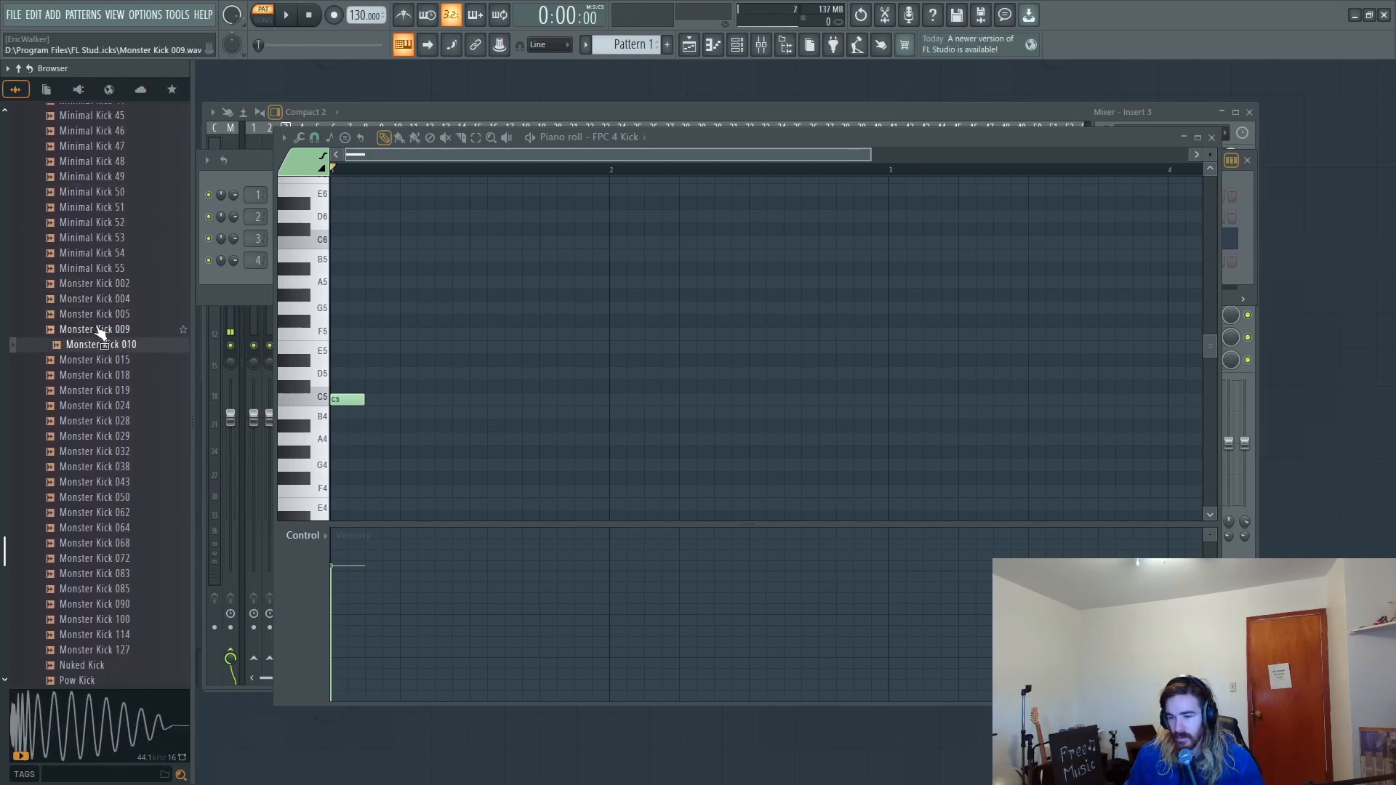
pyautogui.click(102, 328)
pyautogui.click(101, 313)
pyautogui.scroll(-1, 91, 342)
pyautogui.scroll(-3, 86, 342)
pyautogui.click(102, 302)
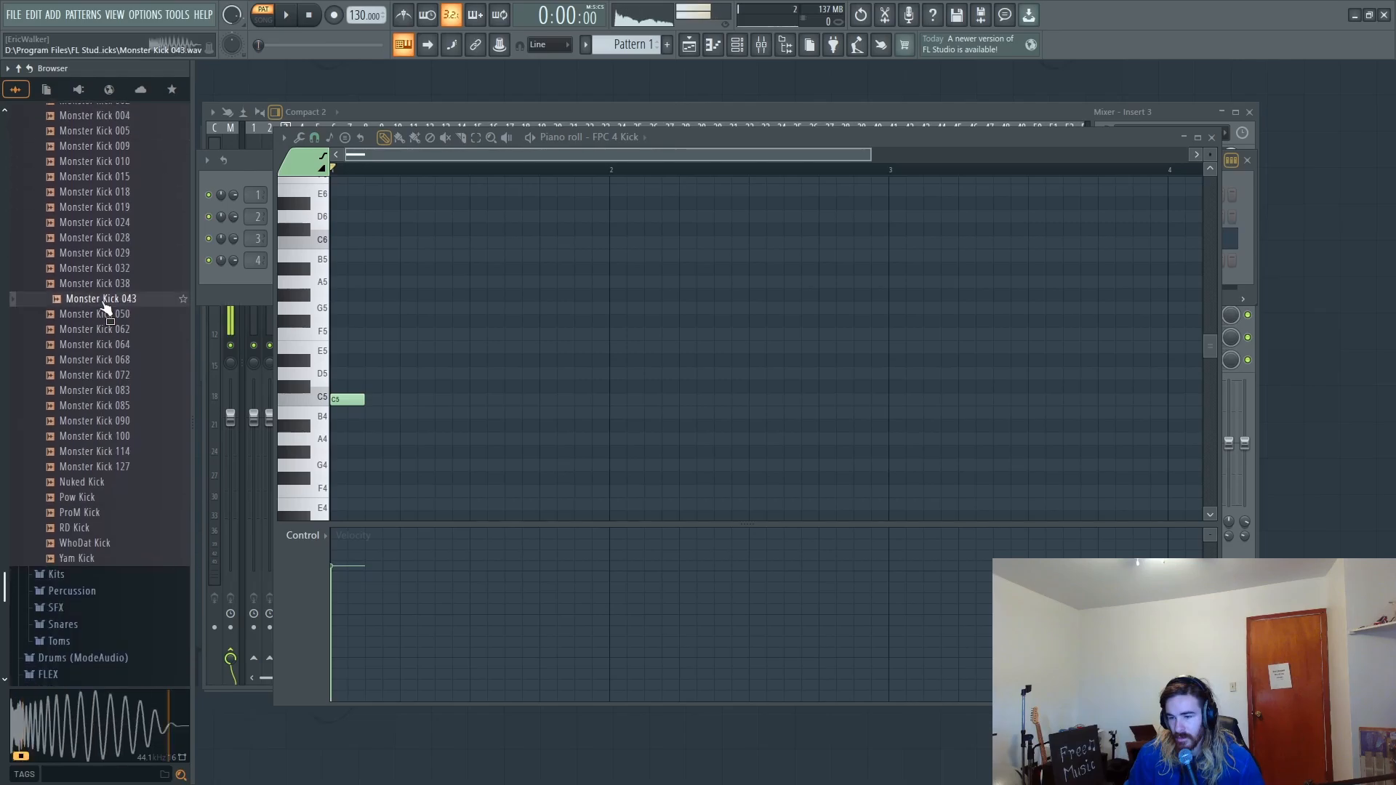
# Step: Audition the Monster Kick samples from 038 through 085 one by one
pyautogui.click(109, 288)
pyautogui.click(98, 317)
pyautogui.click(117, 287)
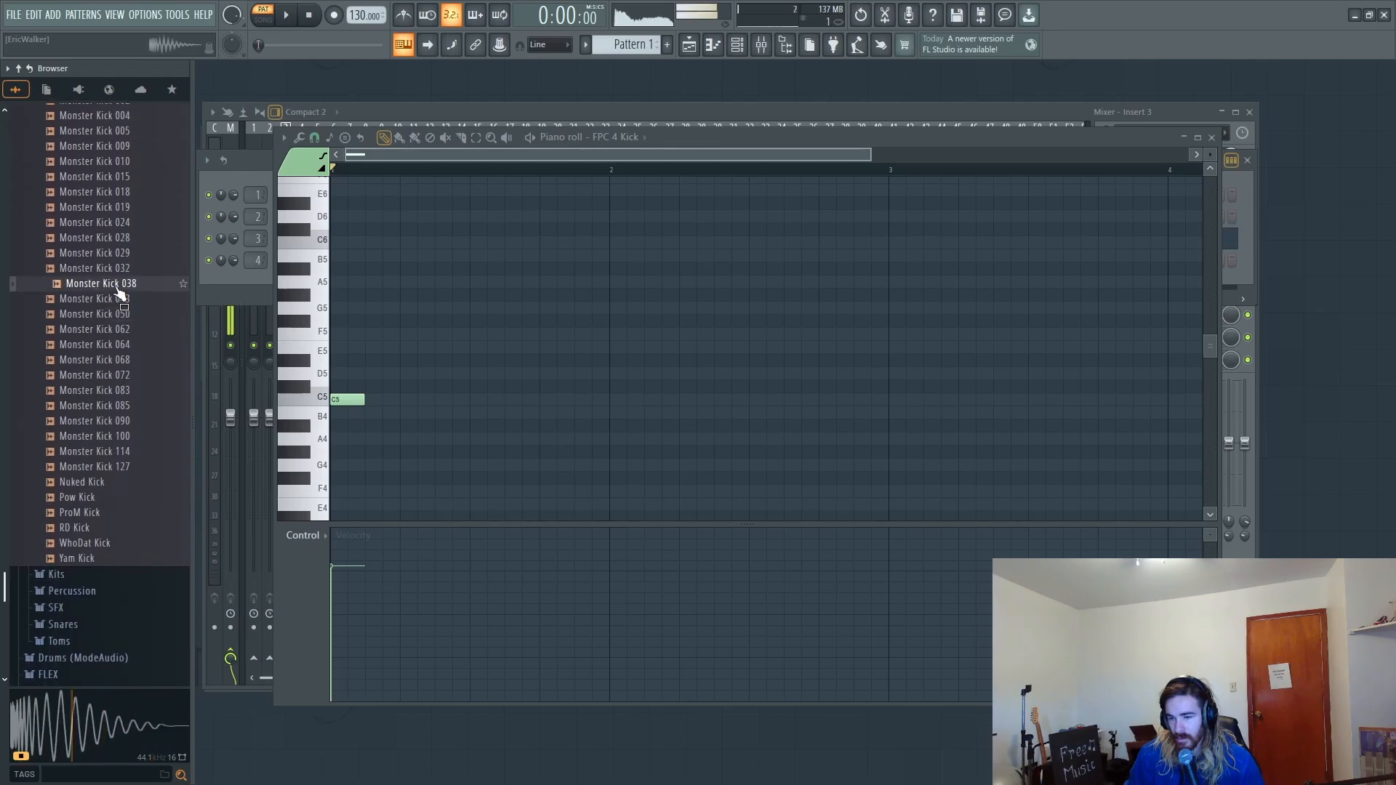
pyautogui.click(102, 299)
pyautogui.click(129, 316)
pyautogui.click(122, 329)
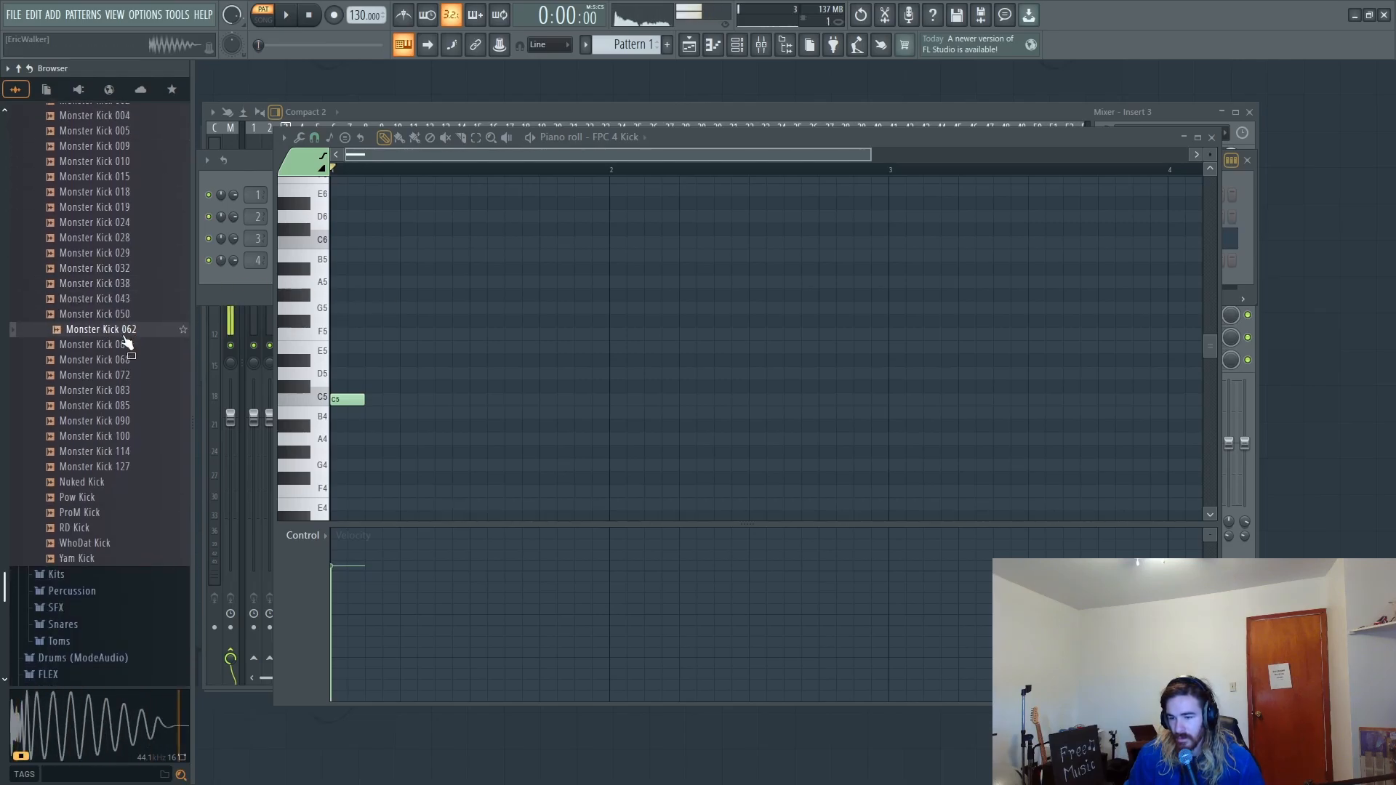
pyautogui.click(122, 343)
pyautogui.click(120, 359)
pyautogui.click(119, 375)
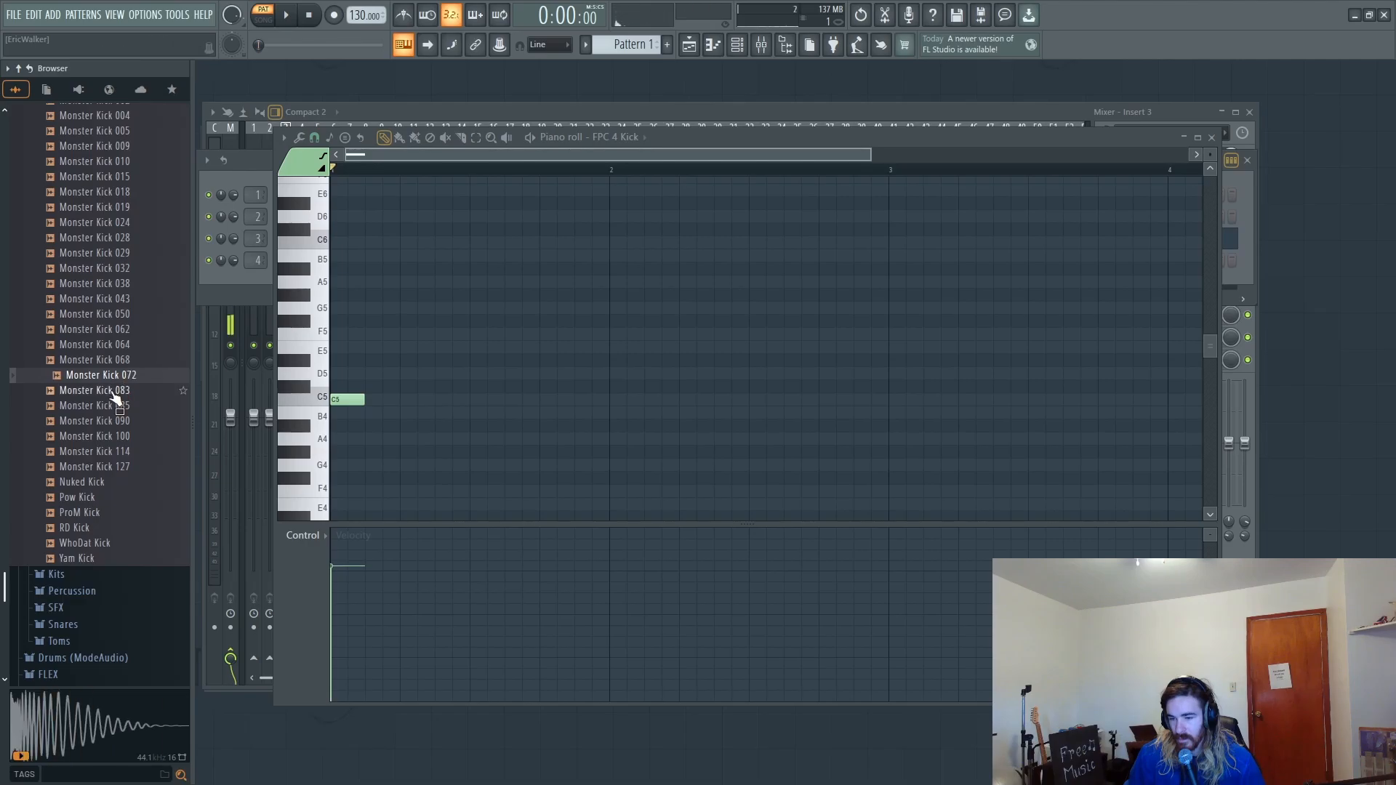
pyautogui.click(116, 391)
pyautogui.click(117, 406)
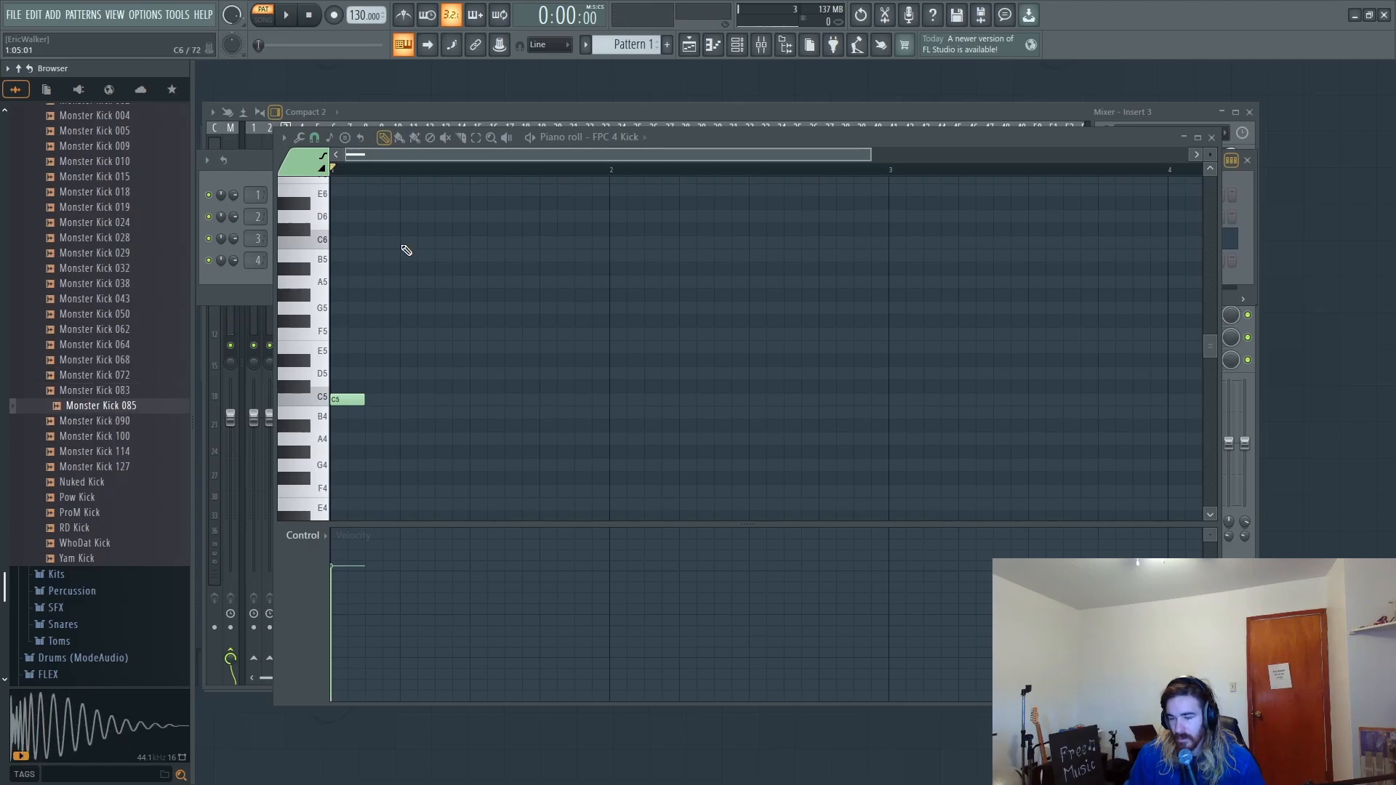
# Step: Load the Monster Kick 085 sample onto the fourth channel of the channel rack
pyautogui.click(545, 107)
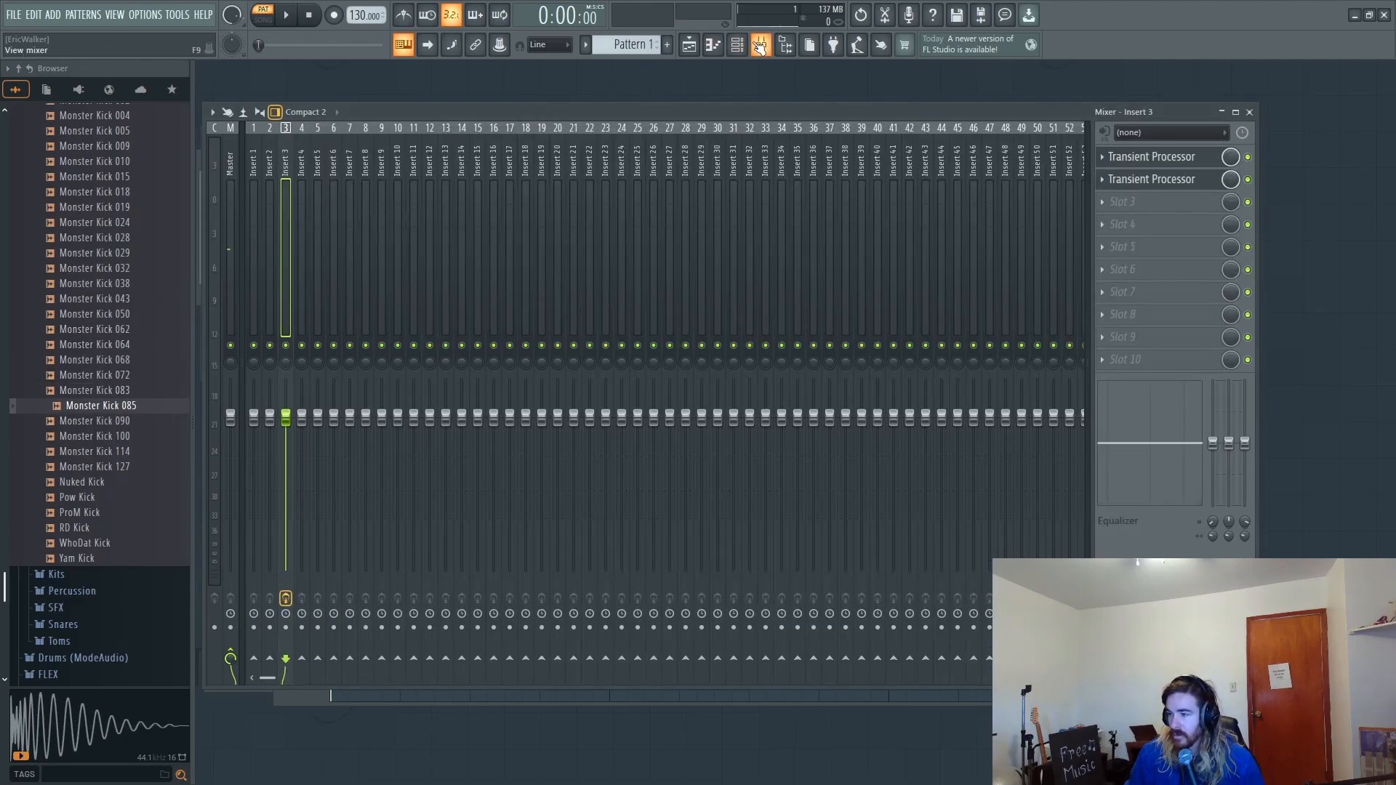
pyautogui.click(736, 45)
pyautogui.moveTo(111, 405); pyautogui.dragTo(416, 262)
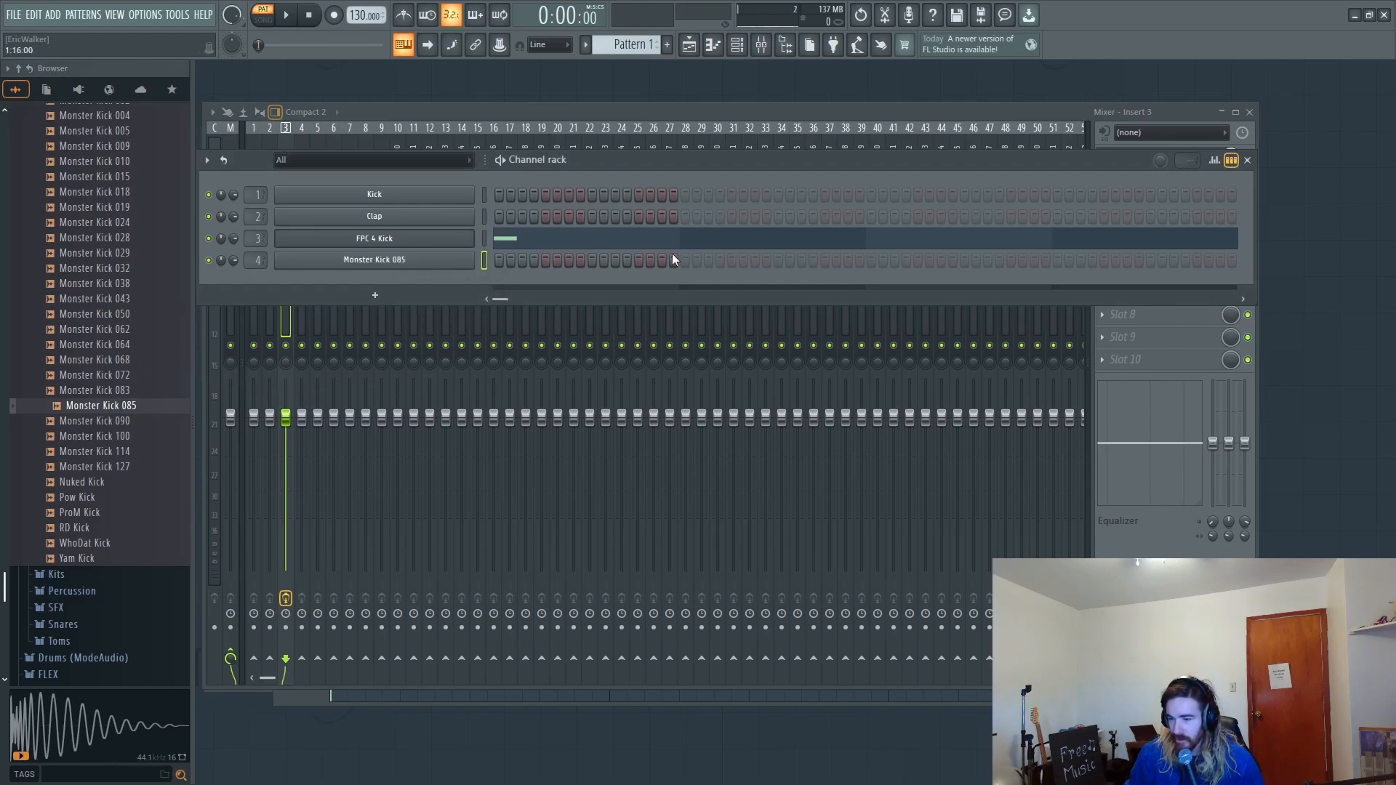
# Step: Add Fruity Parametric EQ 2 to slot 1 of mixer Insert 4
pyautogui.click(879, 116)
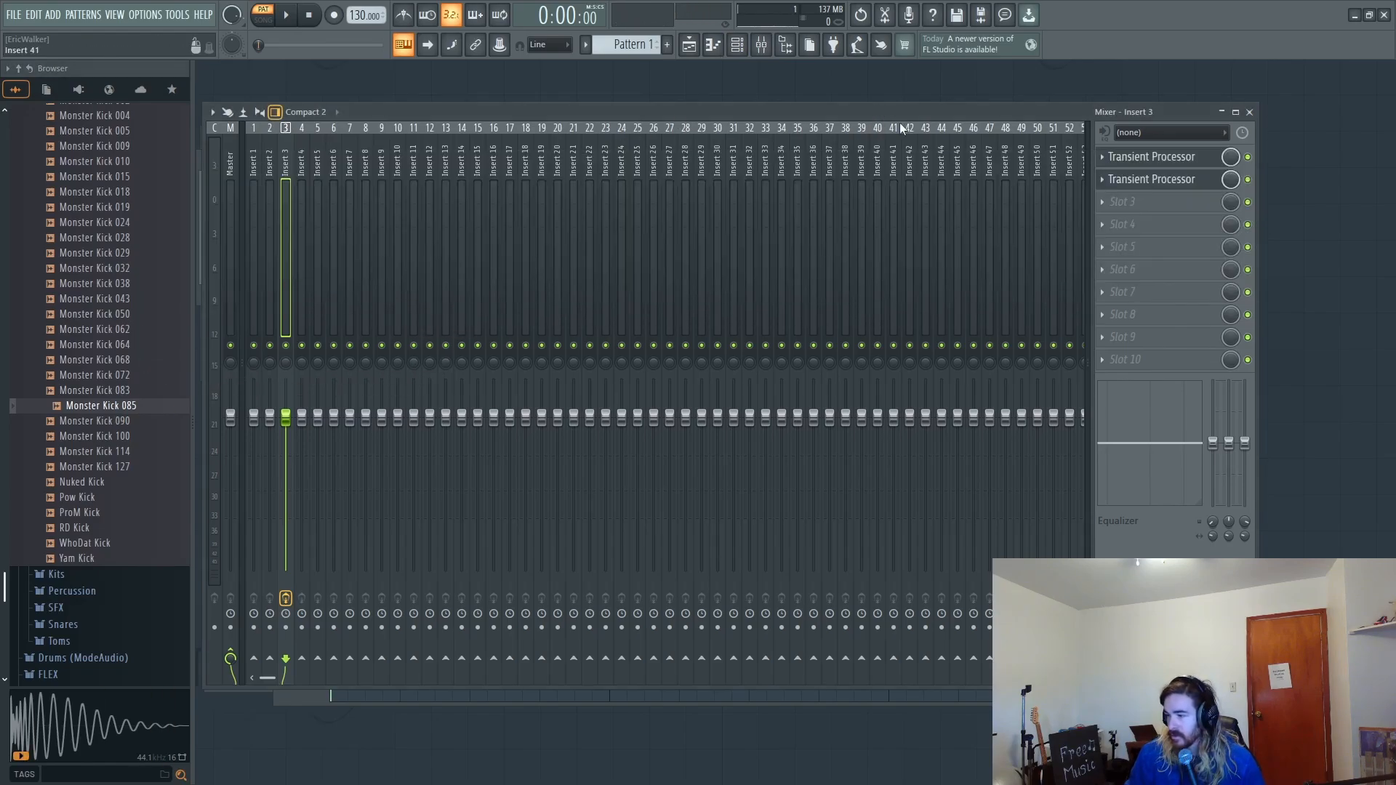
pyautogui.click(298, 204)
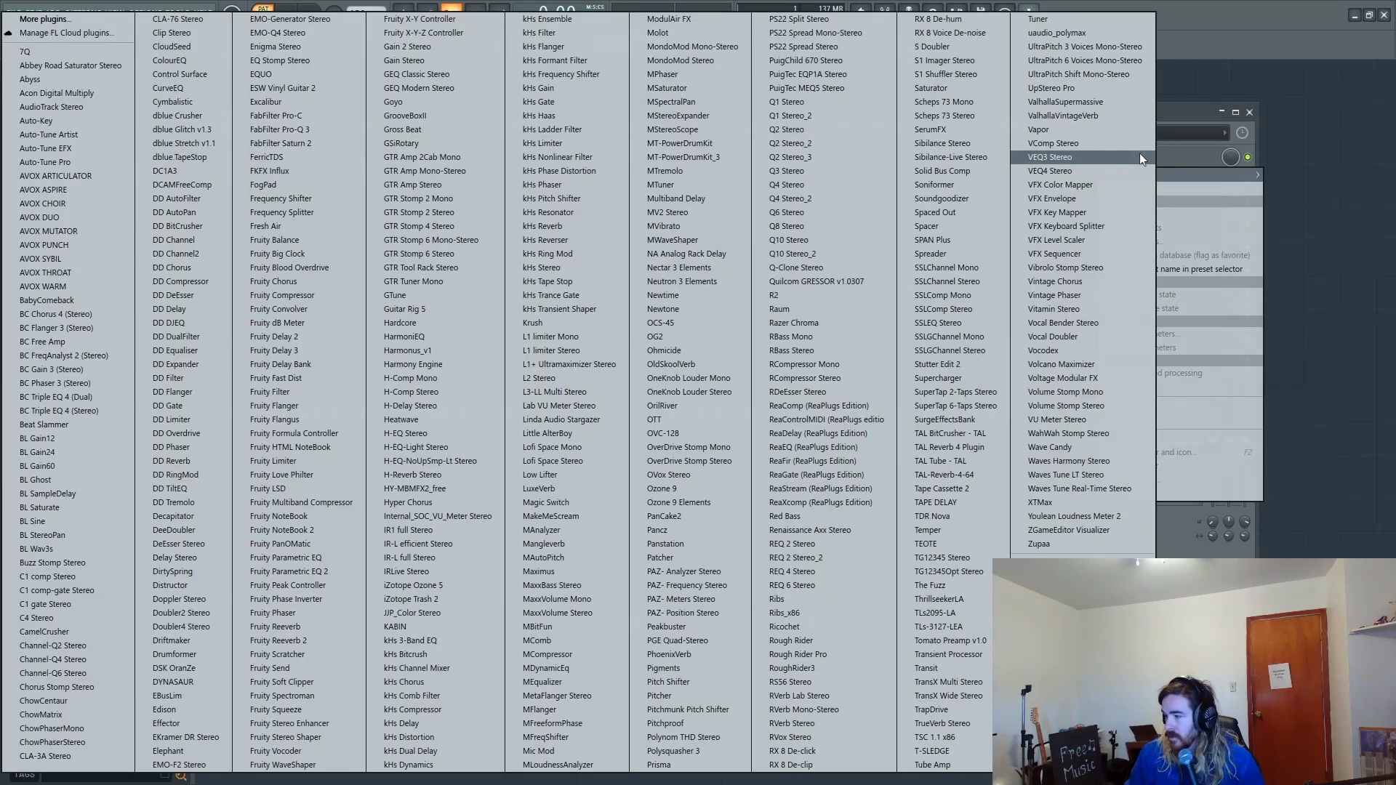
pyautogui.click(1145, 159)
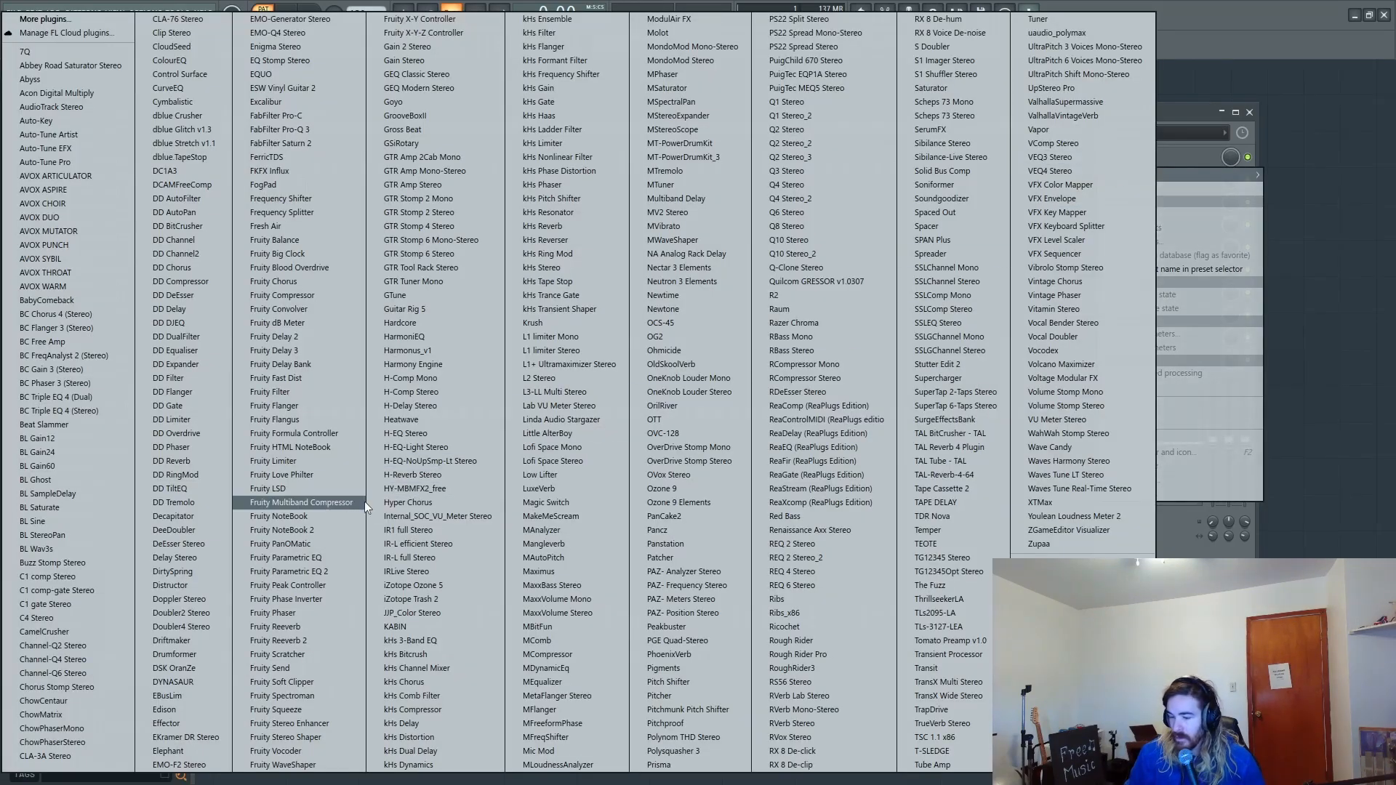
pyautogui.click(295, 573)
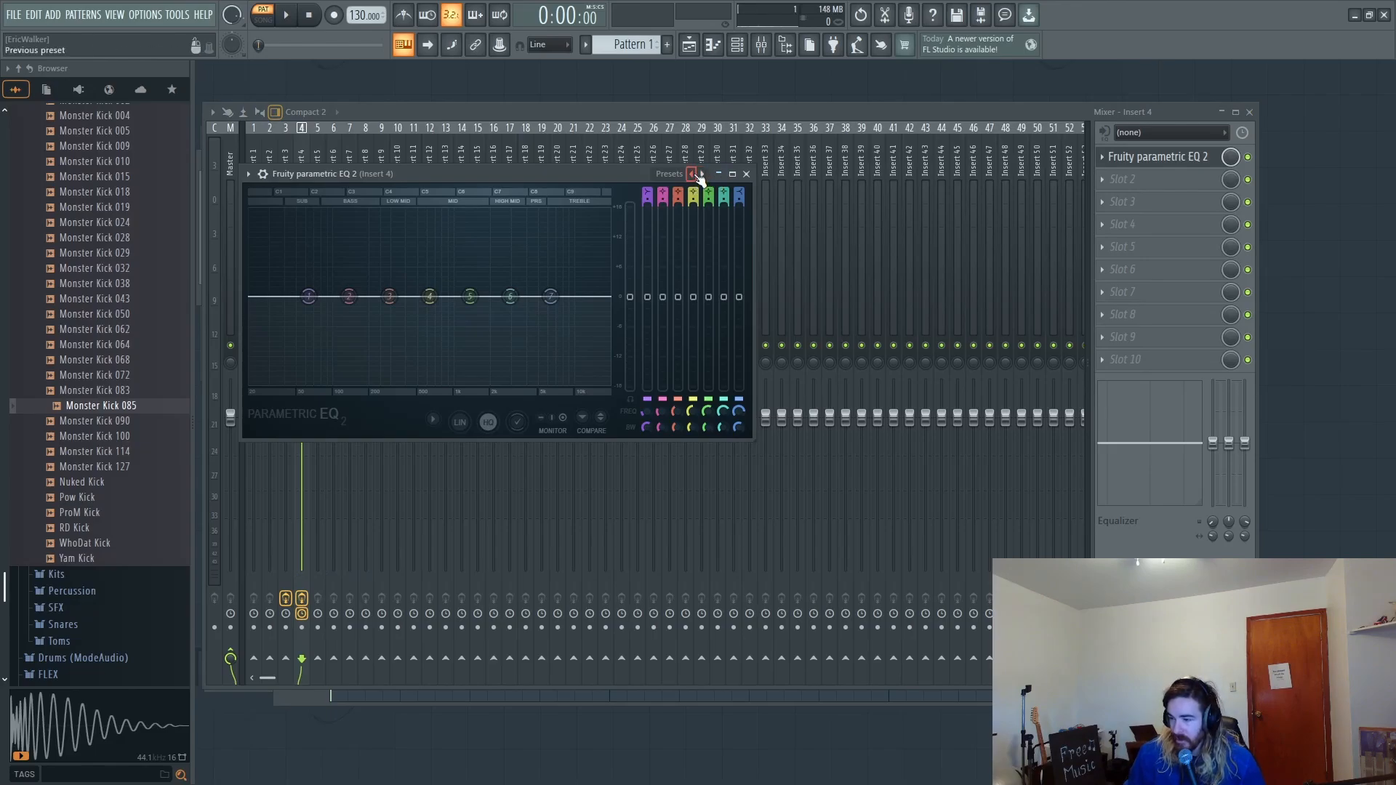
# Step: Load the EQ's 20Hz + 18kHz cut preset, raise its low cut into the low mids, and return to the channel rack
pyautogui.rightClick(695, 175)
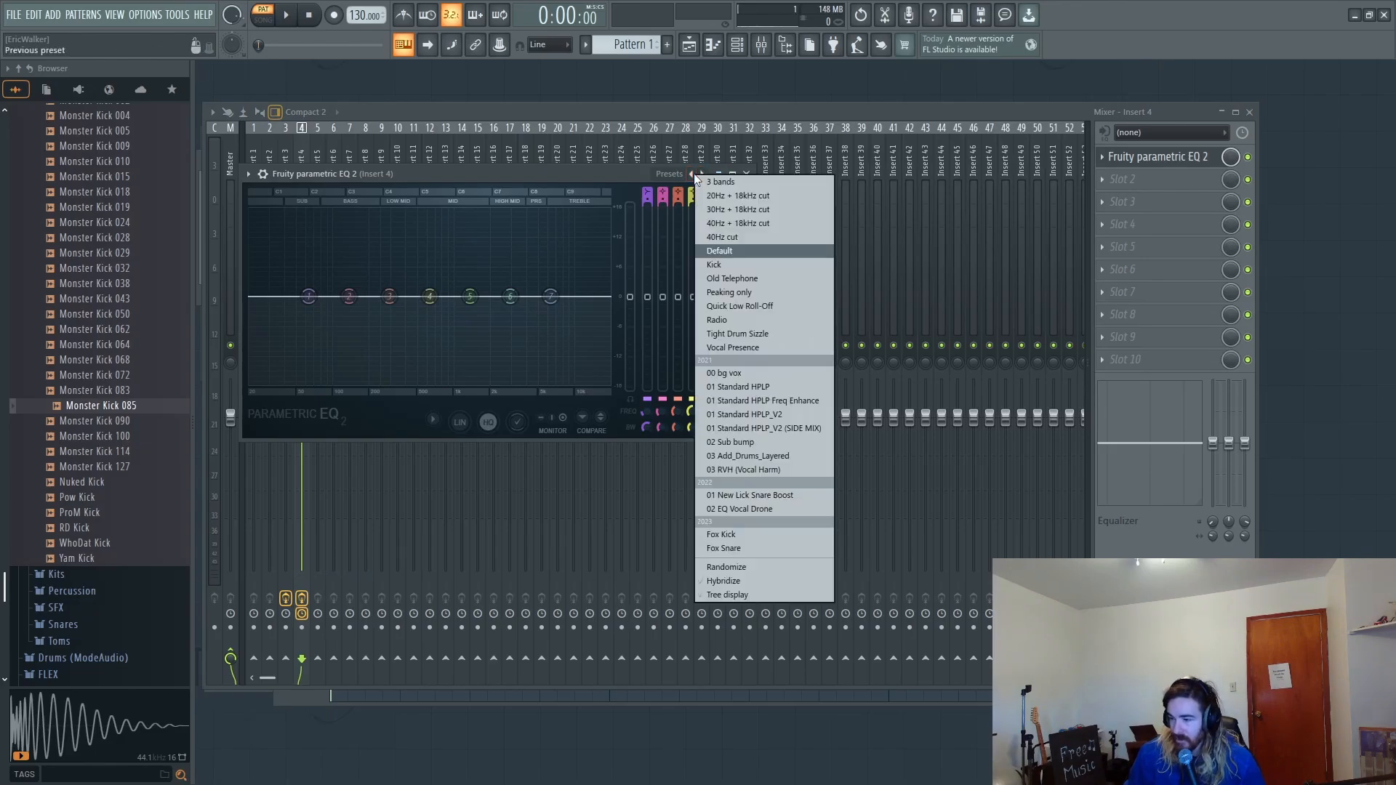
pyautogui.click(740, 195)
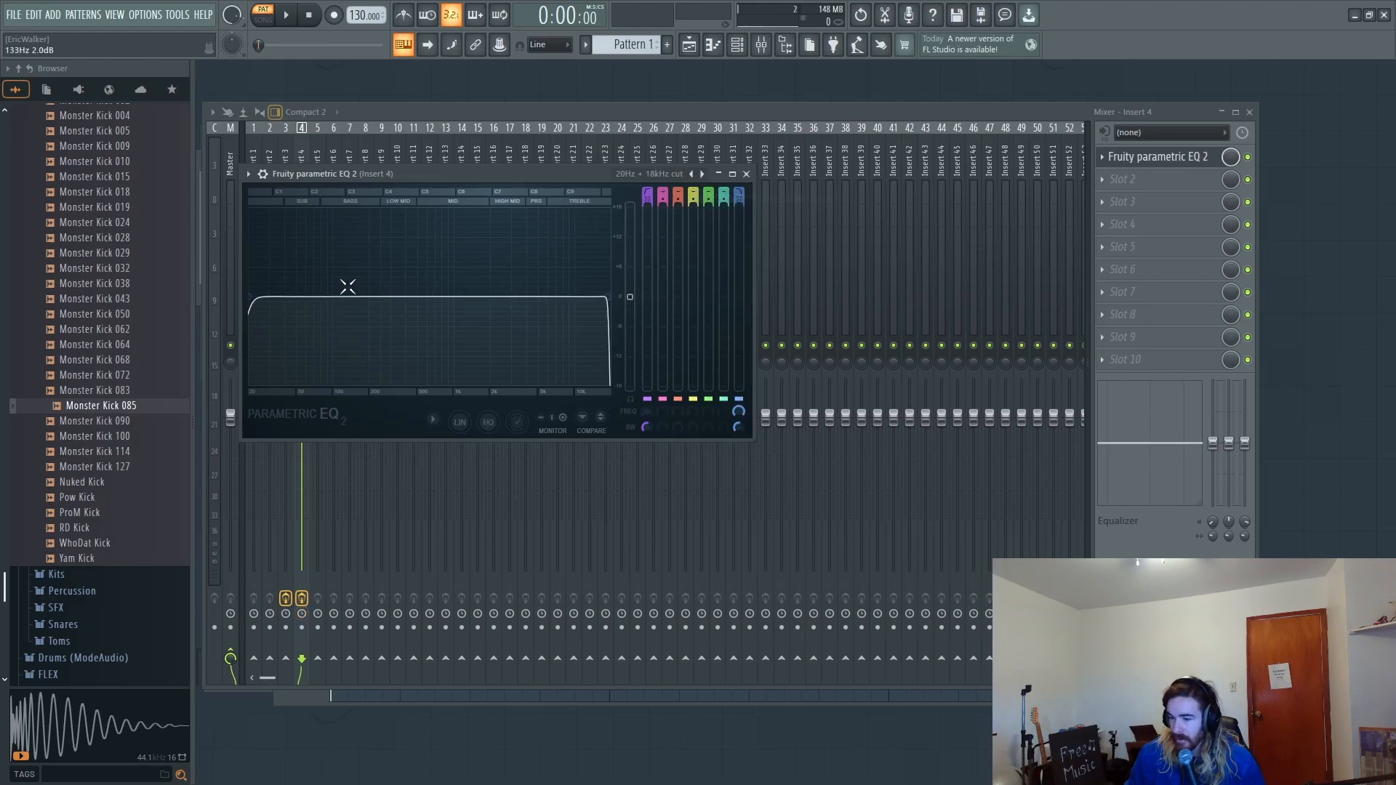
pyautogui.moveTo(243, 289); pyautogui.dragTo(412, 296)
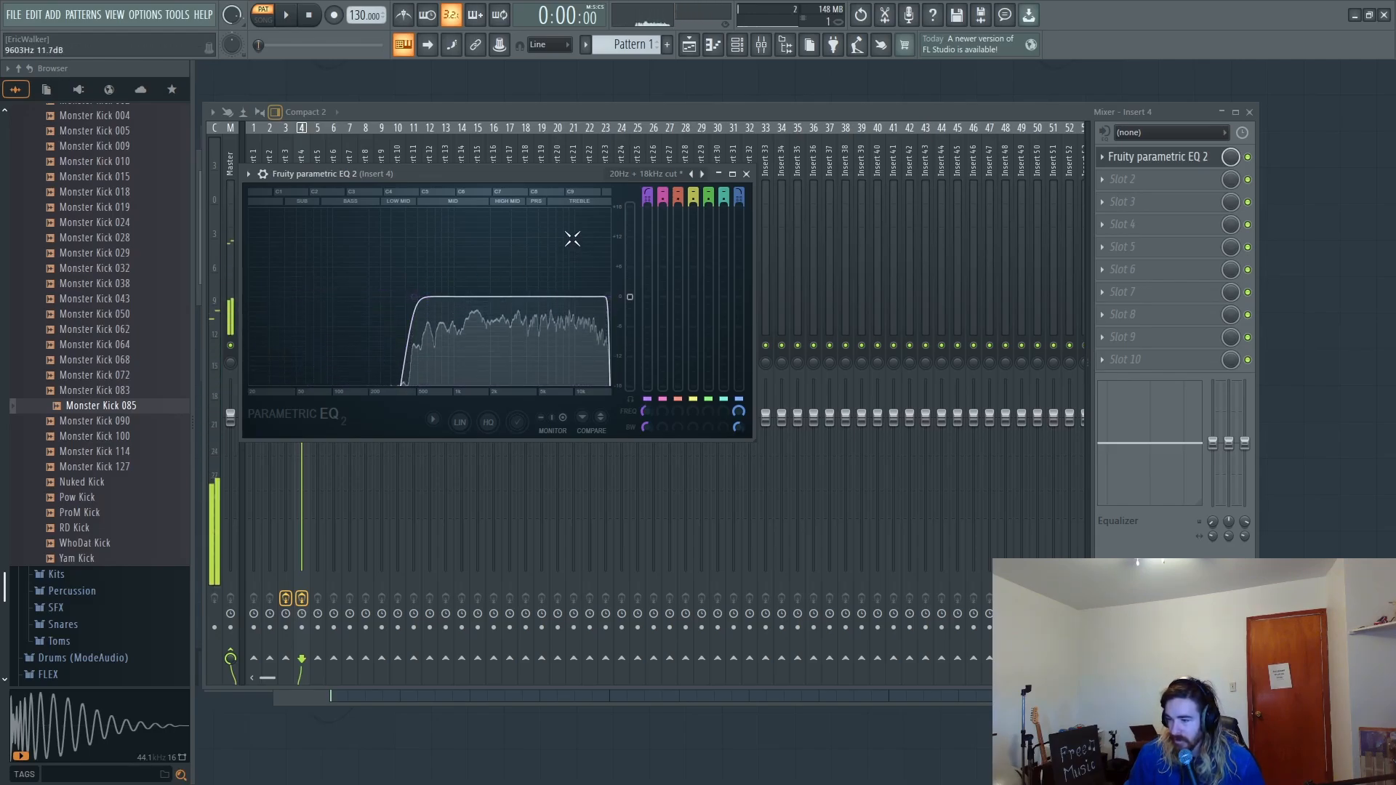
pyautogui.click(736, 45)
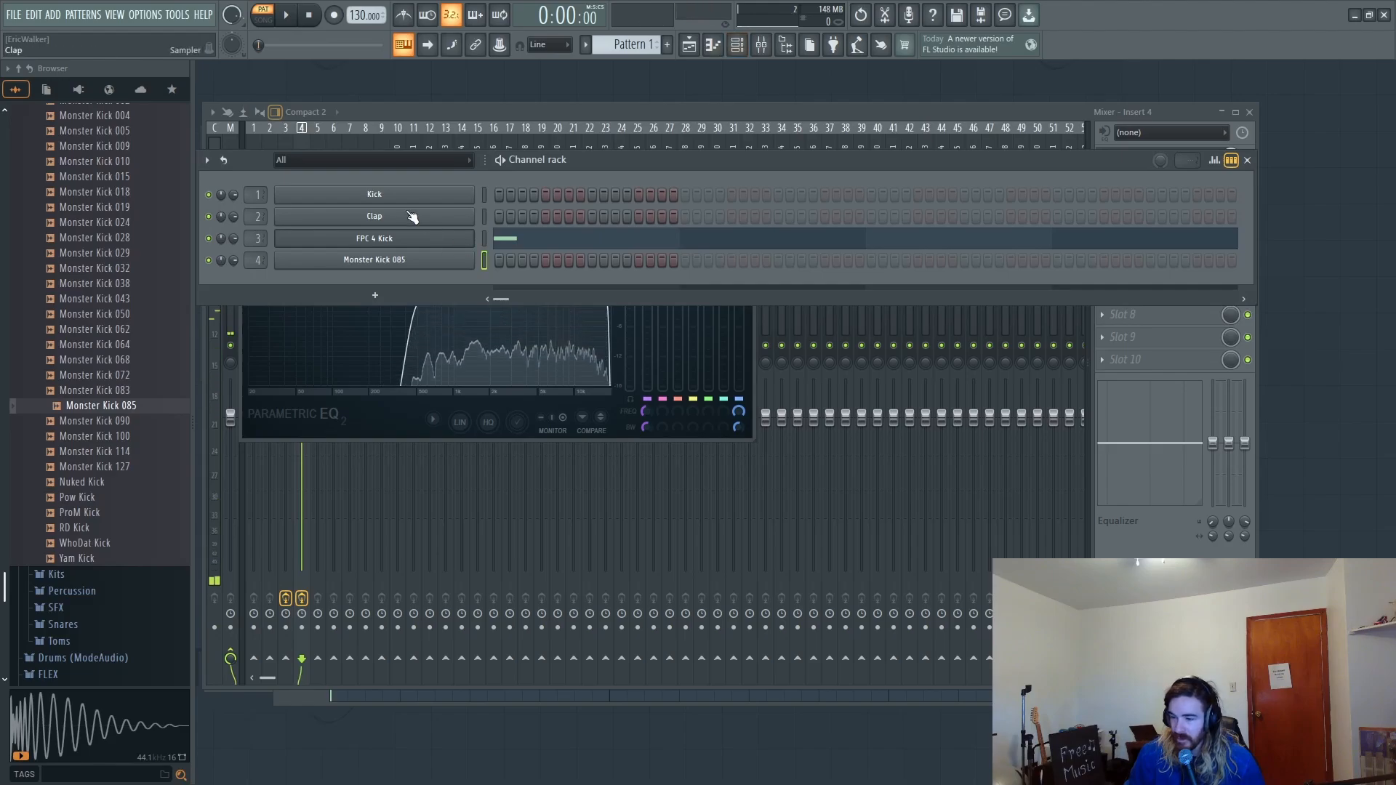
pyautogui.rightClick(390, 258)
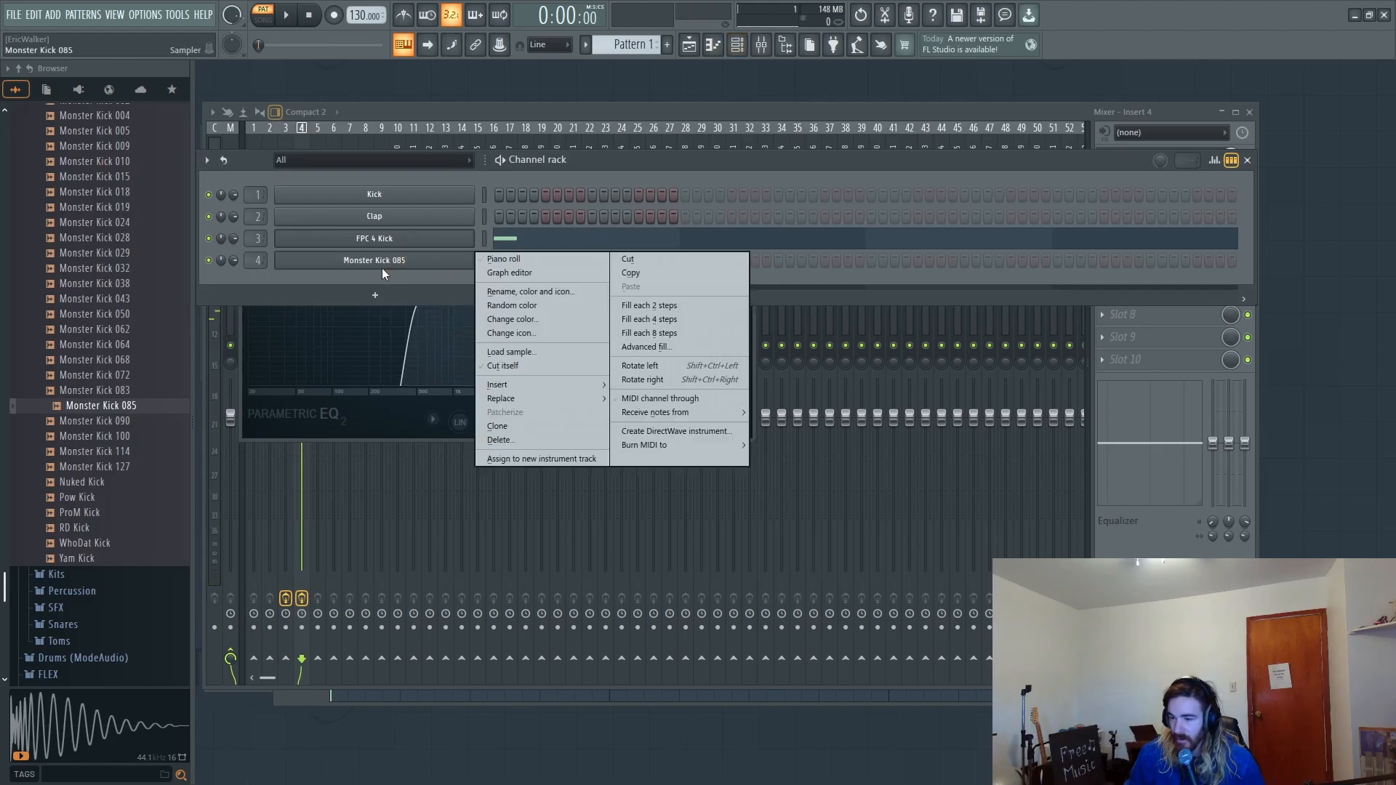
pyautogui.click(497, 425)
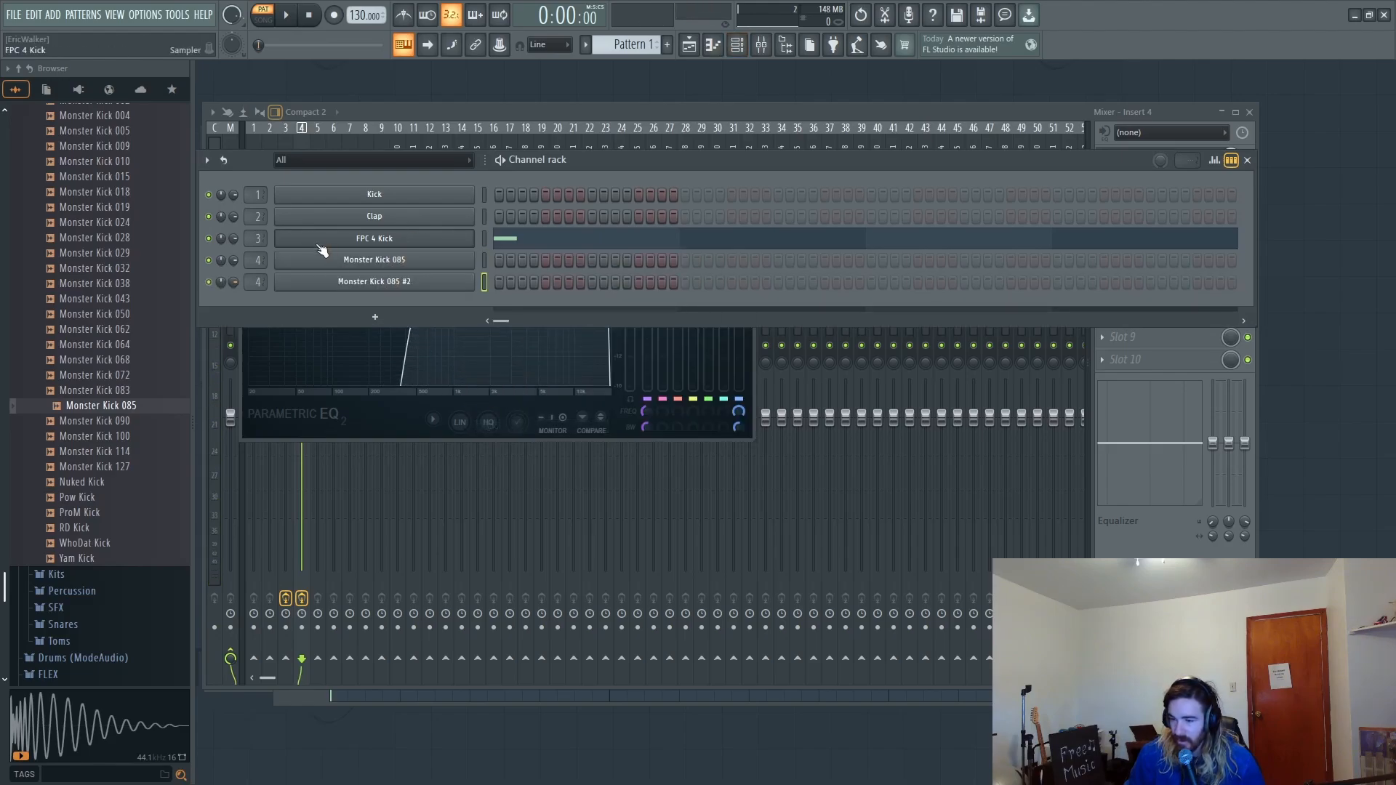
pyautogui.rightClick(337, 282)
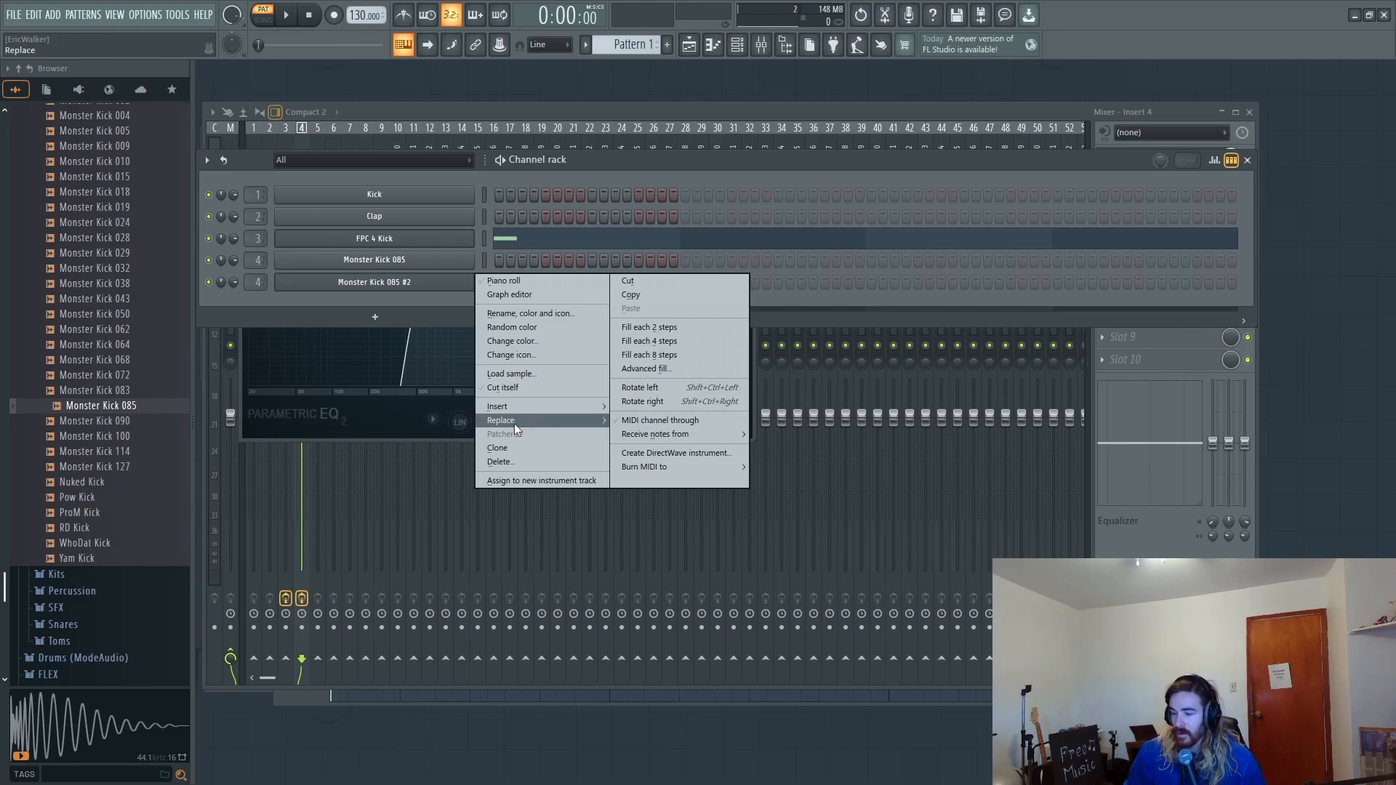
pyautogui.rightClick(382, 277)
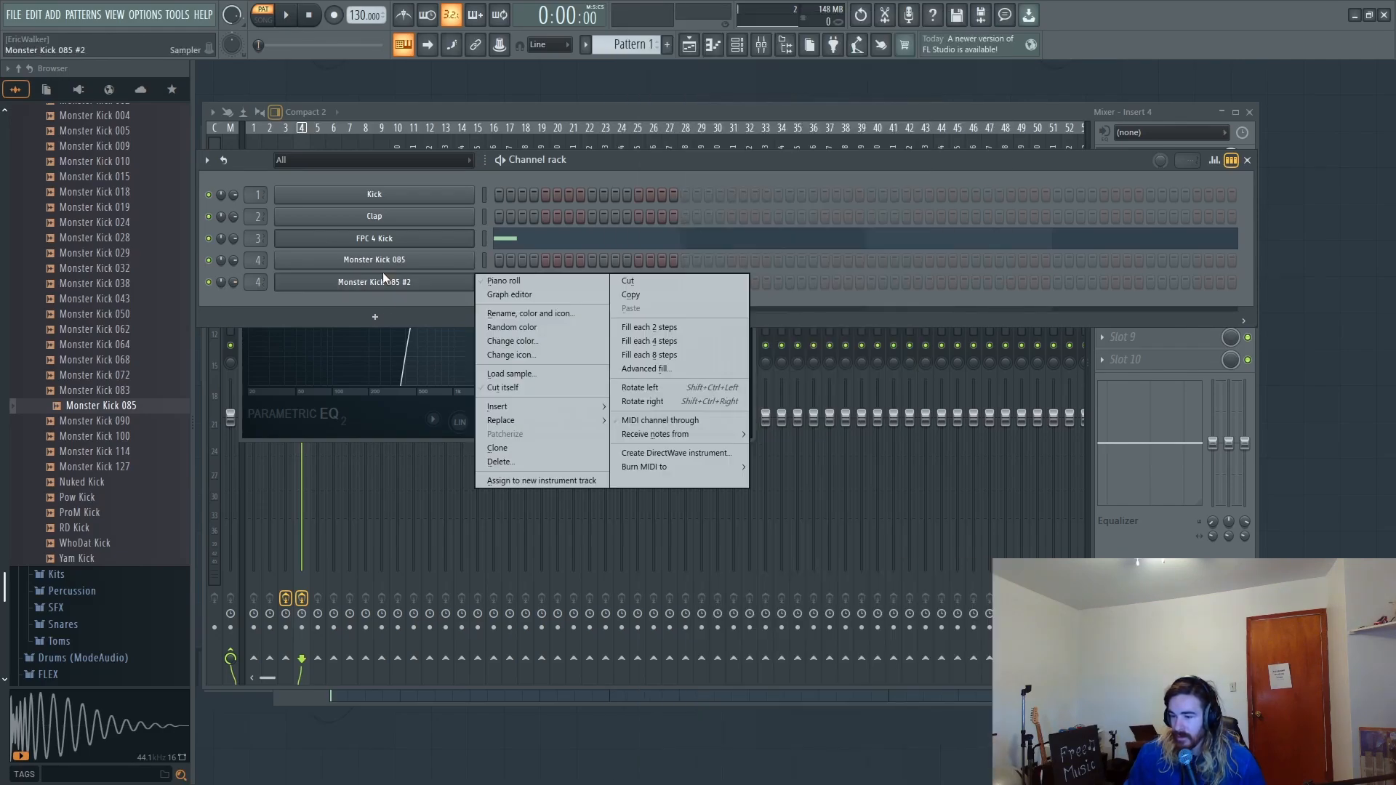
pyautogui.press('d')
# Step: Insert a Layer channel and move it below Monster Kick 085 in the channel rack
pyautogui.rightClick(391, 262)
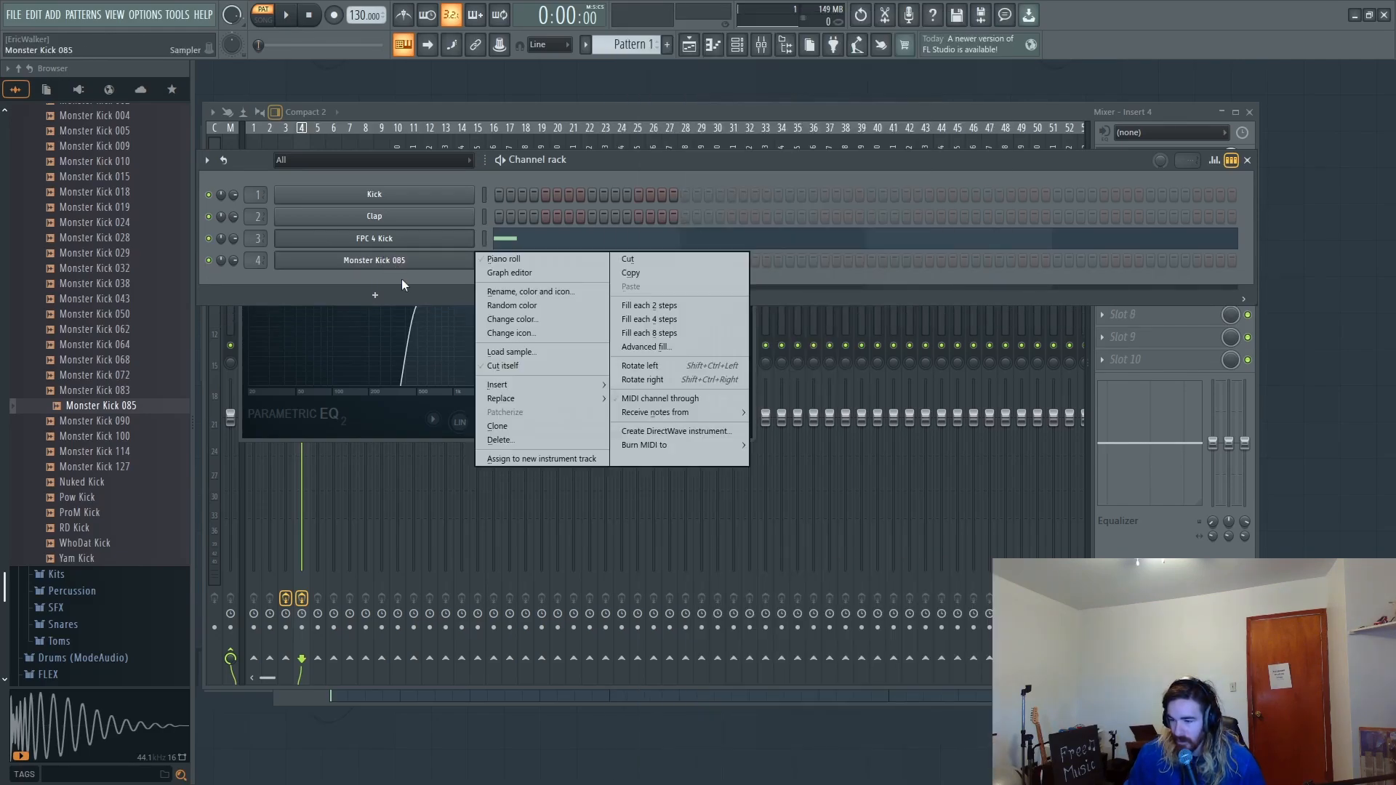
pyautogui.moveTo(528, 386)
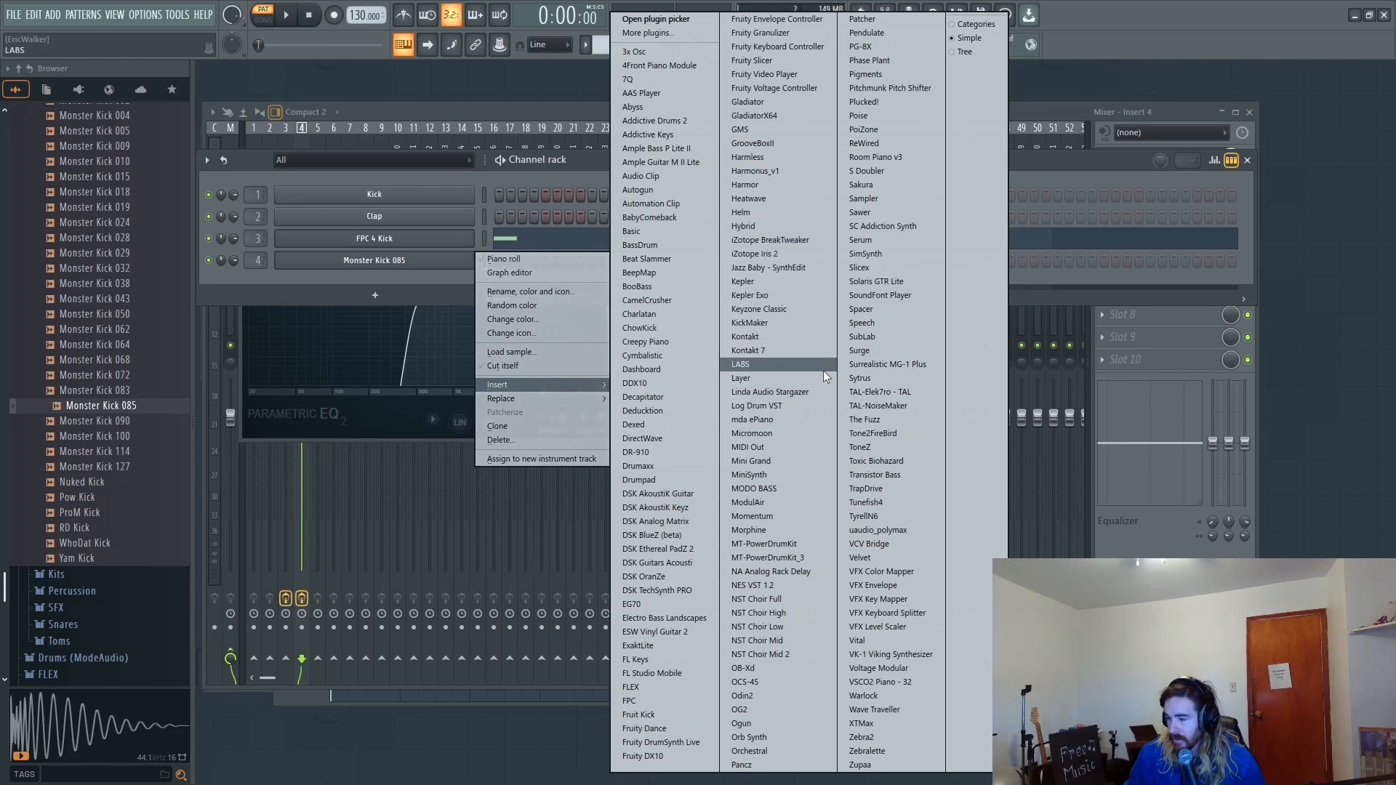
pyautogui.click(785, 377)
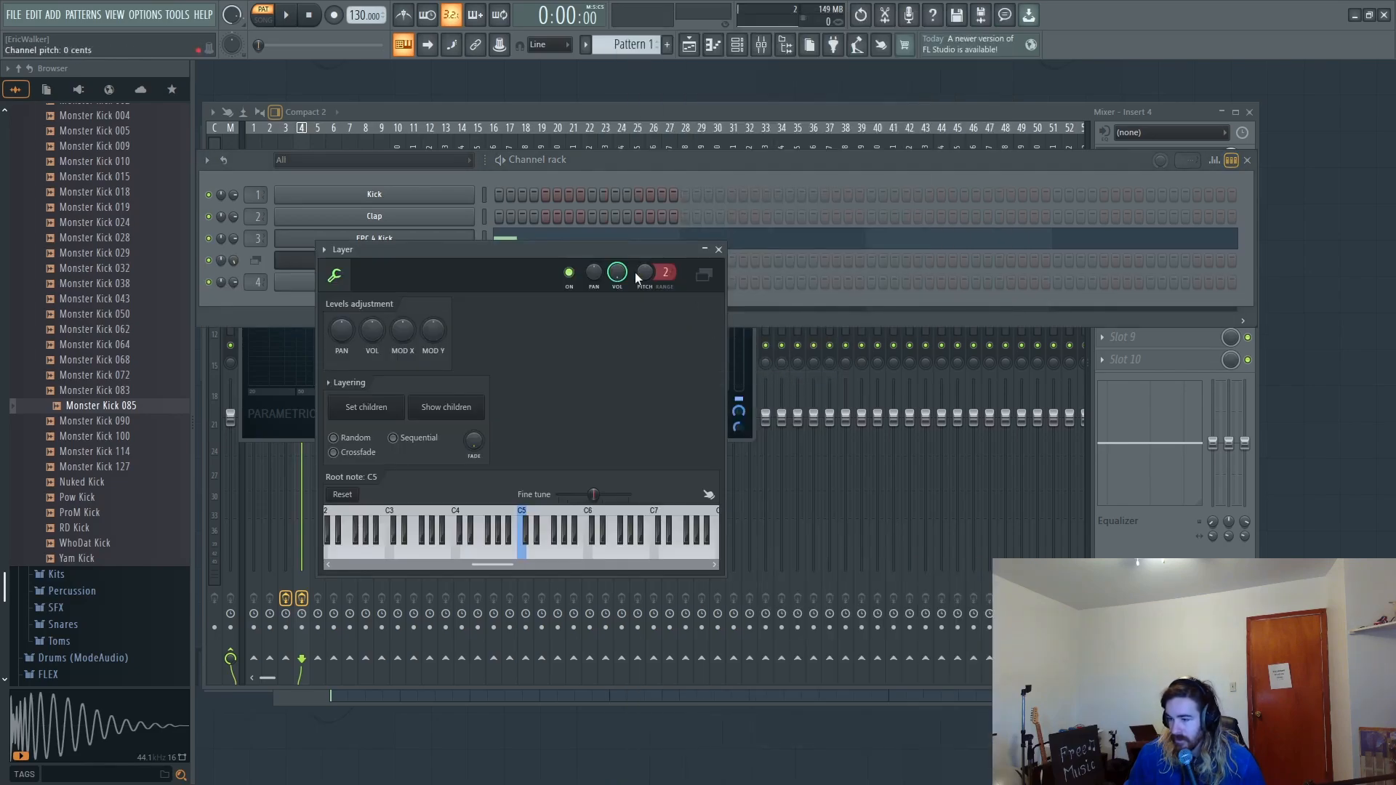
pyautogui.click(486, 263)
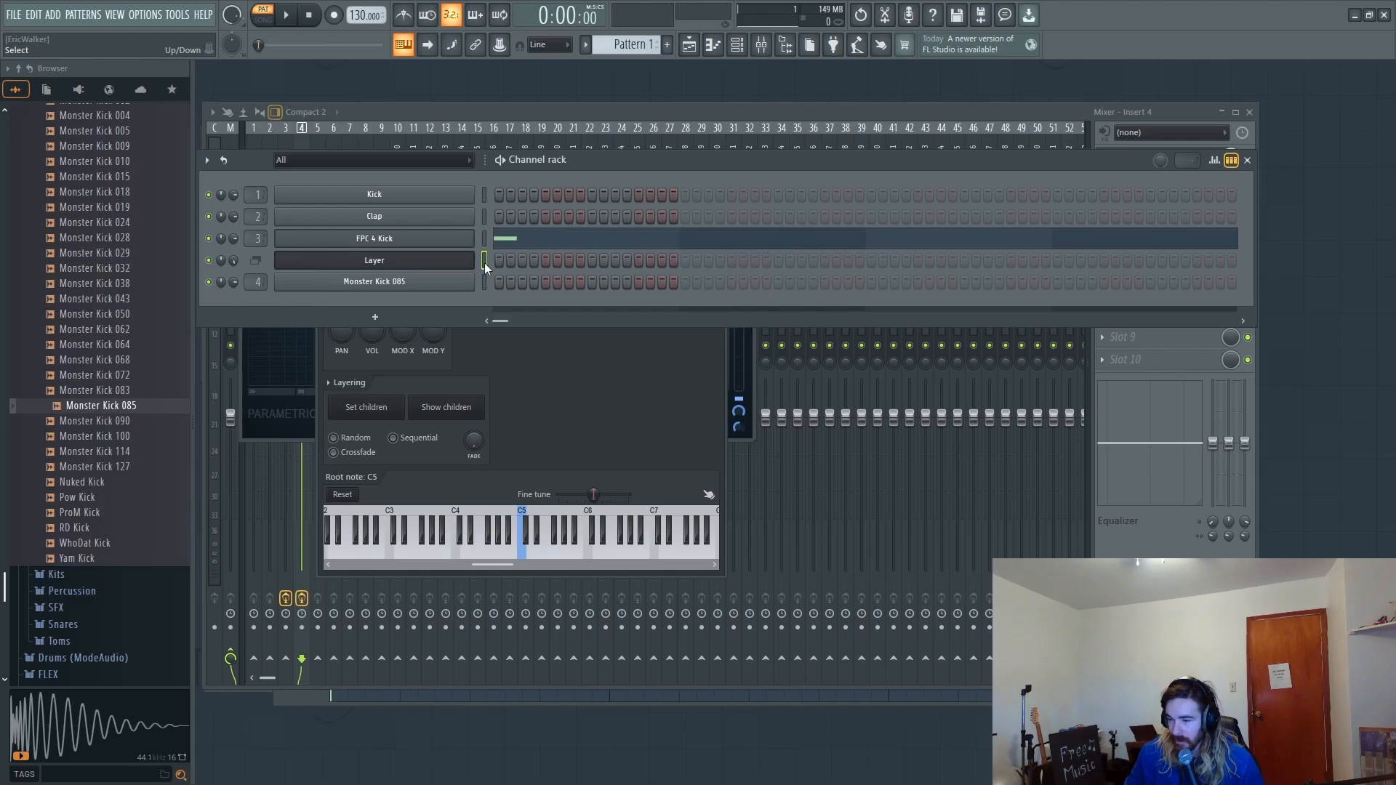
pyautogui.hotkey('alt', 'Down')
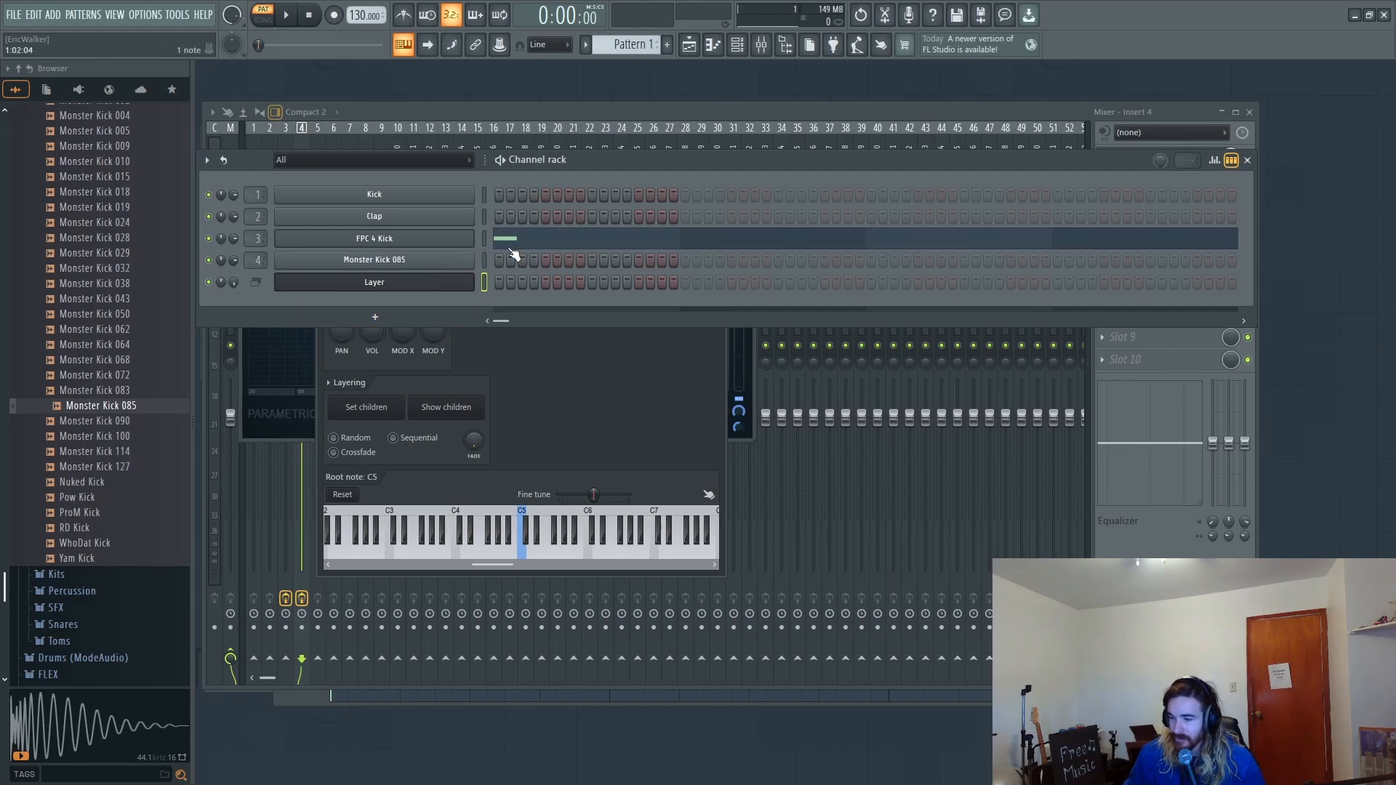
# Step: Move the C5 note from the FPC 4 Kick piano roll to the start of bar 1 in the Layer piano roll
pyautogui.click(513, 245)
pyautogui.moveTo(424, 289); pyautogui.dragTo(331, 470)
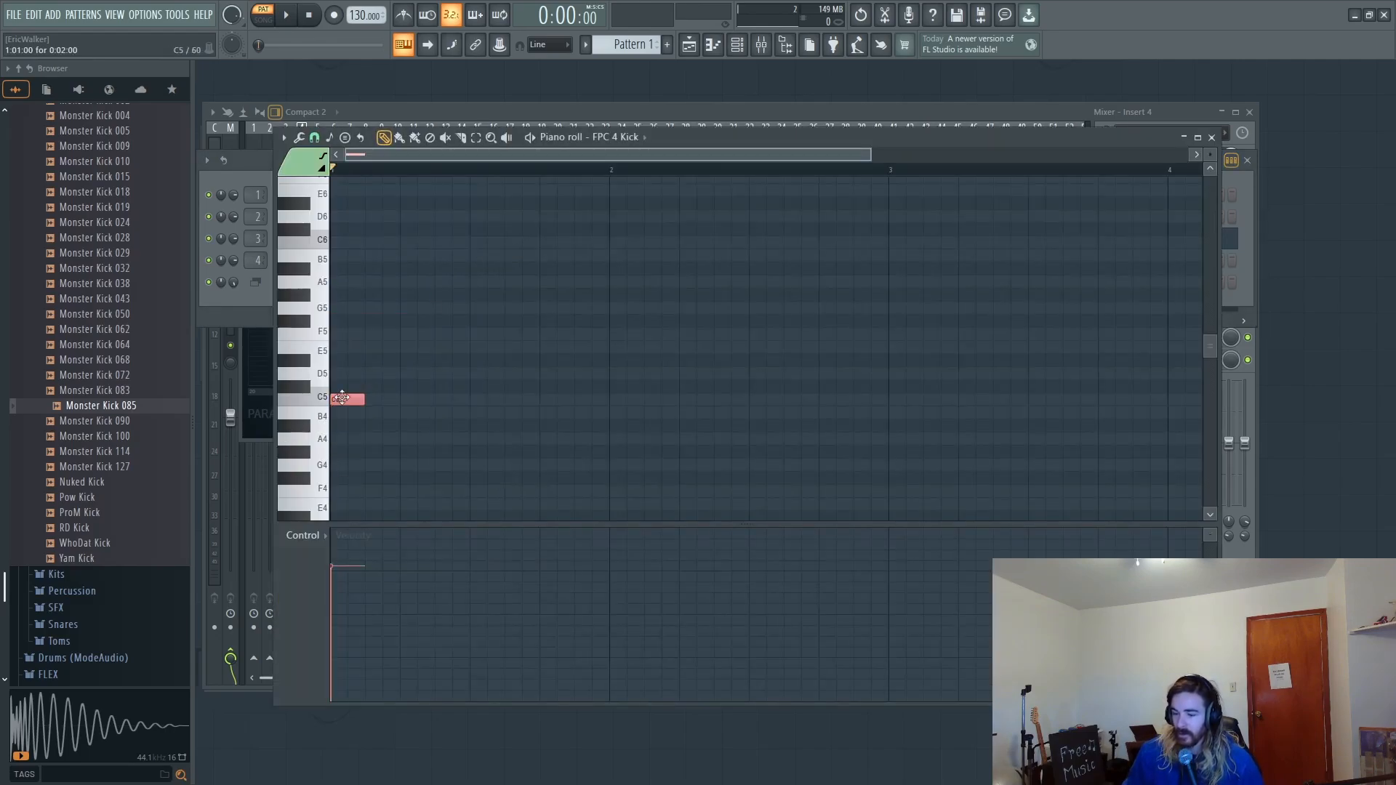
pyautogui.press('Delete')
pyautogui.click(737, 46)
pyautogui.rightClick(469, 282)
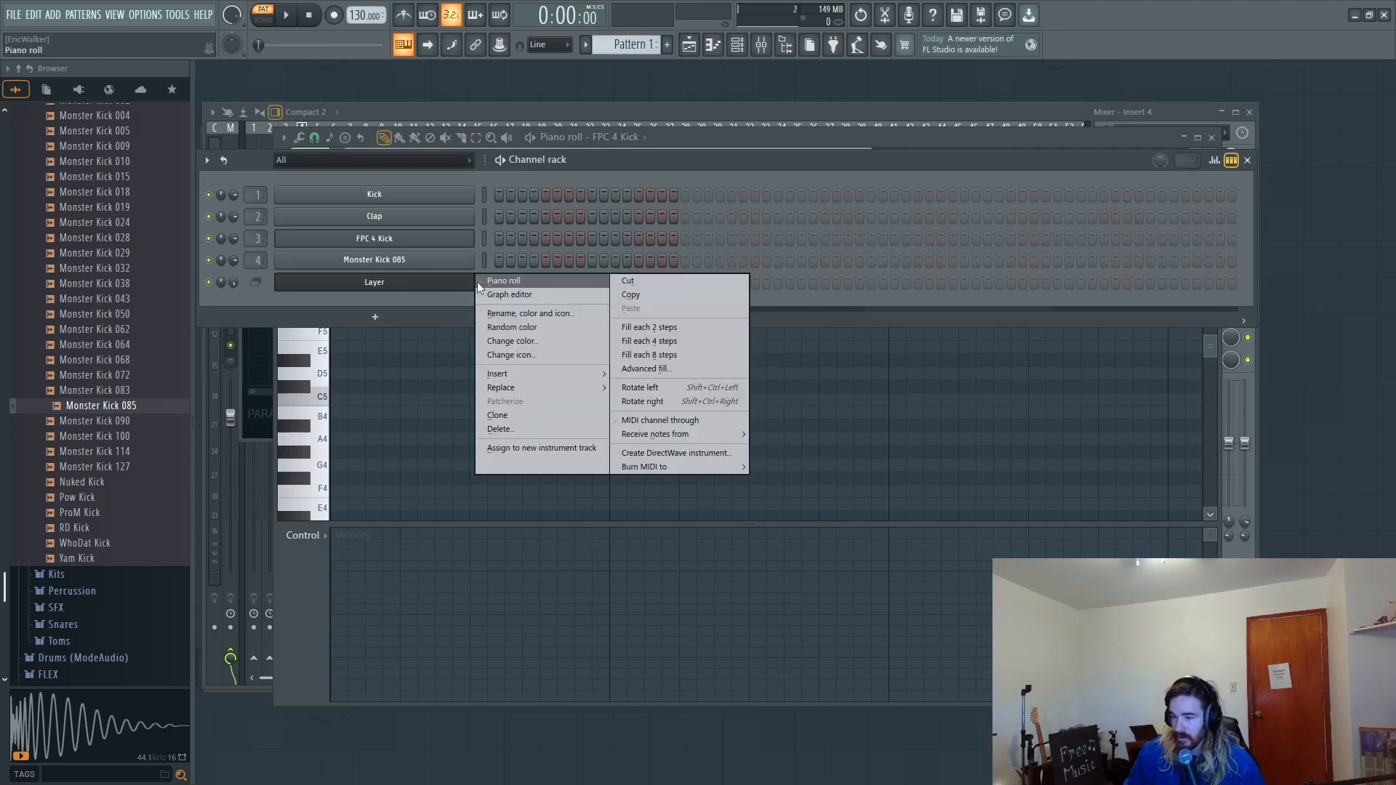
pyautogui.click(501, 282)
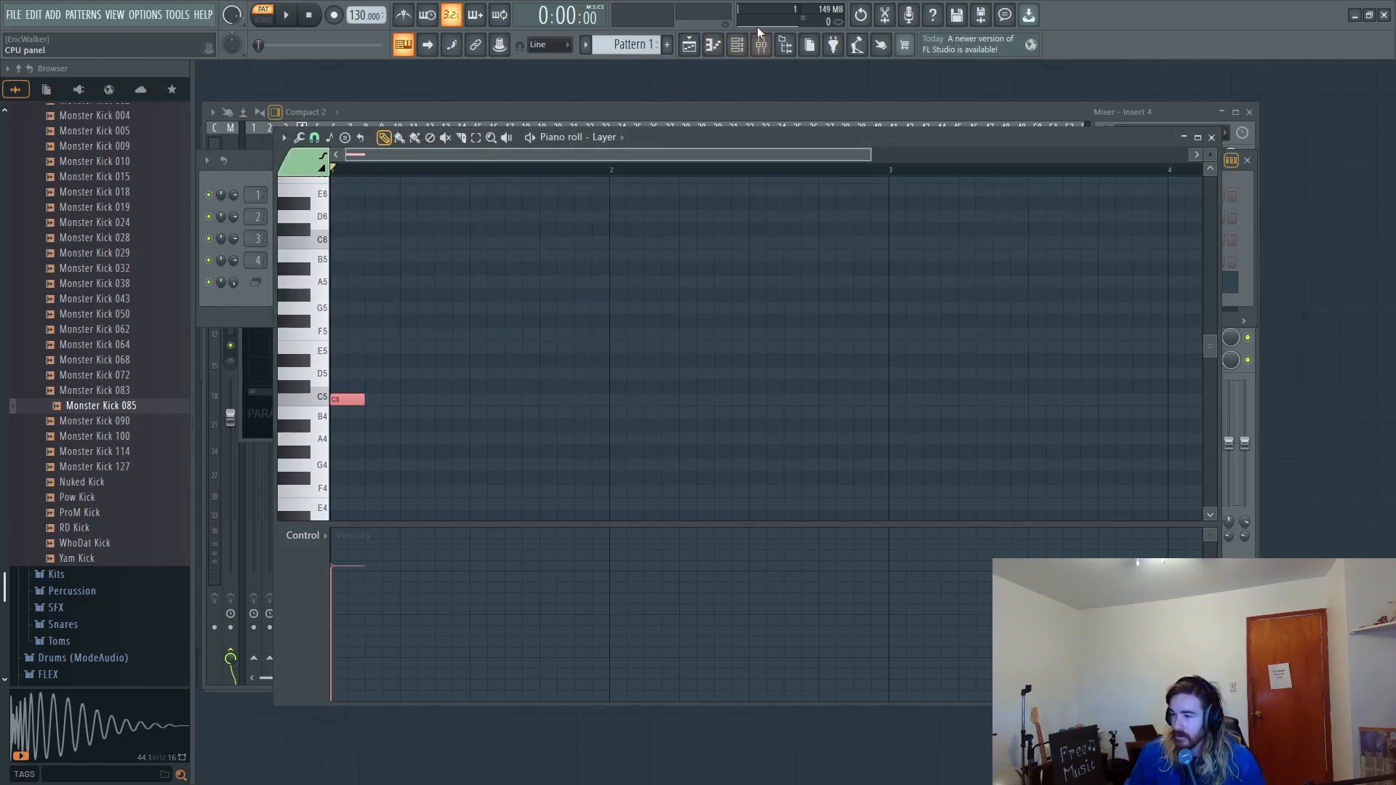
# Step: Select the FPC 4 Kick and Monster Kick 085 channels, leave Layer unselected, and set them as the Layer channel's children
pyautogui.click(737, 45)
pyautogui.click(398, 288)
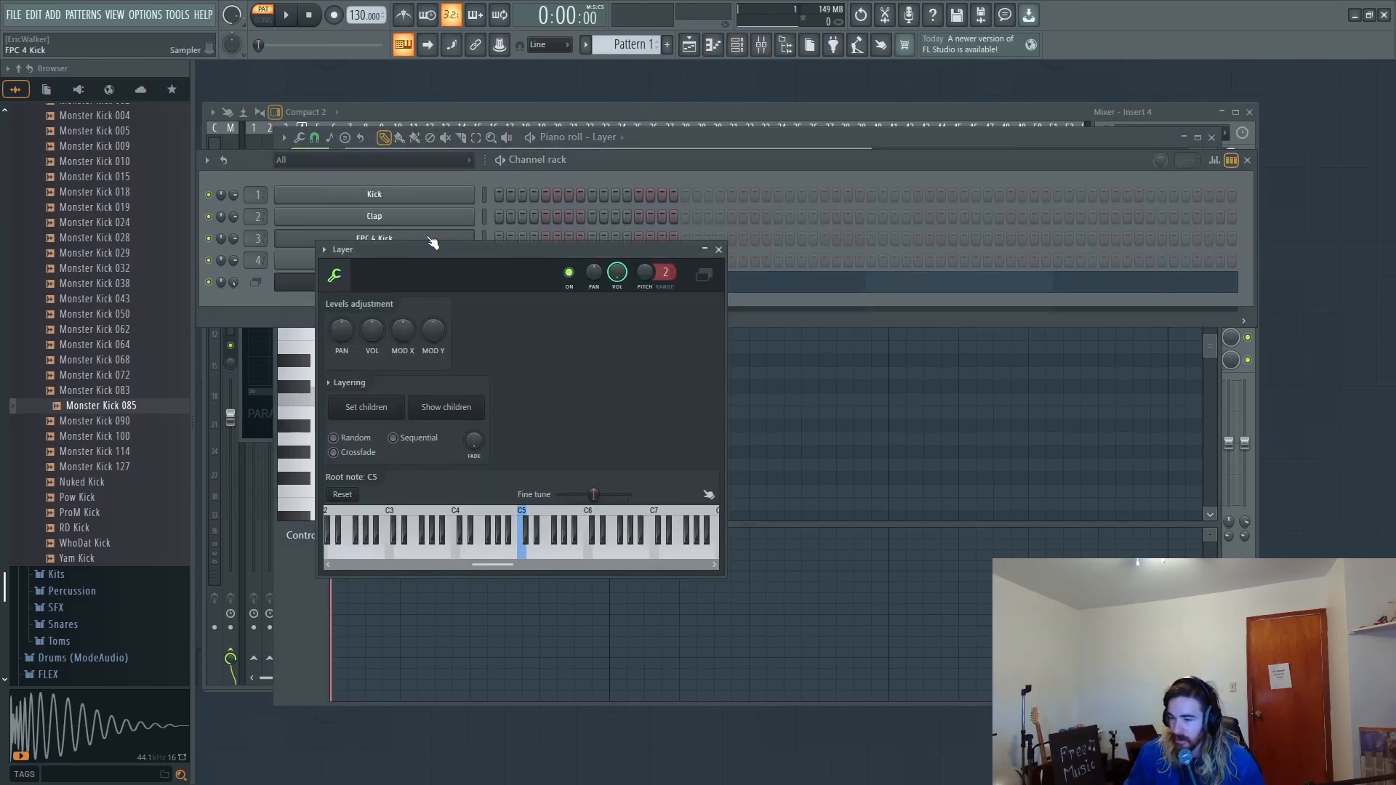
pyautogui.click(645, 159)
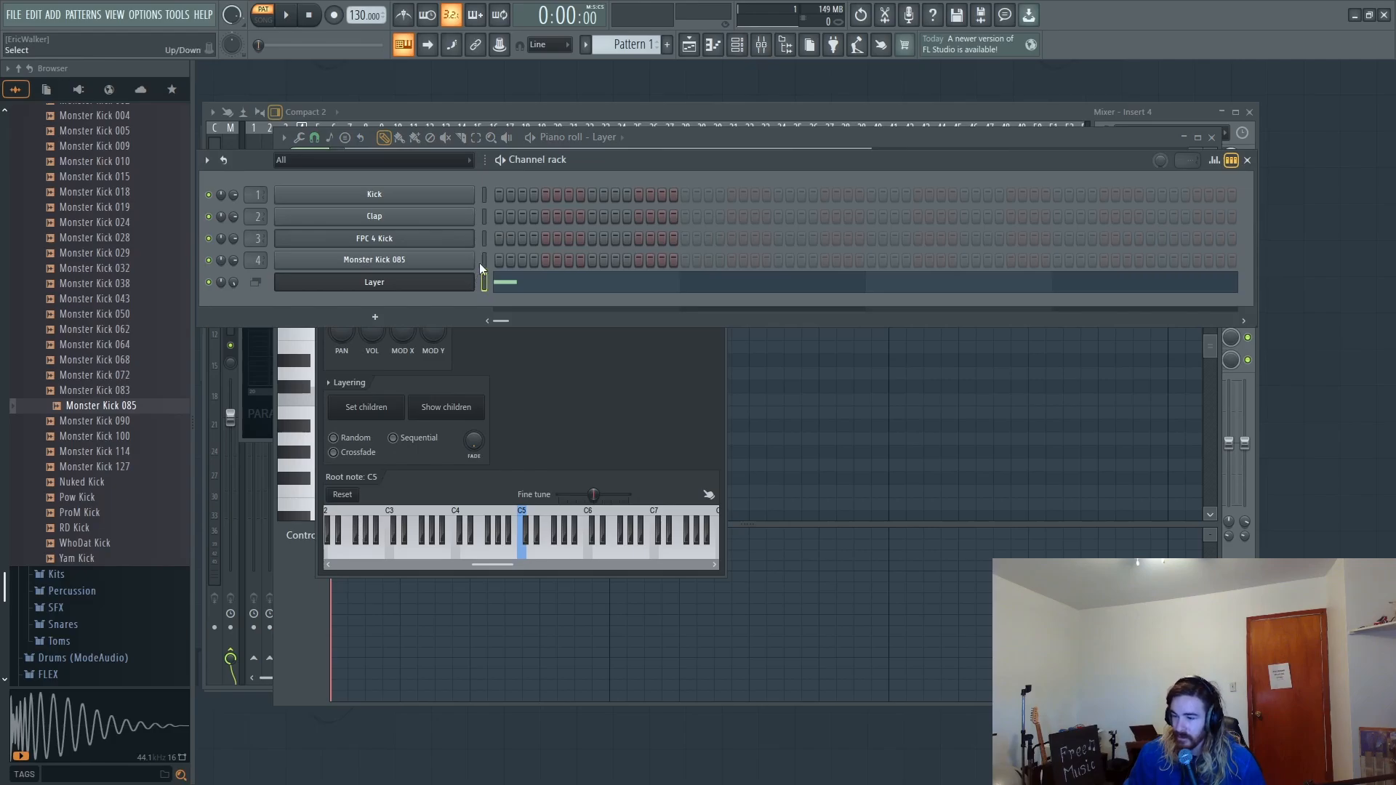
pyautogui.click(400, 262)
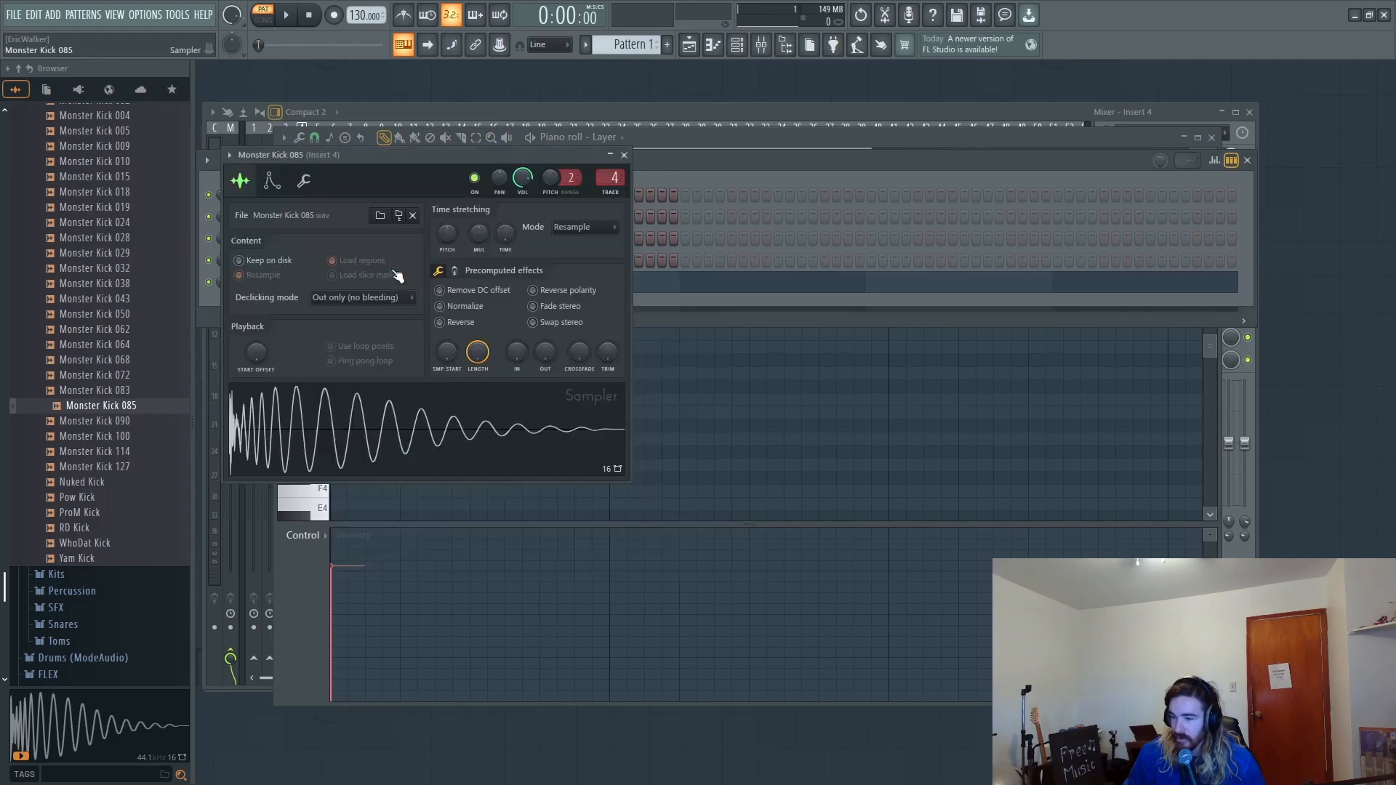
pyautogui.click(681, 159)
pyautogui.click(356, 280)
pyautogui.click(650, 167)
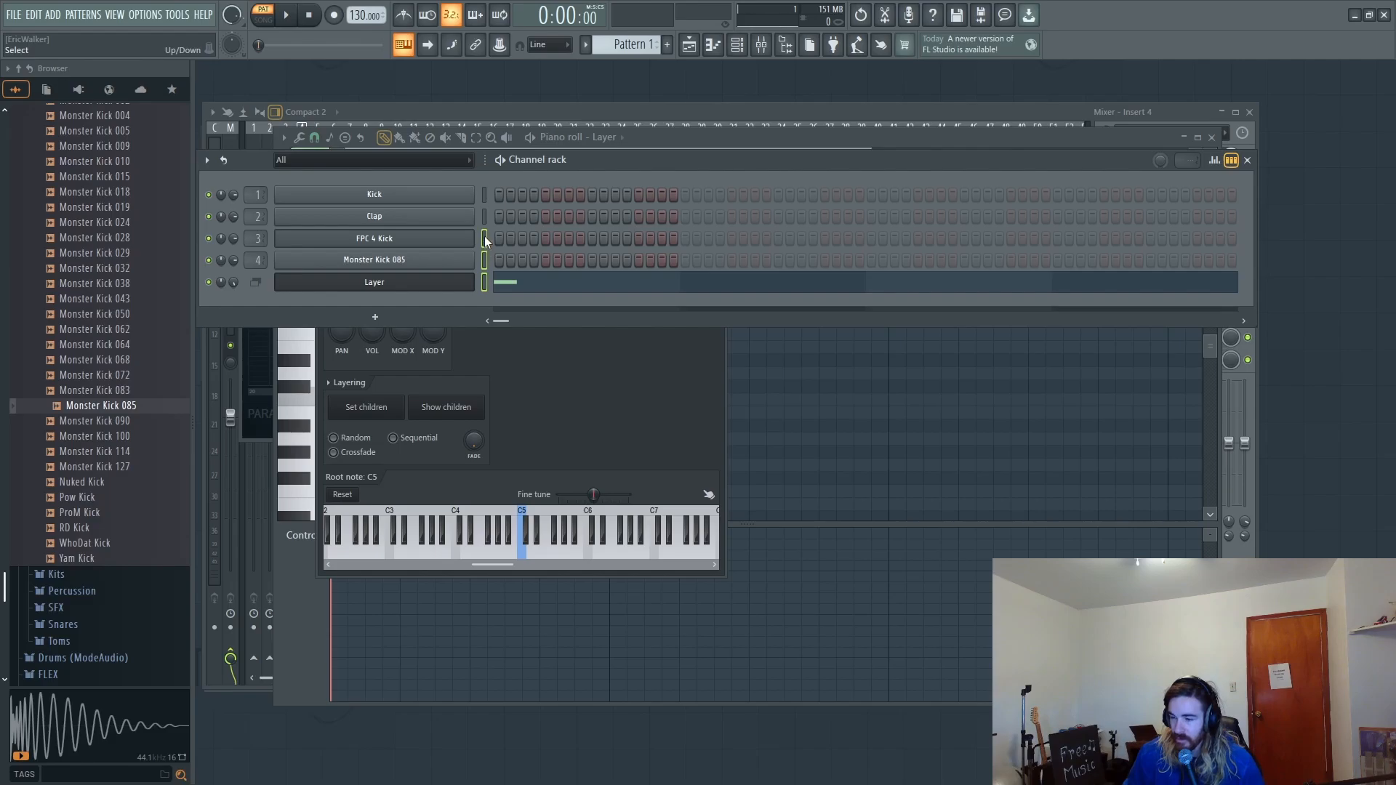
pyautogui.click(482, 282)
pyautogui.click(577, 356)
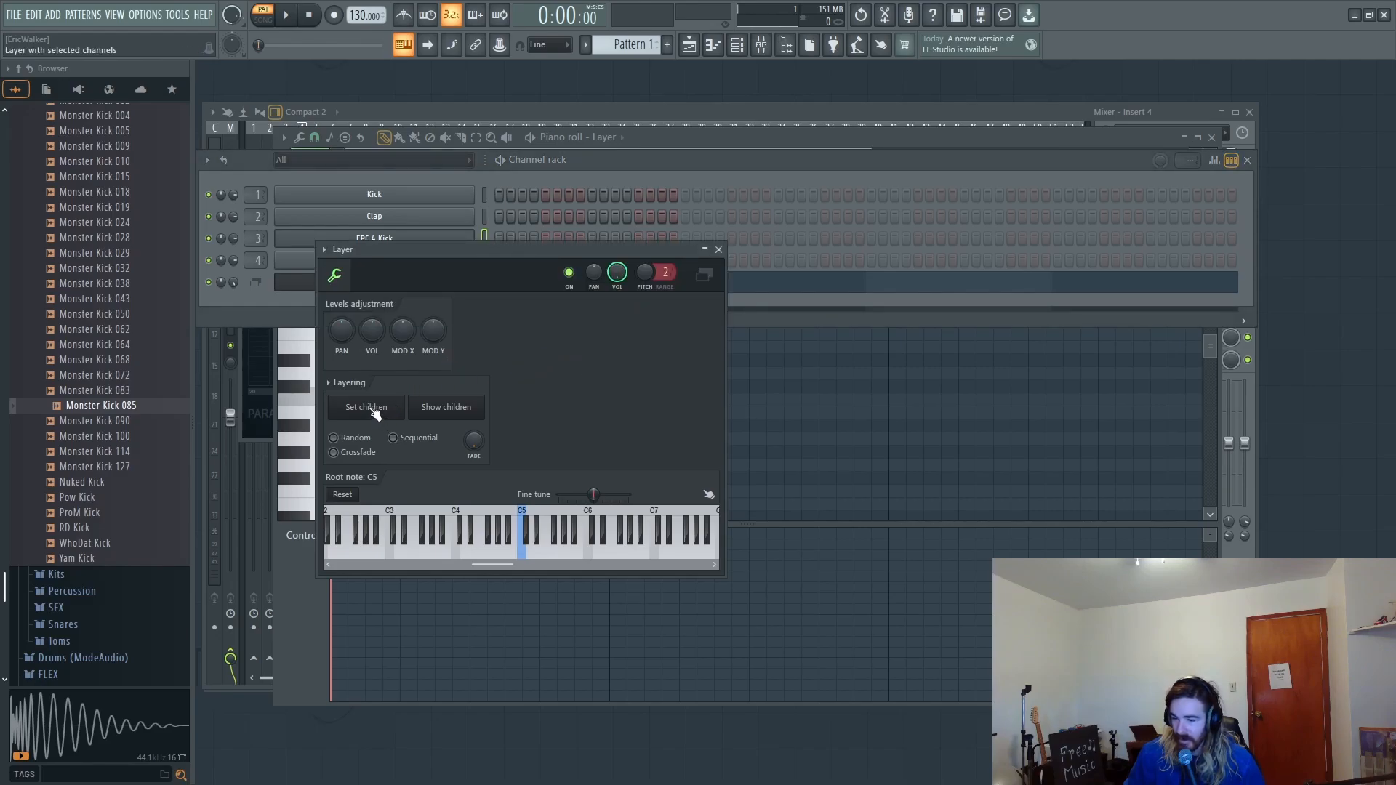
pyautogui.click(569, 179)
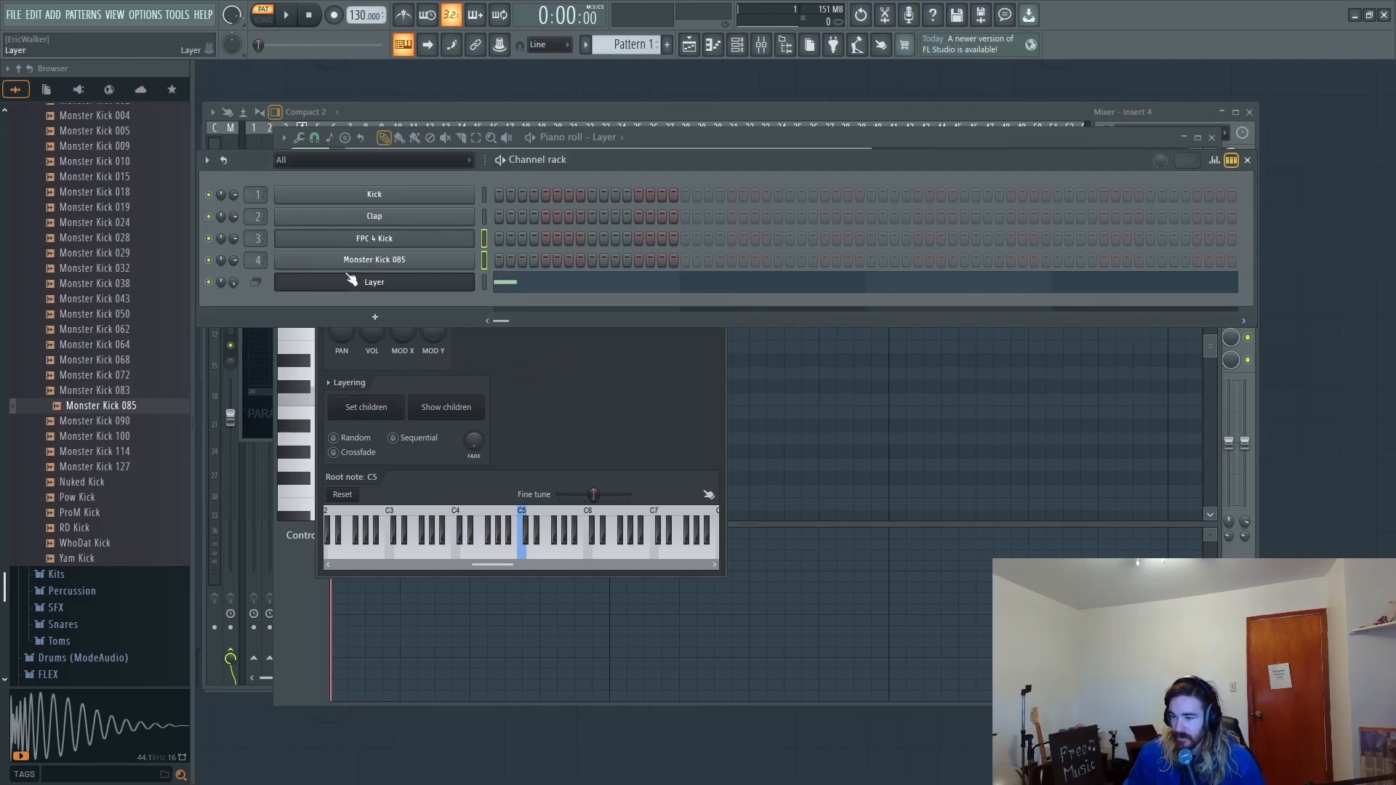
# Step: Select the Layer channel and play a C5 note to hear the combined kick
pyautogui.click(366, 282)
pyautogui.click(365, 278)
pyautogui.press('q')
pyautogui.click(622, 171)
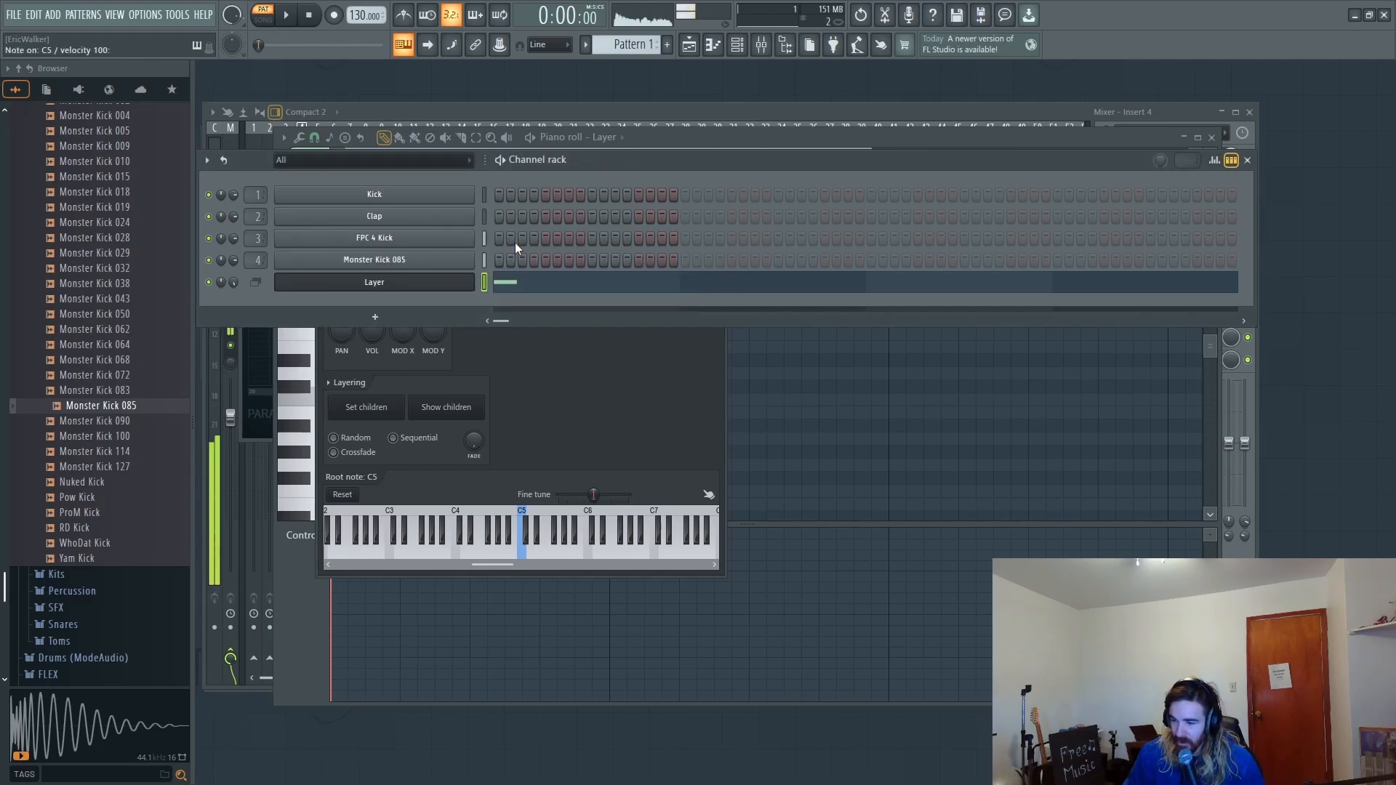
# Step: Add C5 kick notes in the Layer piano roll at step 15 of bar 1 and steps 1, 7 and 15 of bar 2
pyautogui.click(535, 280)
pyautogui.scroll(-3, 513, 321)
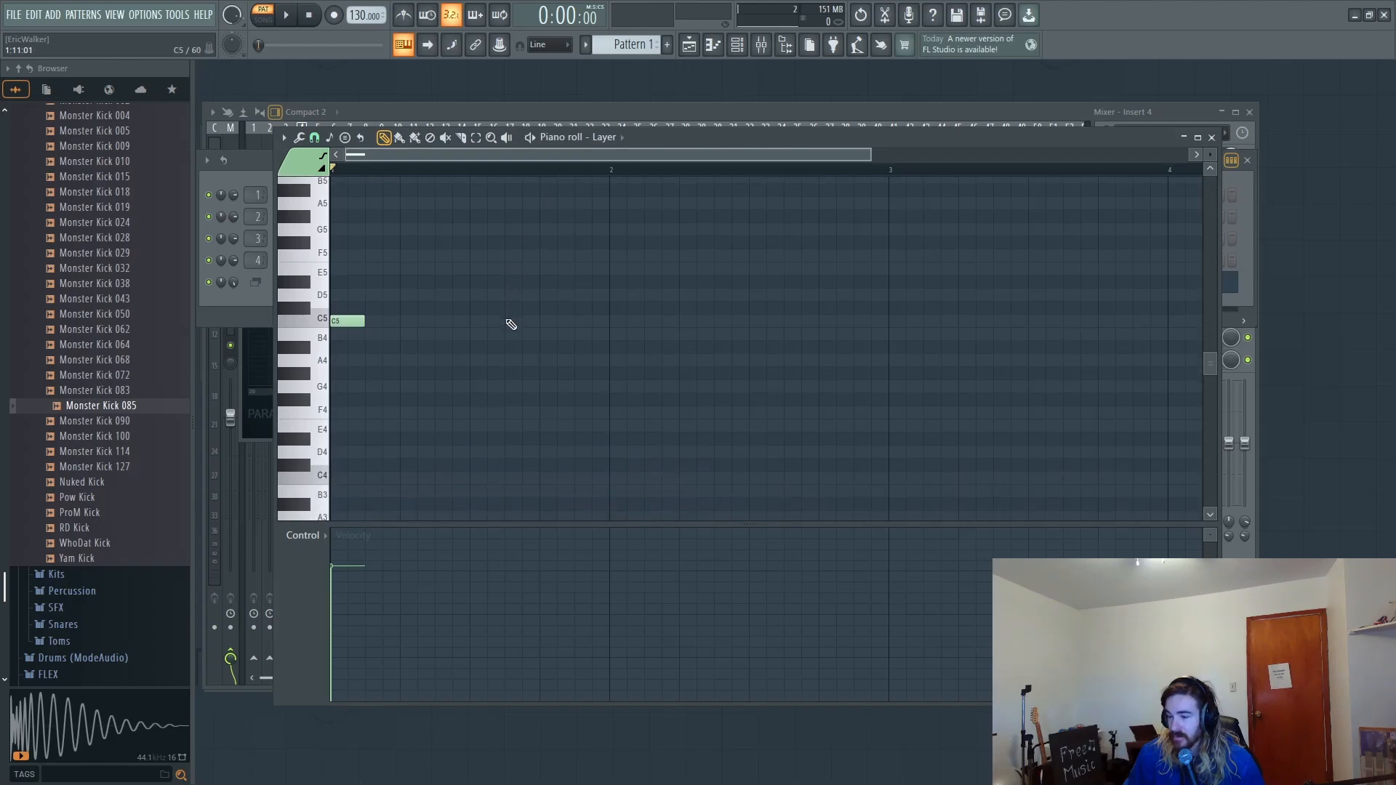
pyautogui.click(586, 320)
pyautogui.click(616, 321)
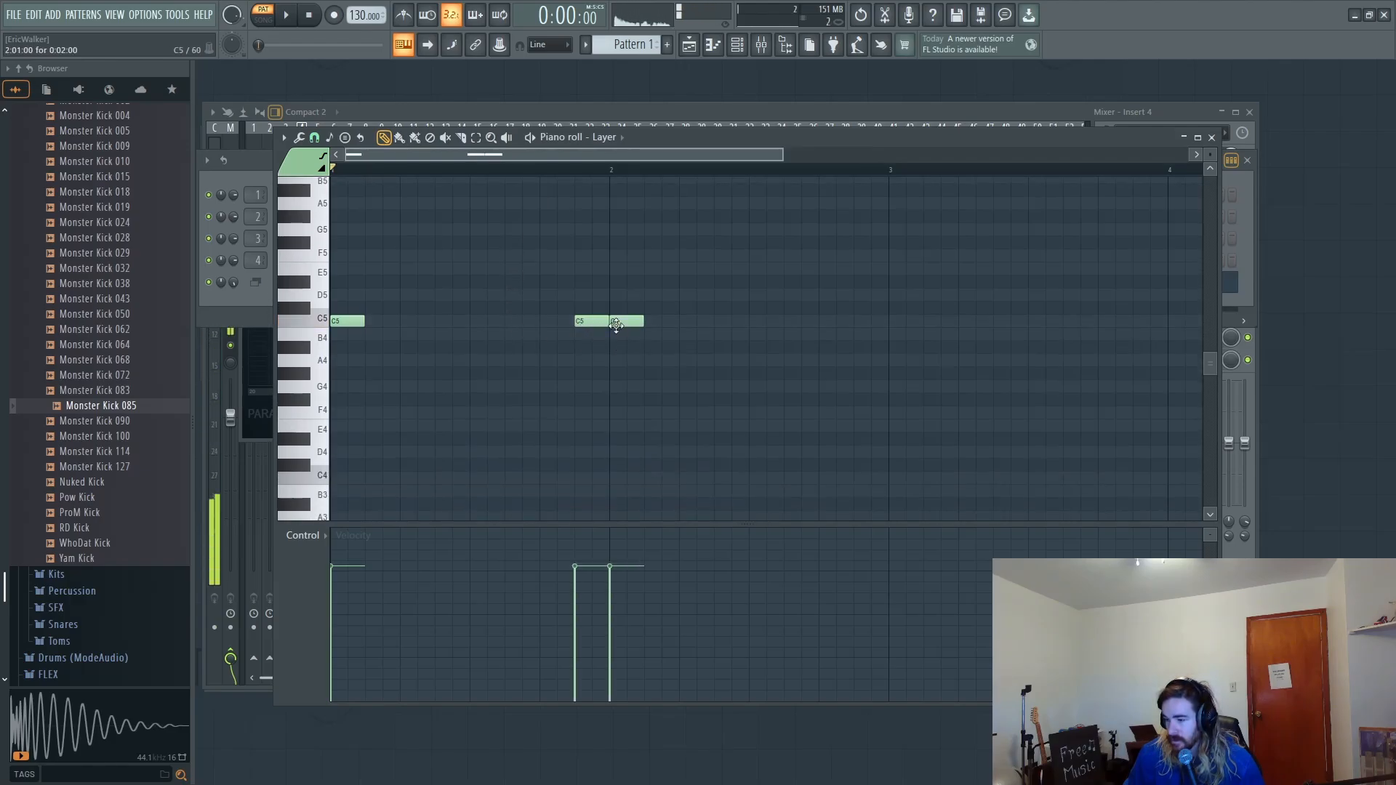
pyautogui.click(715, 322)
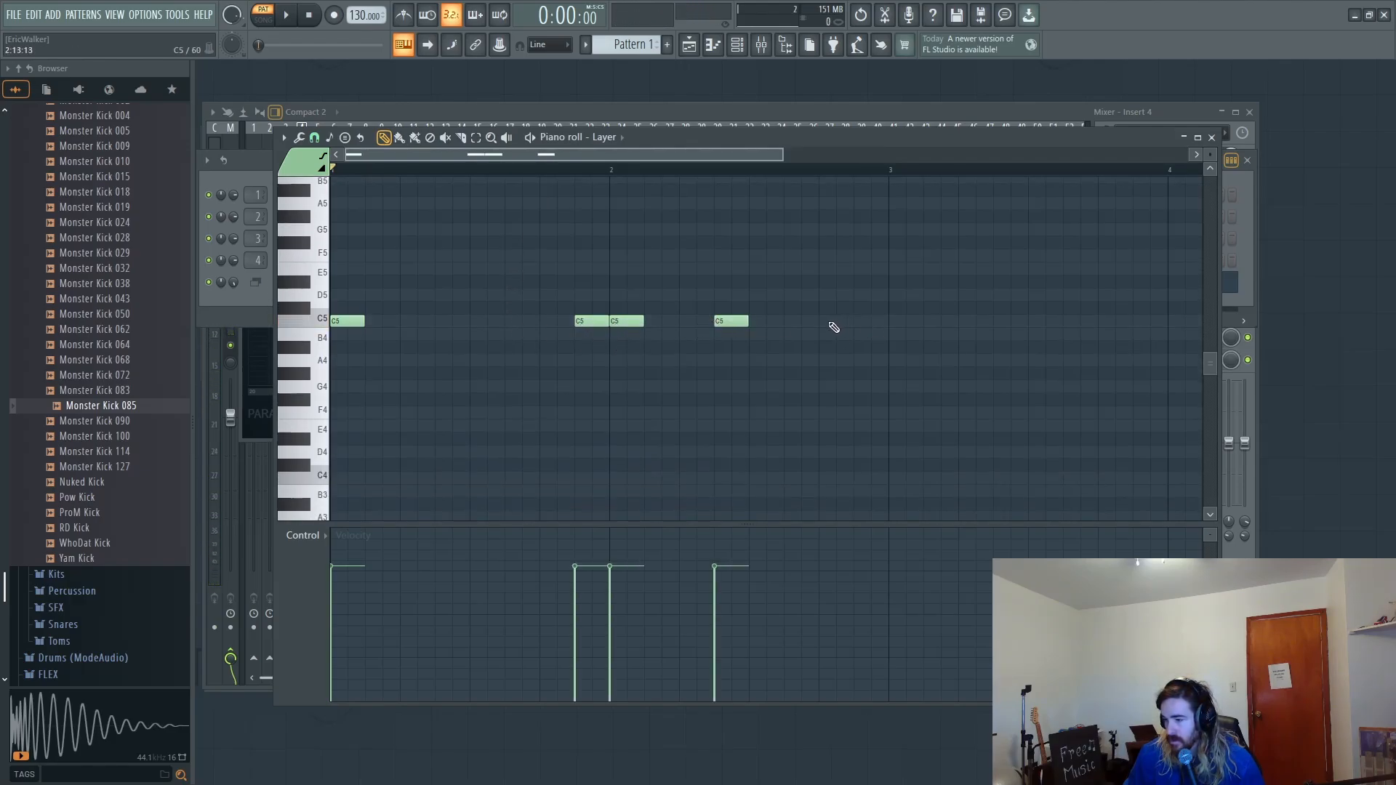
pyautogui.click(858, 321)
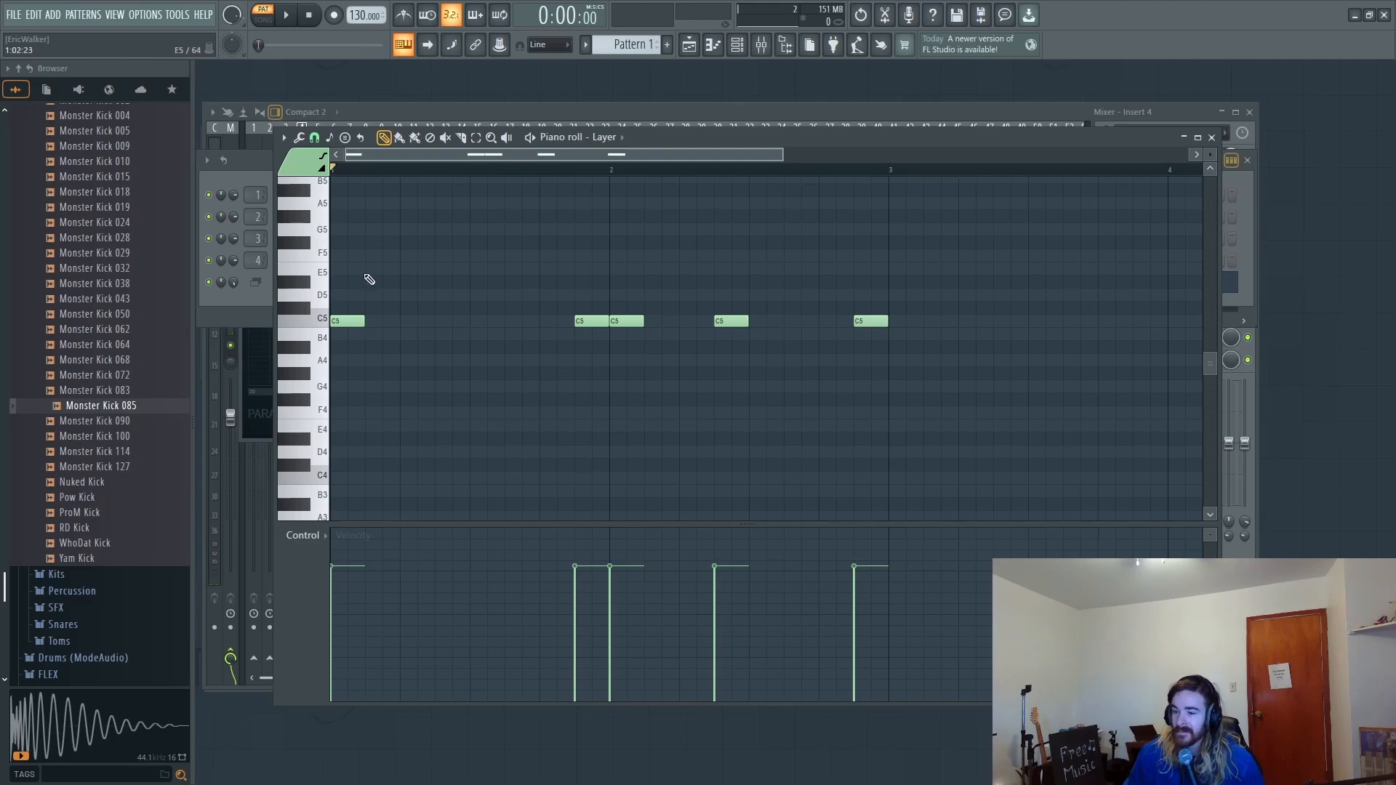
# Step: Open the Drums Snares folder in the browser and audition the Filtered Snare, FPC and GM Snare samples
pyautogui.scroll(-2, 68, 362)
pyautogui.click(73, 536)
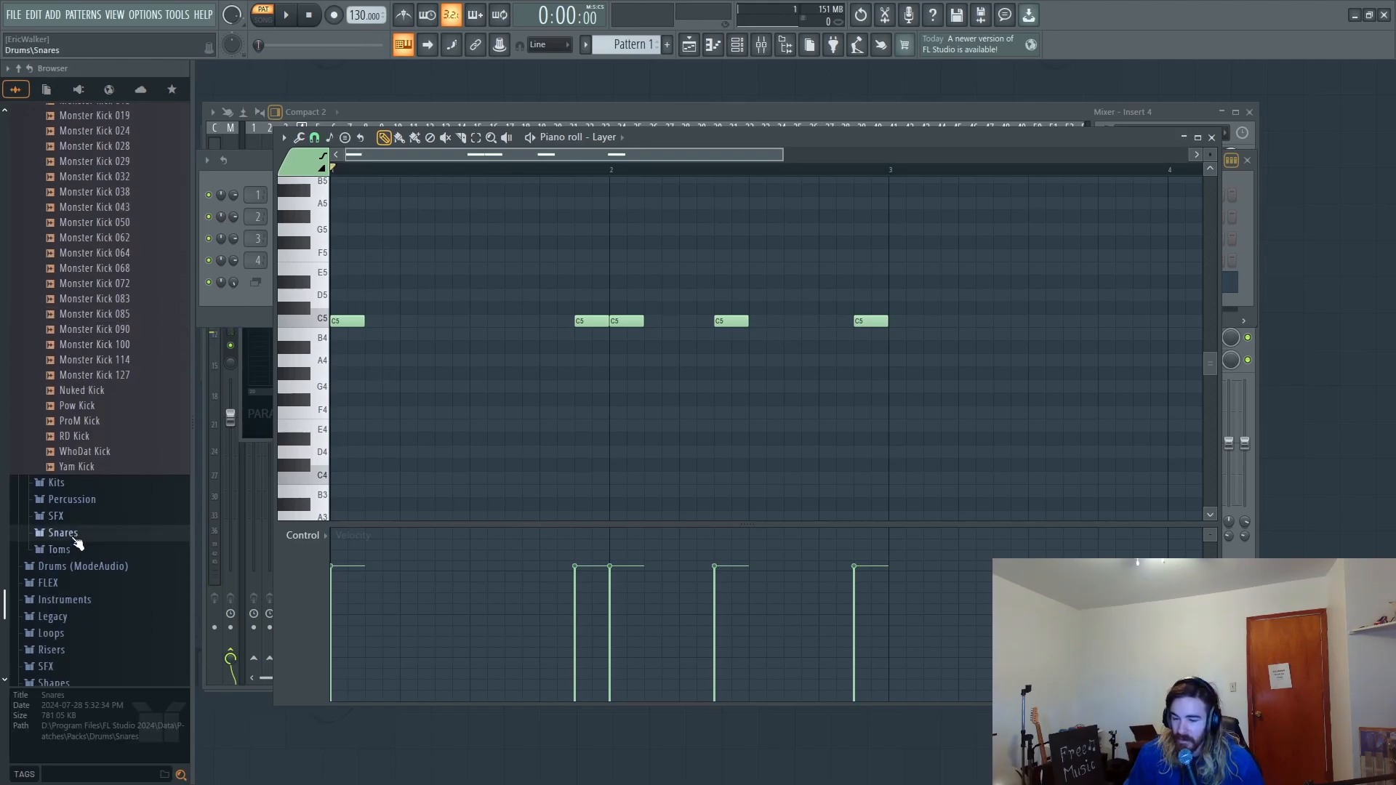
pyautogui.scroll(-3, 77, 509)
pyautogui.click(80, 471)
pyautogui.scroll(-1, 81, 469)
pyautogui.click(113, 428)
pyautogui.click(109, 442)
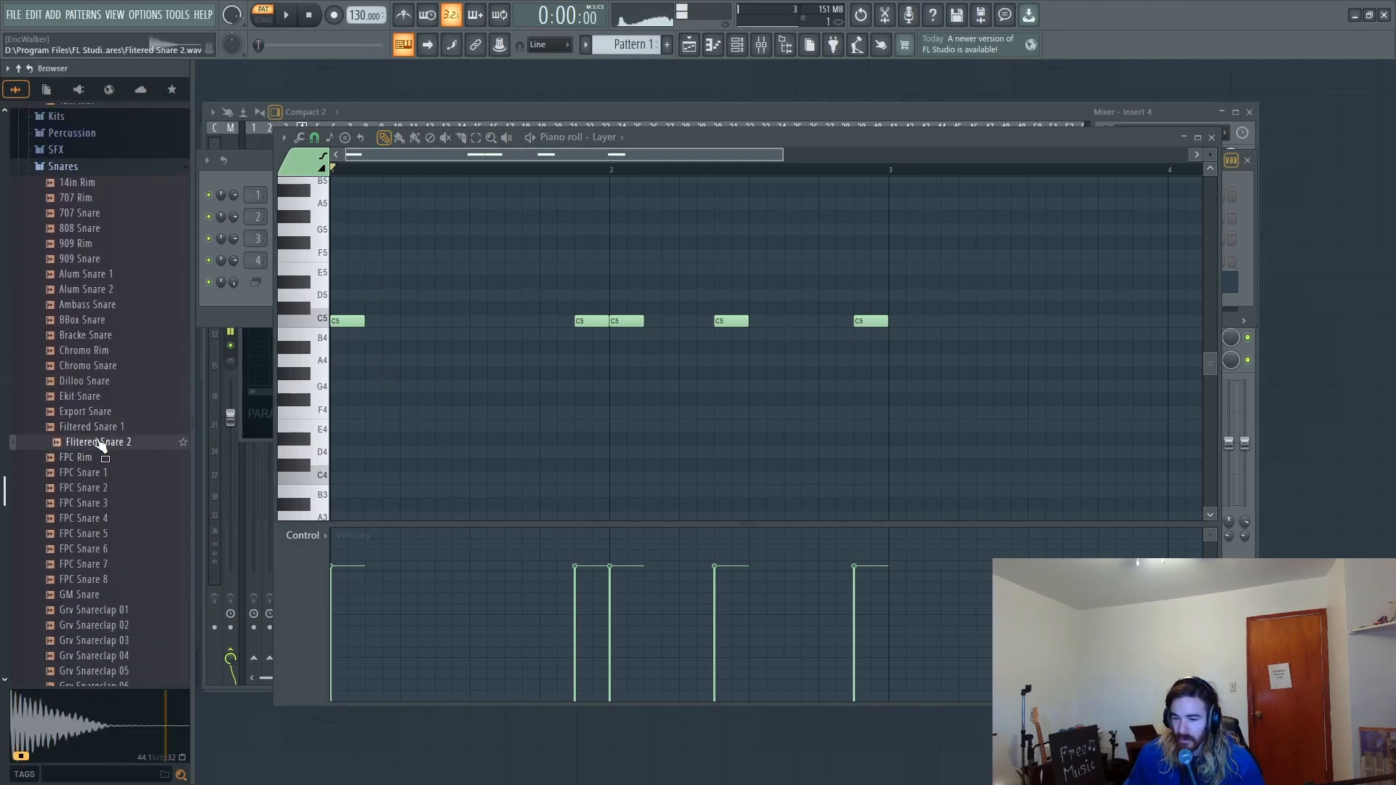
pyautogui.click(91, 457)
pyautogui.scroll(-4, 91, 466)
pyautogui.click(91, 306)
pyautogui.click(89, 320)
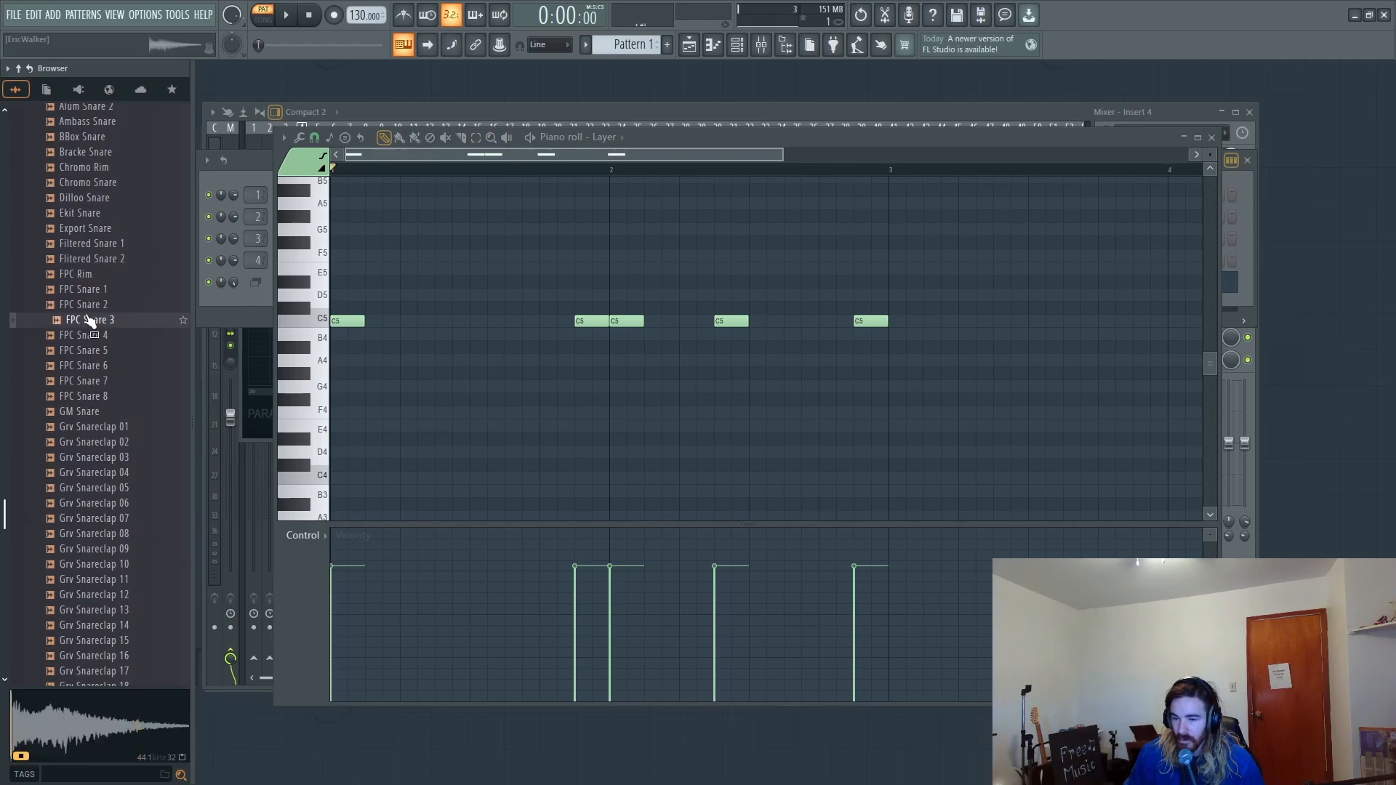
pyautogui.click(80, 349)
pyautogui.click(74, 366)
pyautogui.click(67, 382)
pyautogui.click(61, 411)
# Step: Audition the Grv Snareclap samples from 02 up to 09
pyautogui.click(72, 441)
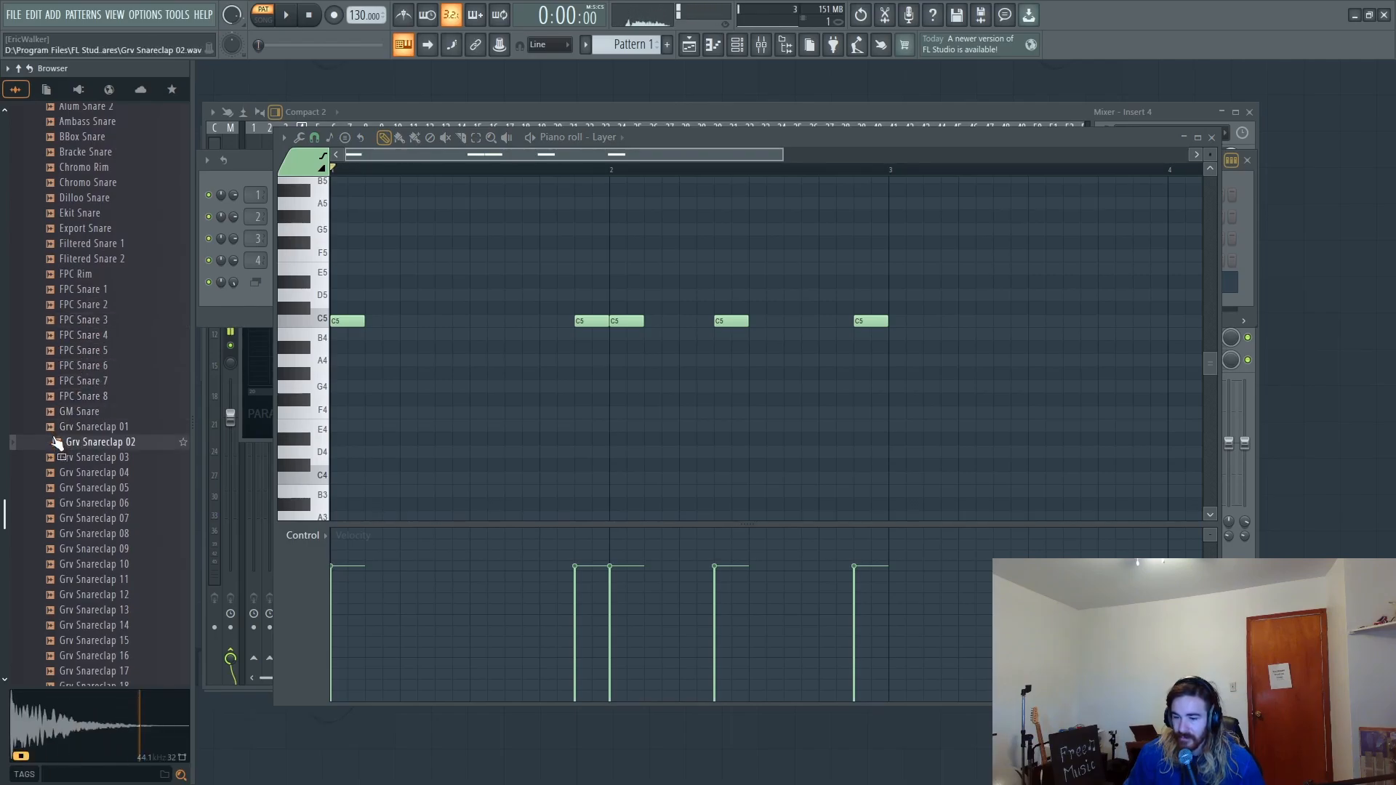
pyautogui.scroll(-4, 72, 407)
pyautogui.click(87, 365)
pyautogui.click(96, 396)
pyautogui.click(110, 378)
pyautogui.click(117, 367)
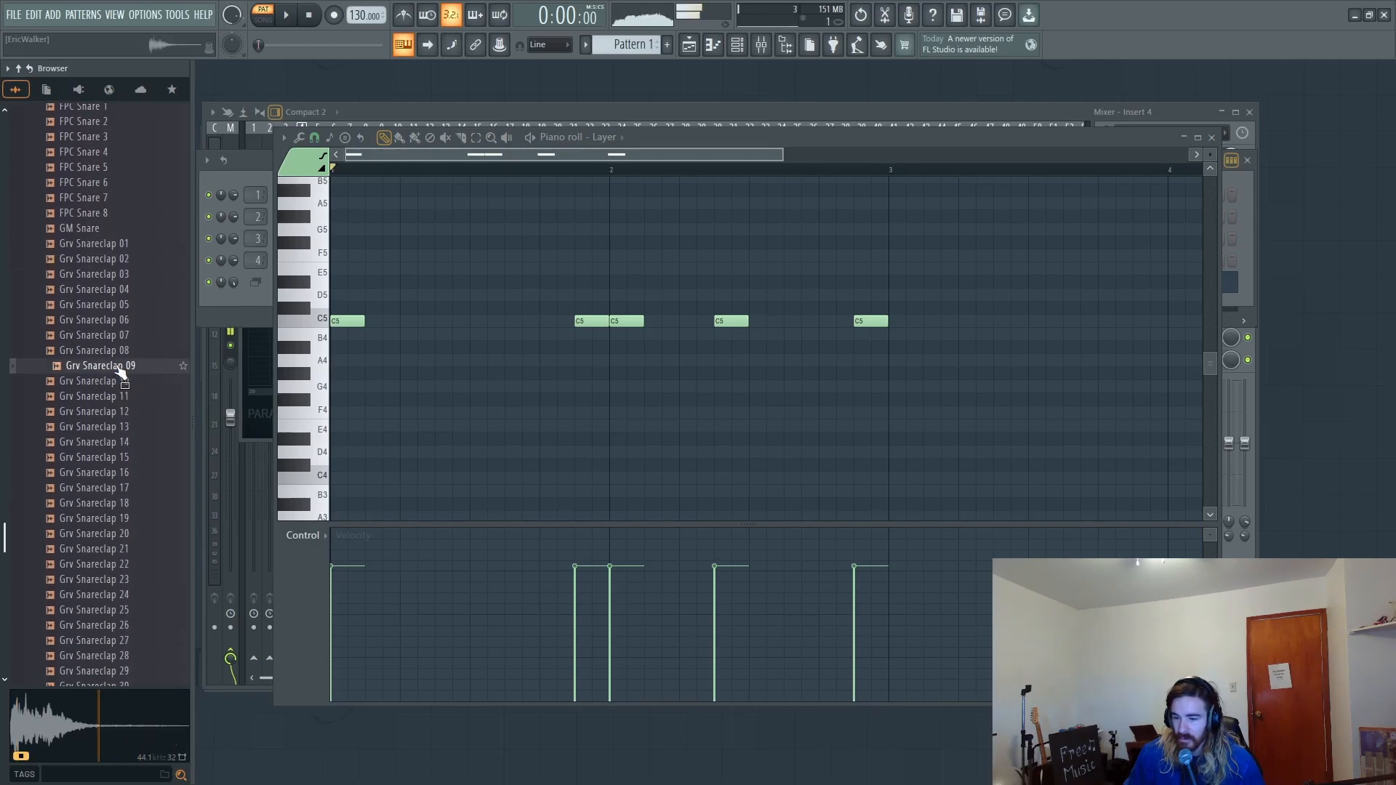
pyautogui.click(126, 351)
pyautogui.click(119, 367)
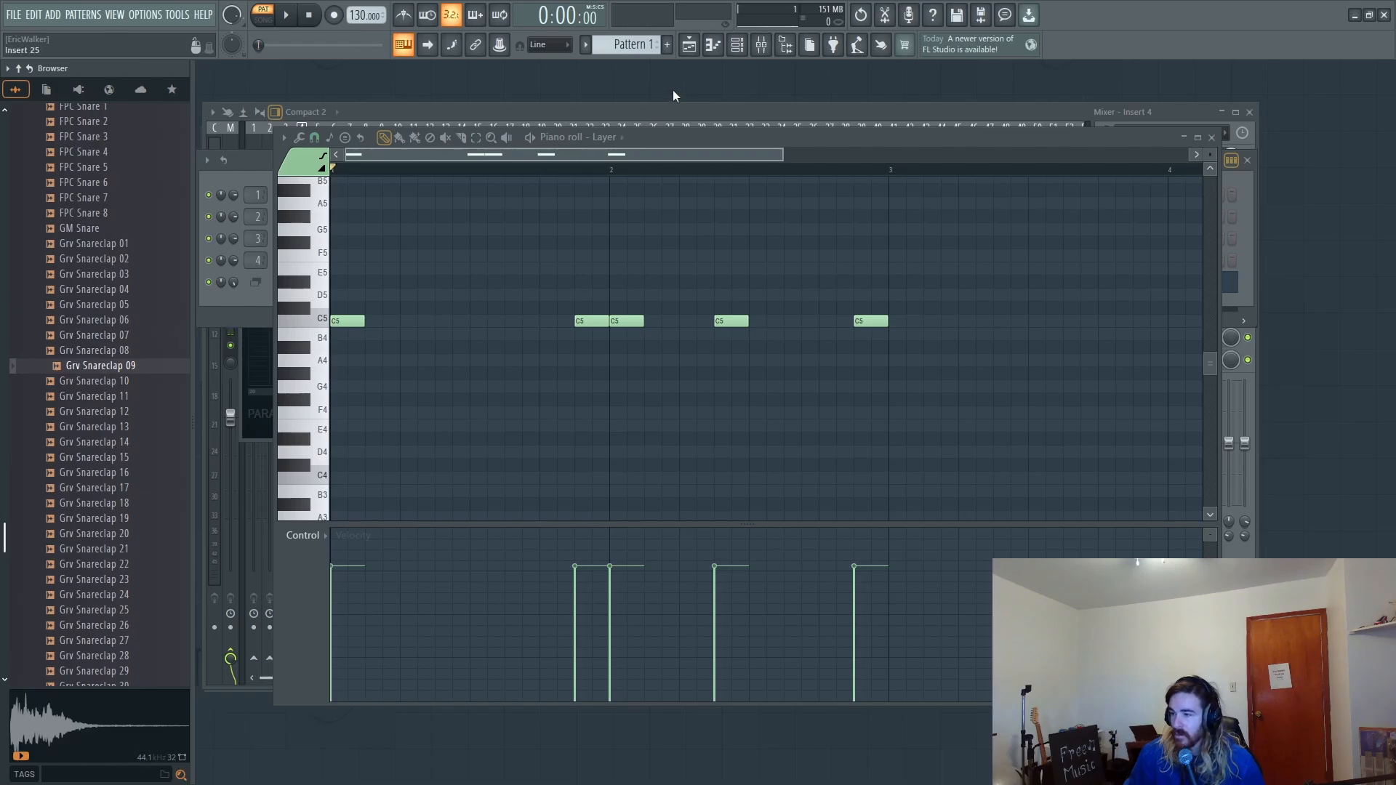
# Step: Replace the Clap channel's sample with Grv Snareclap 09 in the channel rack
pyautogui.click(737, 44)
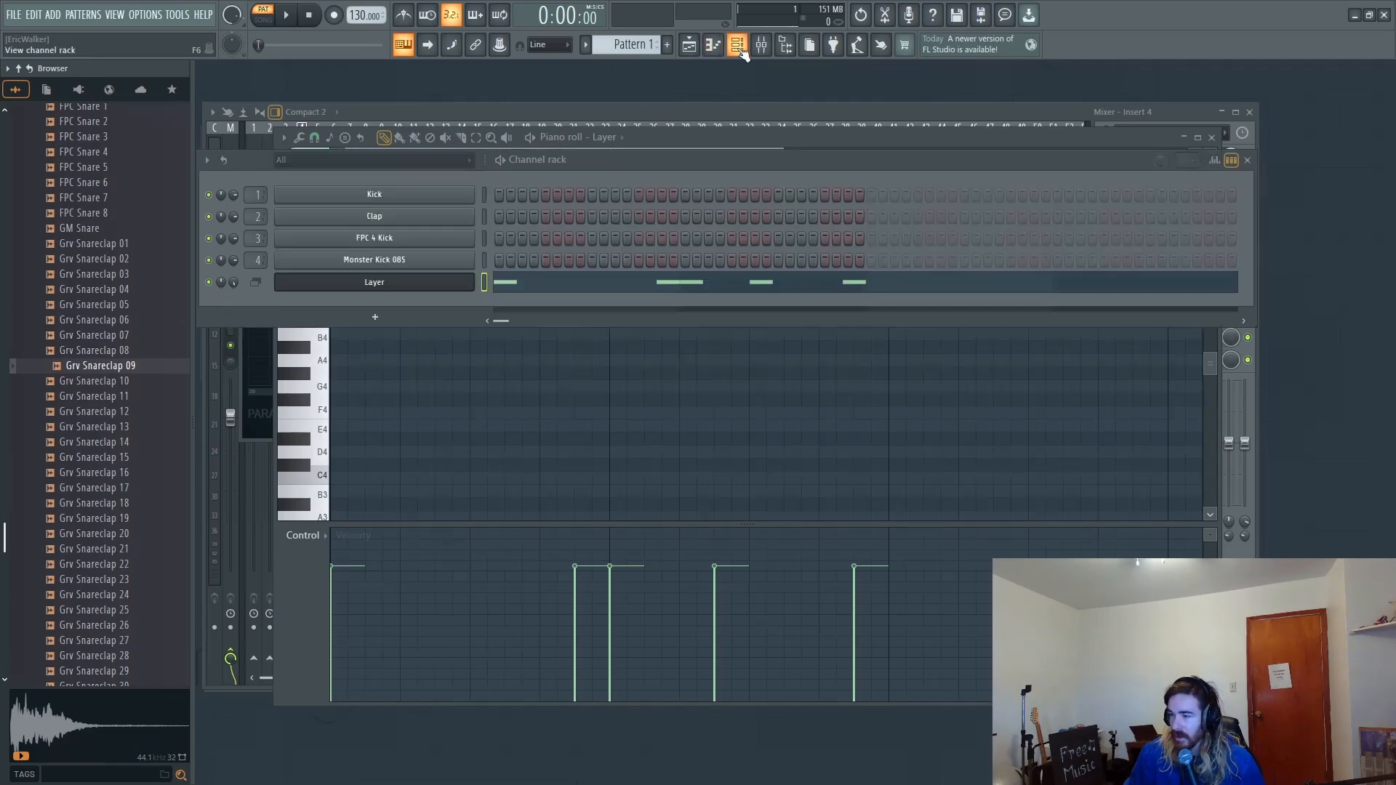
pyautogui.click(79, 369)
pyautogui.moveTo(80, 370); pyautogui.dragTo(439, 216)
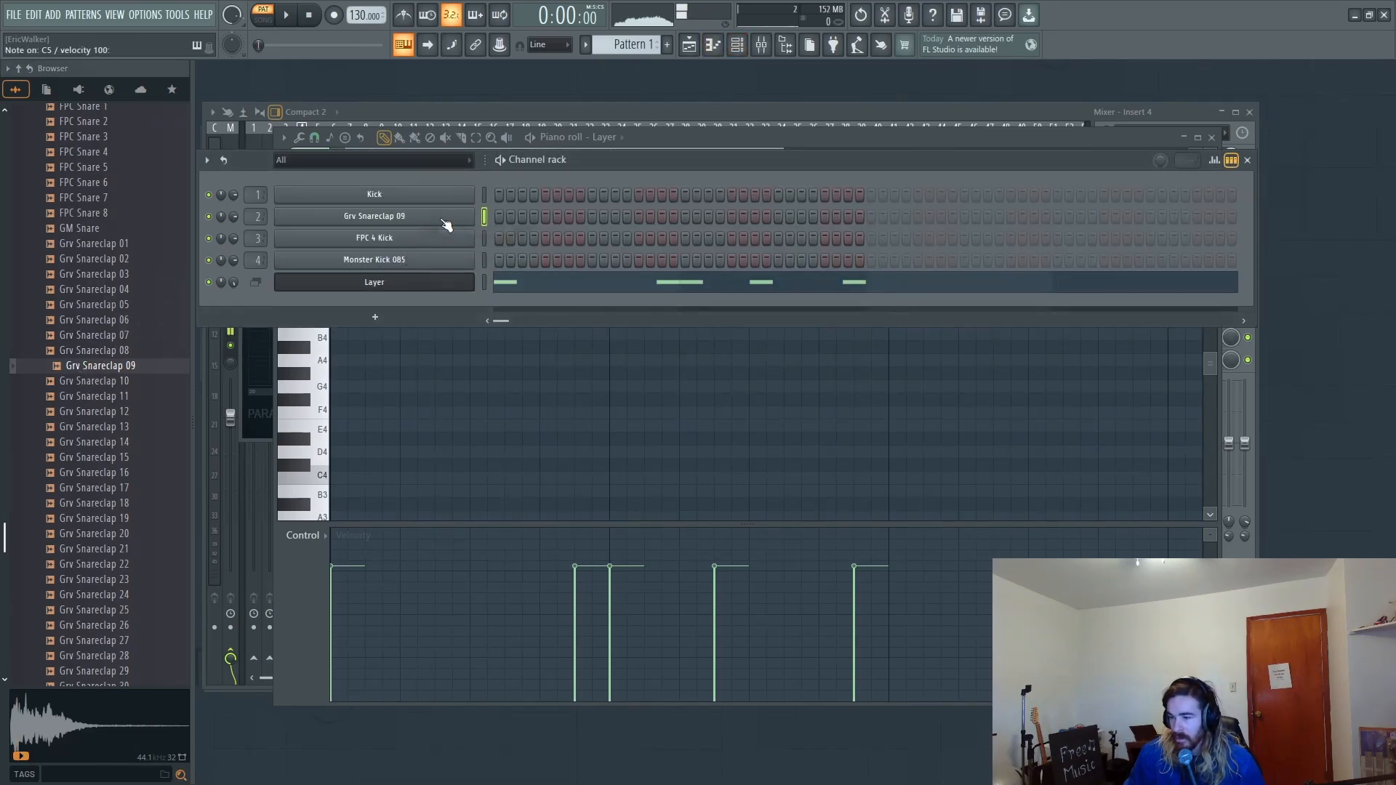
# Step: Add C5 notes on step 9 of bars 1 and 2 in the Grv Snareclap 09 piano roll and play back the pattern
pyautogui.rightClick(465, 216)
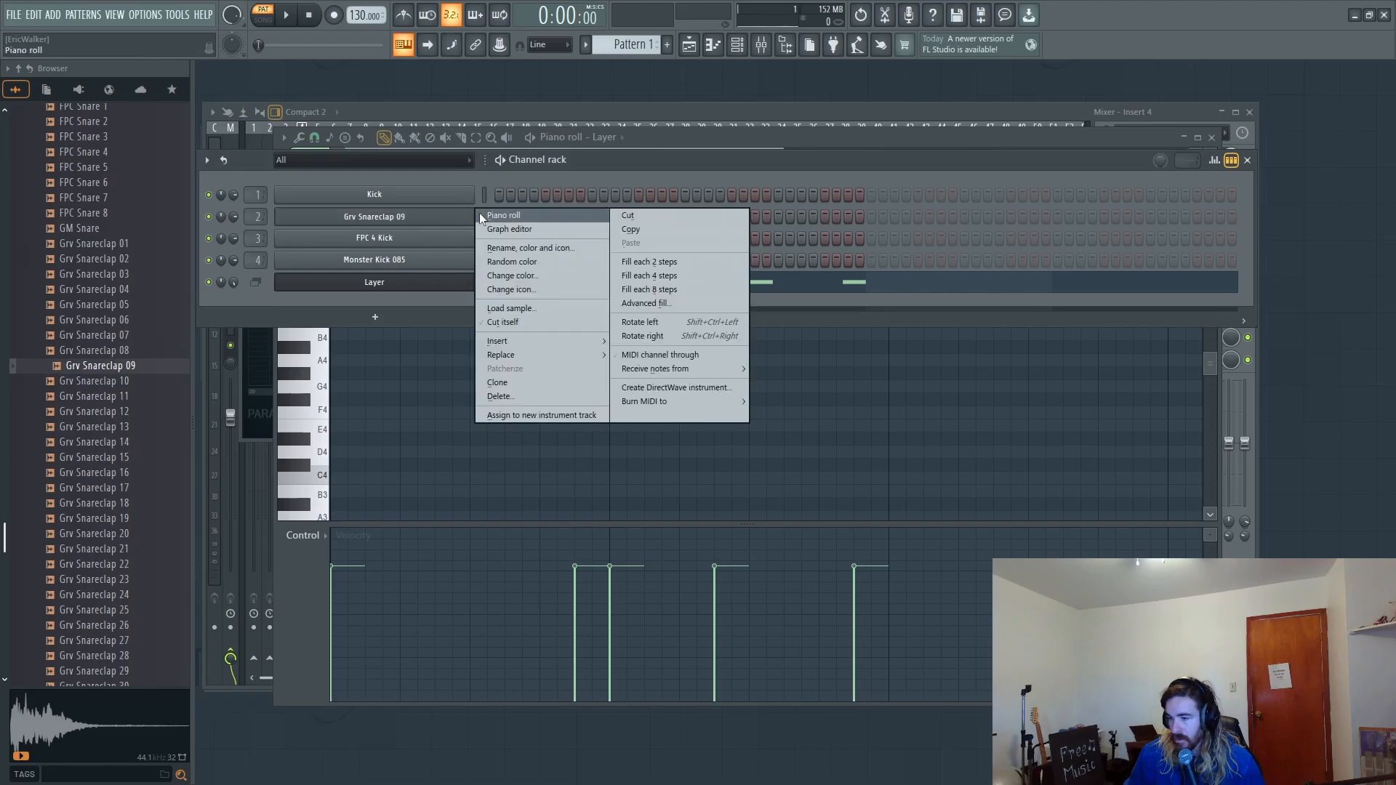
pyautogui.click(490, 218)
pyautogui.moveTo(458, 338)
pyautogui.mouseDown()
pyautogui.moveTo(475, 299)
pyautogui.moveTo(476, 321)
pyautogui.mouseUp()
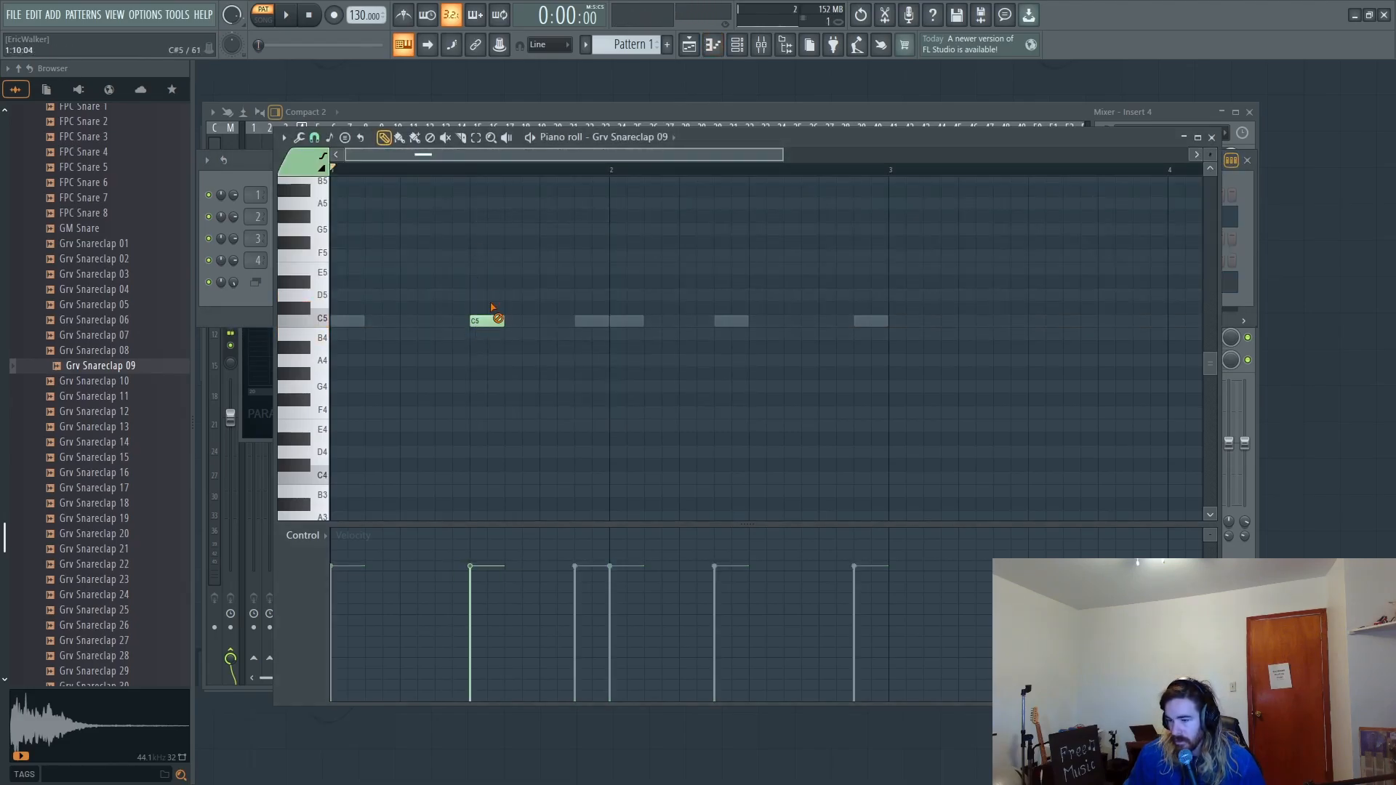
pyautogui.click(755, 319)
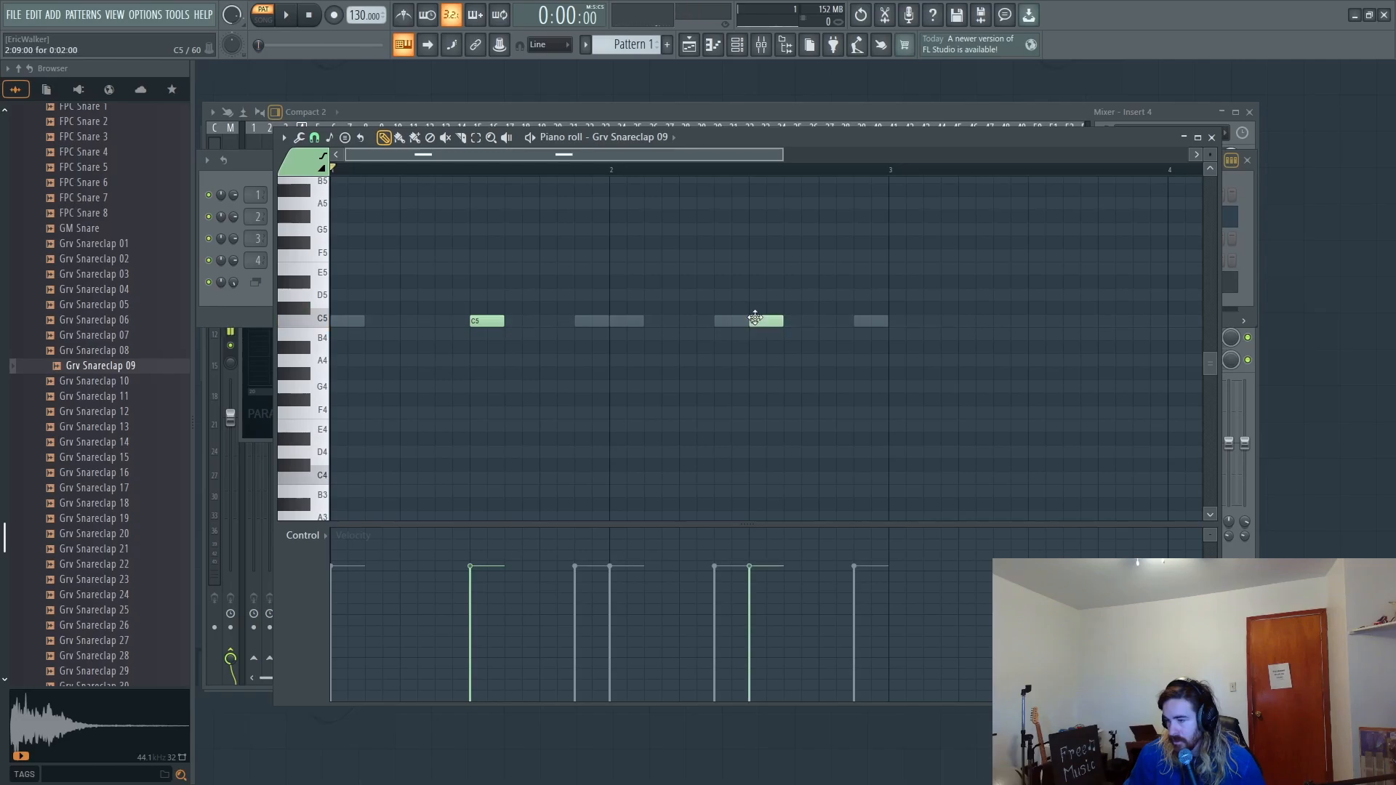
pyautogui.press('space')
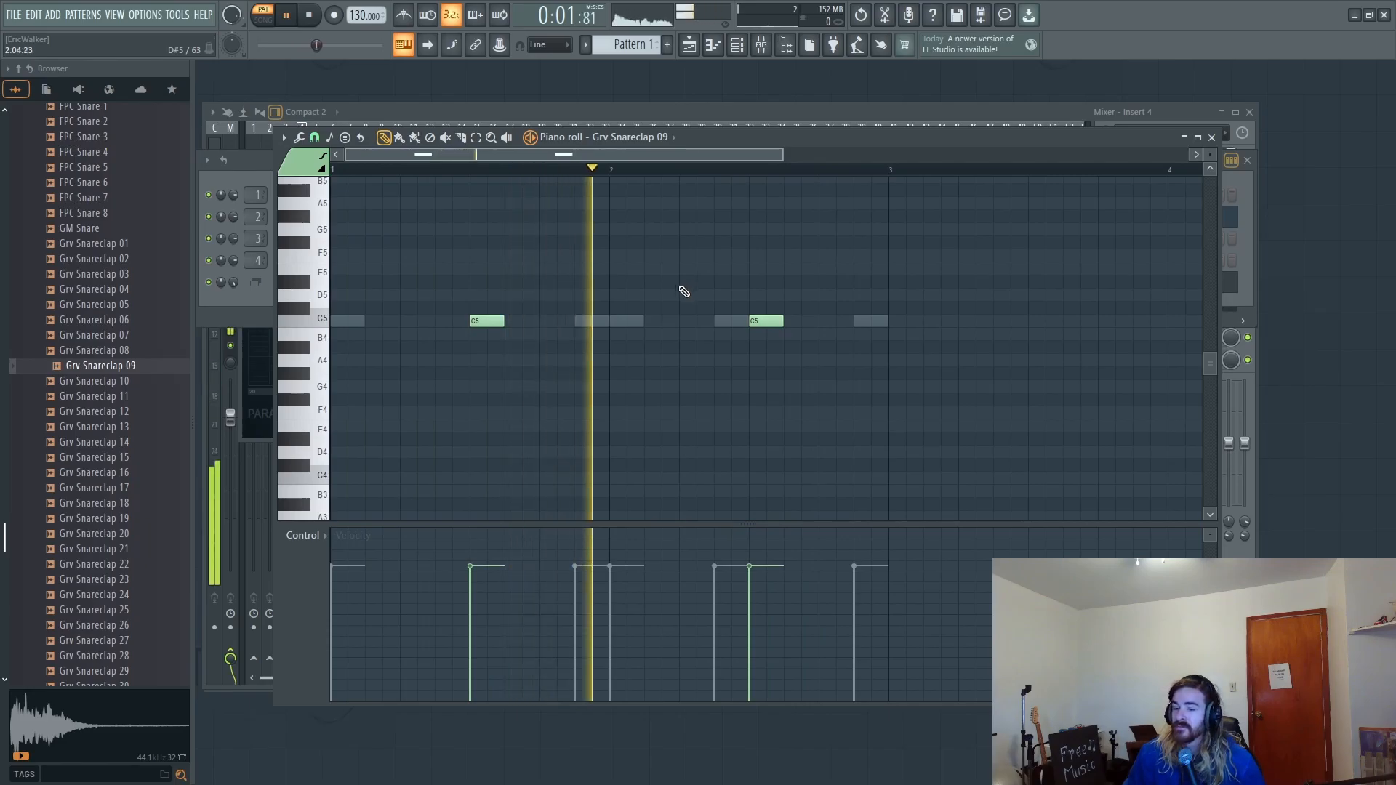
pyautogui.press('space')
# Step: Audition more snare samples in the browser, from the higher-numbered Grv Snareclaps through Industrial Snare 1 to Linn Rim
pyautogui.click(80, 503)
pyautogui.scroll(-3, 50, 472)
pyautogui.click(70, 383)
pyautogui.scroll(-1, 73, 384)
pyautogui.click(80, 367)
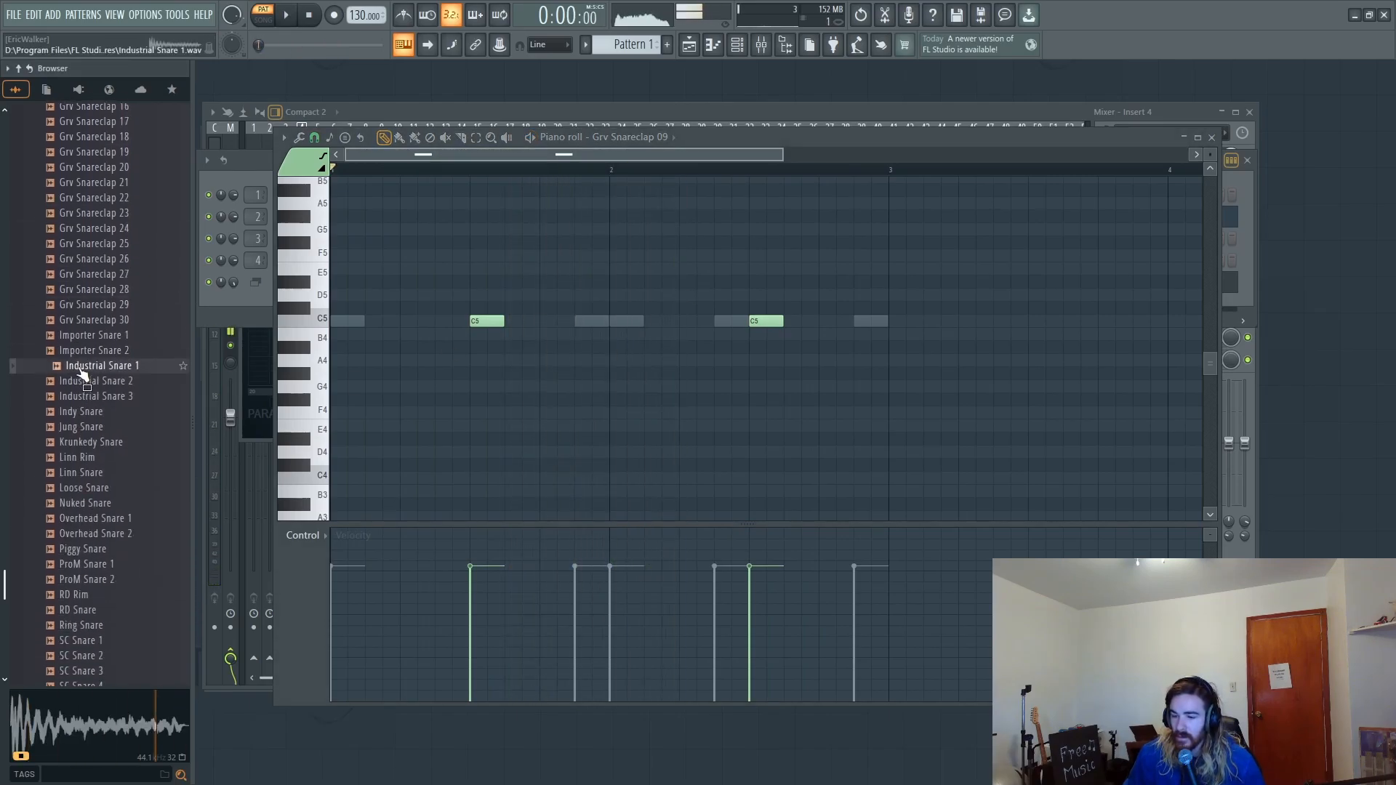
pyautogui.scroll(-1, 84, 363)
pyautogui.click(93, 335)
pyautogui.click(91, 350)
pyautogui.scroll(-2, 91, 351)
pyautogui.click(77, 274)
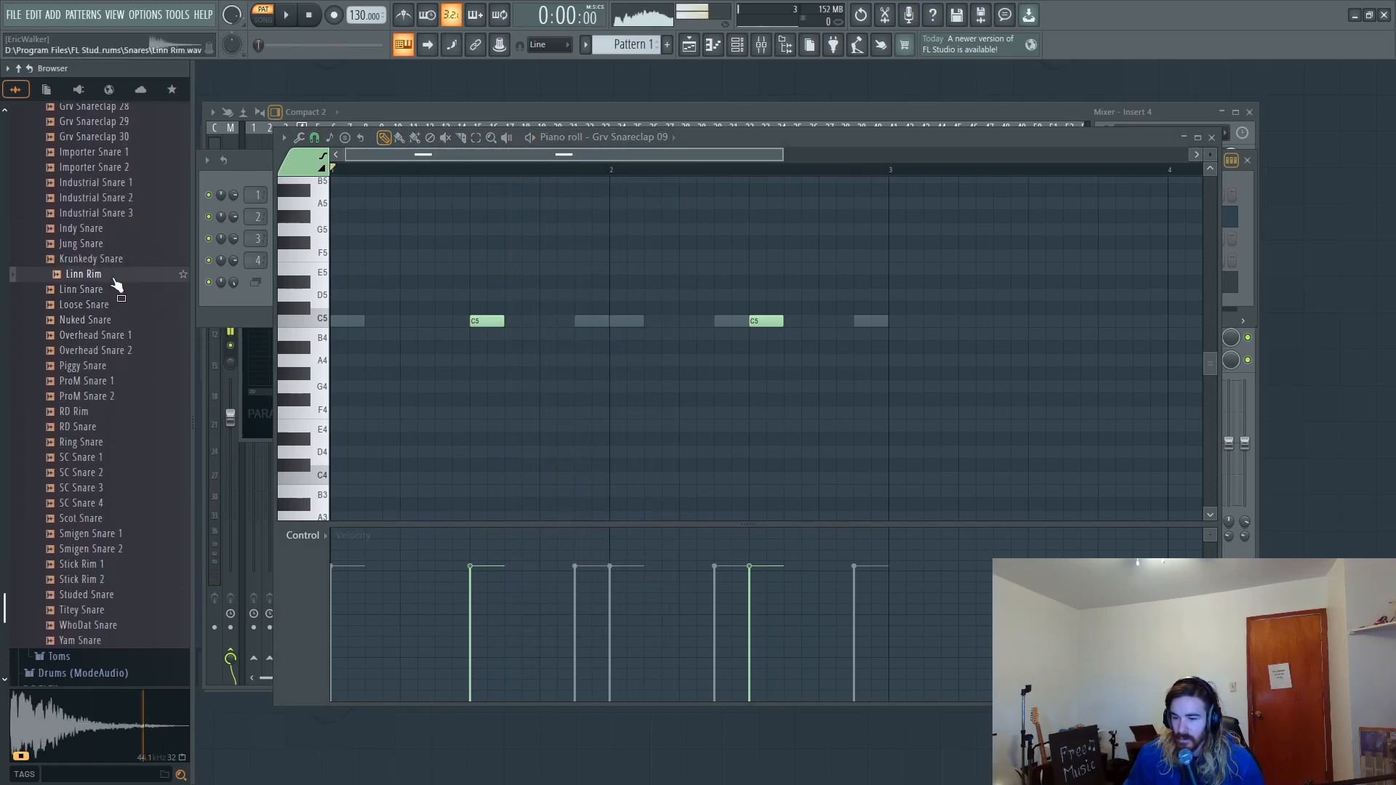
# Step: Audition the snare samples from Linn Snare down to SC Snare 1
pyautogui.click(107, 289)
pyautogui.click(86, 304)
pyautogui.click(86, 320)
pyautogui.click(86, 335)
pyautogui.click(85, 350)
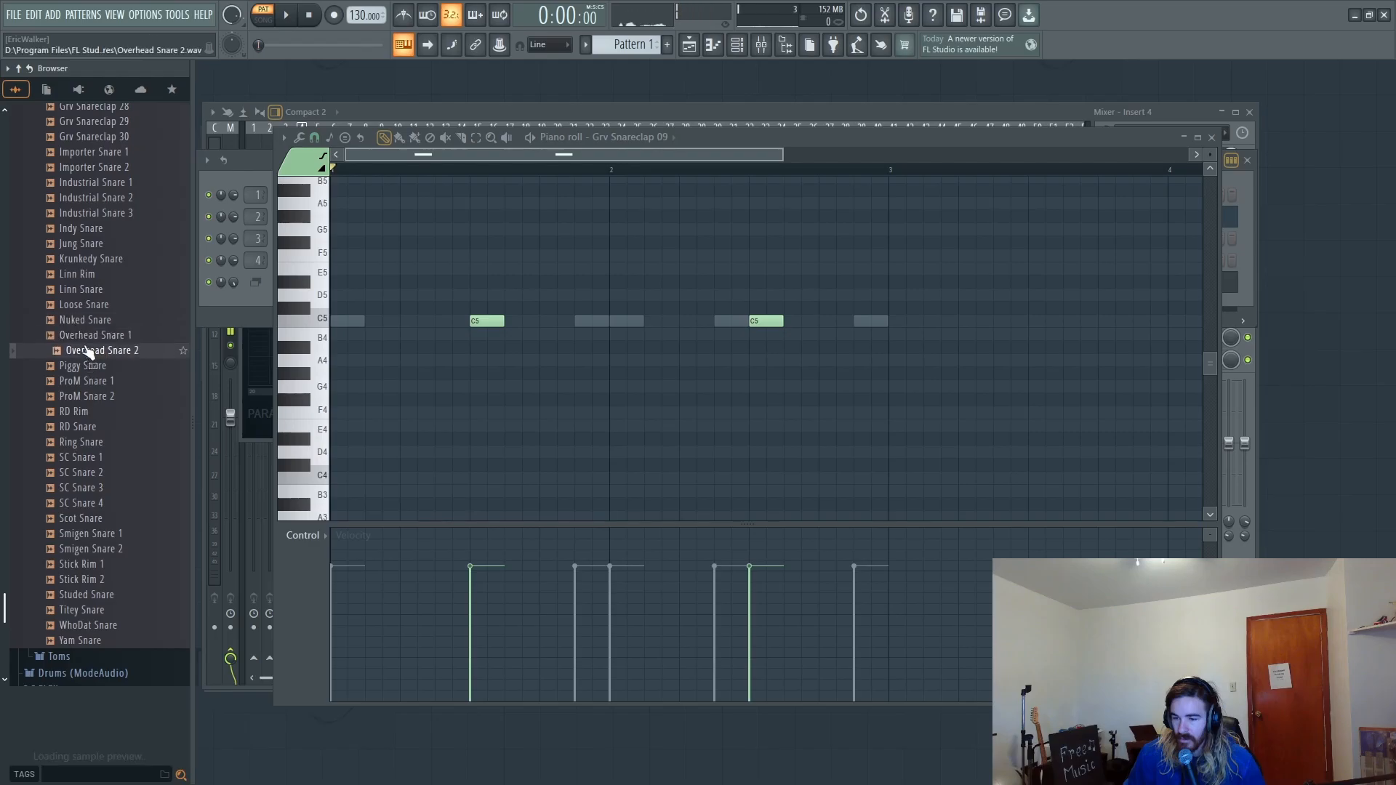
pyautogui.click(83, 365)
pyautogui.click(79, 381)
pyautogui.click(77, 396)
pyautogui.click(73, 411)
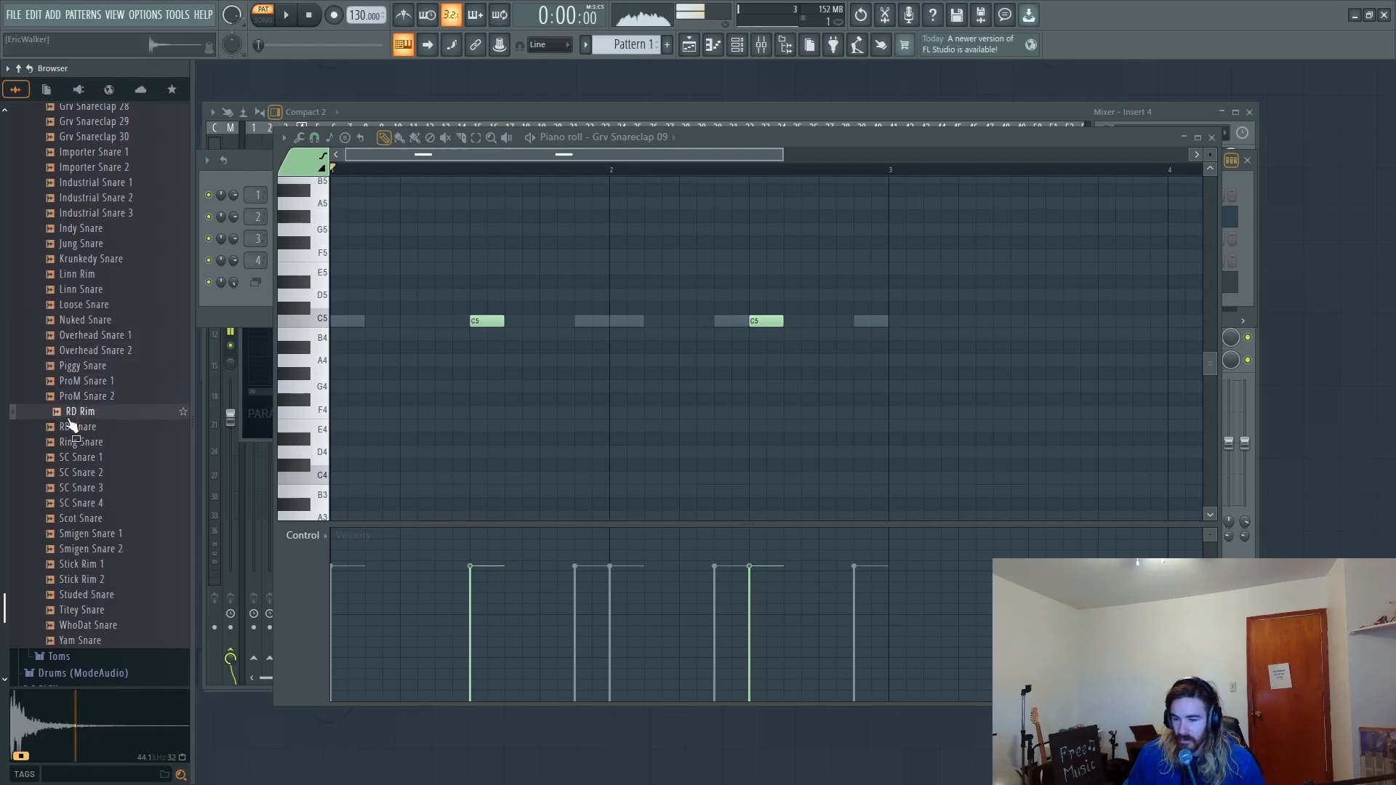
pyautogui.click(69, 426)
pyautogui.click(70, 442)
pyautogui.click(71, 457)
# Step: Audition the remaining snare samples from SC Snare 3 down to WhoDat Snare
pyautogui.scroll(-4, 73, 458)
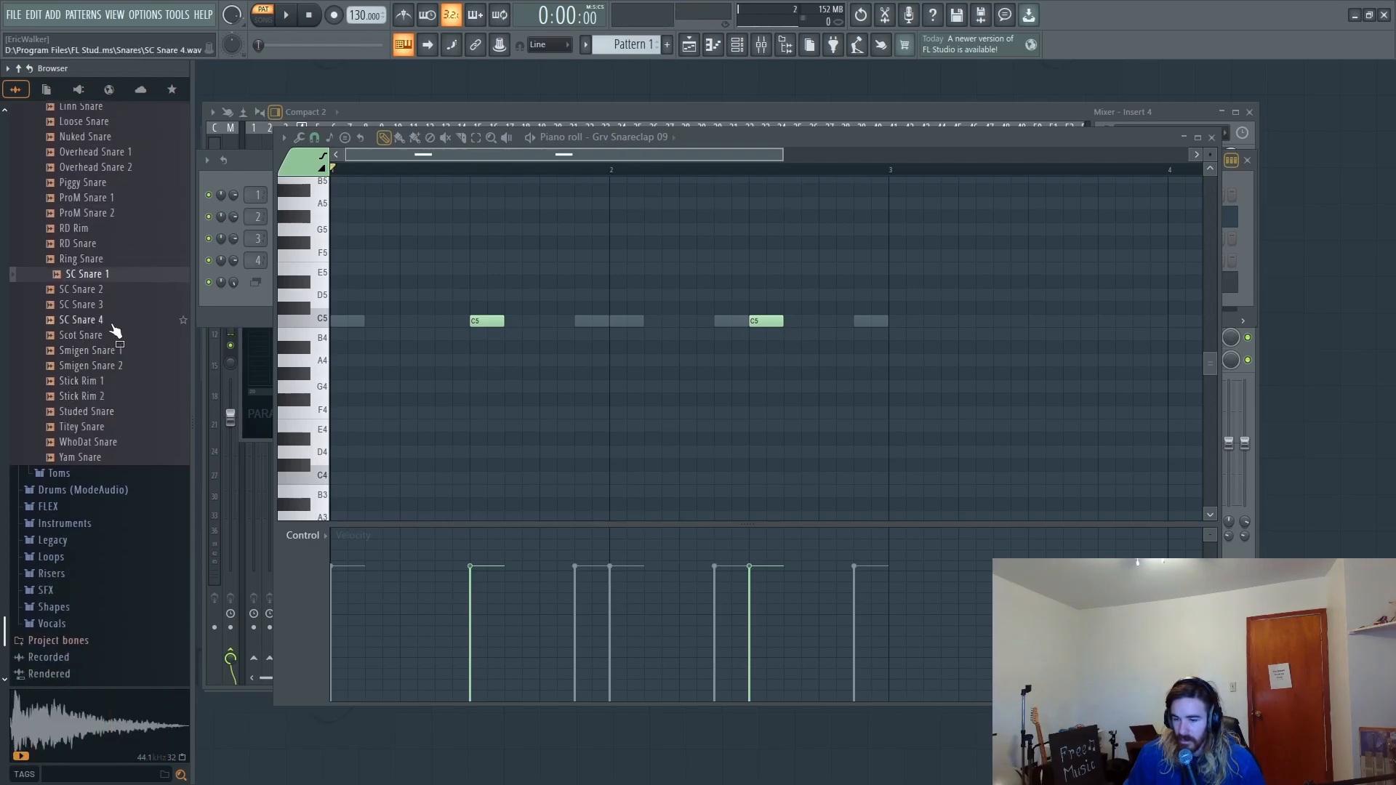
pyautogui.click(122, 304)
pyautogui.click(115, 320)
pyautogui.click(98, 335)
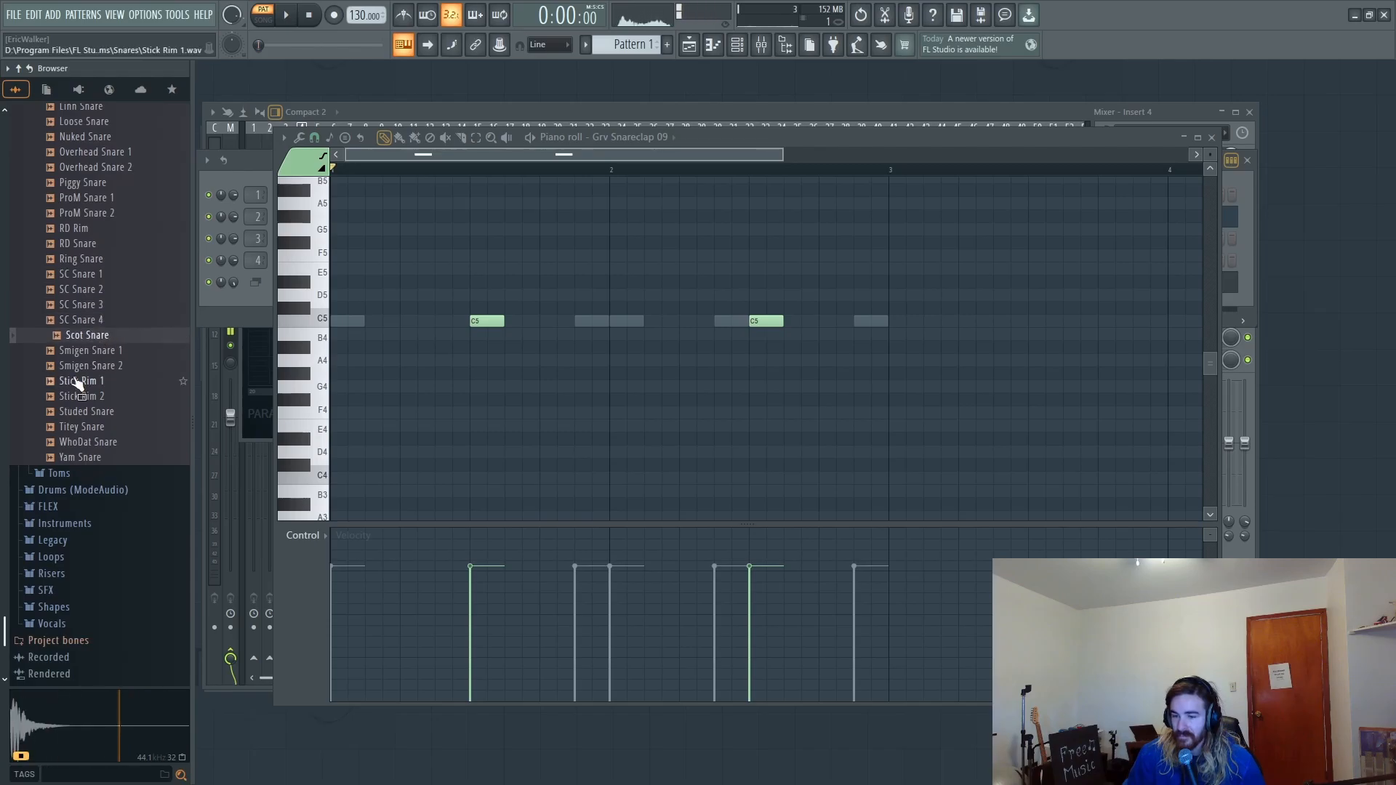
pyautogui.click(87, 381)
pyautogui.click(99, 352)
pyautogui.click(69, 396)
pyautogui.click(64, 442)
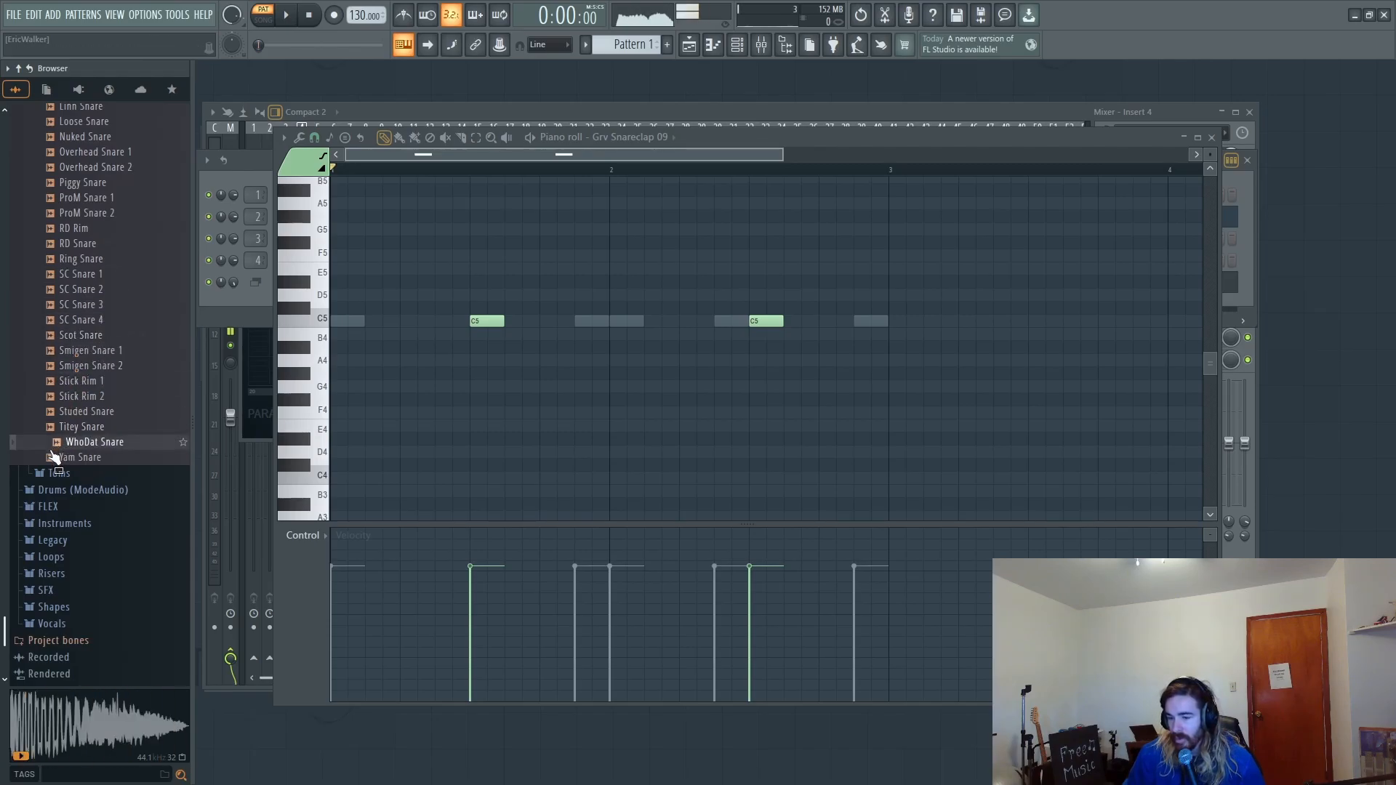
# Step: Play the pattern for reference, and audition the 909, Alum, BBox and Ambass snares near the start of the Snares folder
pyautogui.press('space')
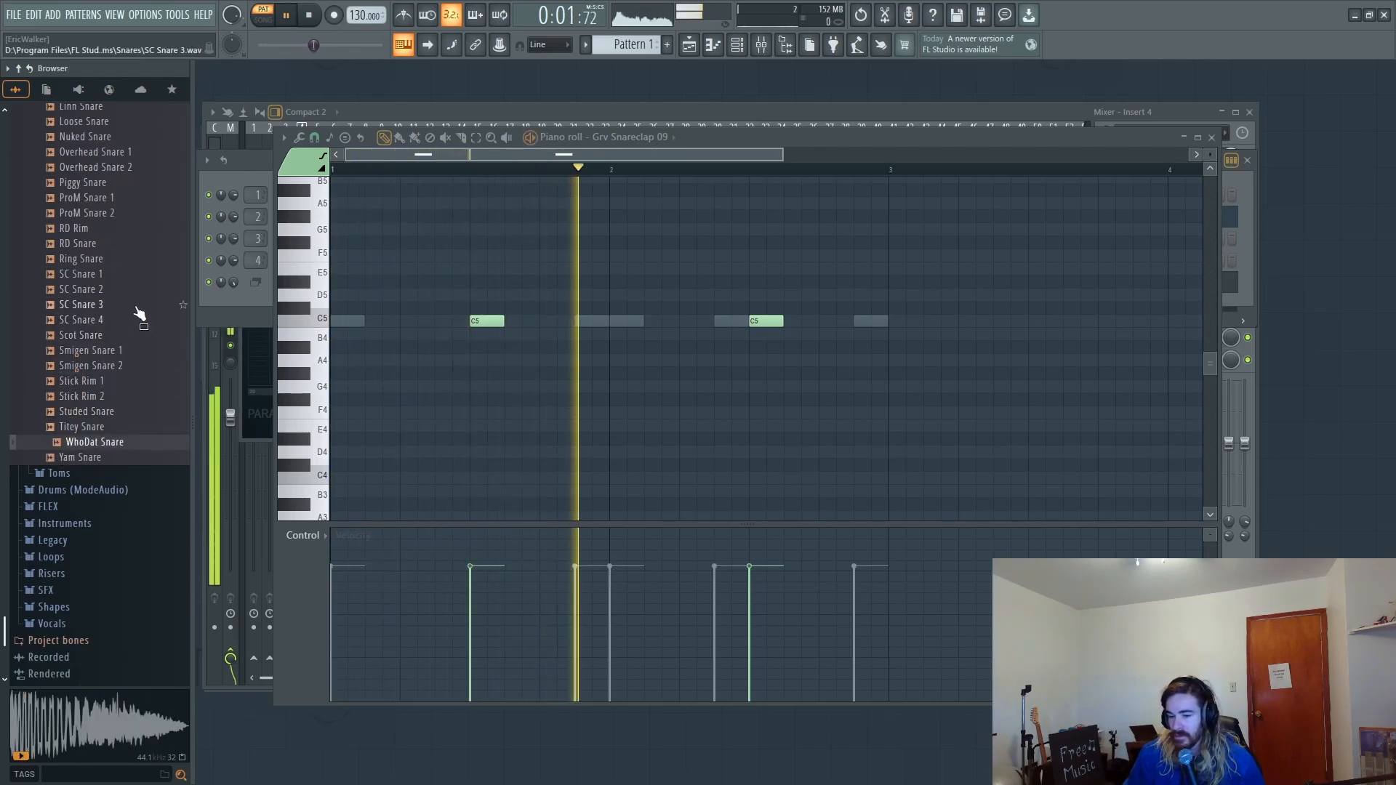
pyautogui.scroll(14, 138, 310)
pyautogui.scroll(12, 187, 300)
pyautogui.press('space')
pyautogui.click(82, 440)
pyautogui.scroll(-5, 84, 420)
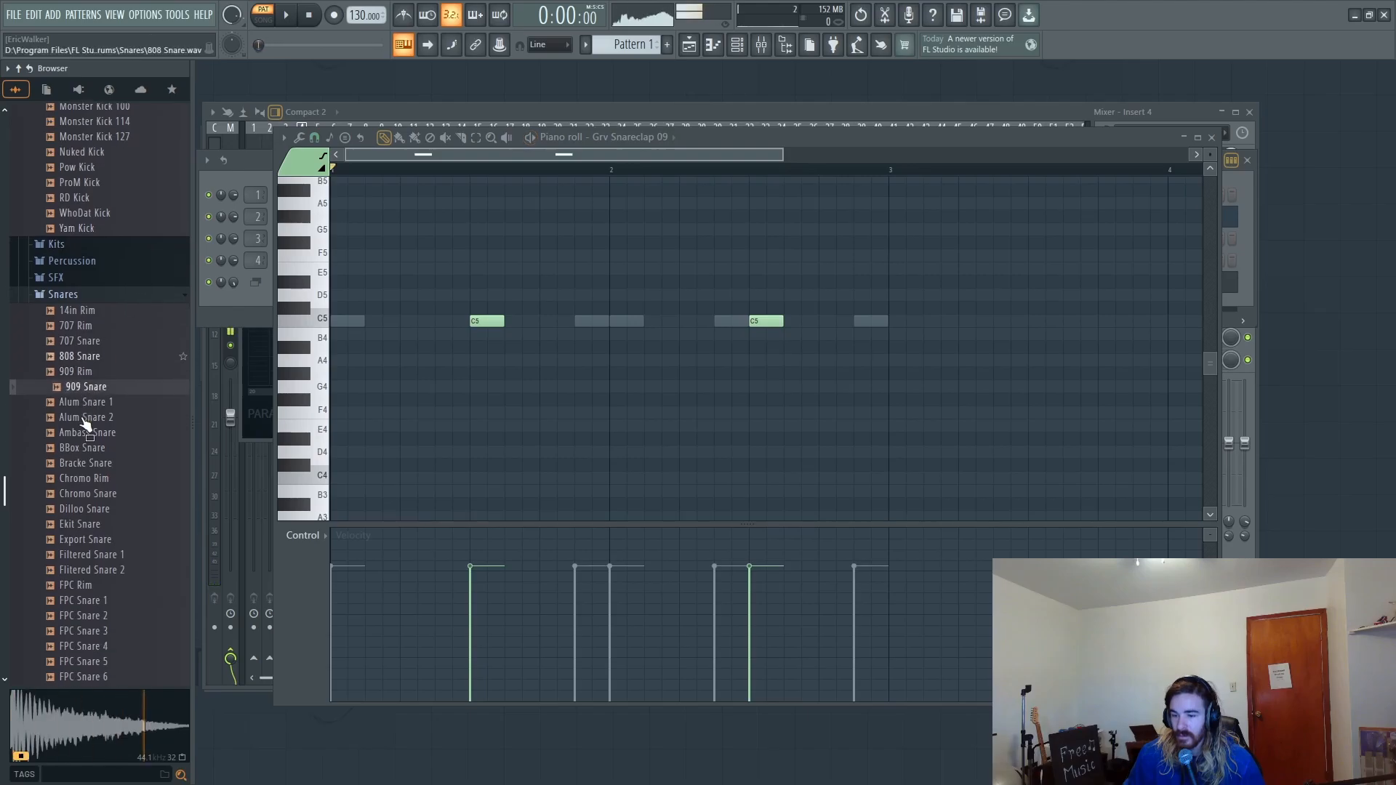
pyautogui.click(84, 182)
pyautogui.click(85, 198)
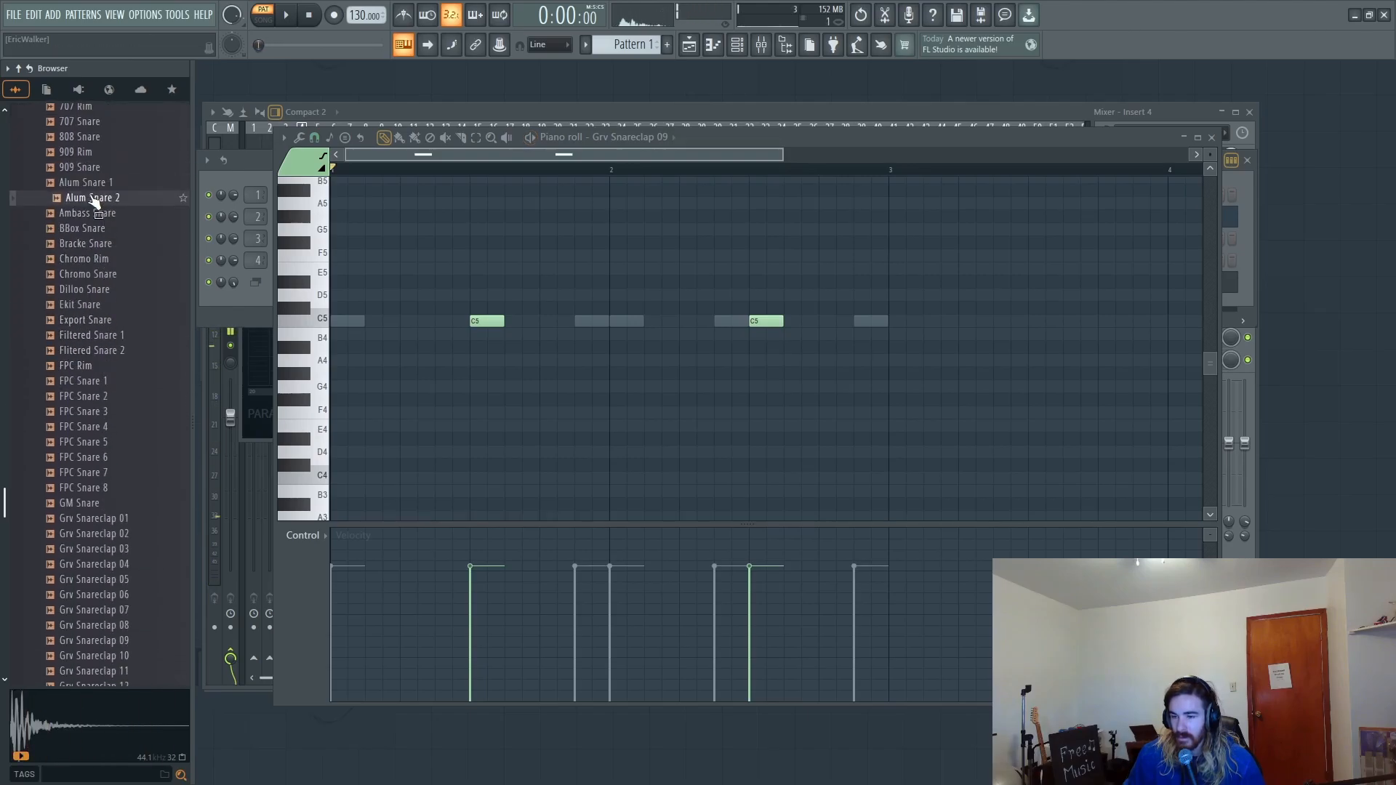
pyautogui.click(84, 213)
pyautogui.click(83, 229)
pyautogui.click(84, 213)
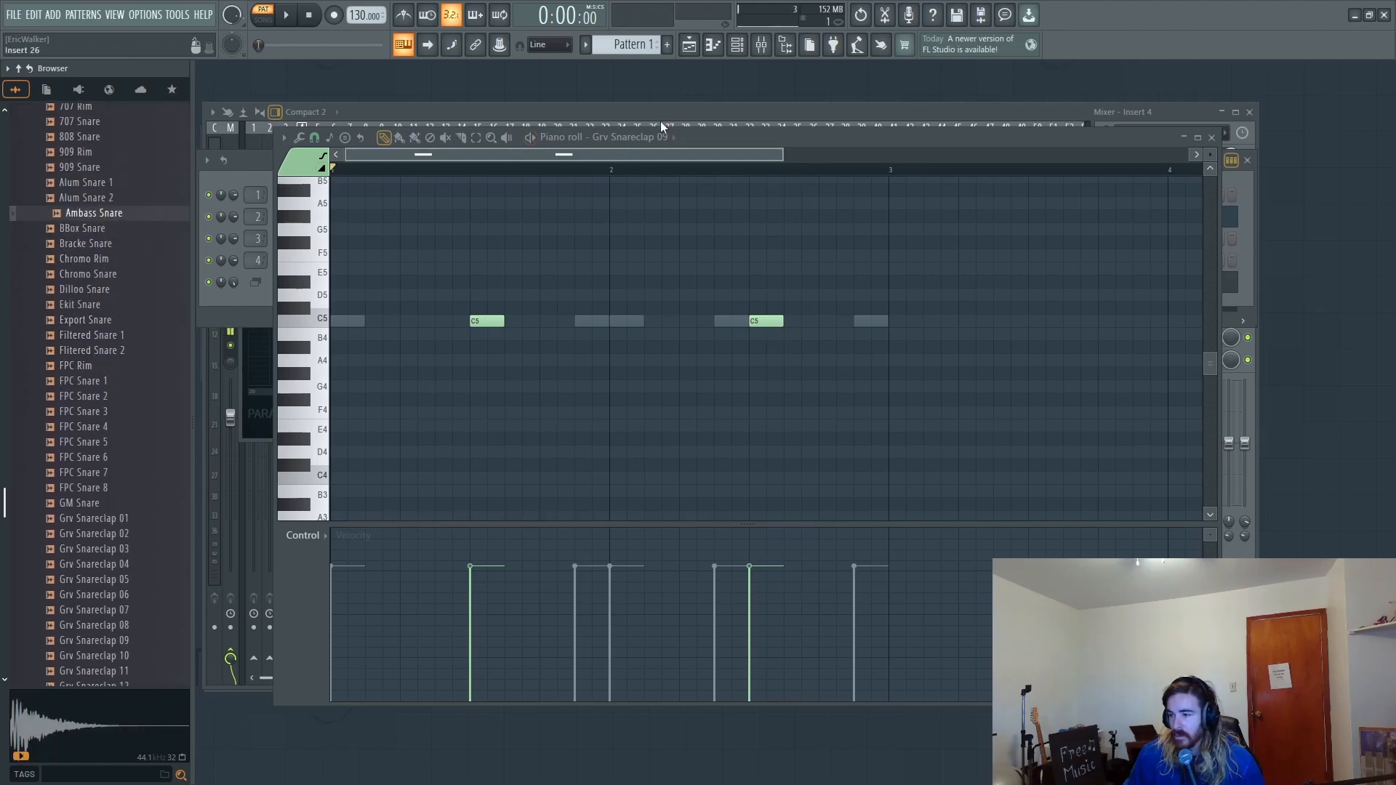
# Step: Add the Ambass Snare as a channel above Grv Snareclap 09 and place hits on steps 9 and 25
pyautogui.click(737, 45)
pyautogui.moveTo(122, 215); pyautogui.dragTo(451, 194)
pyautogui.press('space')
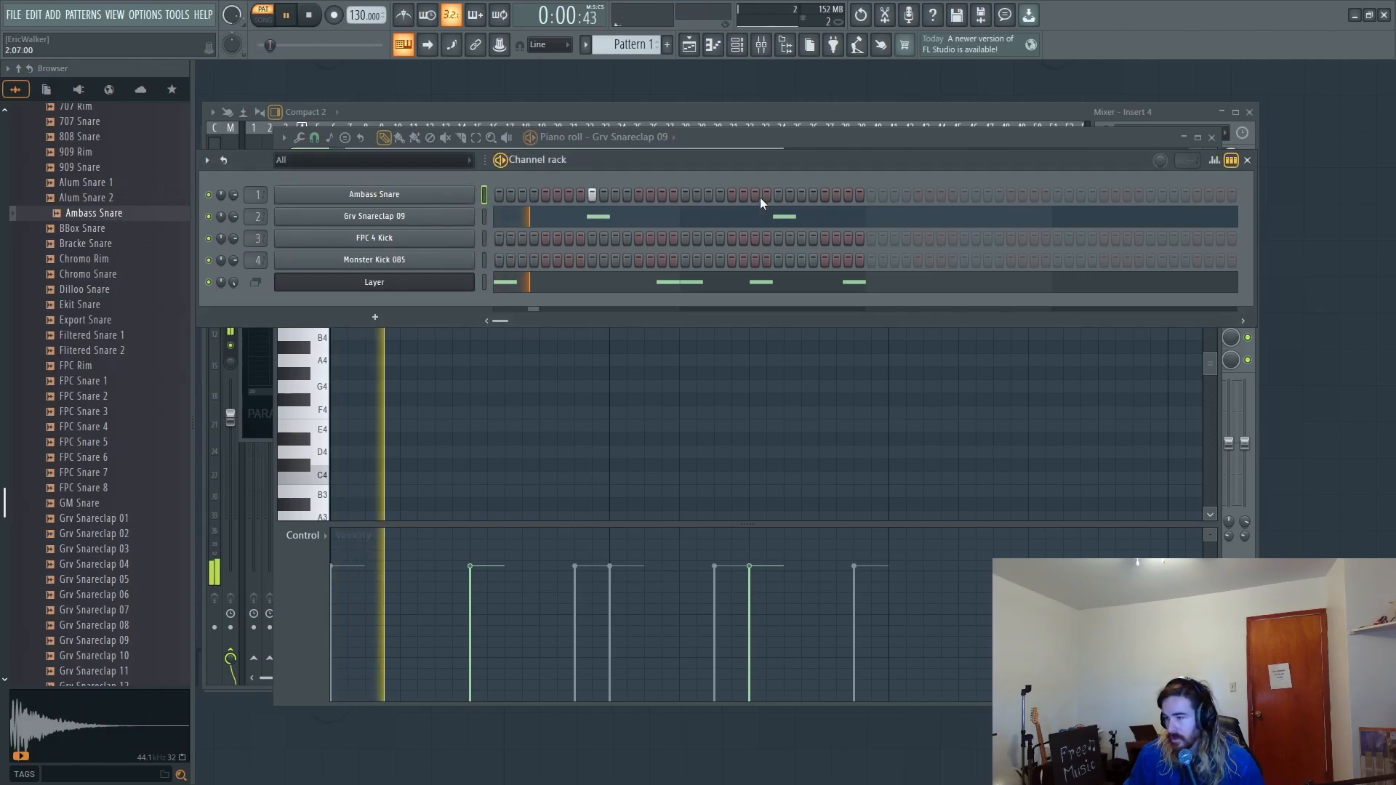
pyautogui.click(777, 196)
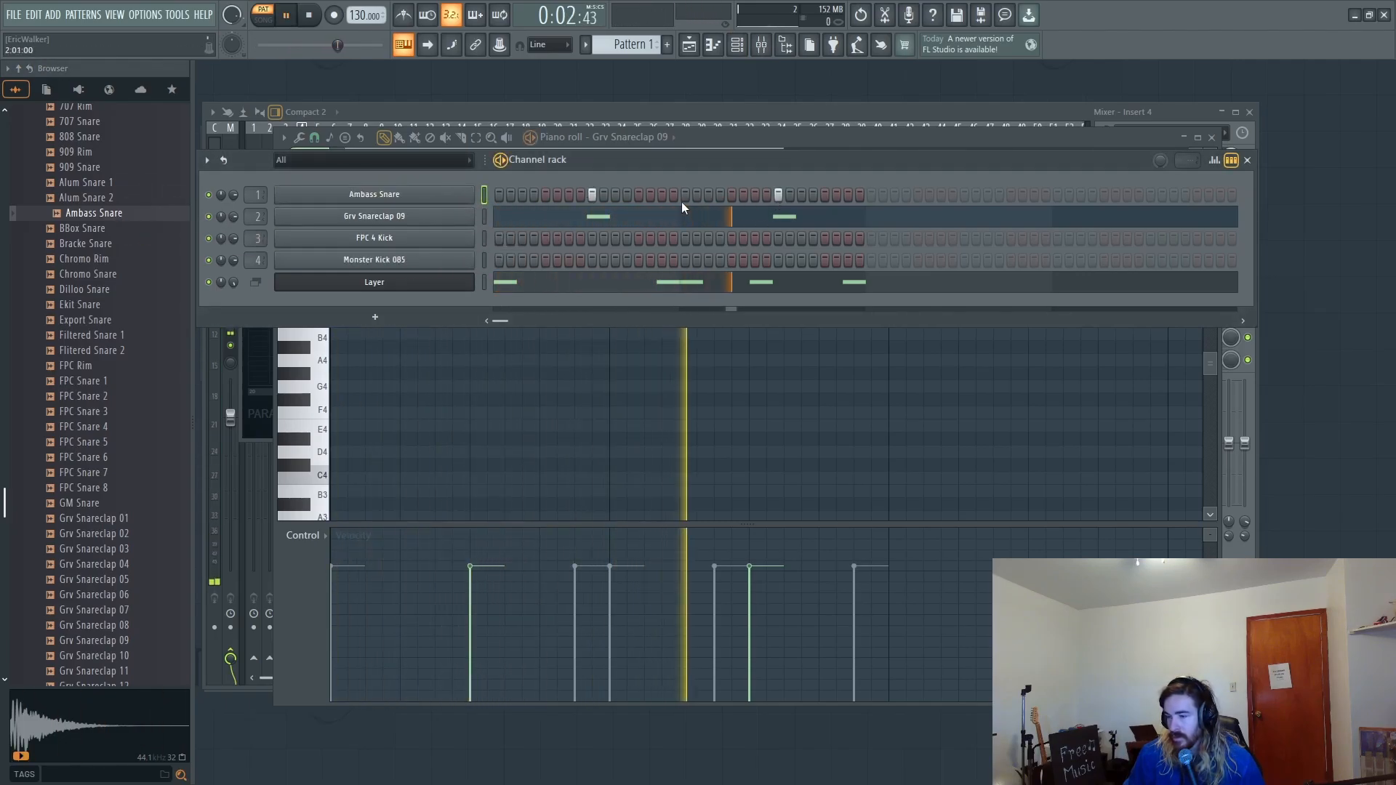
# Step: Turn the Ambass Snare steps into full-length C5 notes in its piano roll, matching the snareclap hits, and play the pattern
pyautogui.rightClick(406, 195)
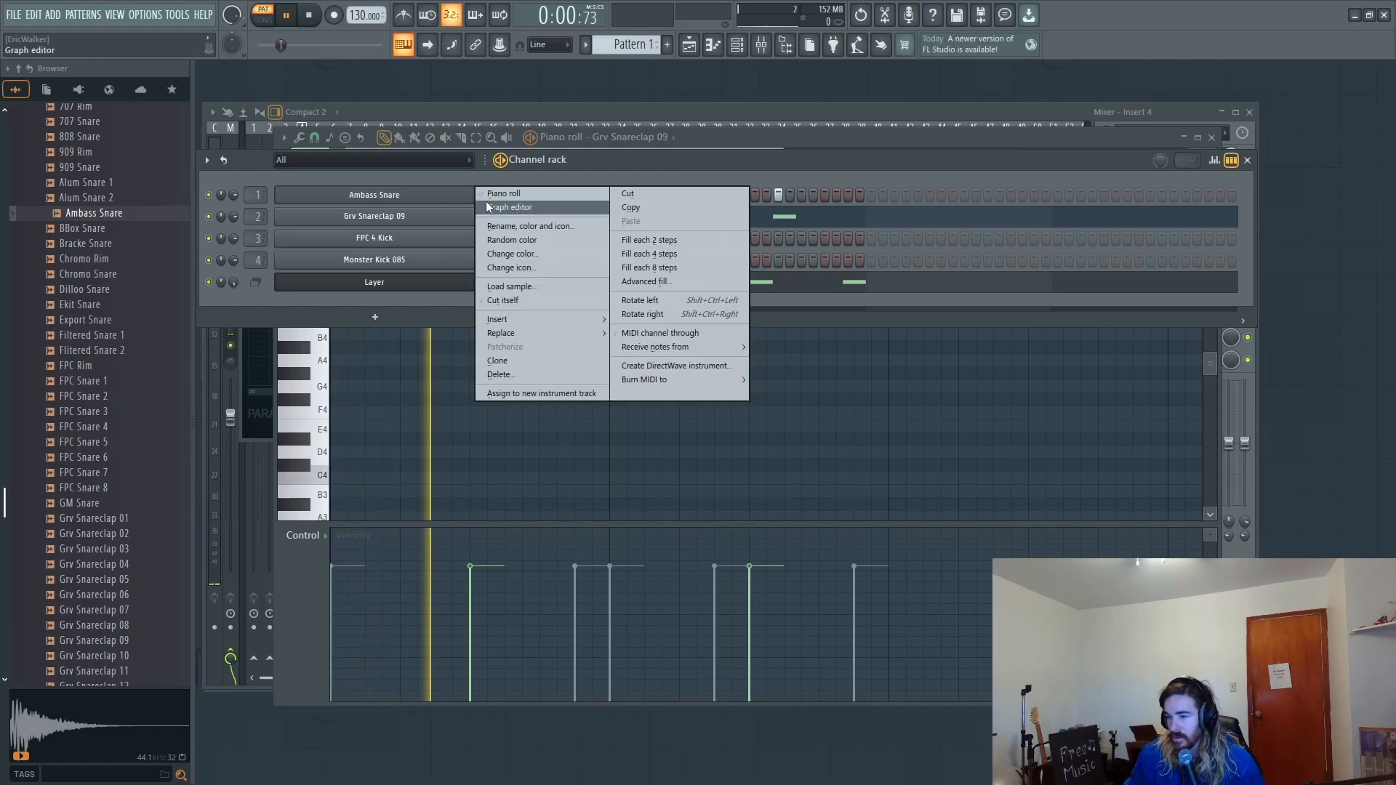
pyautogui.click(485, 201)
pyautogui.press('space')
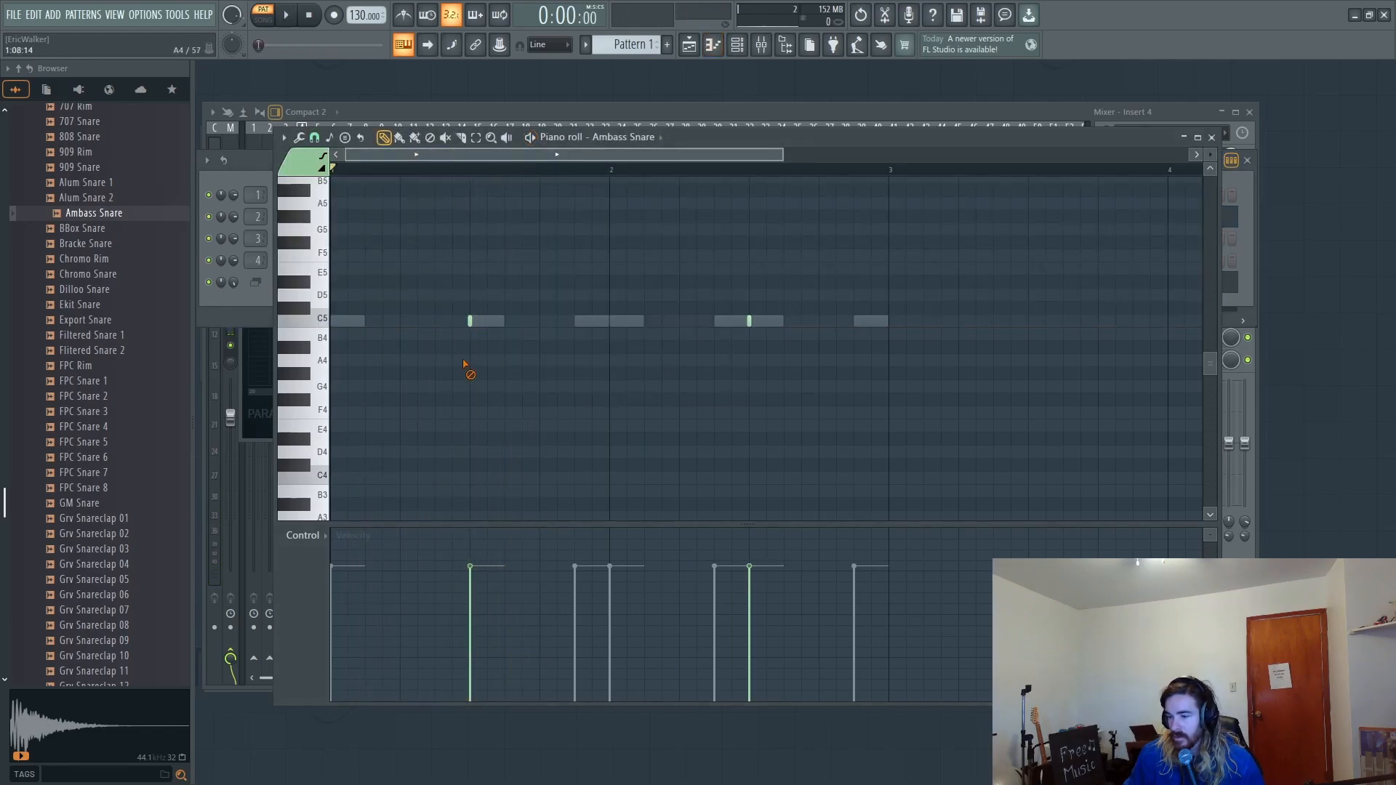
pyautogui.click(480, 321)
pyautogui.click(769, 322)
pyautogui.press('space')
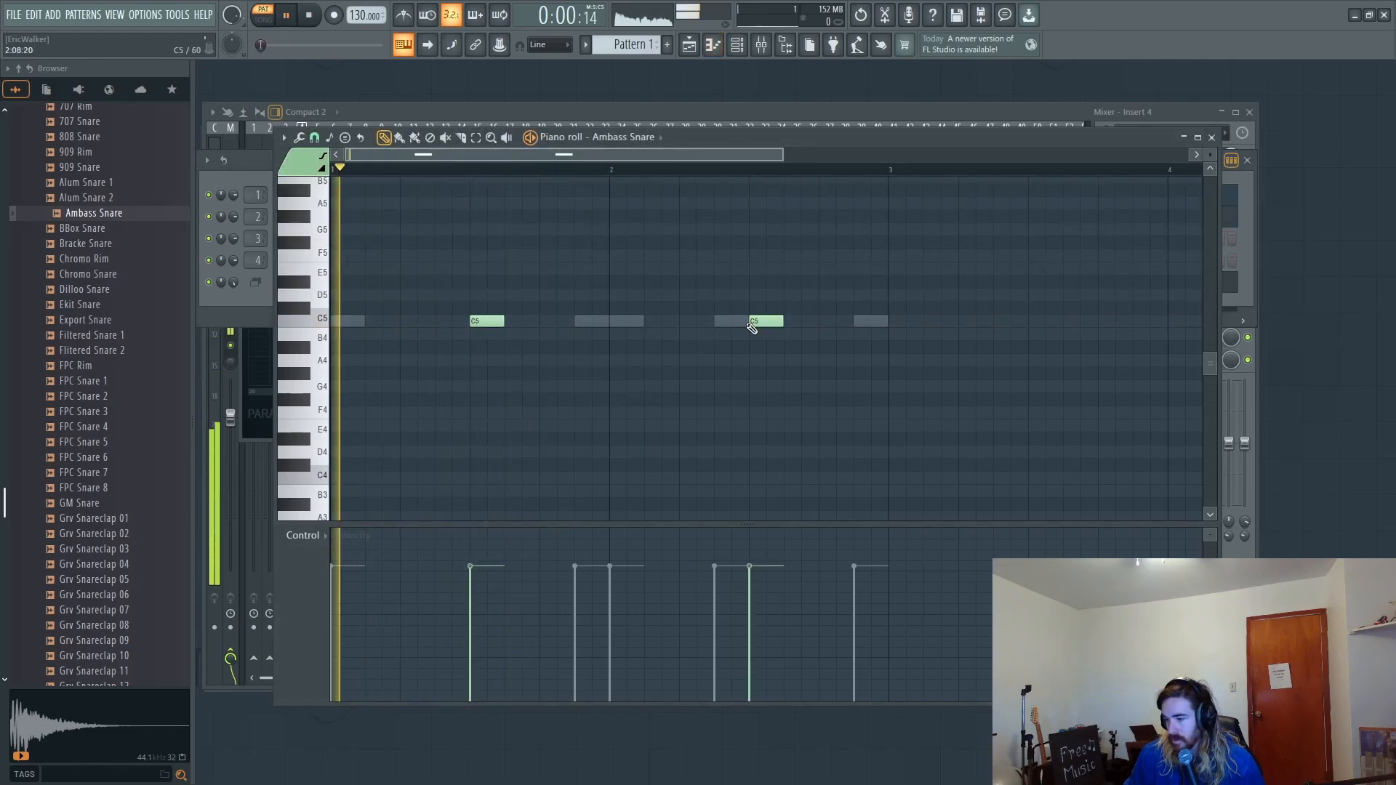
pyautogui.click(836, 321)
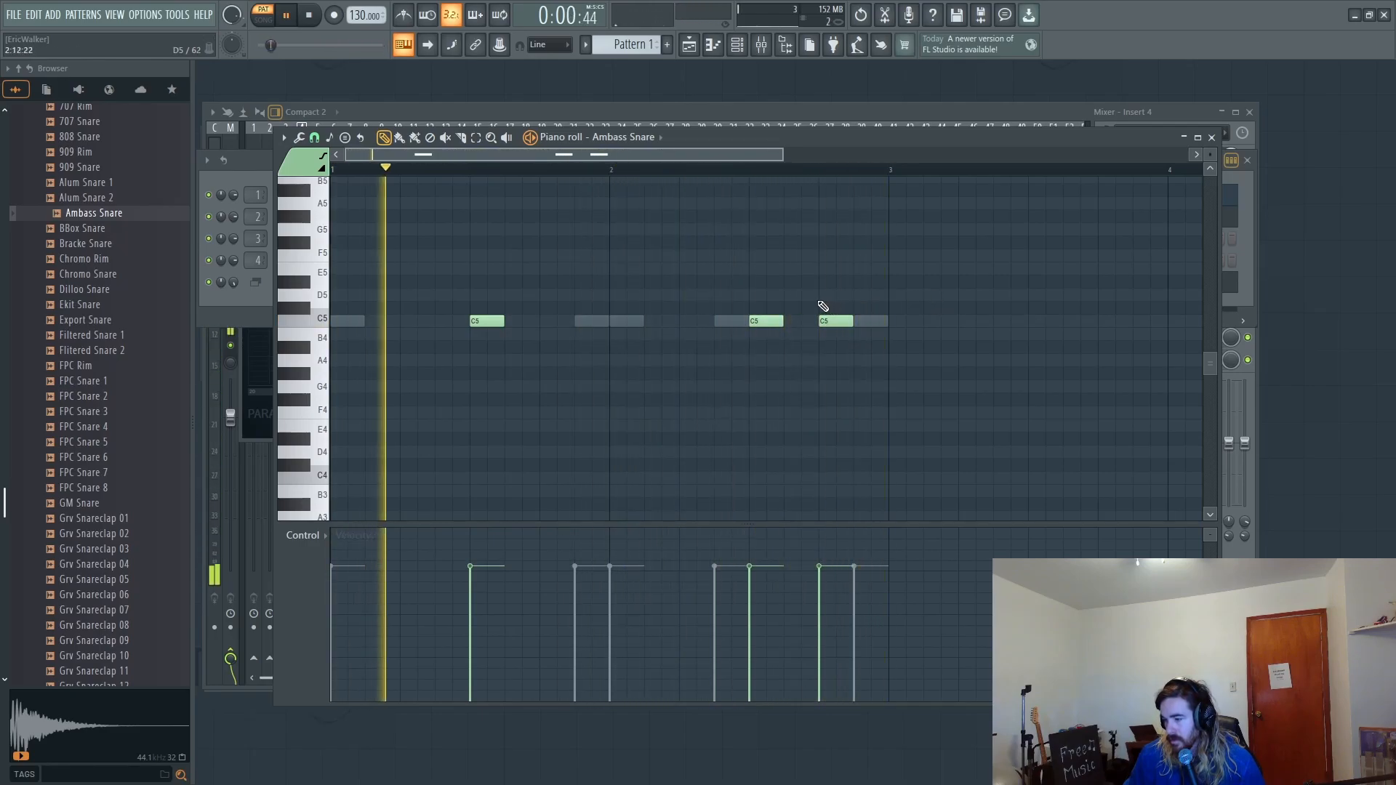
pyautogui.rightClick(833, 321)
pyautogui.hotkey('ctrl', 's')
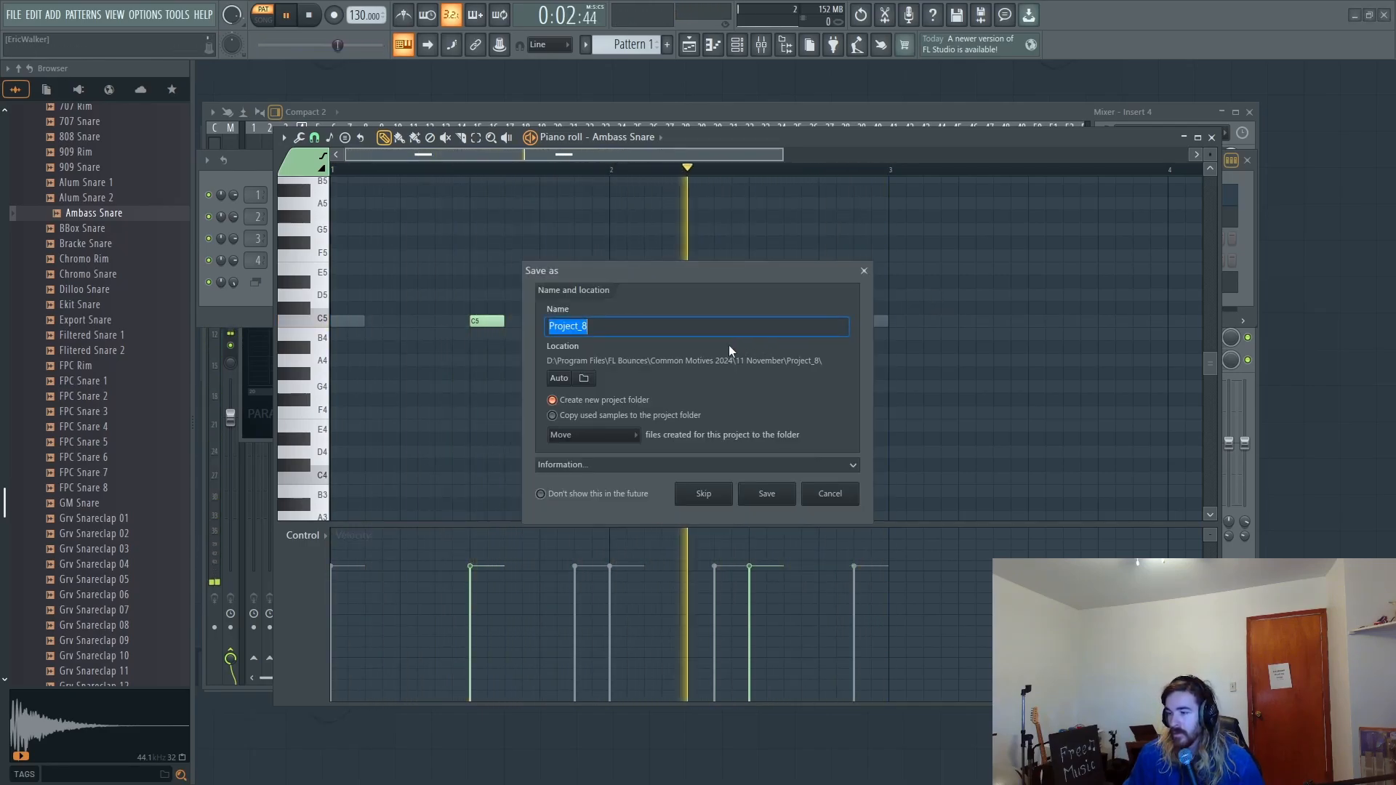
pyautogui.click(850, 500)
pyautogui.press('space')
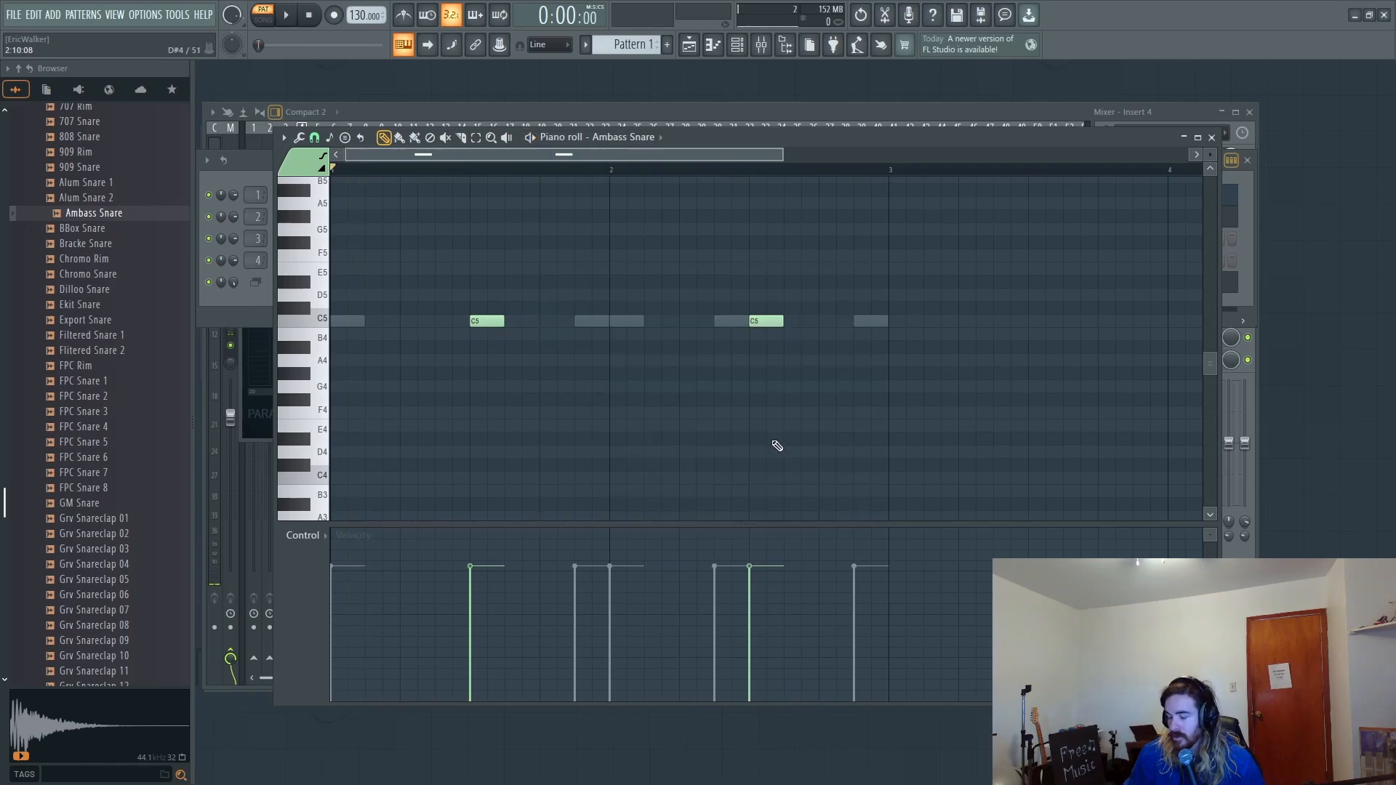
# Step: Save the project as WT007 in the Common Motives 2024 / 2024 WT YOUTUBE folder
pyautogui.hotkey('ctrl', 's')
pyautogui.click(589, 378)
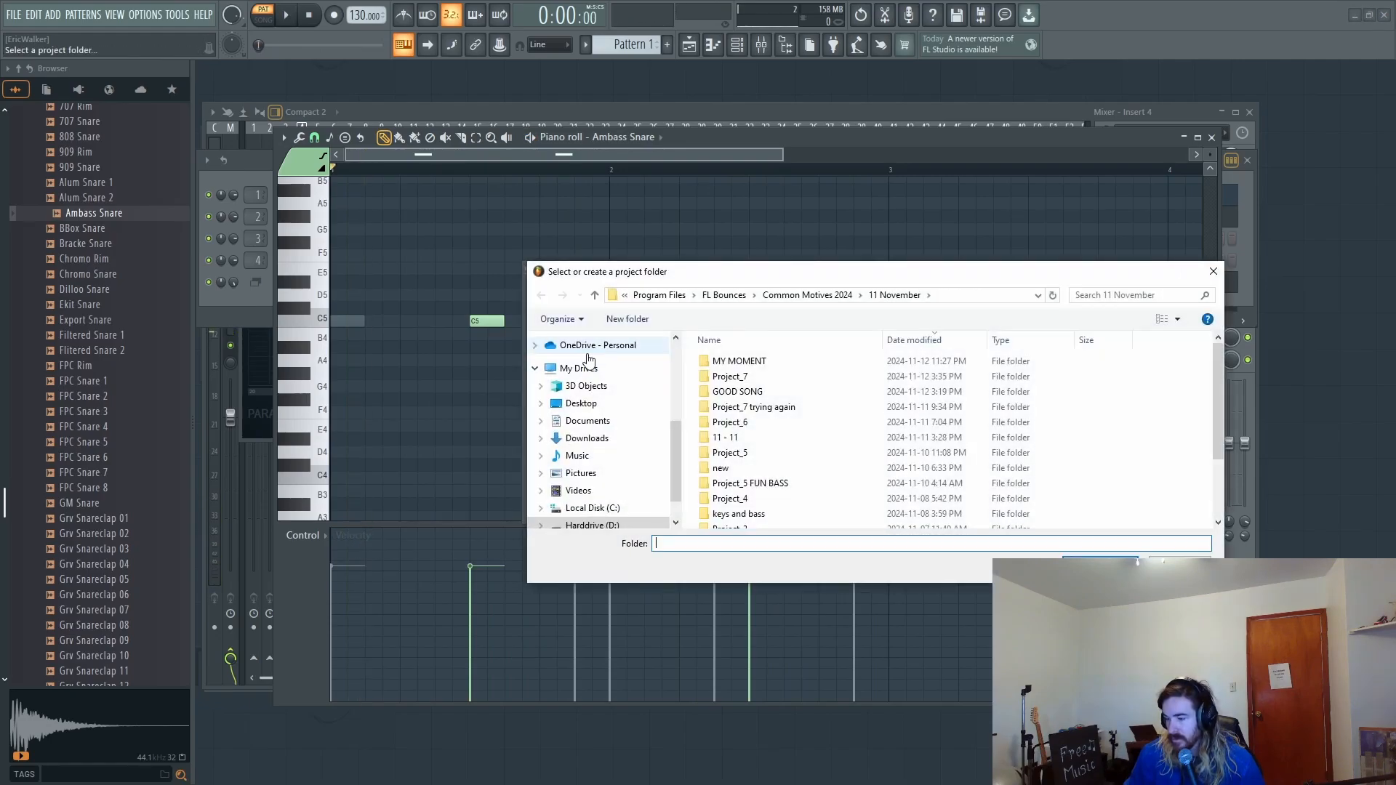
pyautogui.click(847, 292)
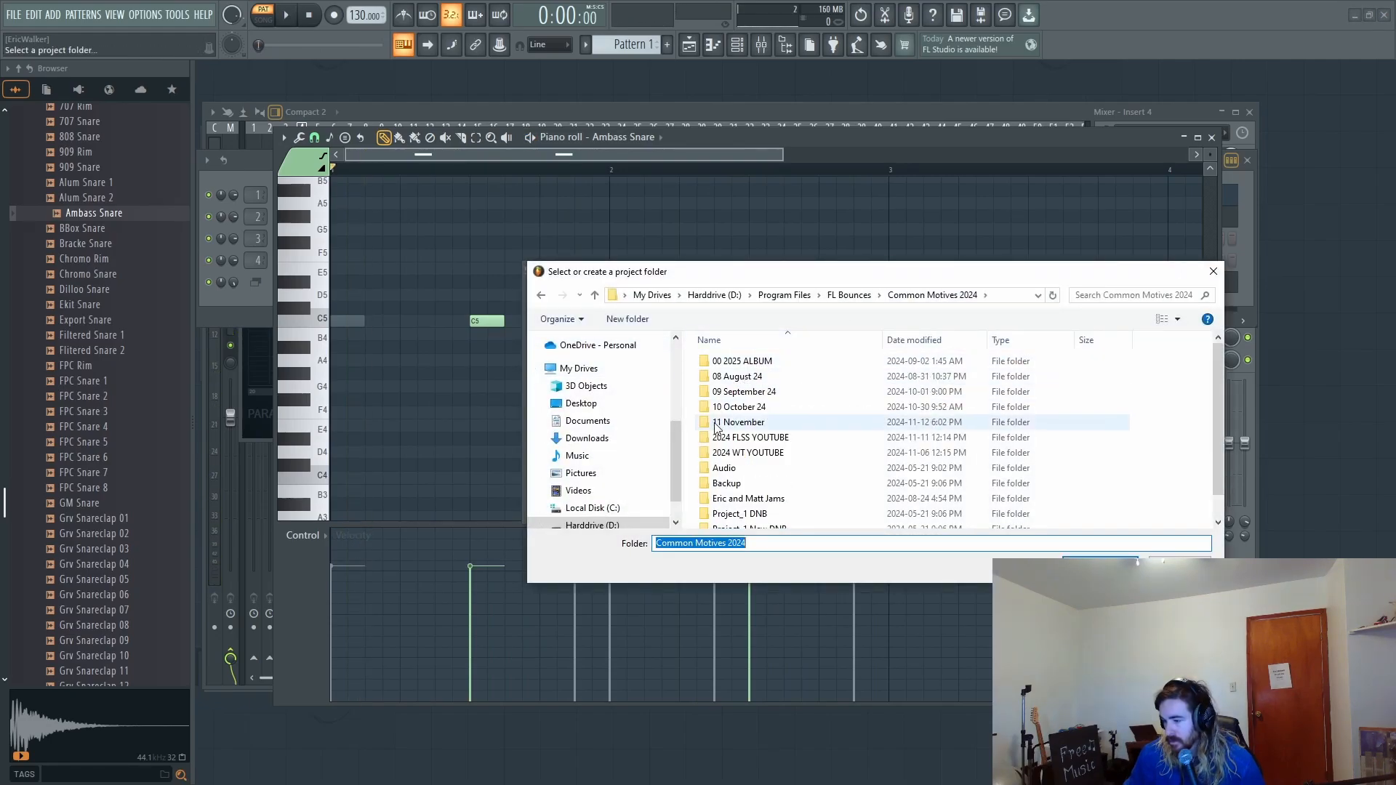
pyautogui.doubleClick(731, 458)
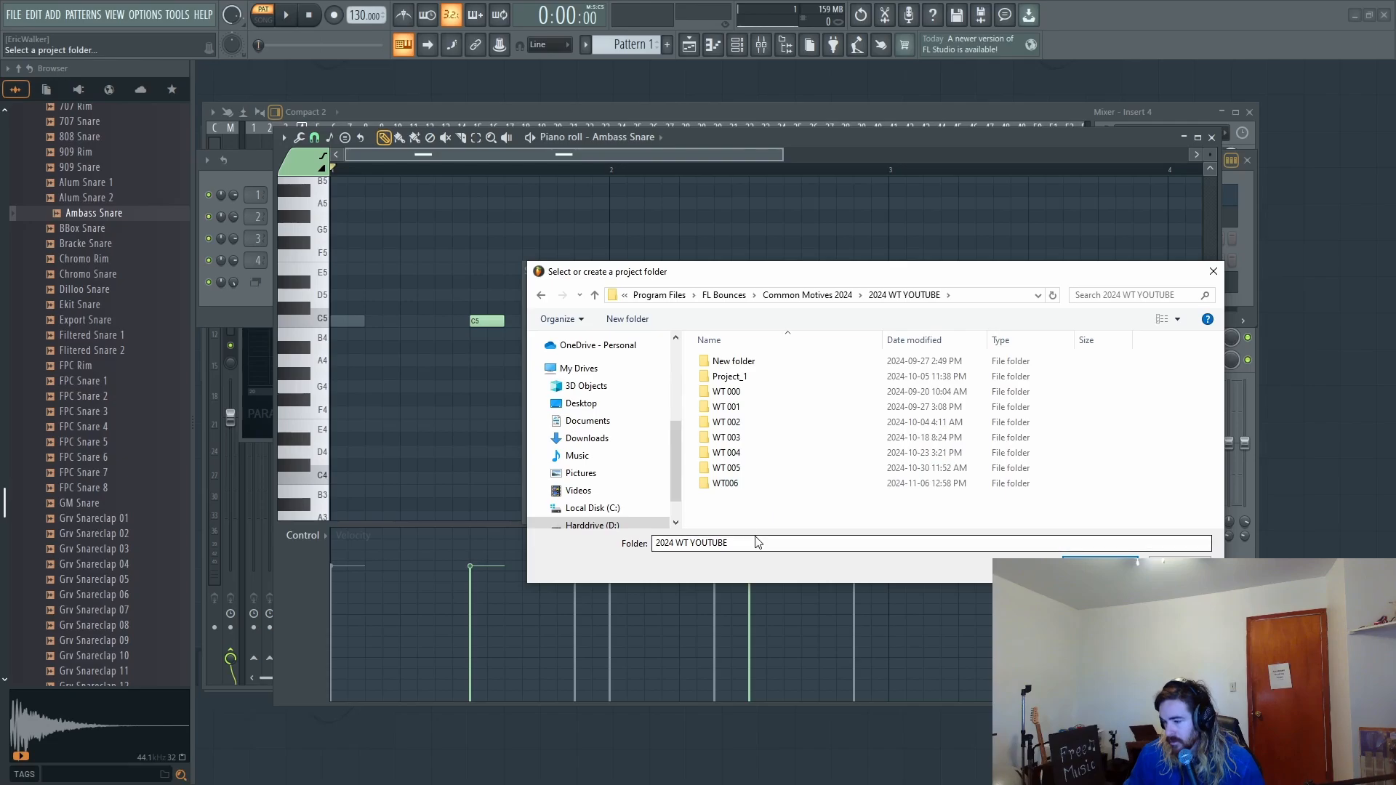
pyautogui.click(1100, 566)
pyautogui.write('WT007')
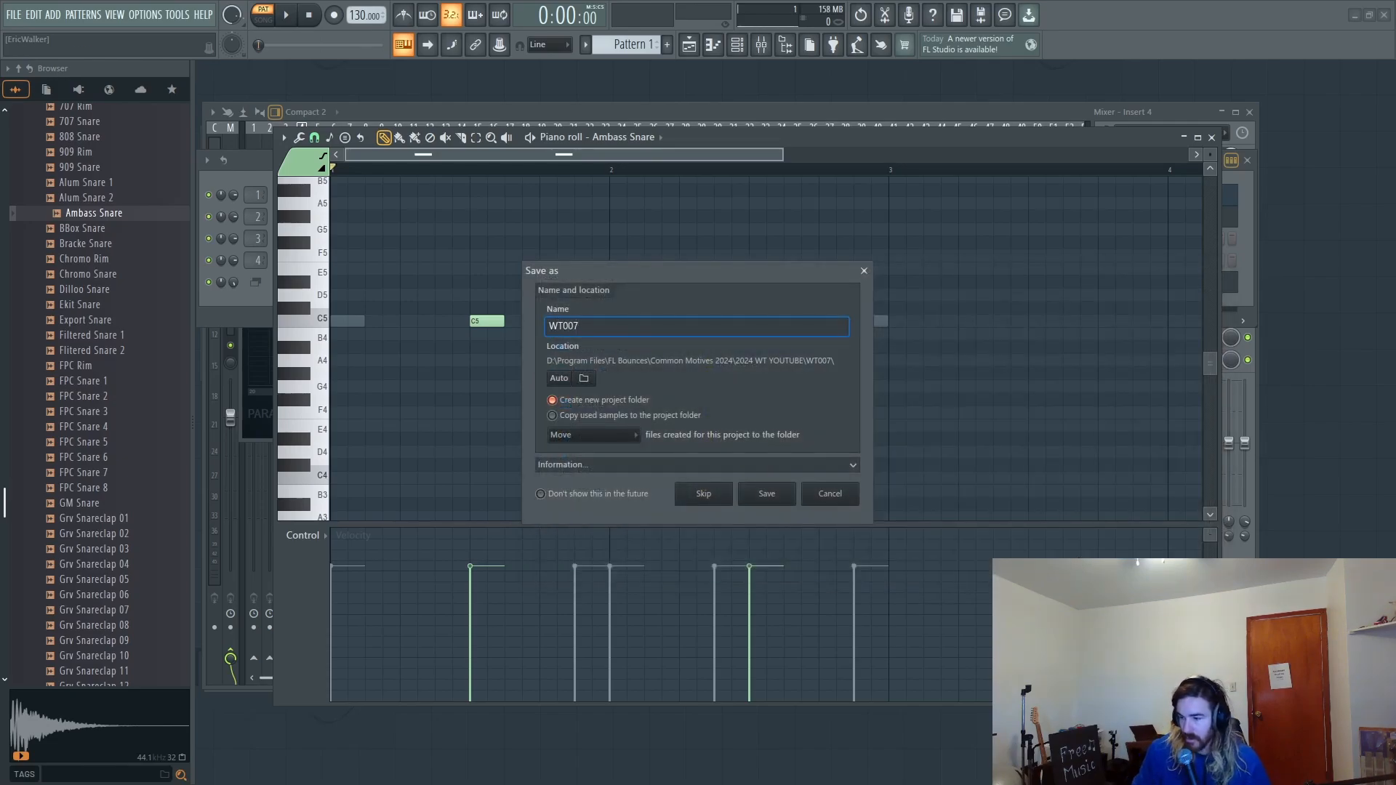
pyautogui.press('Return')
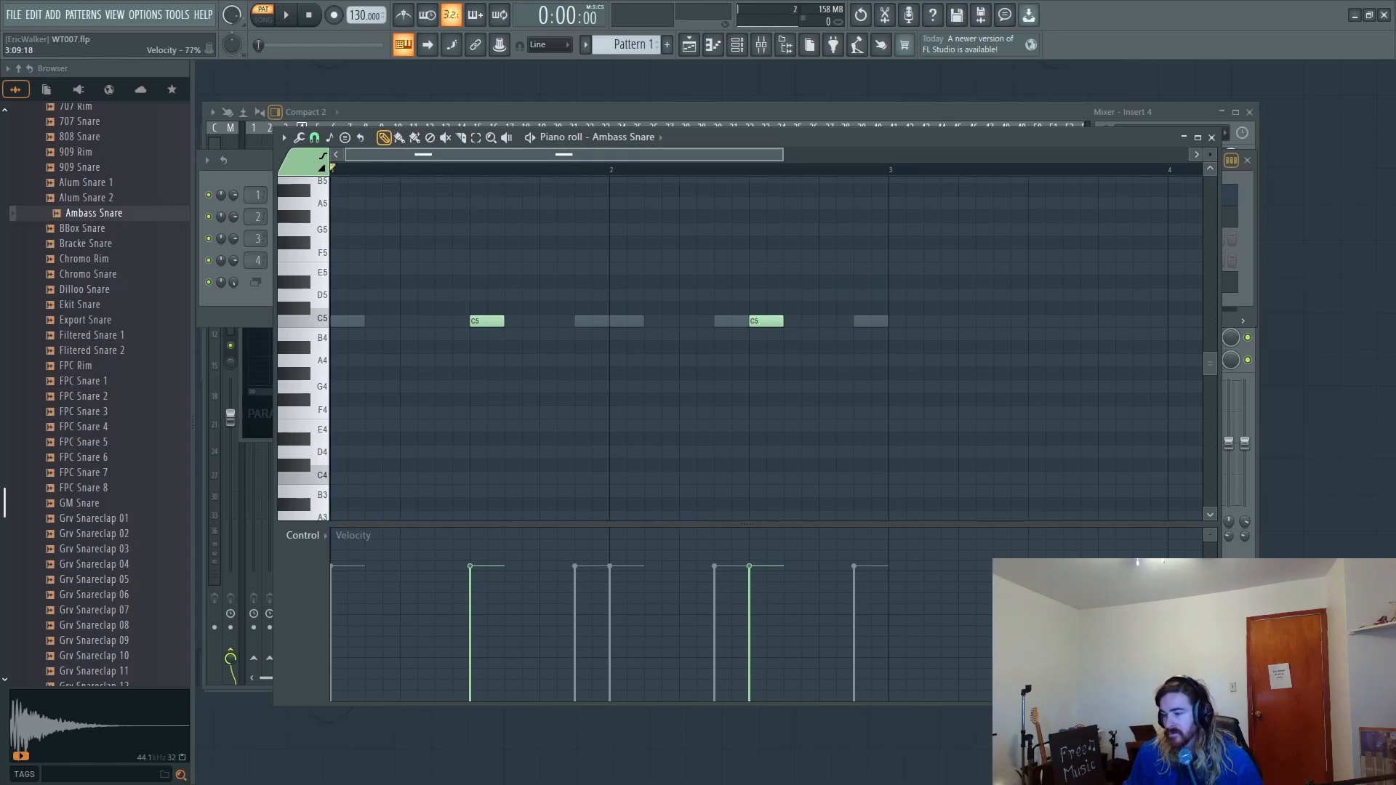
# Step: Play the pattern, and lay Pattern 1 eight times along Track 1 of the playlist, from bar 1 through bar 16
pyautogui.press('space')
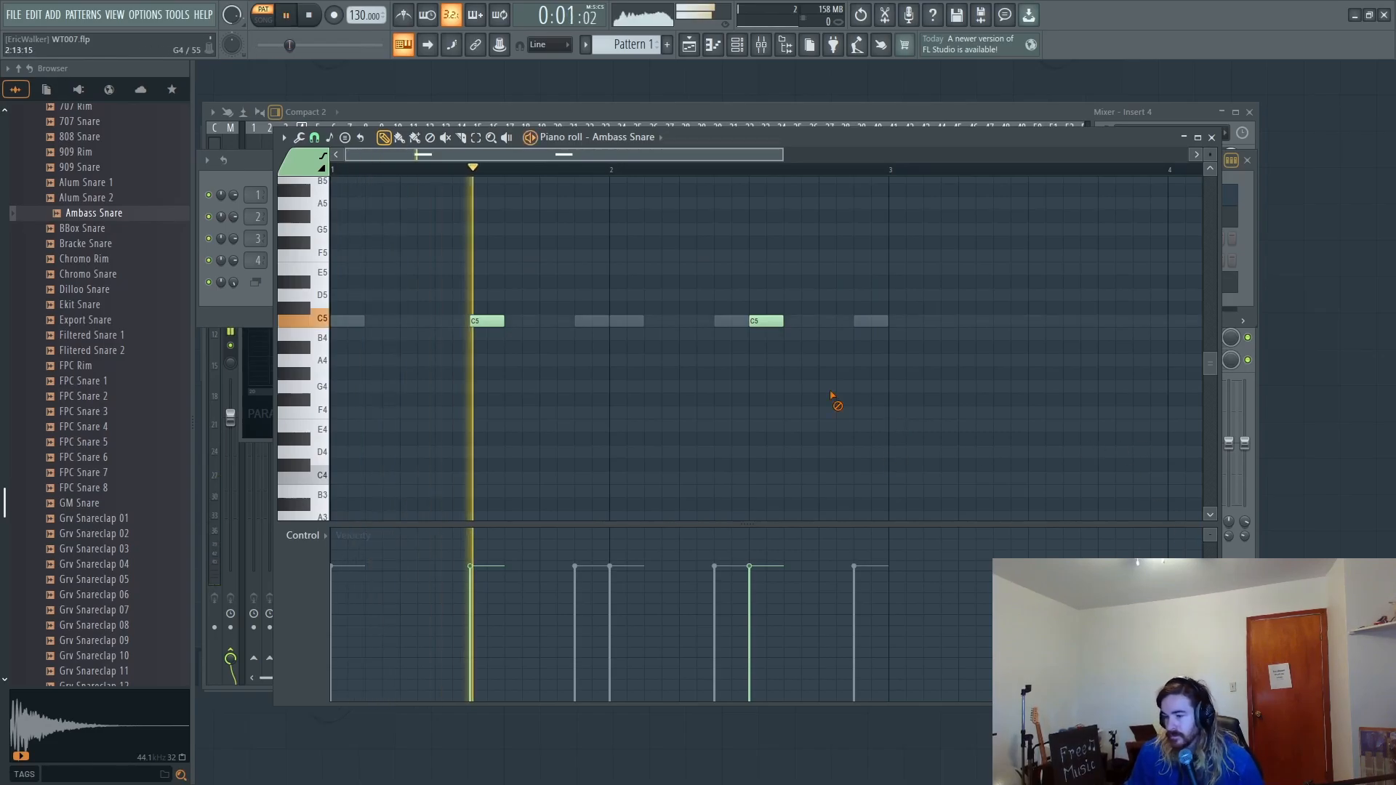
pyautogui.press('space')
pyautogui.click(736, 44)
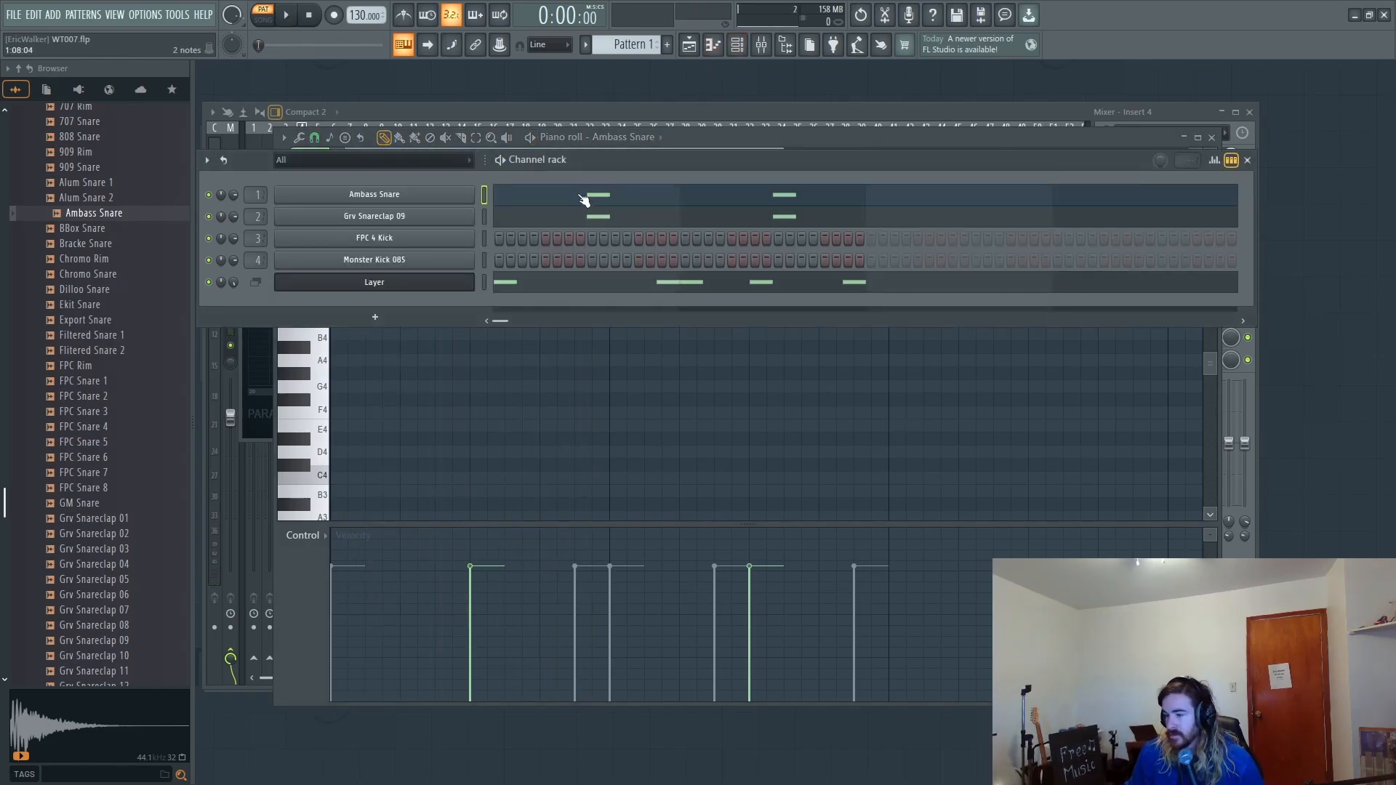
pyautogui.click(699, 40)
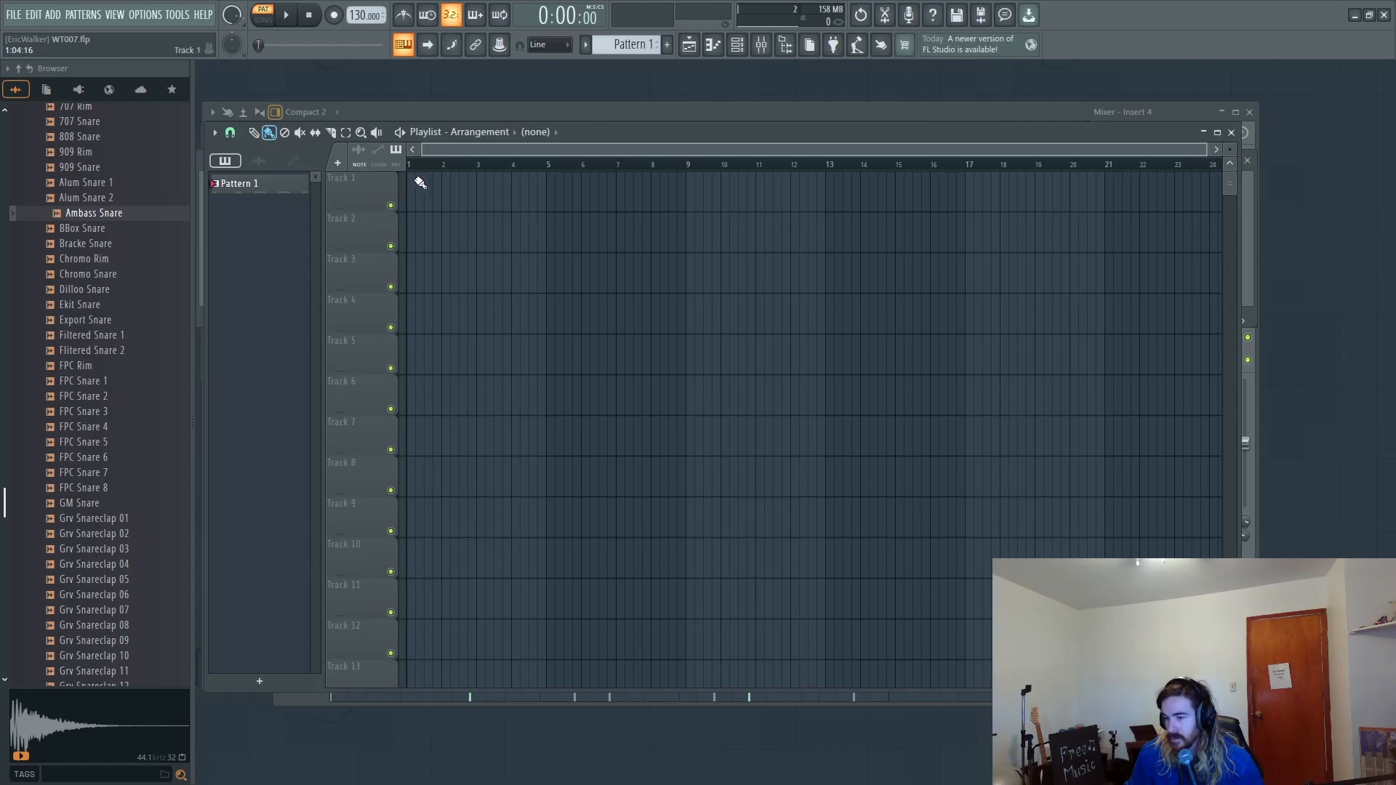
pyautogui.moveTo(420, 183)
pyautogui.mouseDown()
pyautogui.moveTo(841, 233)
pyautogui.moveTo(922, 227)
pyautogui.moveTo(920, 202)
pyautogui.mouseUp()
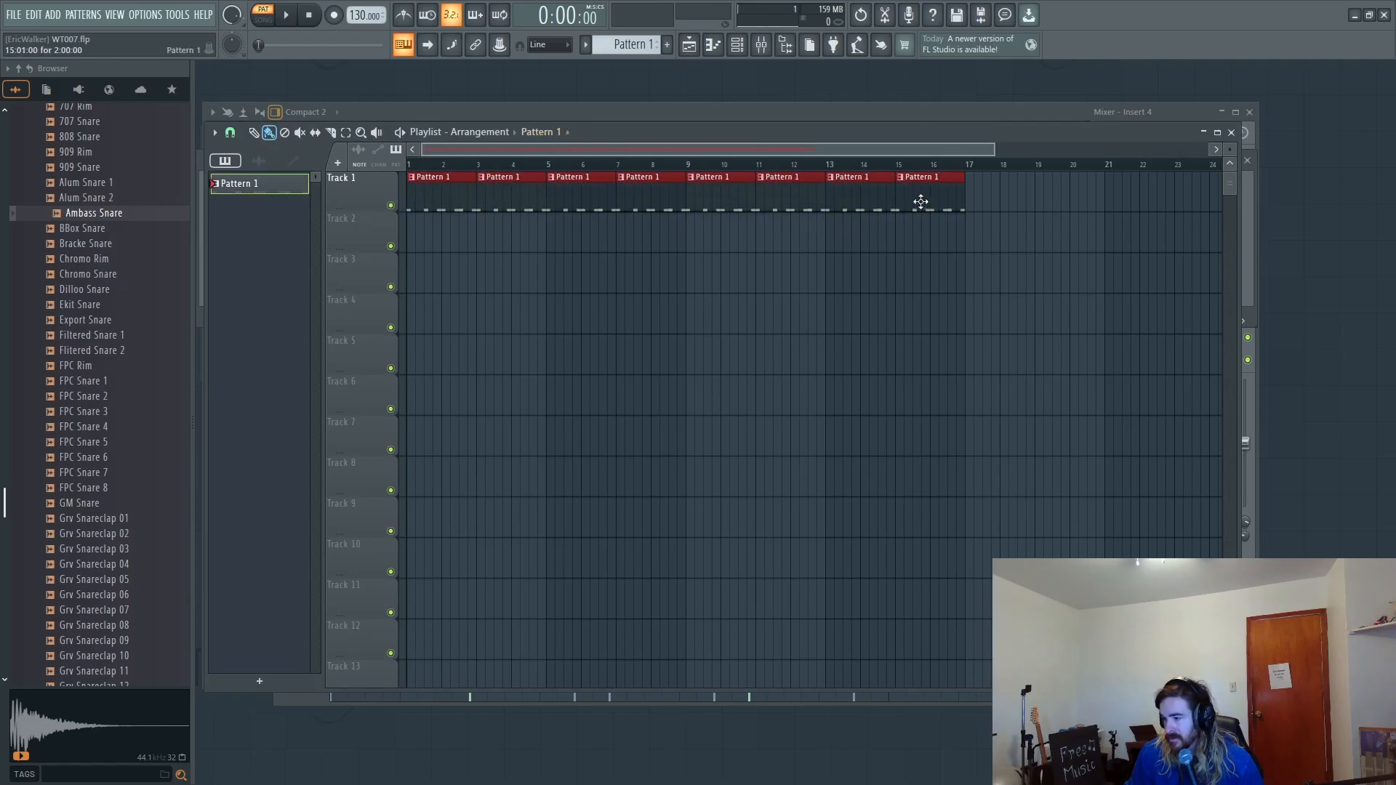
pyautogui.press('space')
pyautogui.press('space')
pyautogui.keyDown('ctrl'); pyautogui.click(735, 262); pyautogui.keyUp('ctrl')
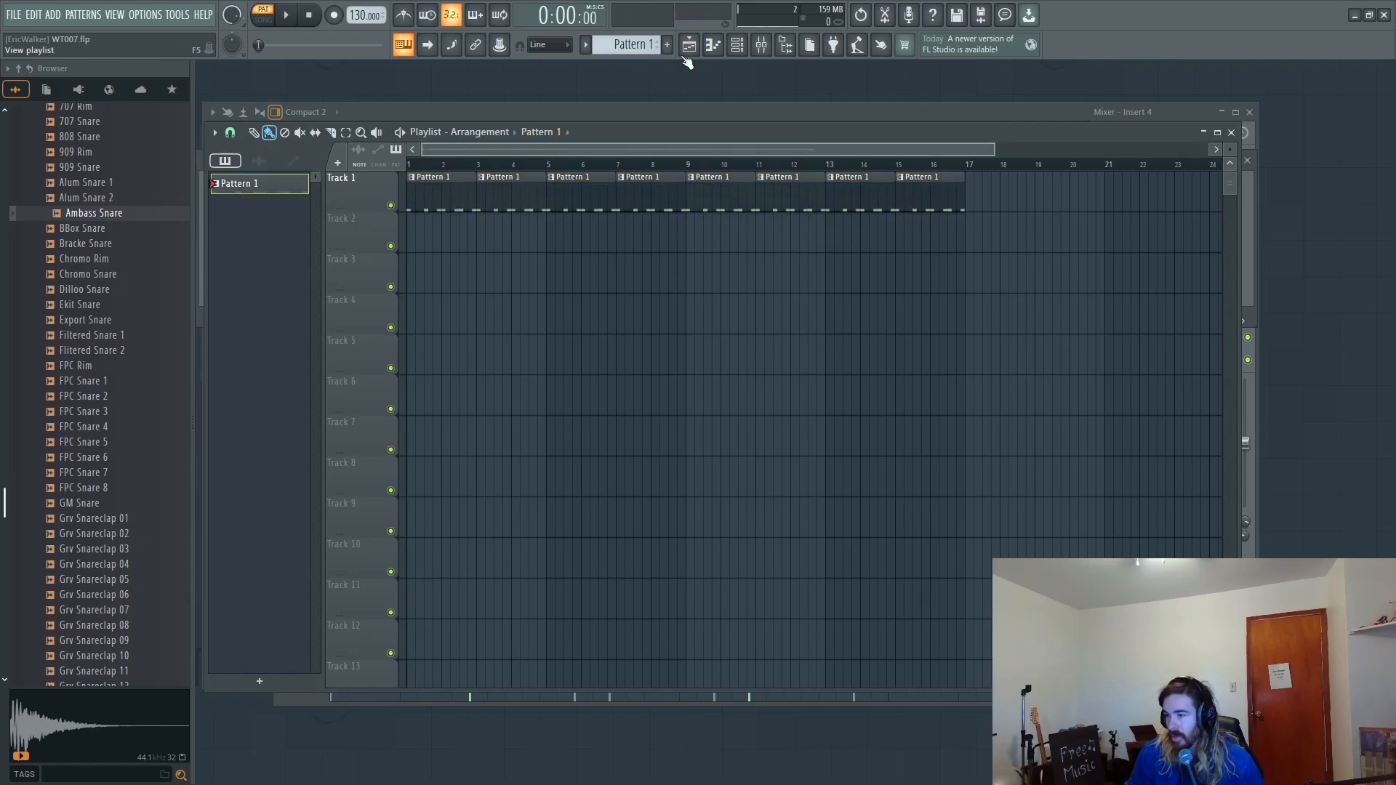
# Step: Insert a Toxic Biohazard instrument above the Ambass Snare in the channel rack
pyautogui.click(738, 45)
pyautogui.rightClick(395, 191)
pyautogui.moveTo(509, 319)
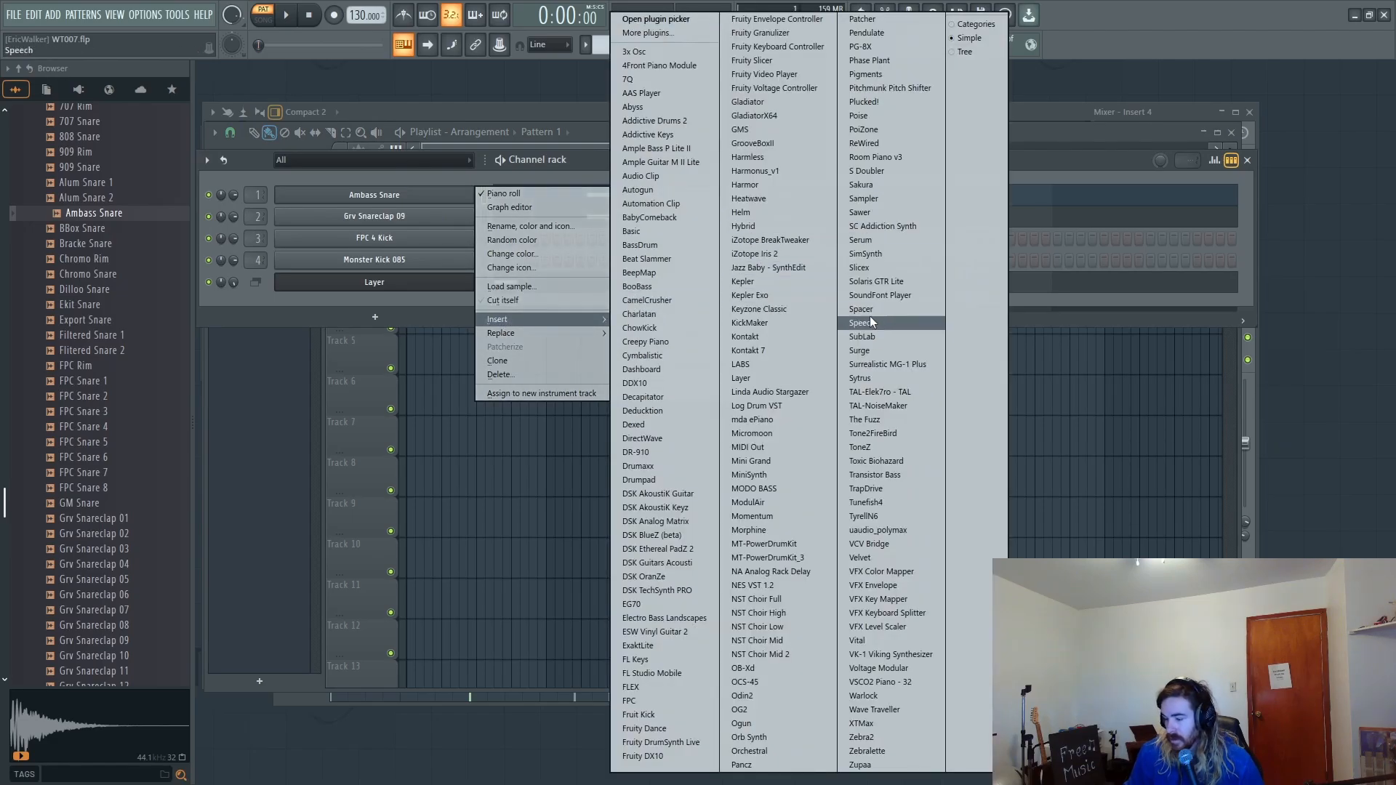
pyautogui.click(868, 458)
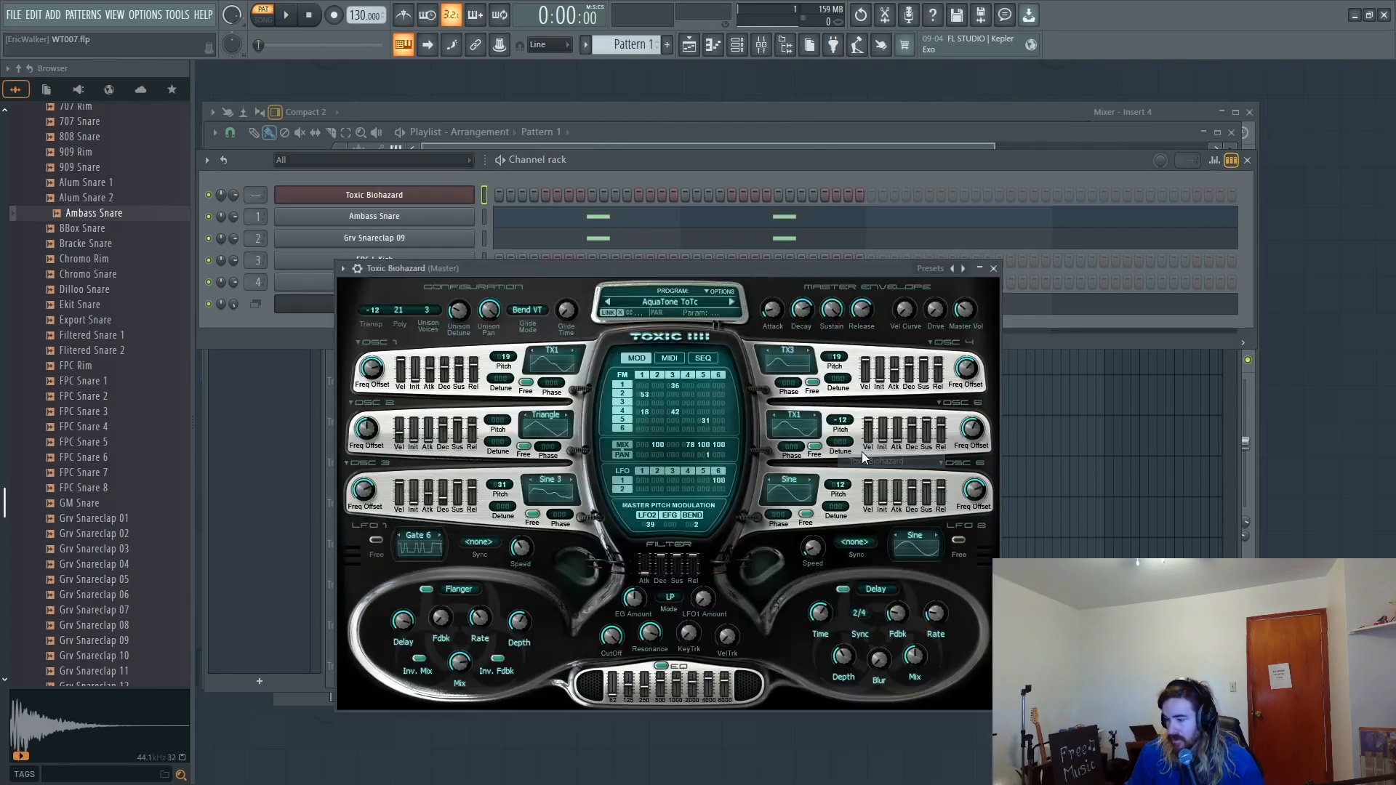
# Step: Load the 00 Default preset in Toxic Biohazard, reset the program, and play test notes
pyautogui.click(955, 268)
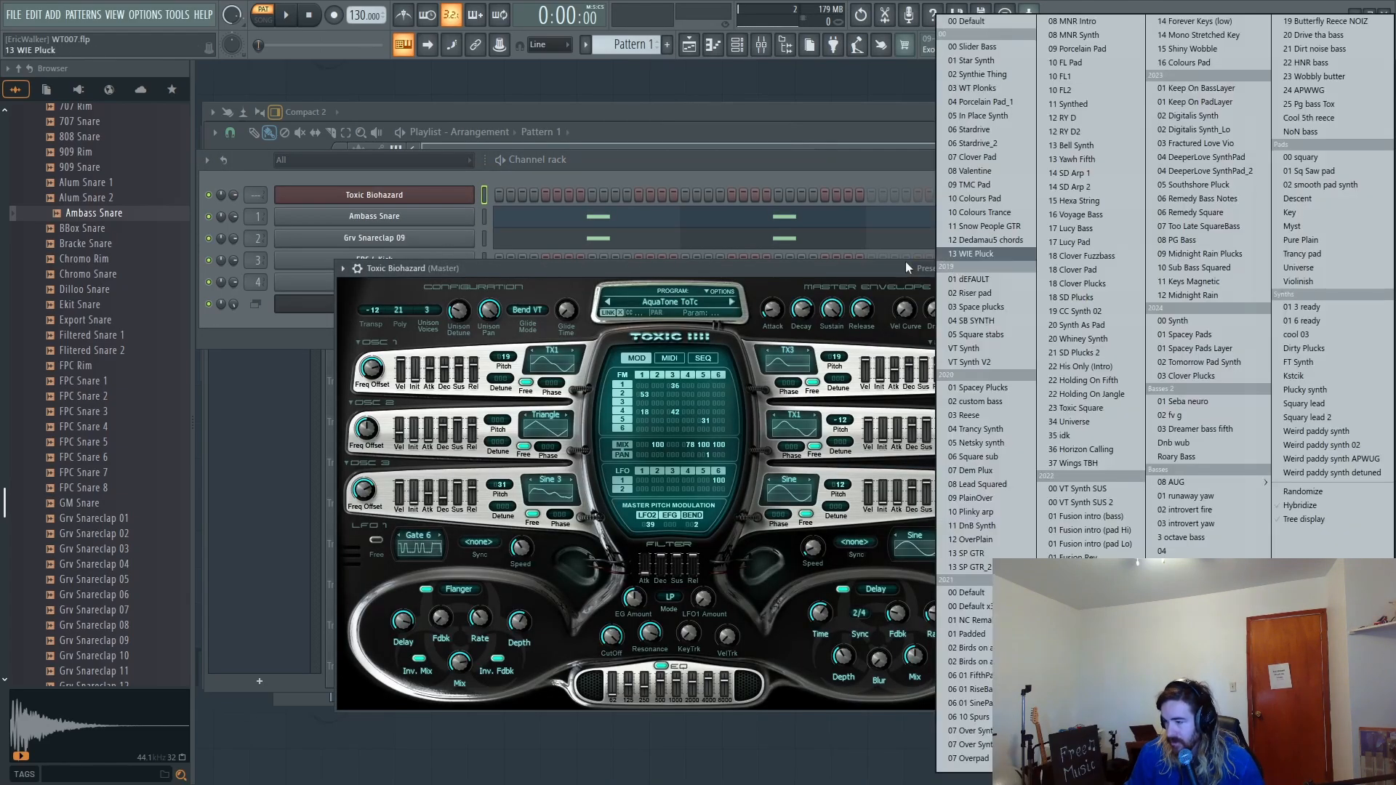
pyautogui.click(961, 23)
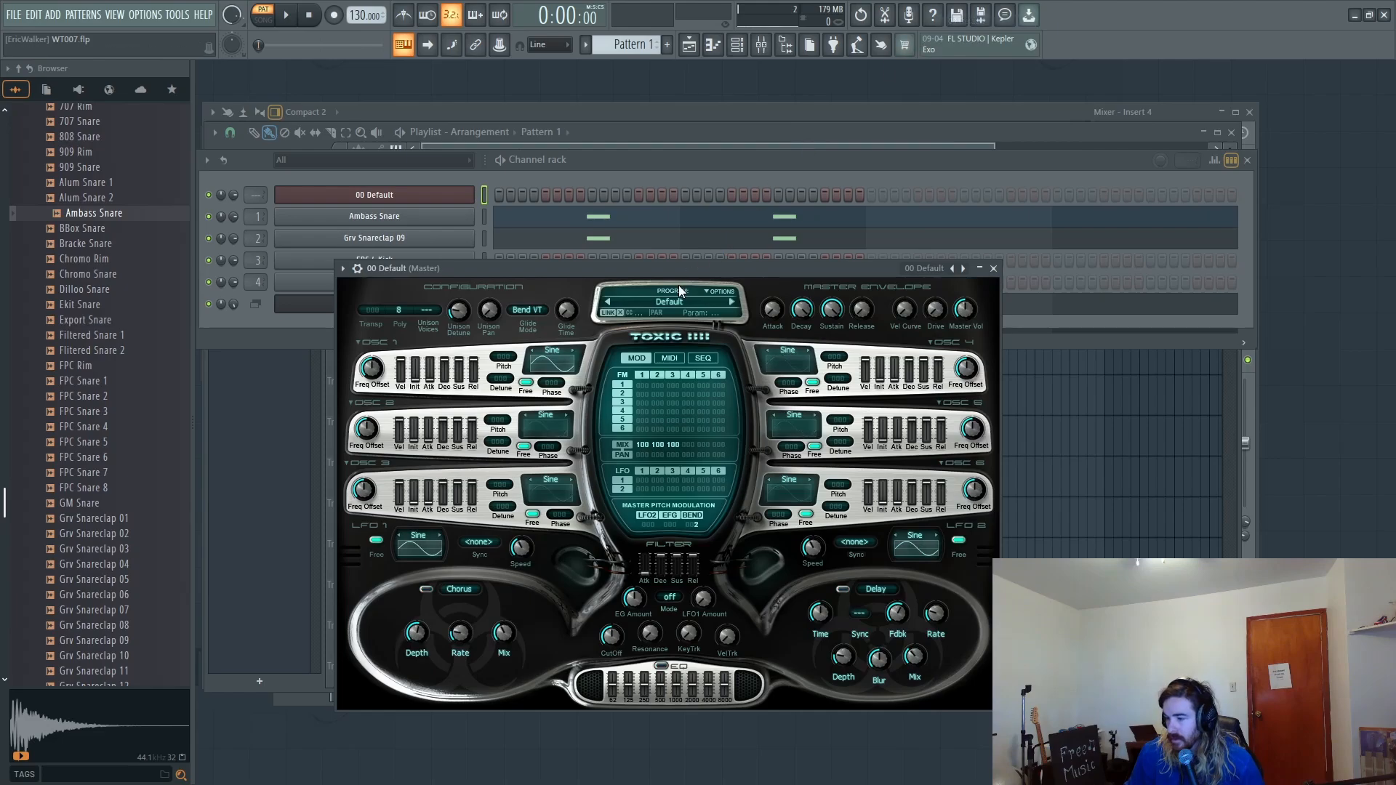
pyautogui.click(715, 291)
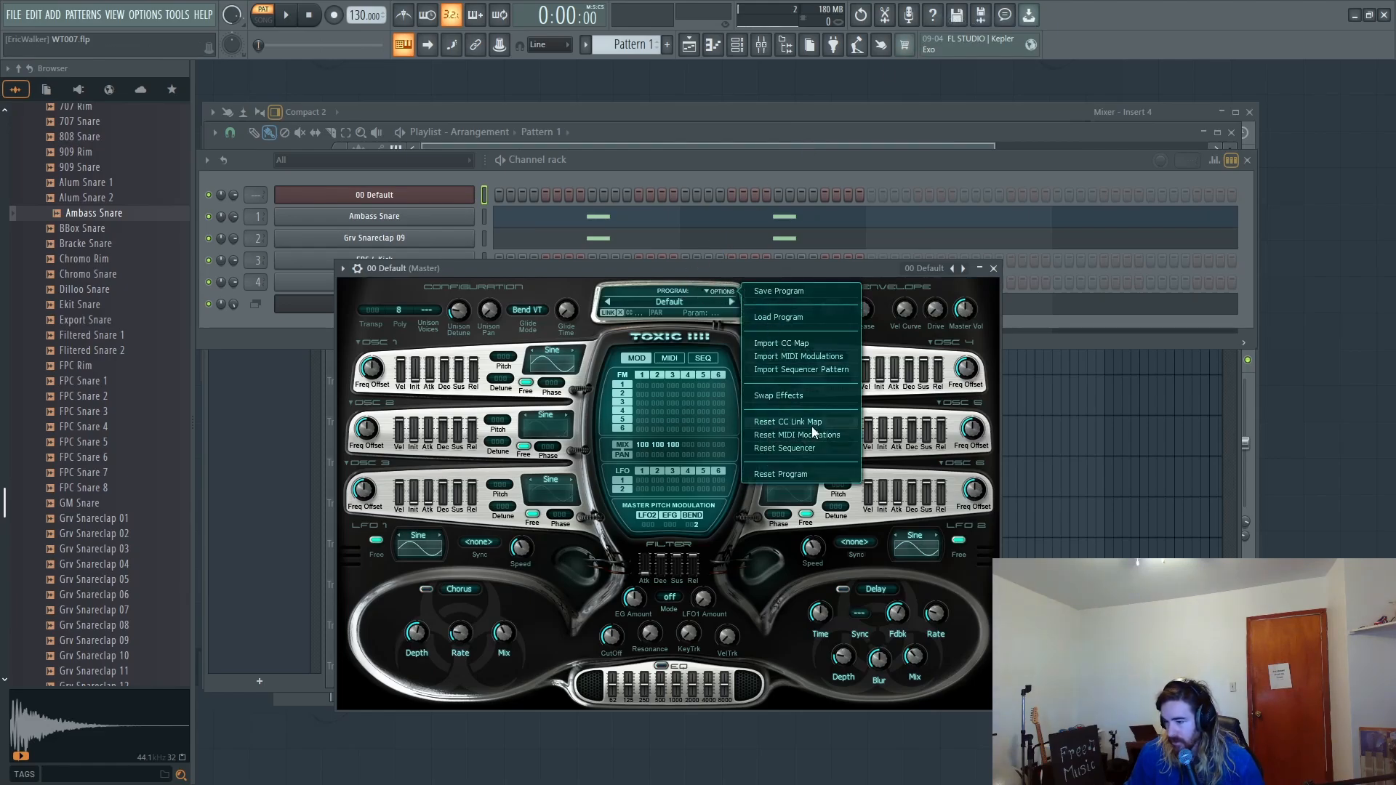
pyautogui.click(804, 471)
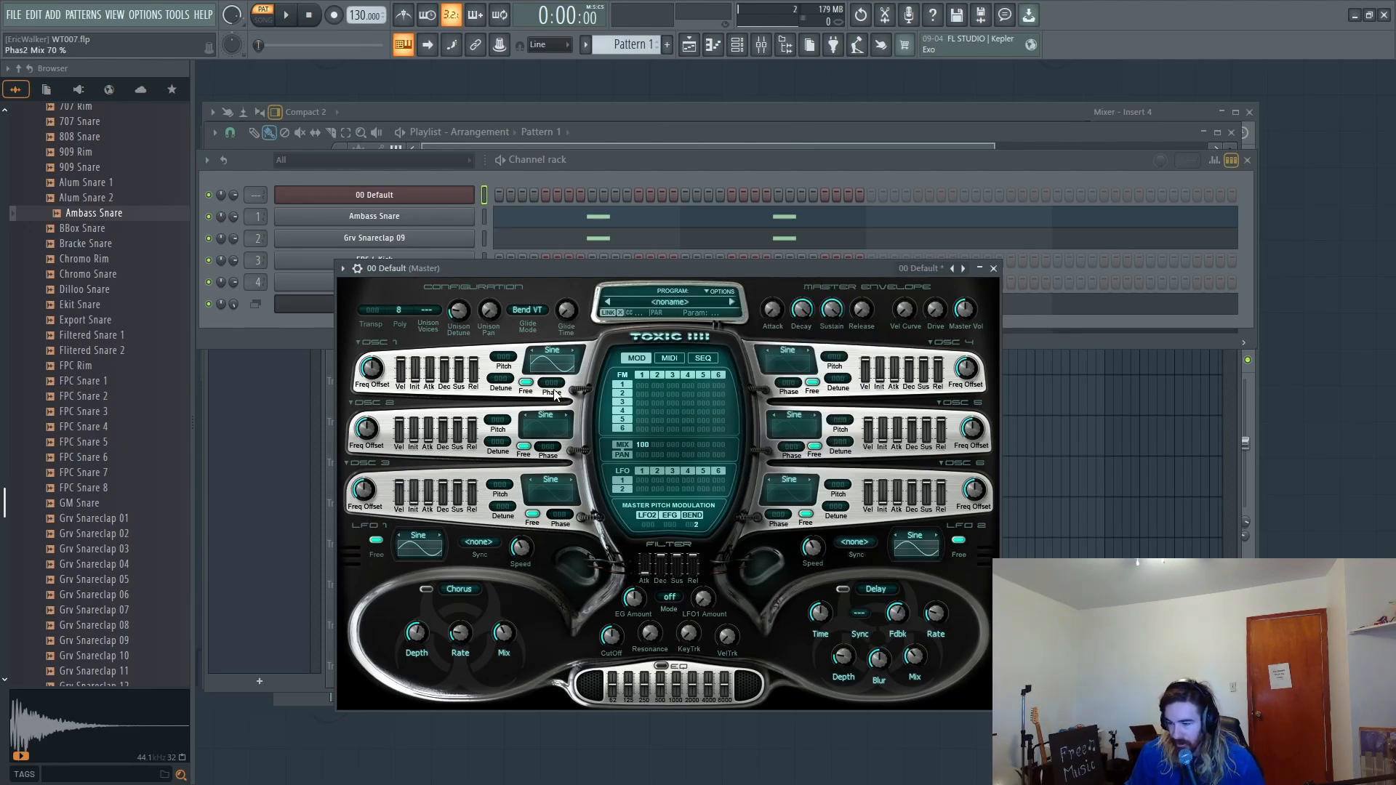
pyautogui.press('x')
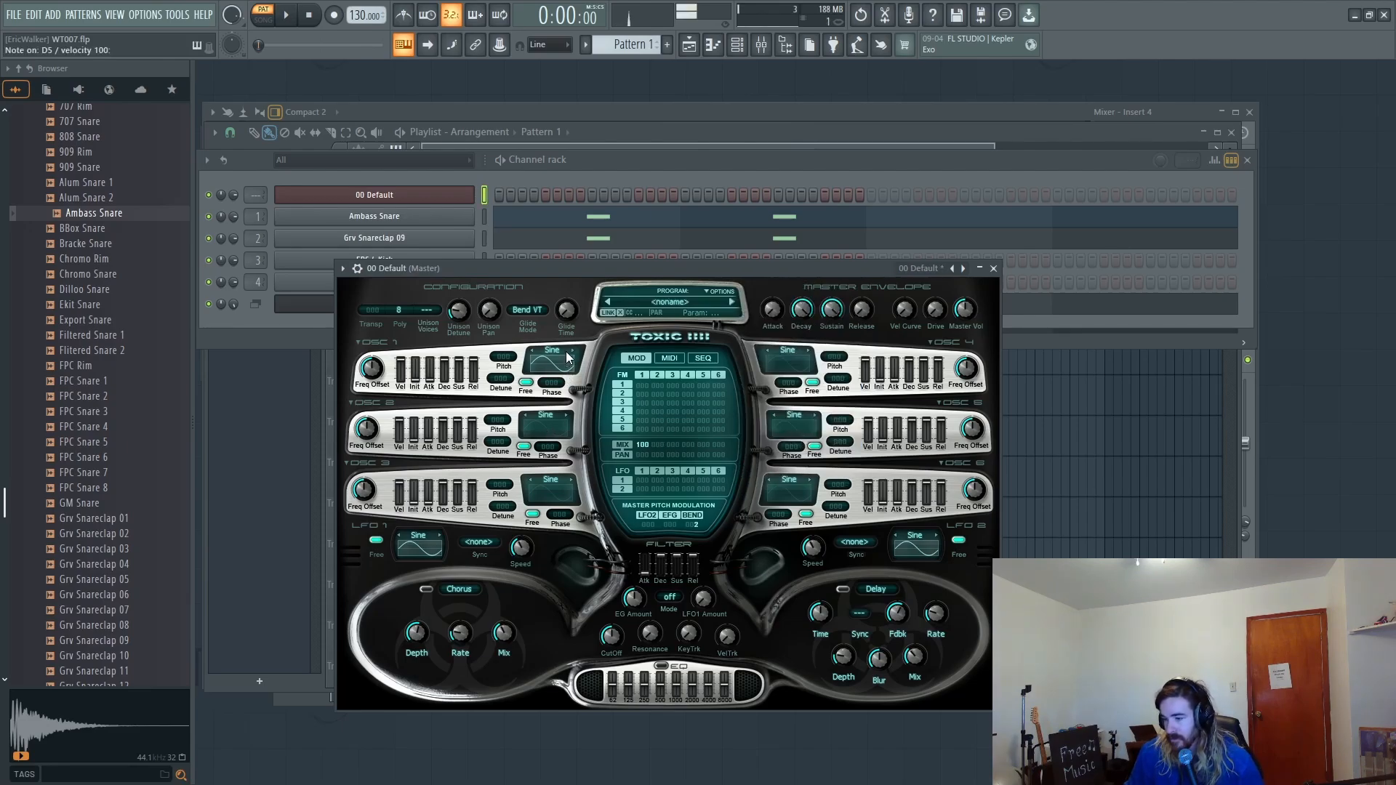
pyautogui.press('x')
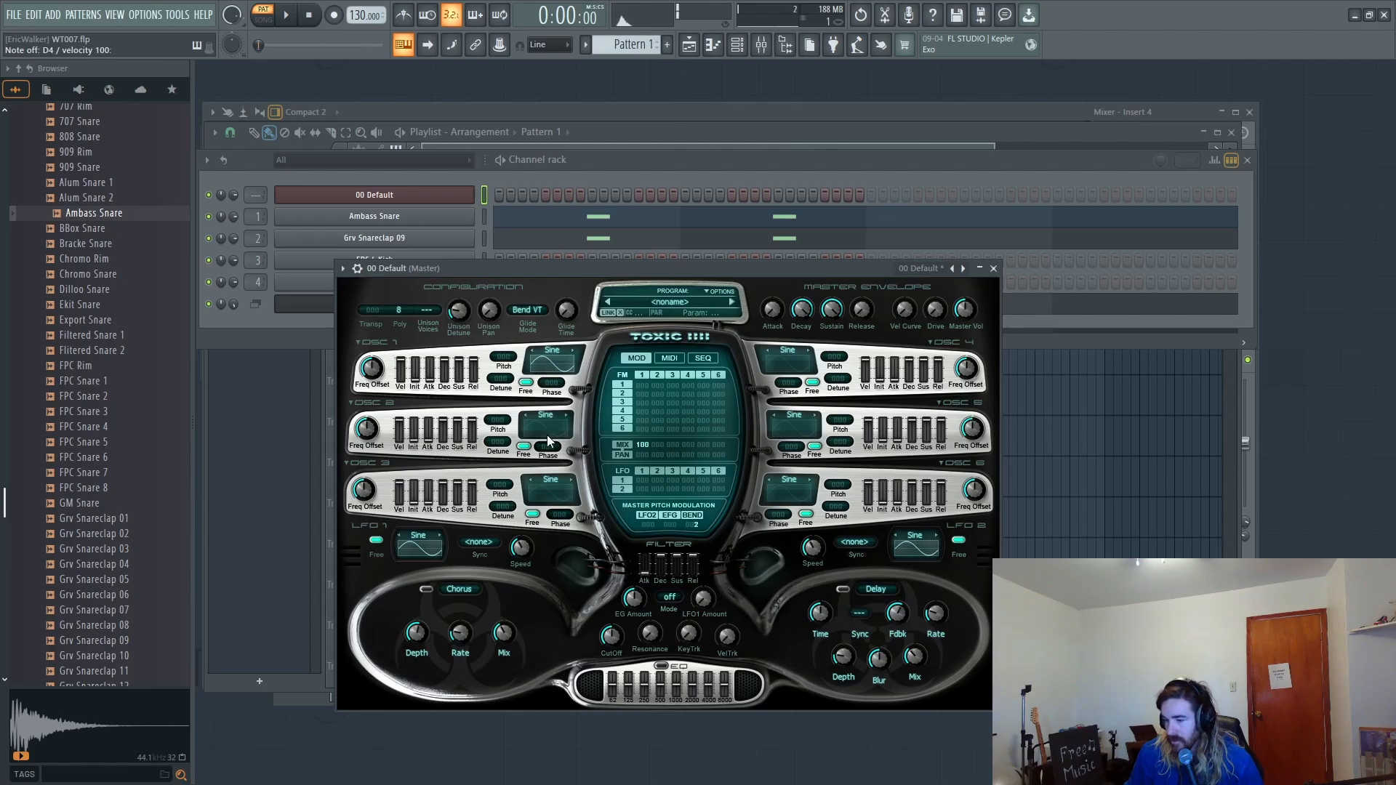
# Step: Enable oscillator 2 with its mix at 100, and set it to a Square waveform with a pitch of -12
pyautogui.click(545, 431)
pyautogui.press('x')
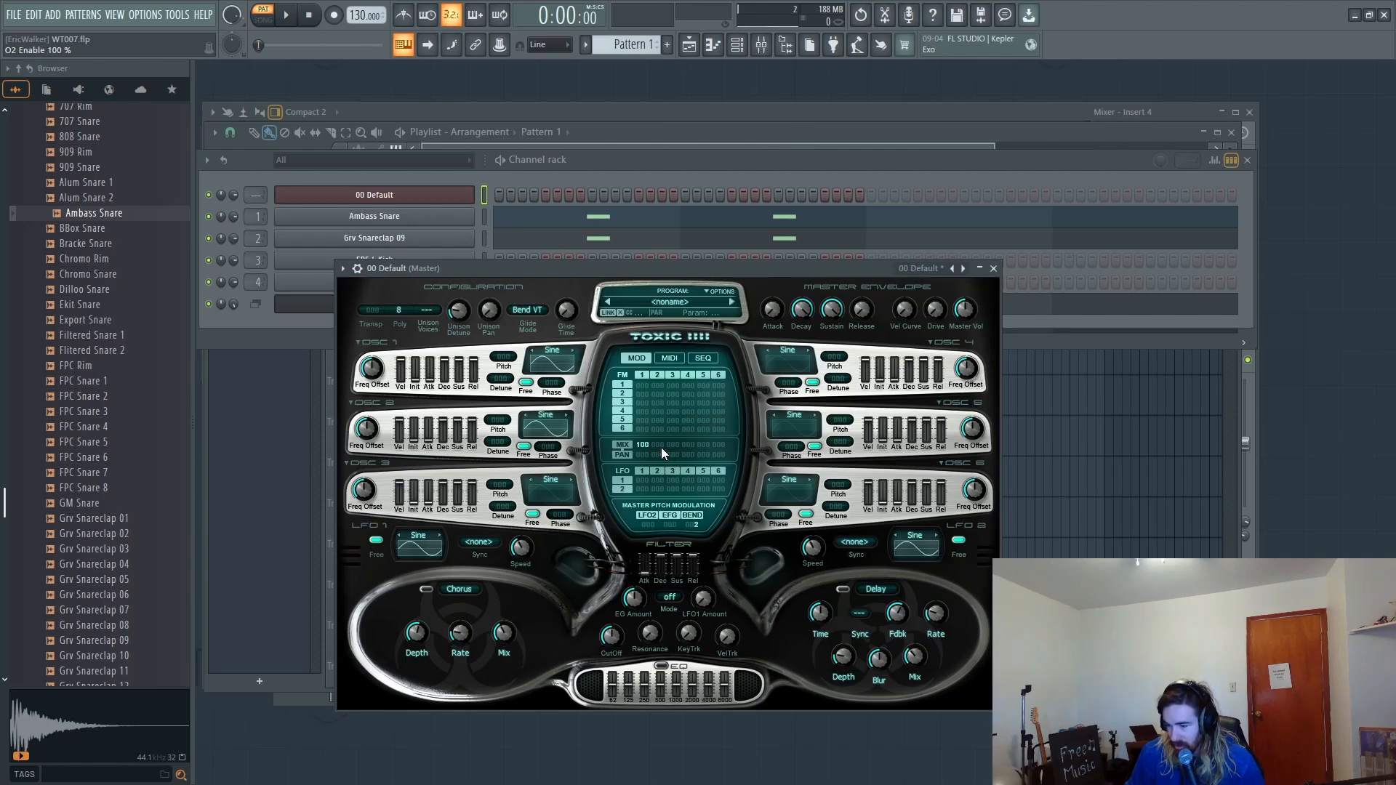
pyautogui.moveTo(657, 445); pyautogui.dragTo(657, 407)
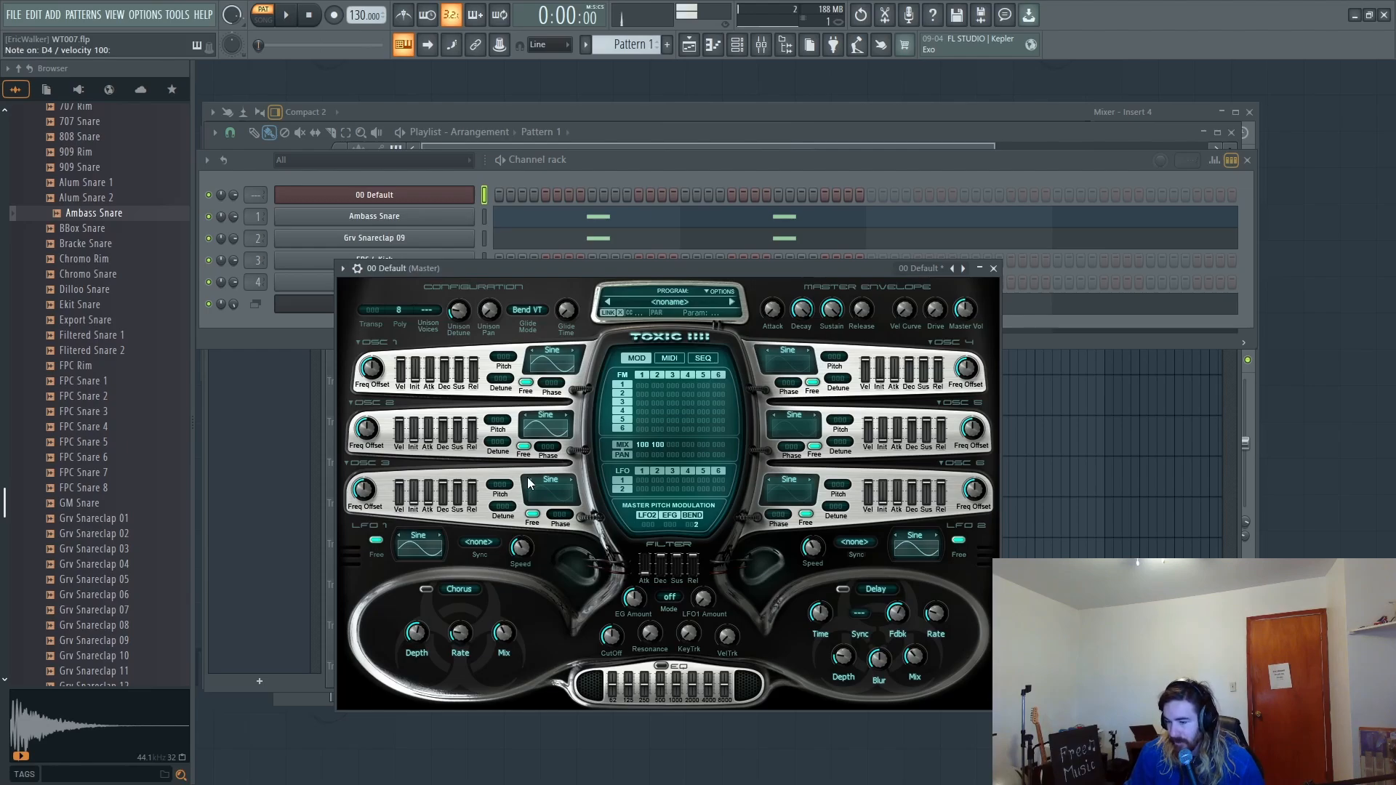
pyautogui.click(569, 413)
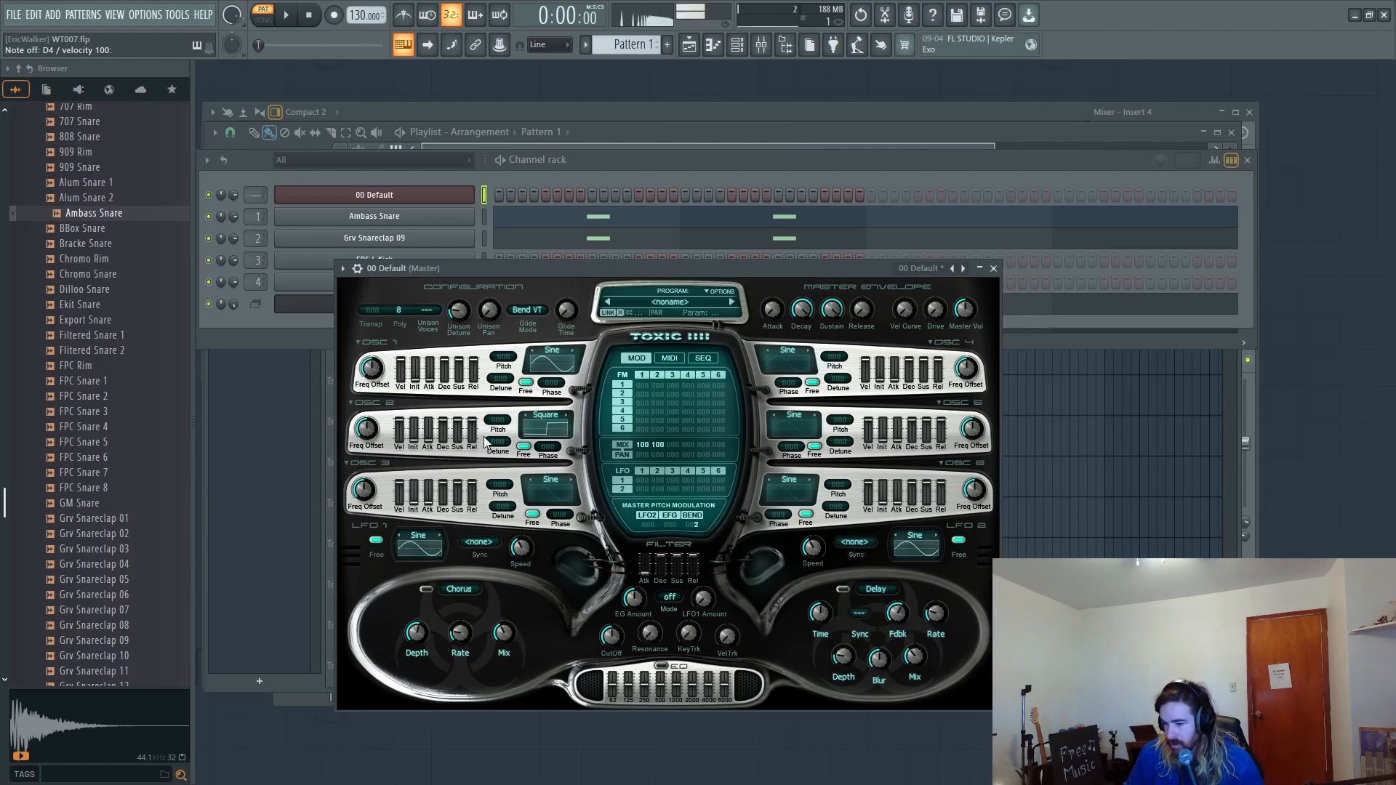
pyautogui.moveTo(497, 421); pyautogui.dragTo(497, 447)
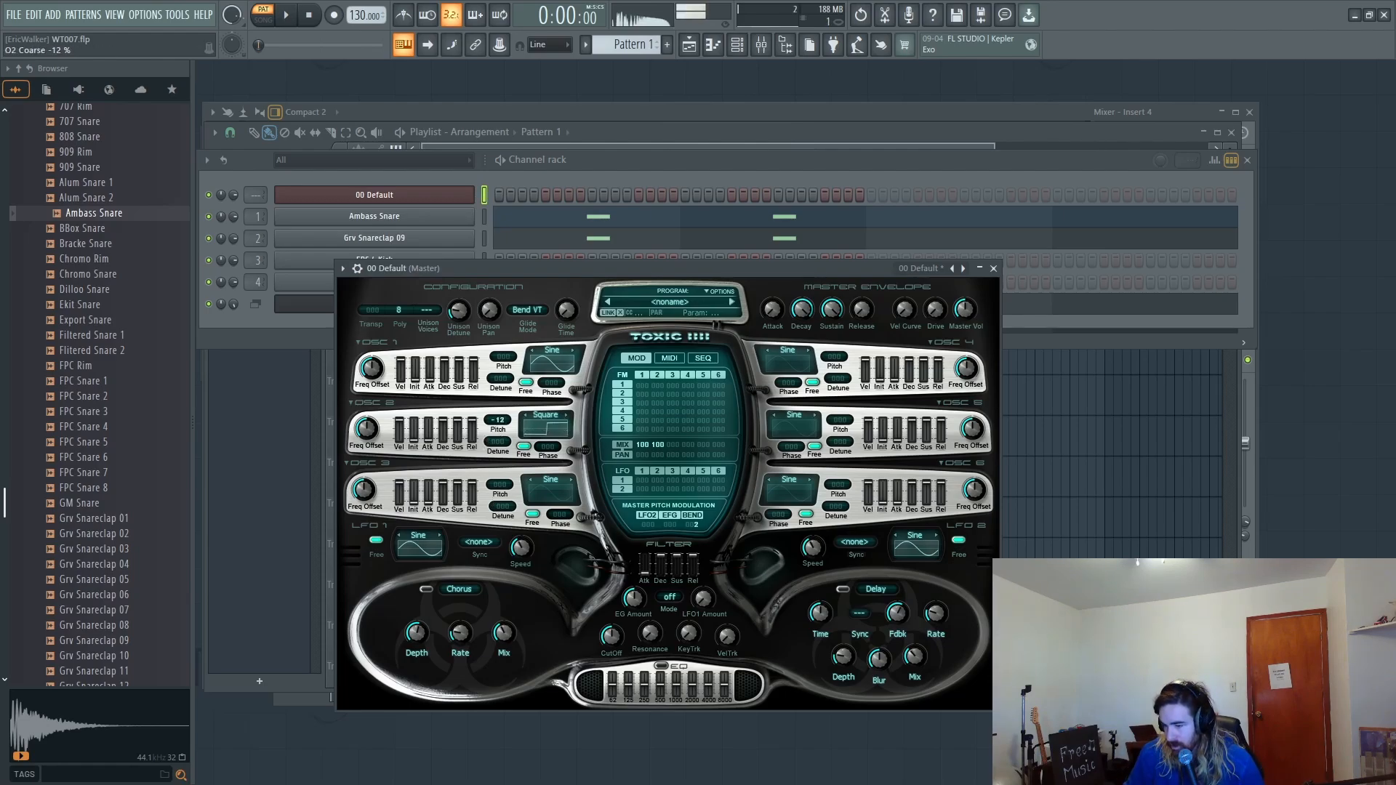
pyautogui.press('x')
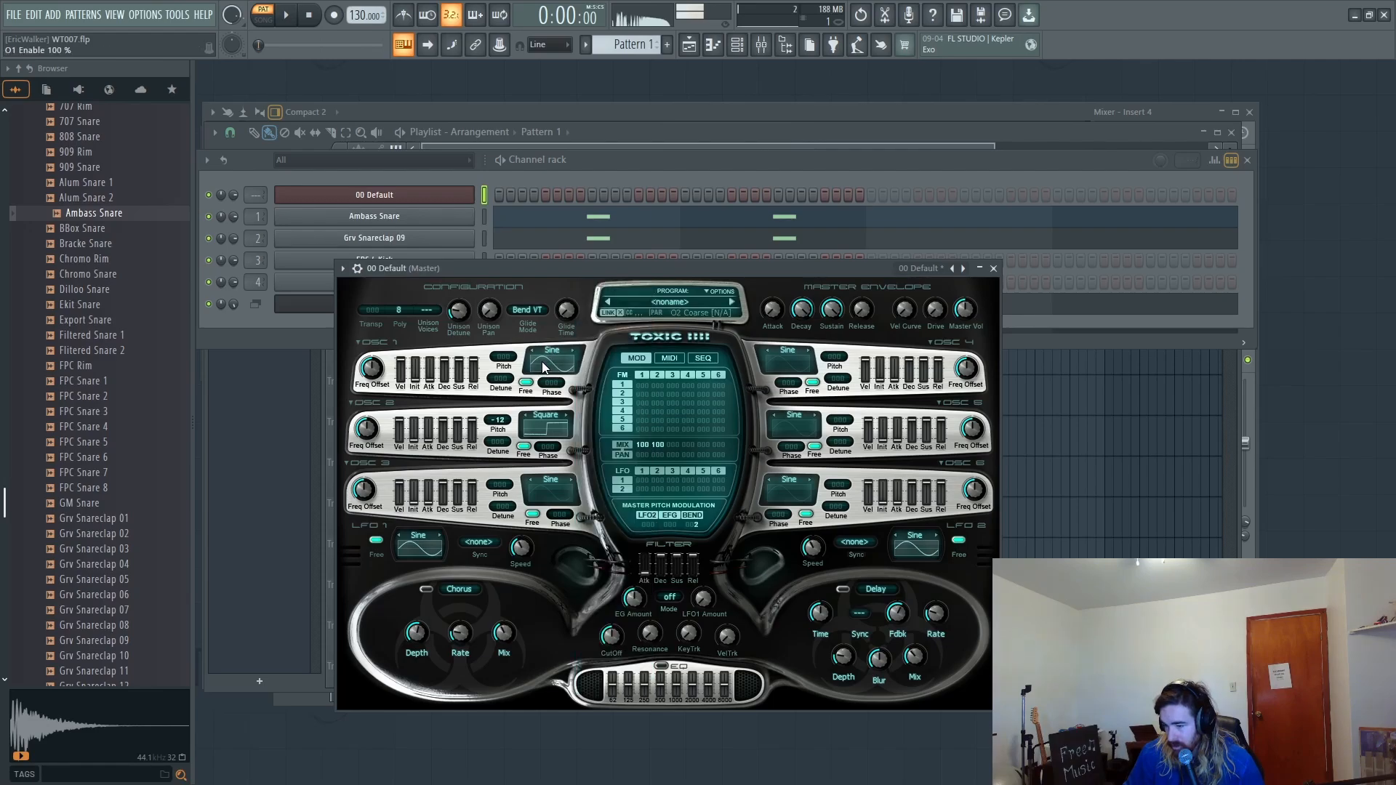
# Step: Change oscillator 1's waveform to TriPow2 and play a test note
pyautogui.click(573, 355)
pyautogui.click(573, 355)
pyautogui.click(573, 356)
pyautogui.click(573, 355)
pyautogui.click(573, 355)
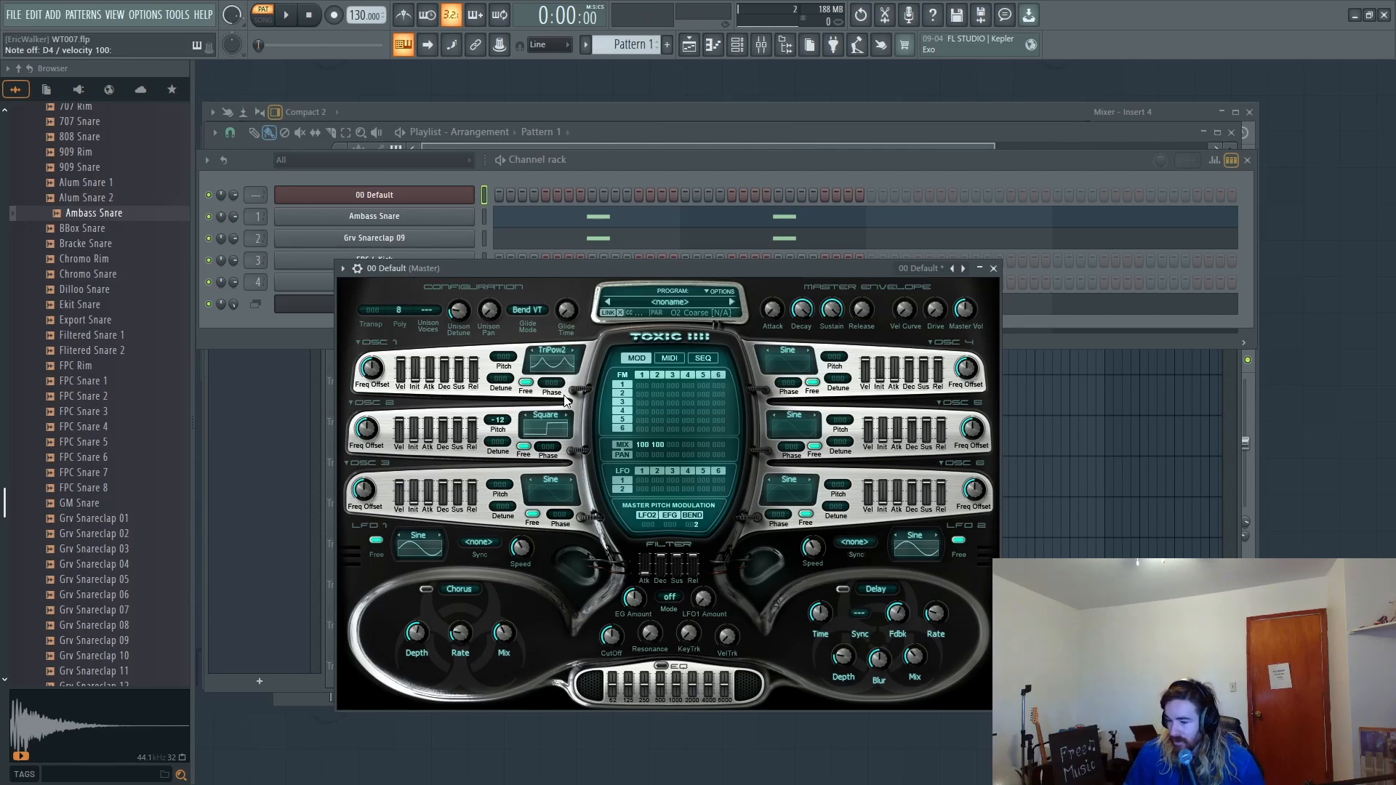
pyautogui.press('x')
# Step: Set the FM matrix's column 2 amounts to 58 in row 1 and 71 in row 2, and audition the sound
pyautogui.moveTo(658, 393); pyautogui.dragTo(655, 346)
pyautogui.press('x')
pyautogui.press('x')
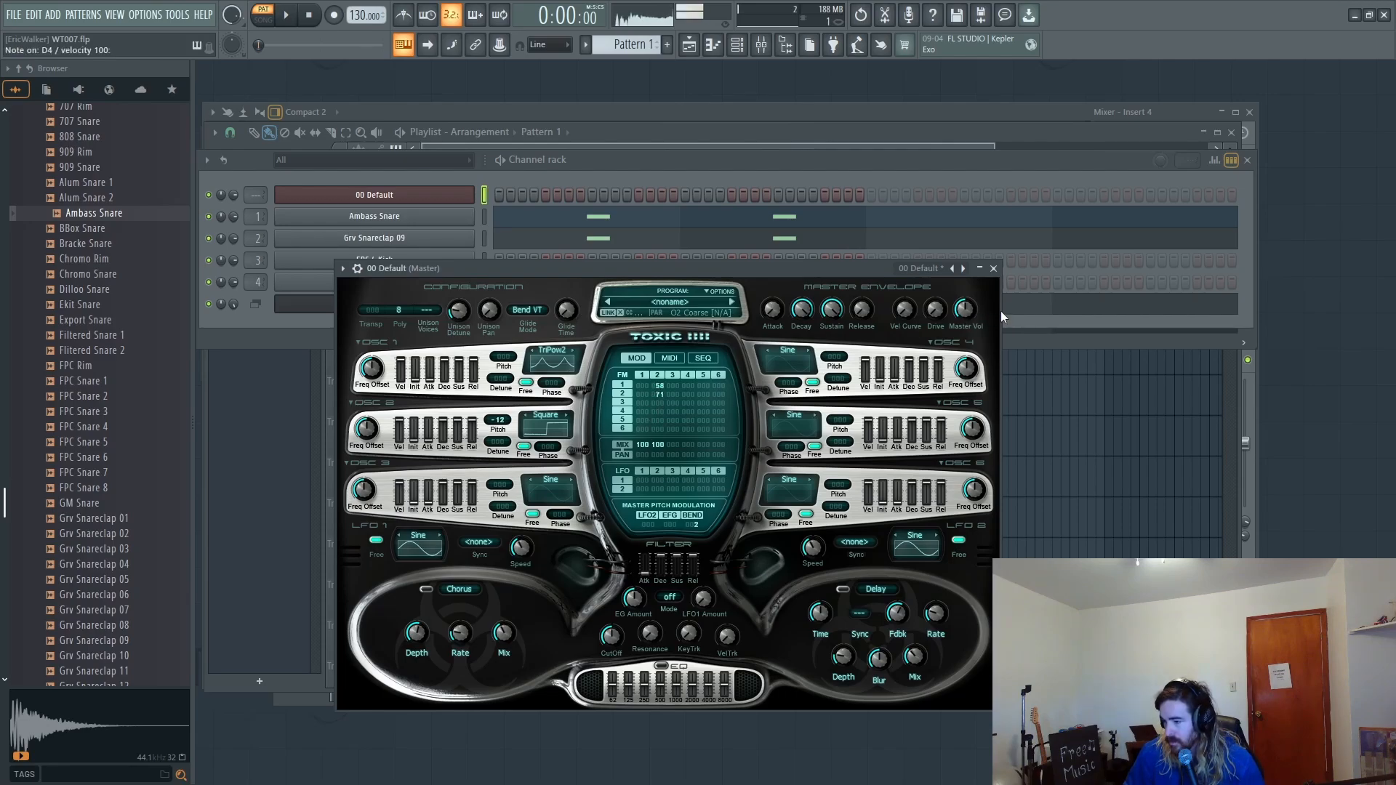
# Step: Raise the synth's Drive distortion to 55% and audition the result
pyautogui.moveTo(935, 309); pyautogui.dragTo(934, 271)
pyautogui.press('x')
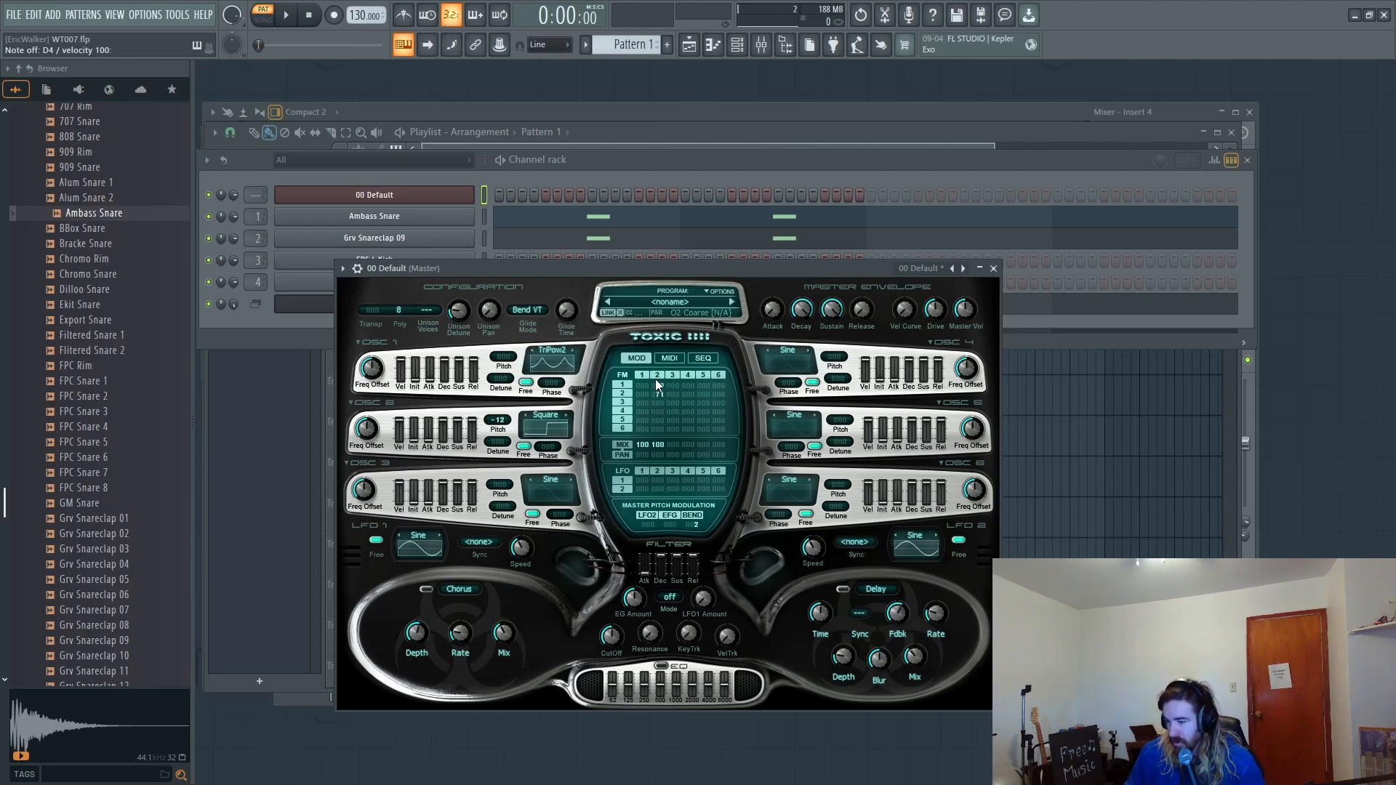
pyautogui.click(935, 314)
pyautogui.moveTo(934, 309); pyautogui.dragTo(936, 312)
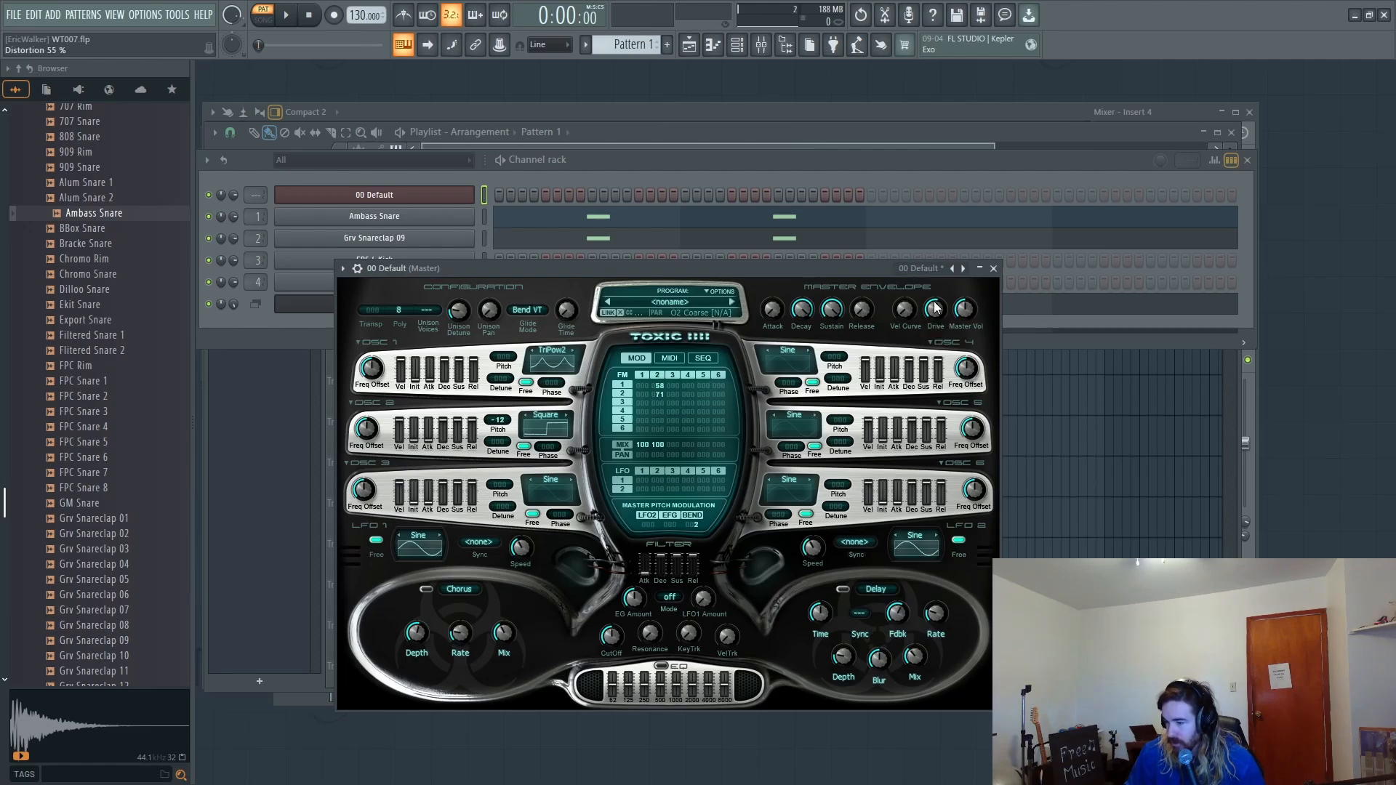
# Step: Audition the distorted Toxic Biohazard patch and set its transpose to -12
pyautogui.press('z')
pyautogui.press('z')
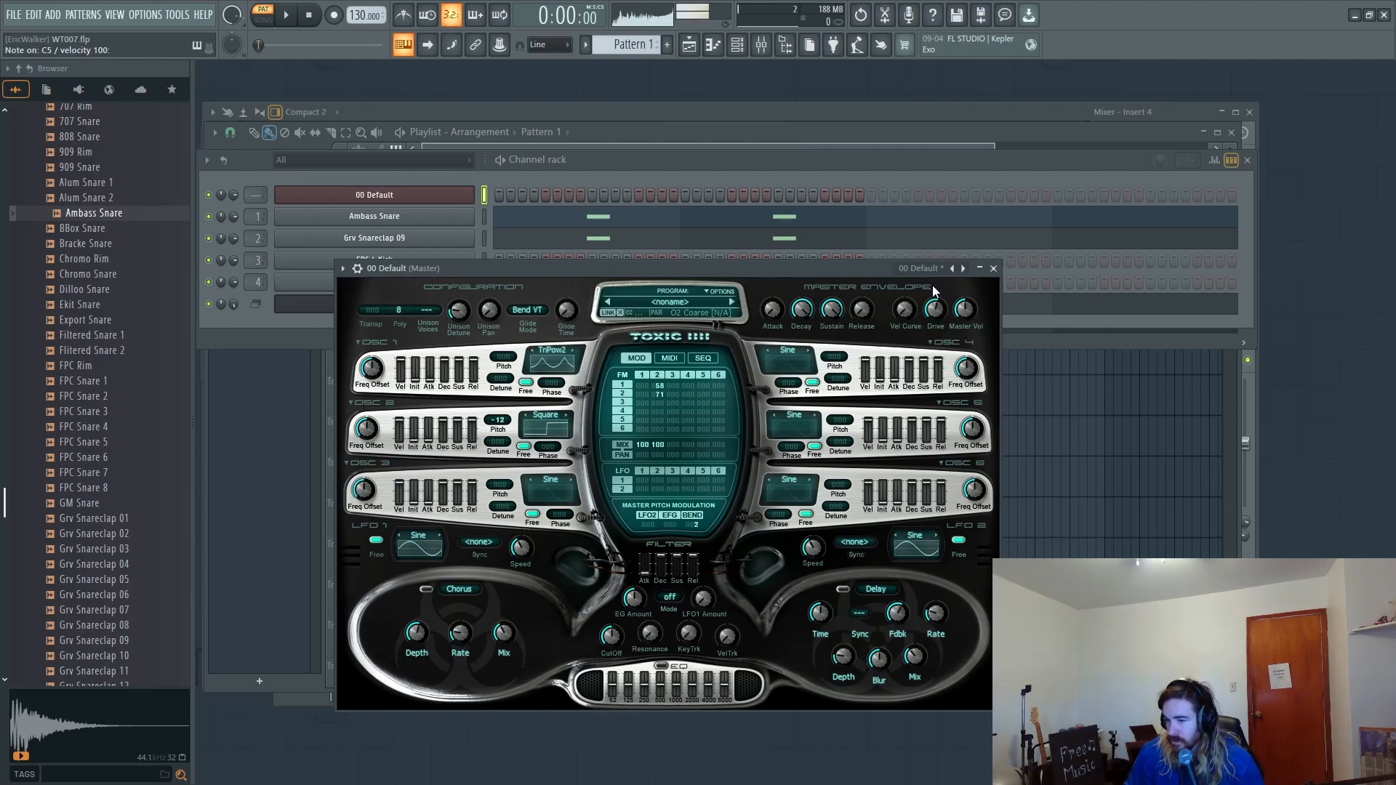
pyautogui.press('z')
pyautogui.press('z')
pyautogui.press('z')
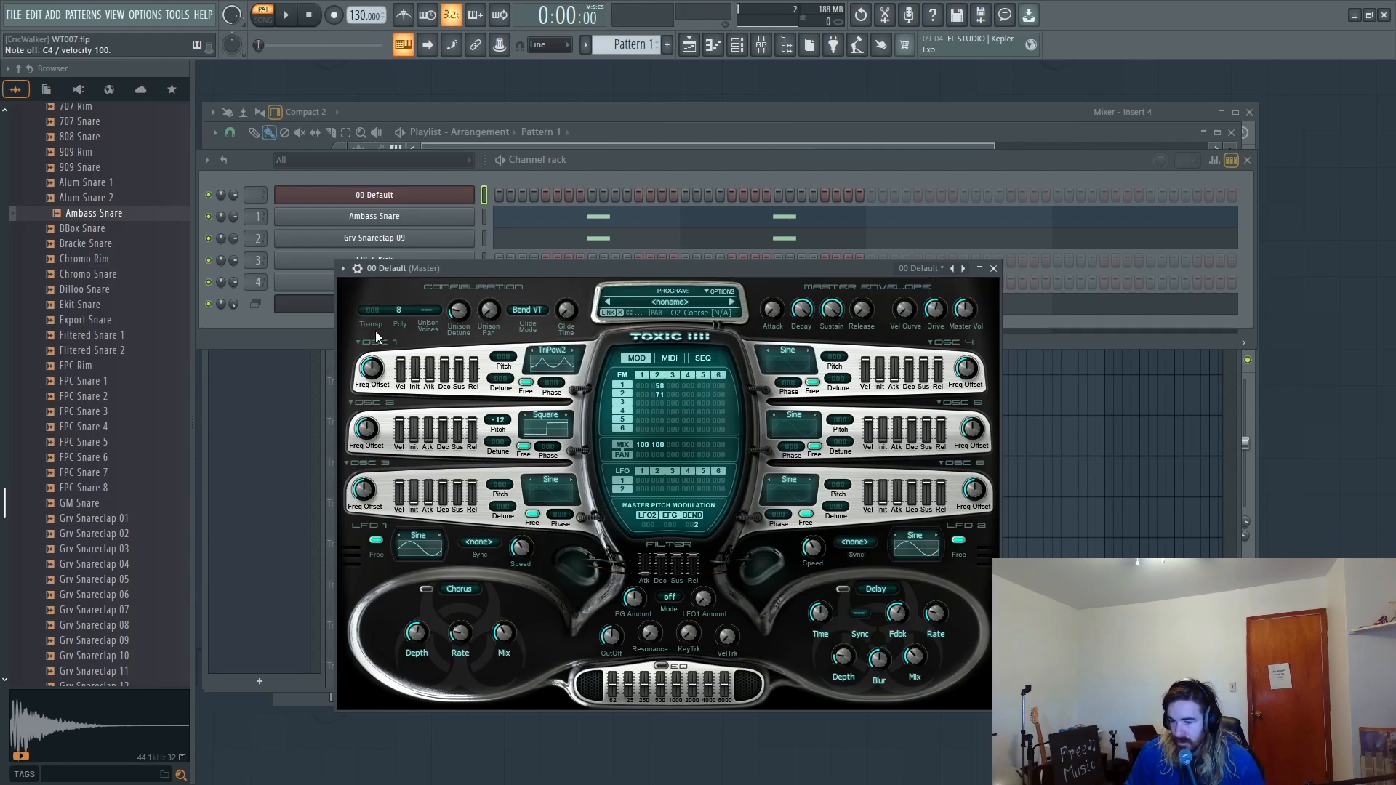
pyautogui.moveTo(369, 312); pyautogui.dragTo(369, 315)
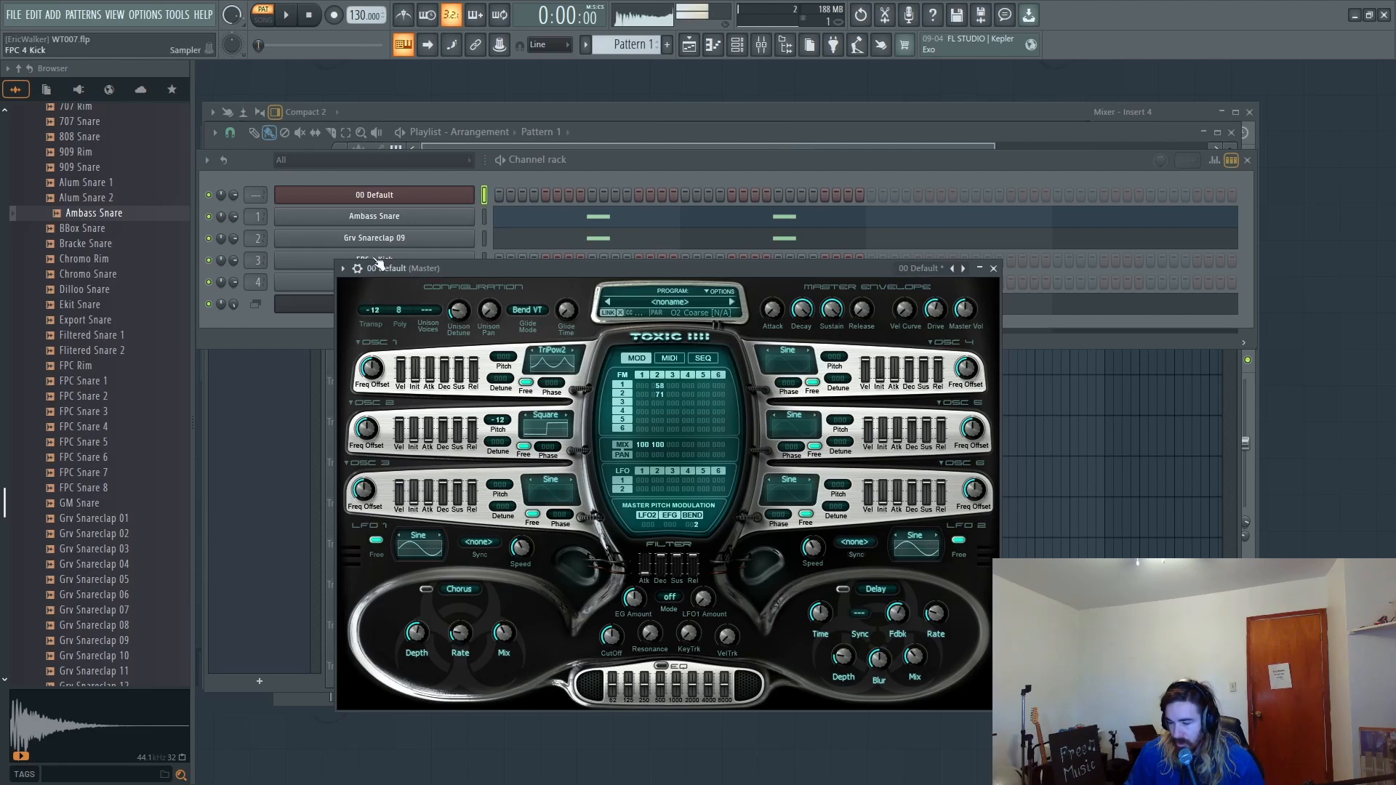
# Step: Set the patch to 3 unison voices with unison detune at 4% and unison pan at 50%, and play test notes
pyautogui.click(429, 312)
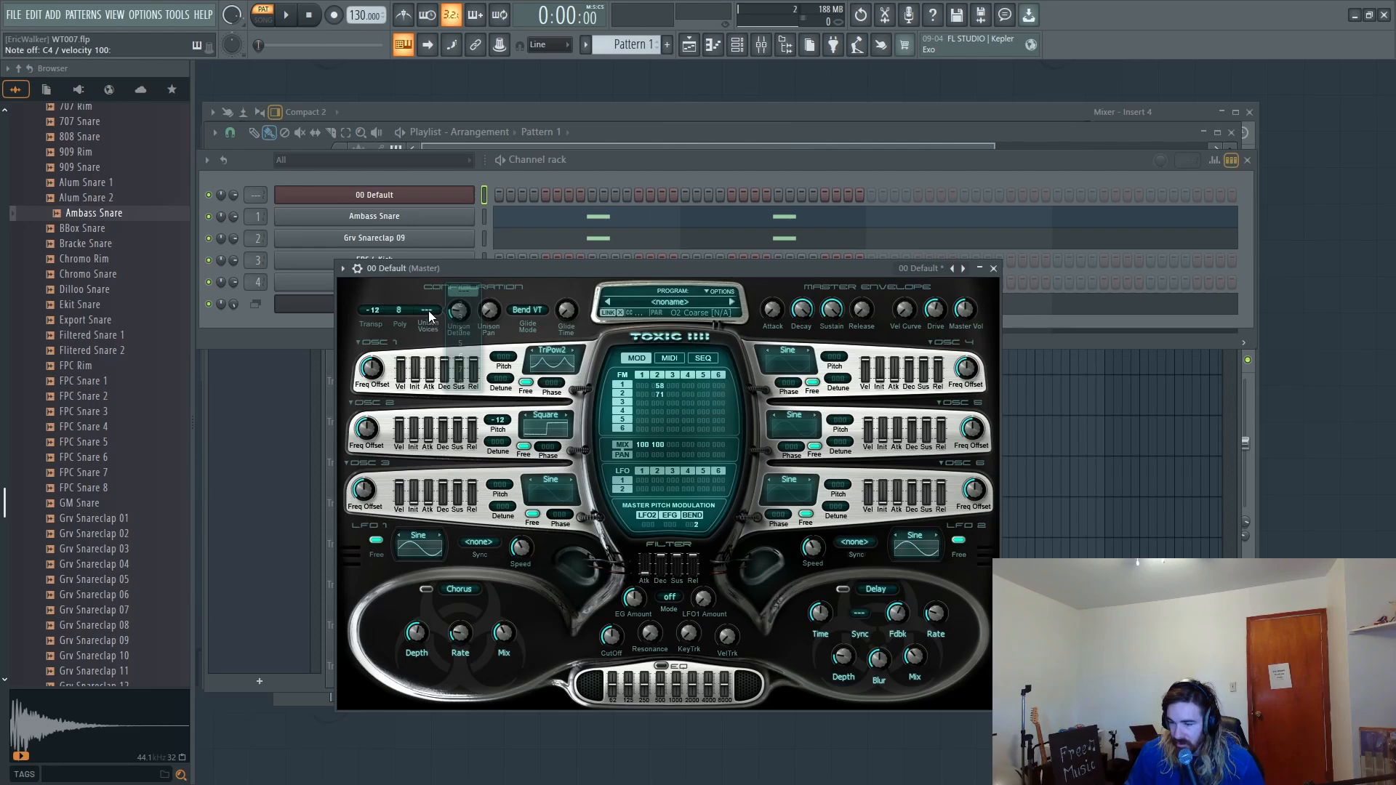
pyautogui.click(474, 319)
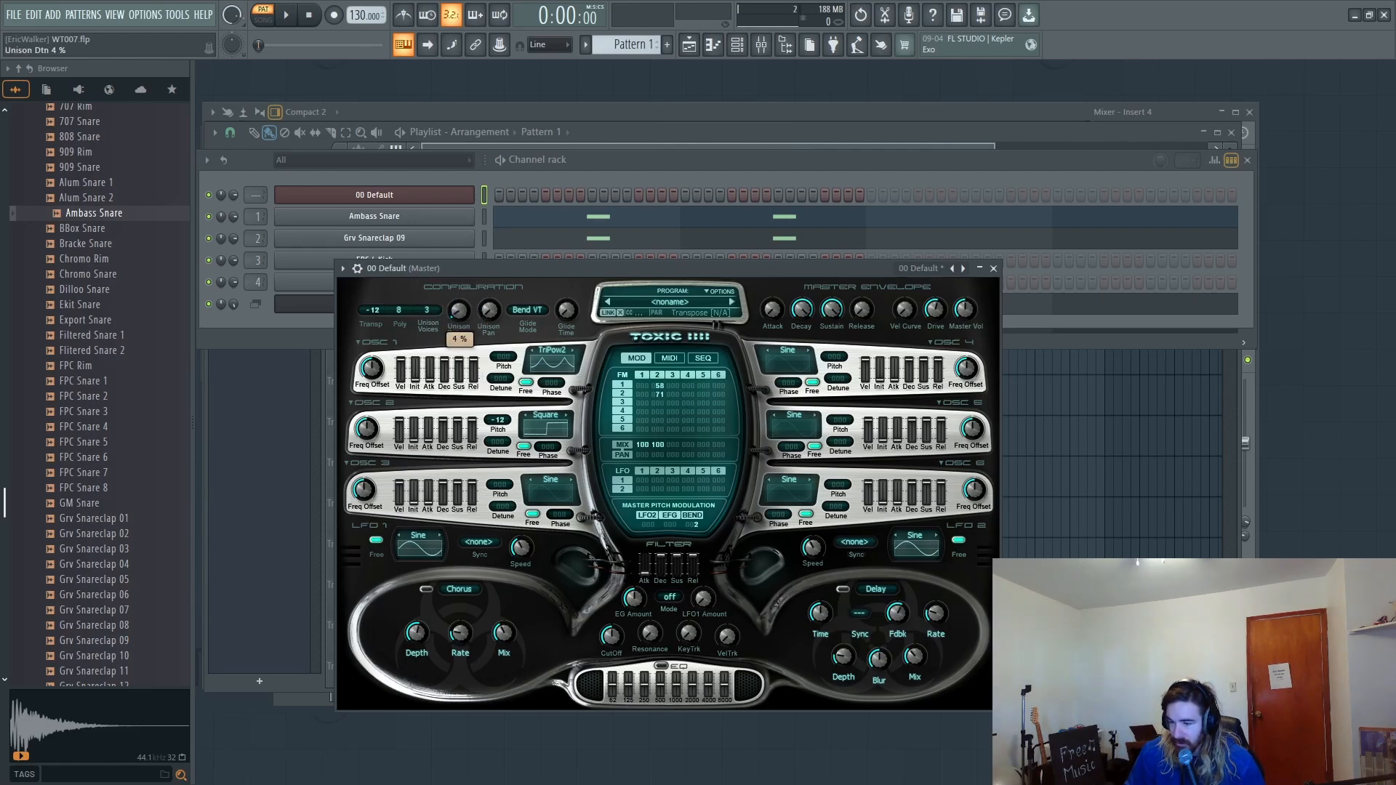
pyautogui.moveTo(493, 320); pyautogui.dragTo(492, 319)
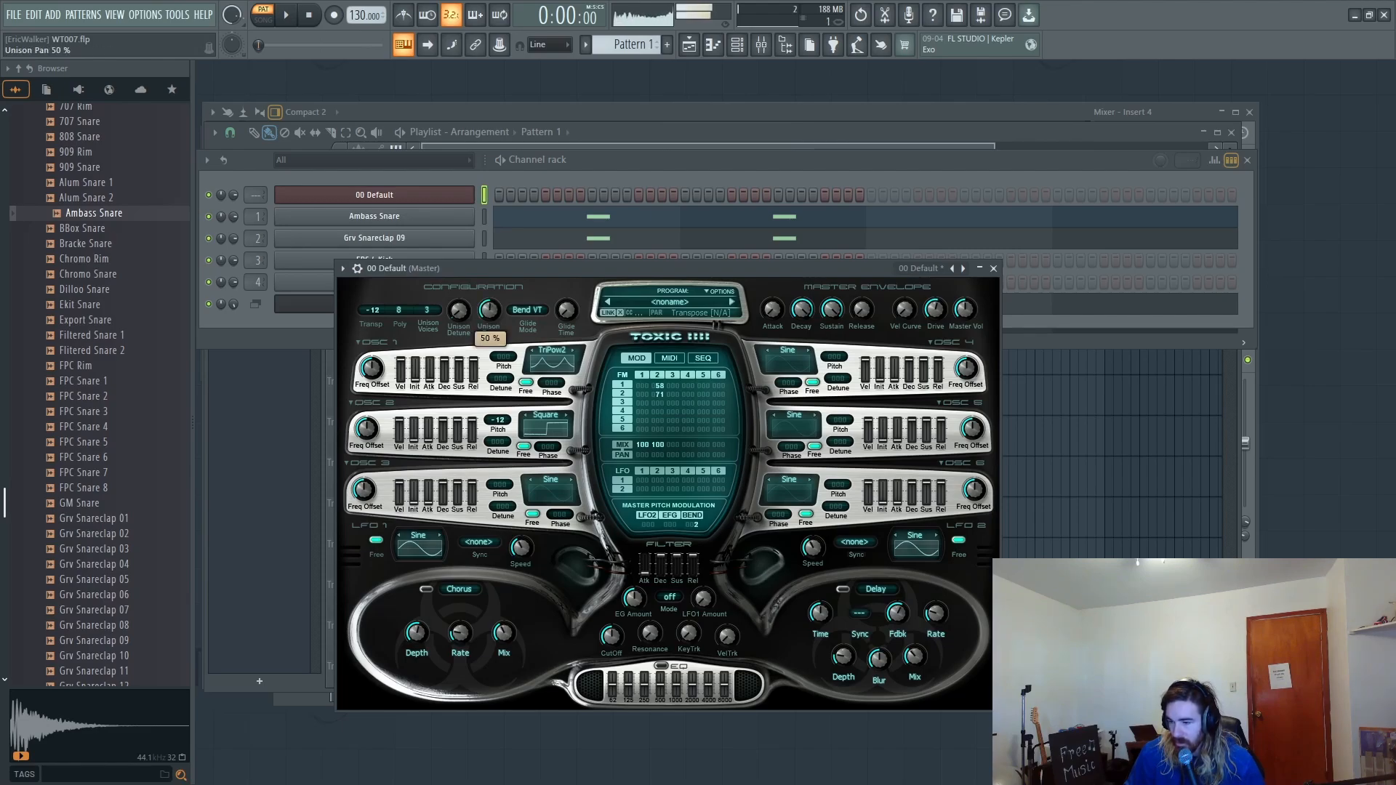
pyautogui.press('n')
pyautogui.press('n')
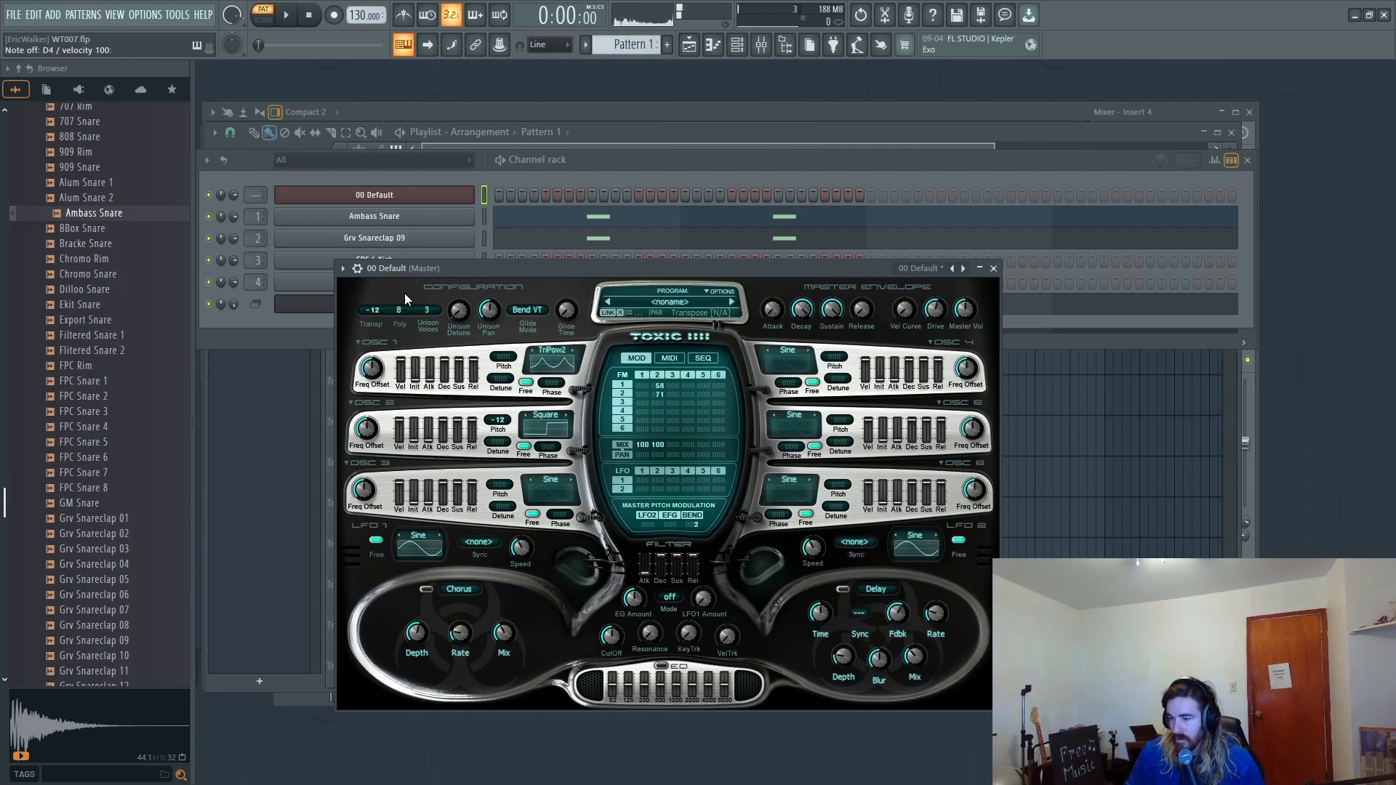
# Step: Insert a Sytrus channel after the Toxic Biohazard channel and load its Default preset
pyautogui.rightClick(468, 194)
pyautogui.moveTo(515, 305)
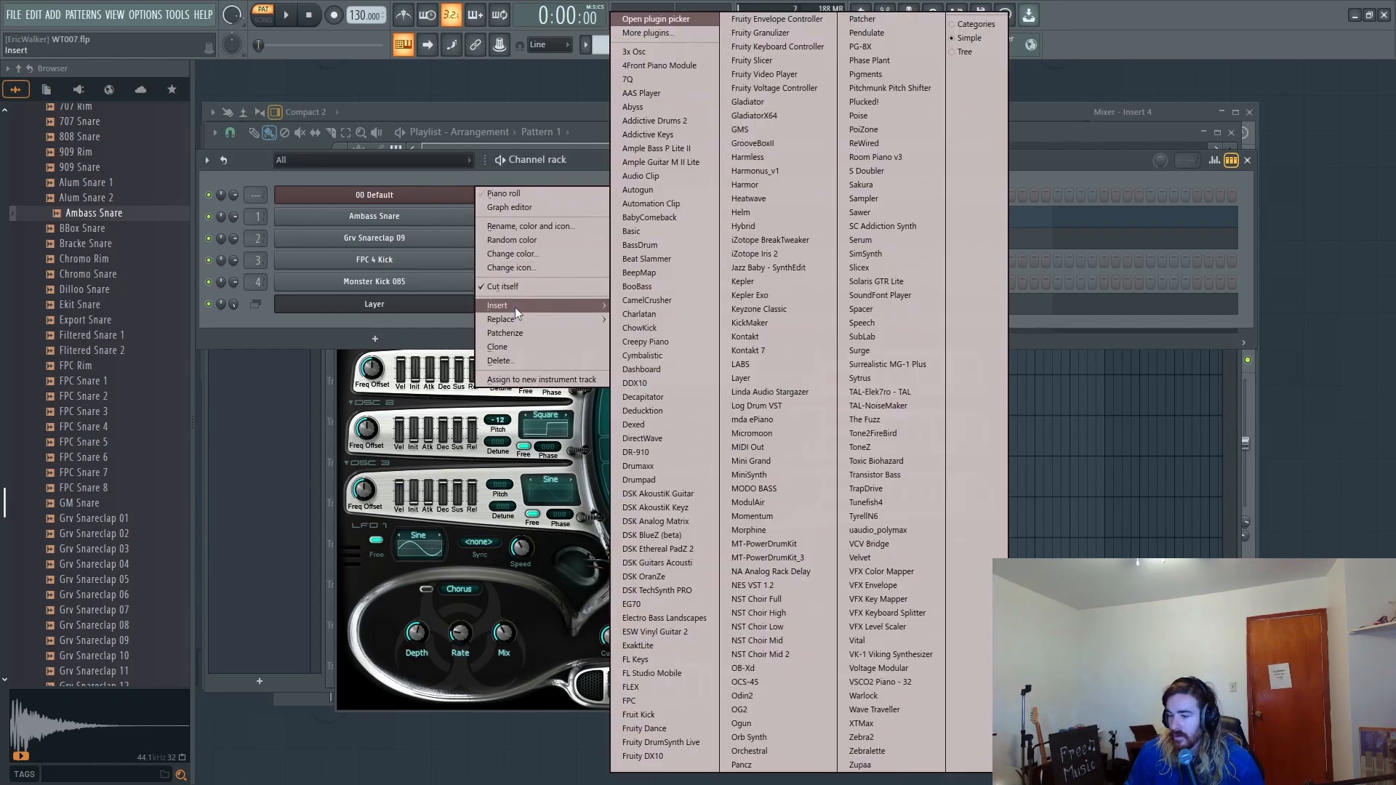
pyautogui.click(871, 378)
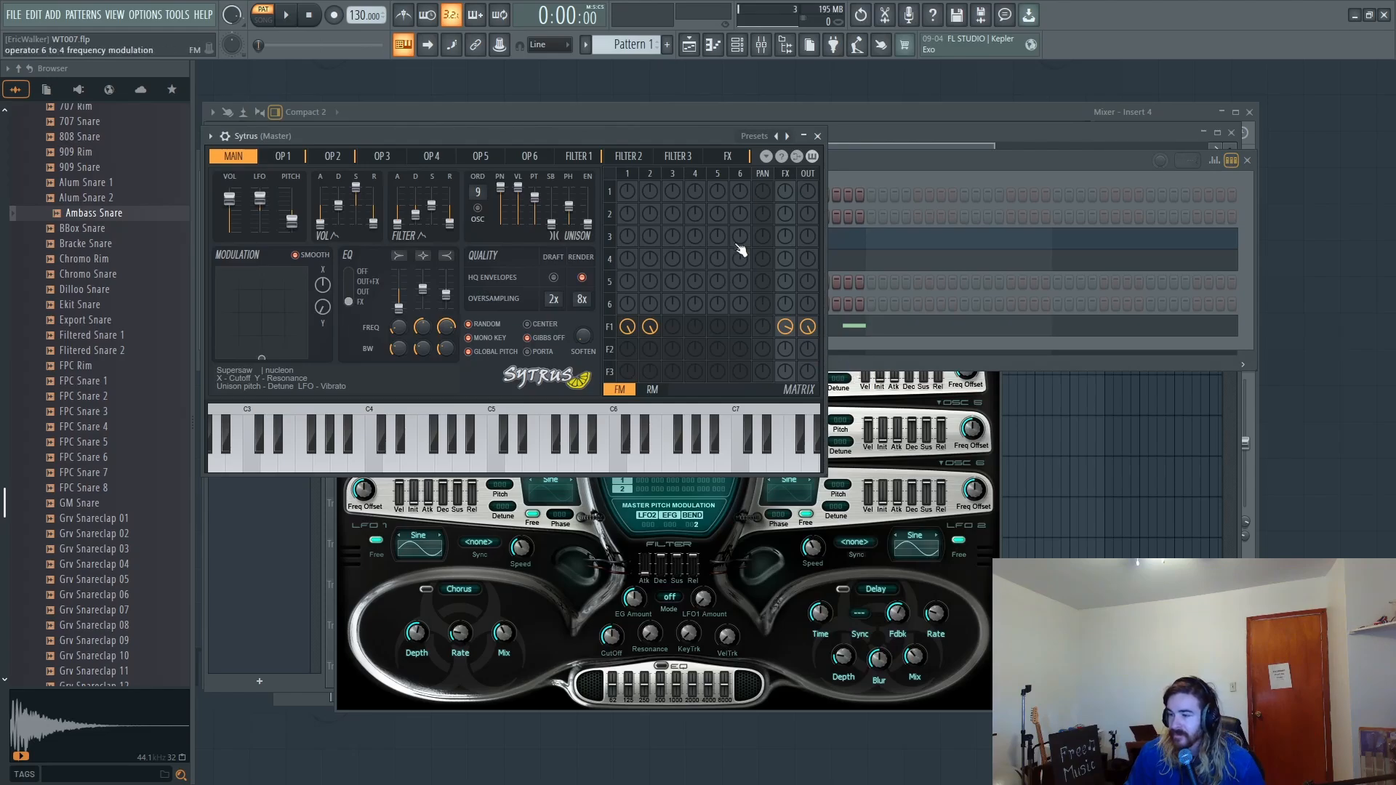
pyautogui.click(787, 136)
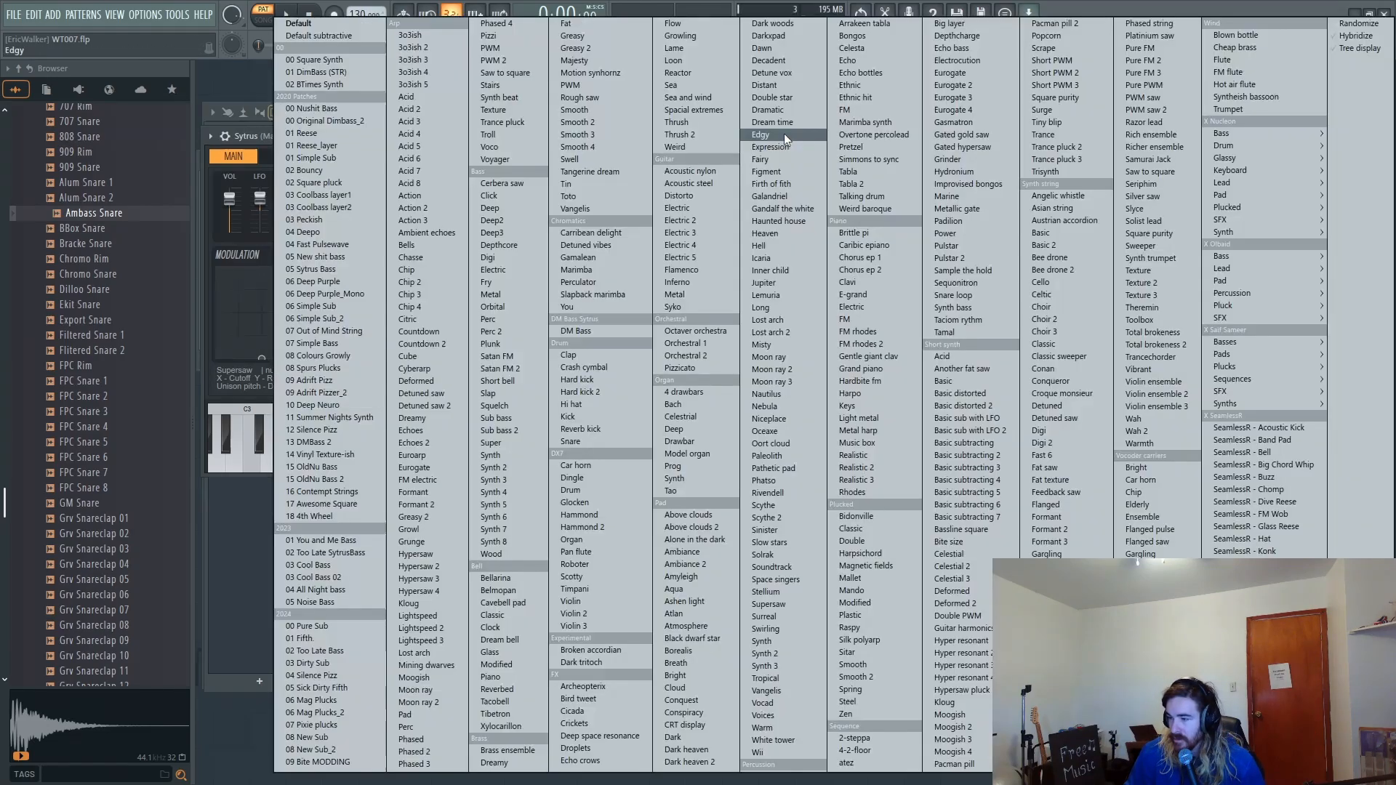
pyautogui.click(316, 22)
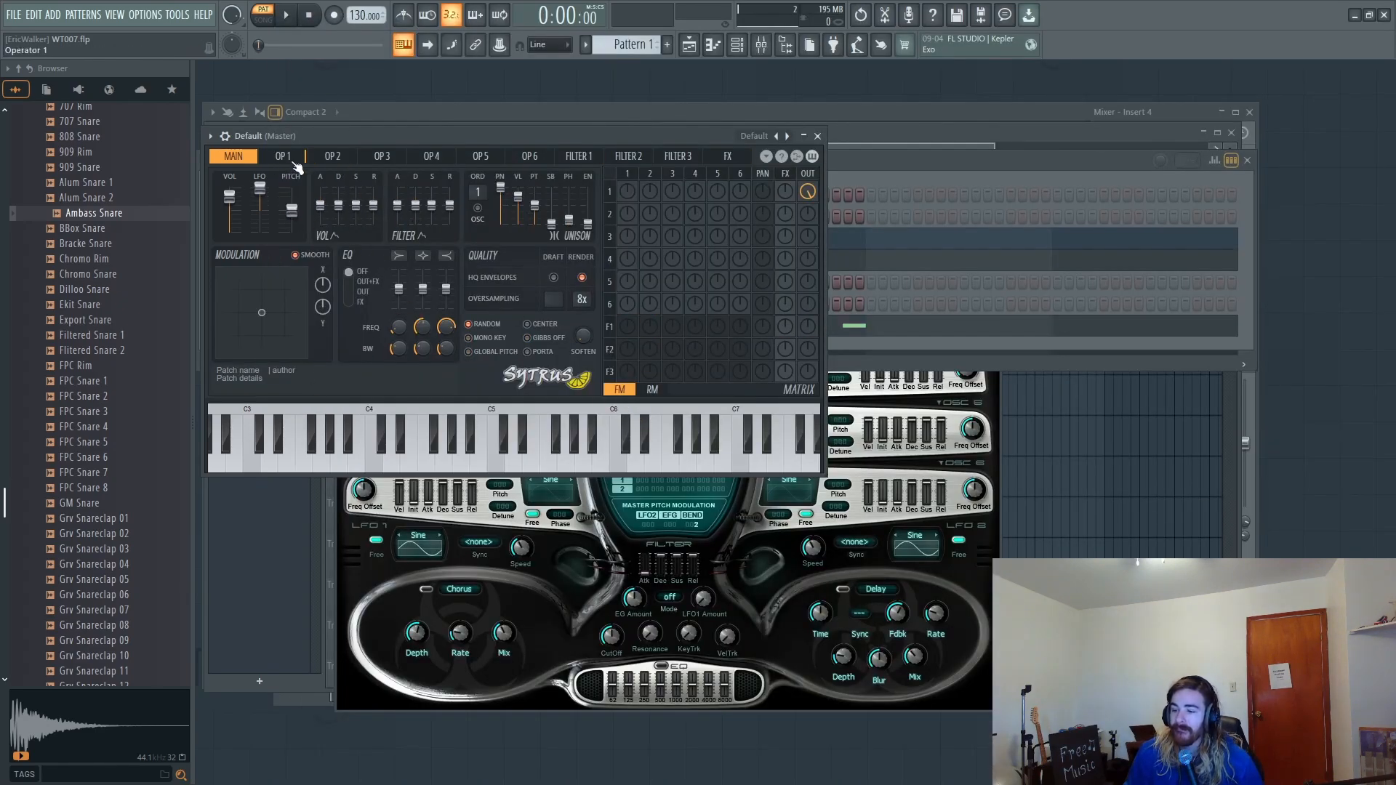
# Step: Open operator 1's settings in Sytrus and audition its default sound with high and low notes
pyautogui.click(283, 157)
pyautogui.press('x')
pyautogui.press('e')
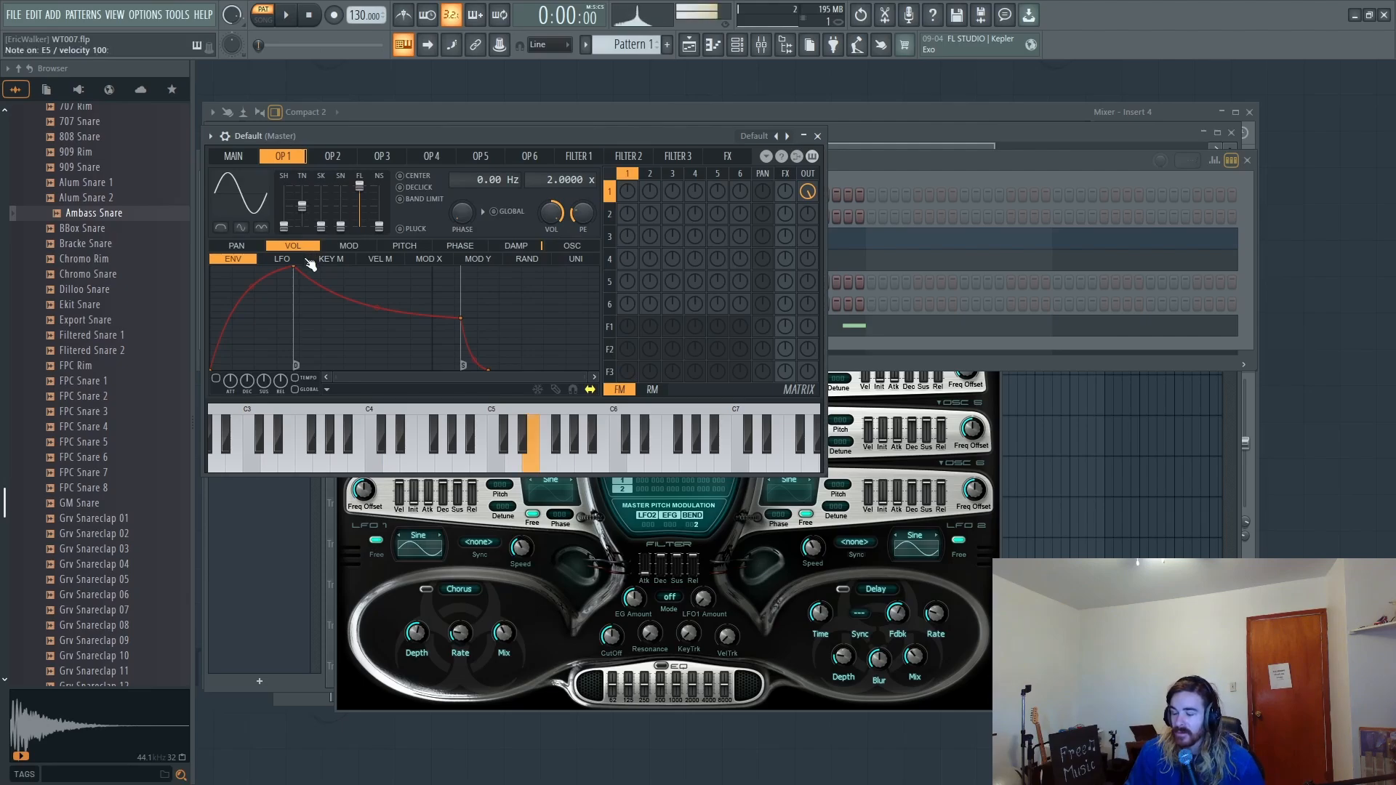
pyautogui.press('w')
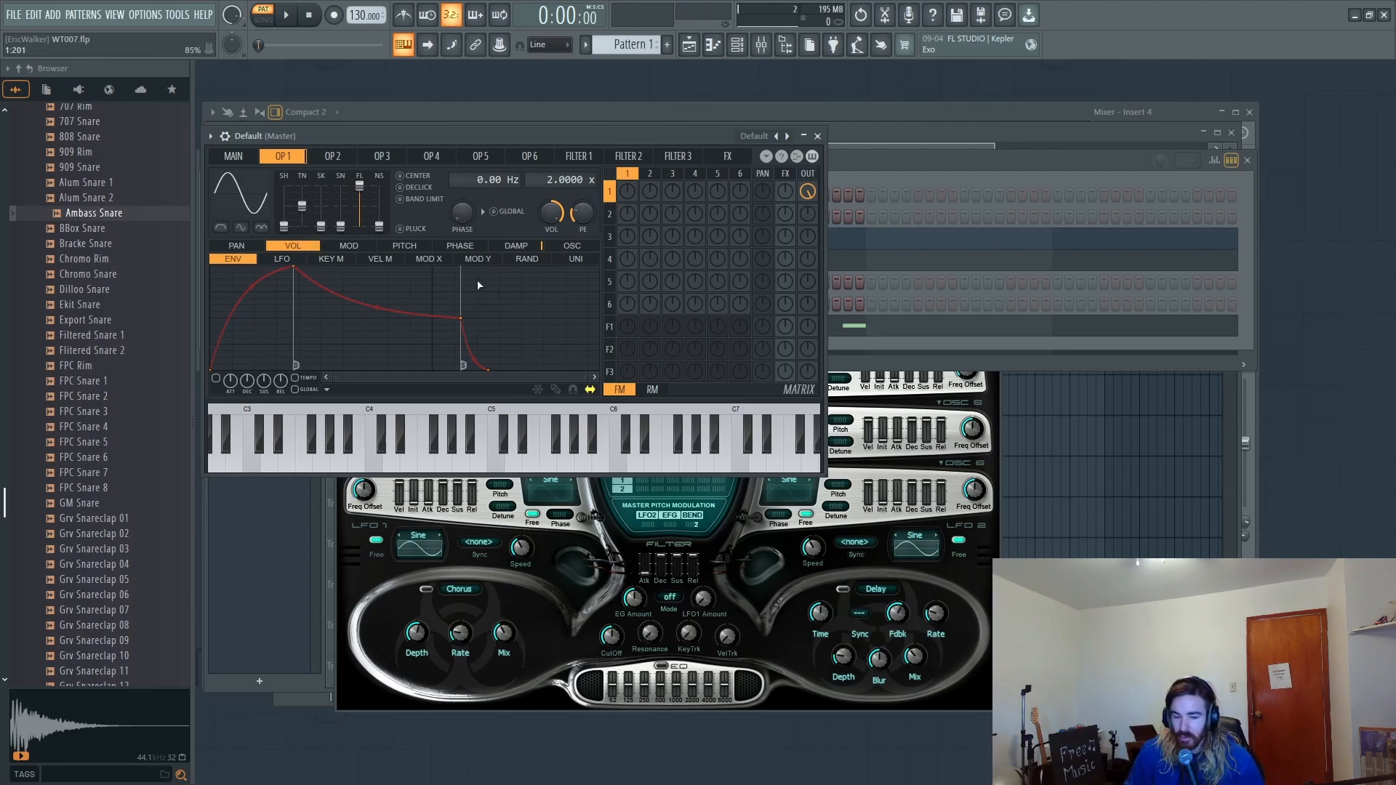
pyautogui.press('e')
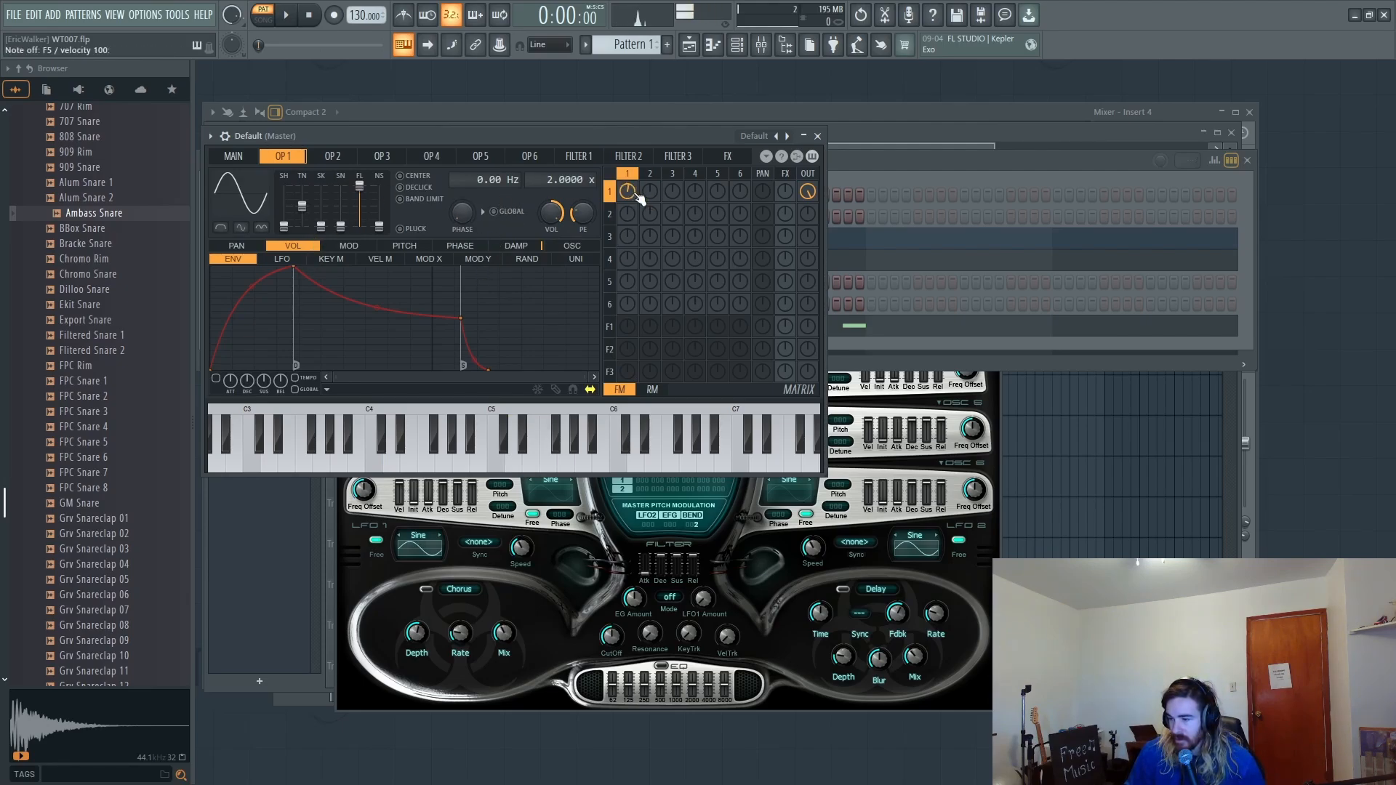
pyautogui.press('x')
pyautogui.press('x')
pyautogui.press('x')
# Step: Set operator 1's shape to 45% for a sawtooth-like waveform and play test notes
pyautogui.moveTo(284, 227); pyautogui.dragTo(284, 207)
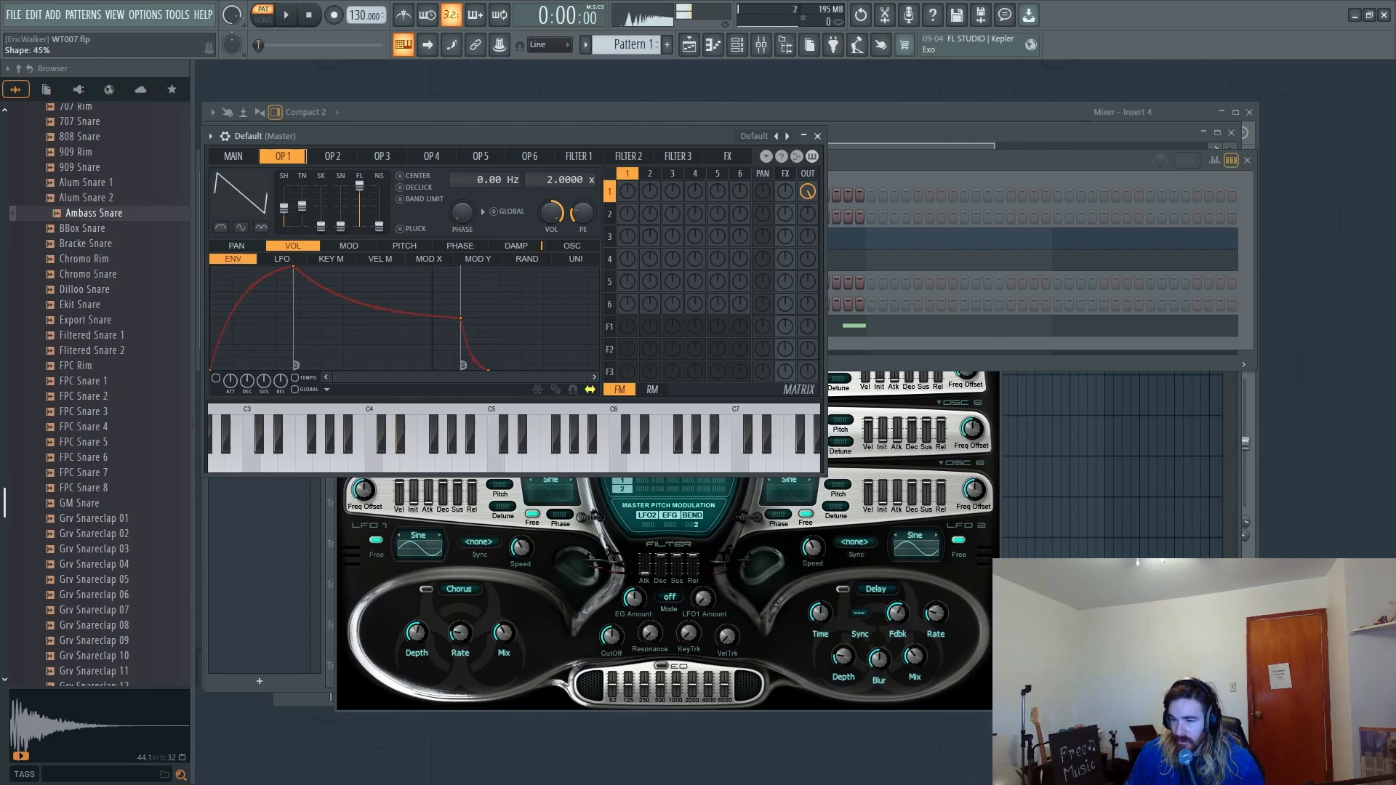
pyautogui.press('x')
pyautogui.press('x')
pyautogui.press('r')
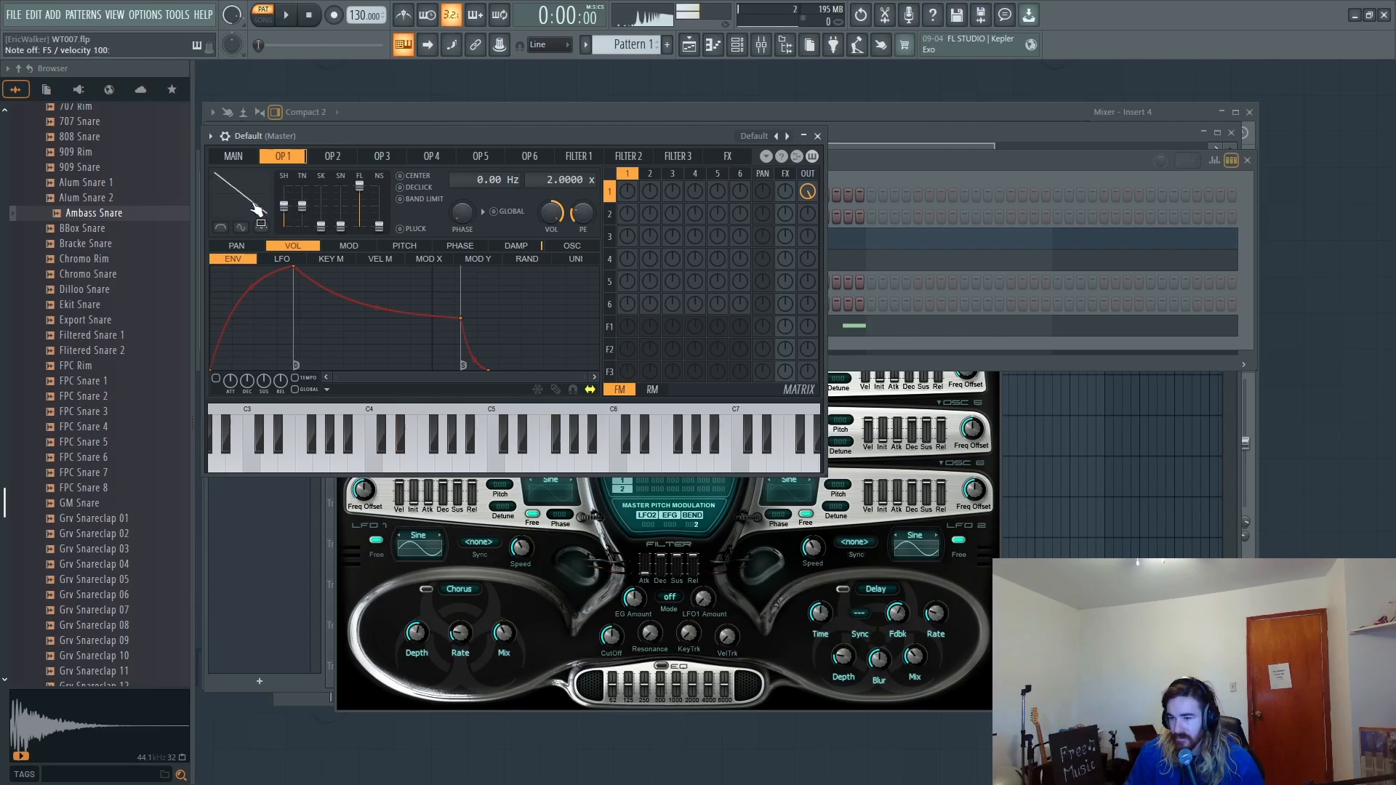
pyautogui.press('x')
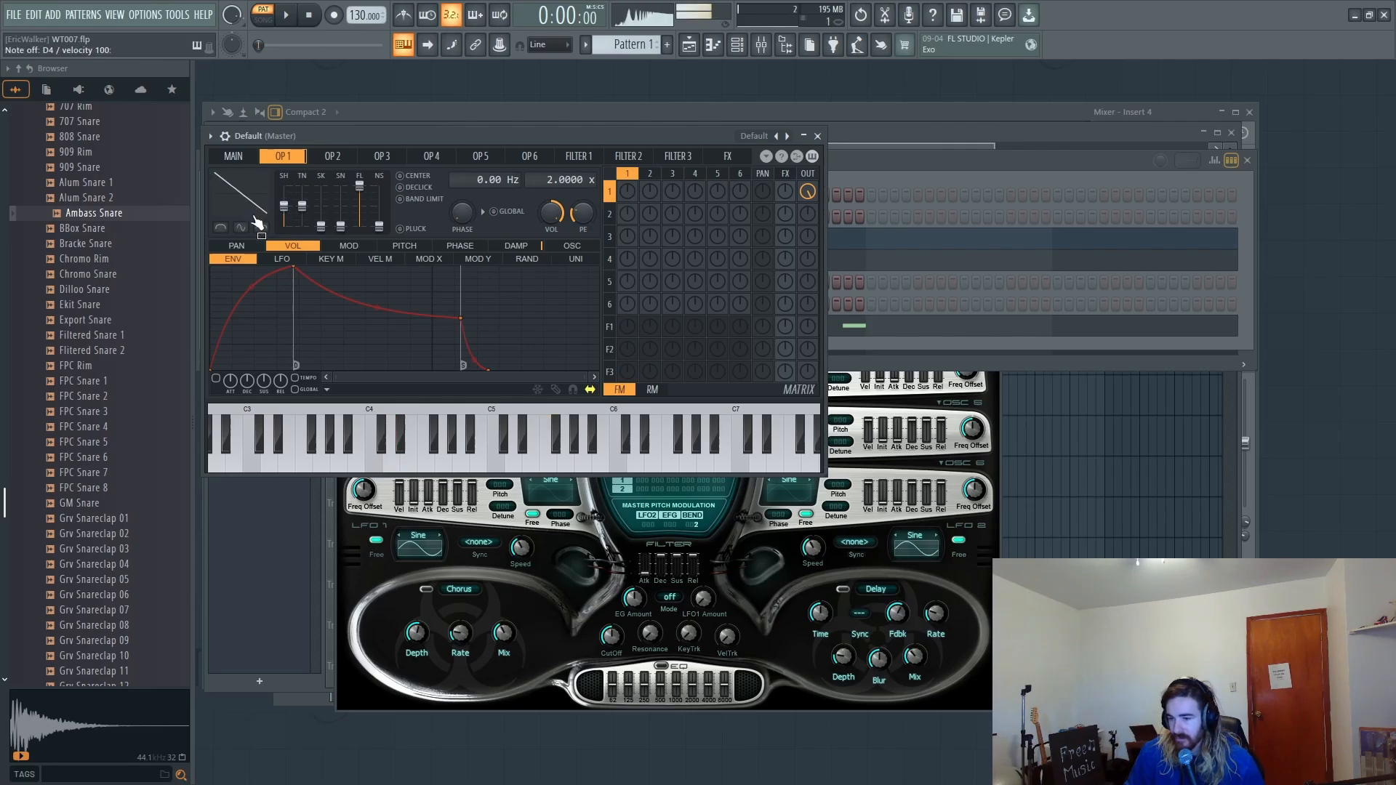
# Step: Shape operator 1's pitch envelope with an instant attack and a short, steep curved decay down to -100%
pyautogui.click(409, 247)
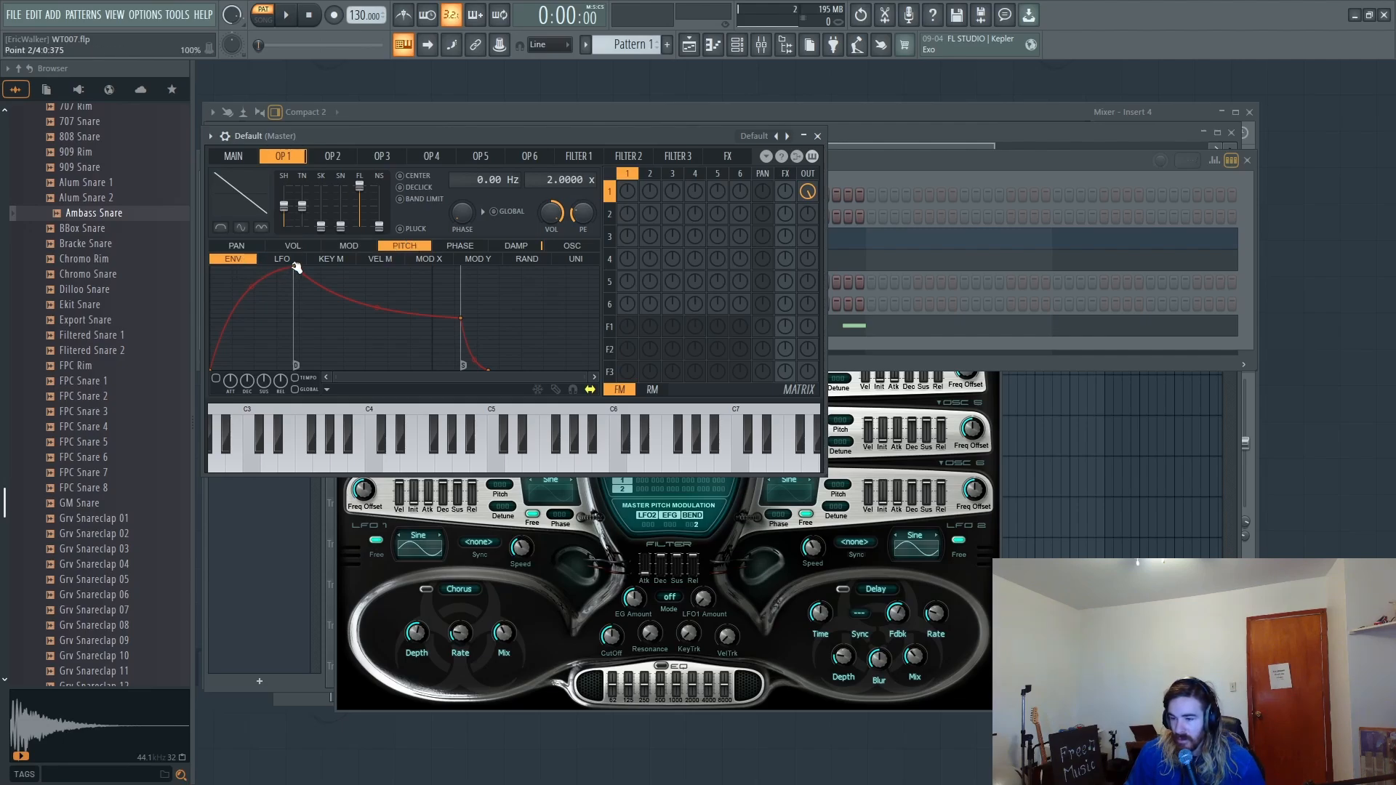
pyautogui.moveTo(296, 268); pyautogui.dragTo(115, 230)
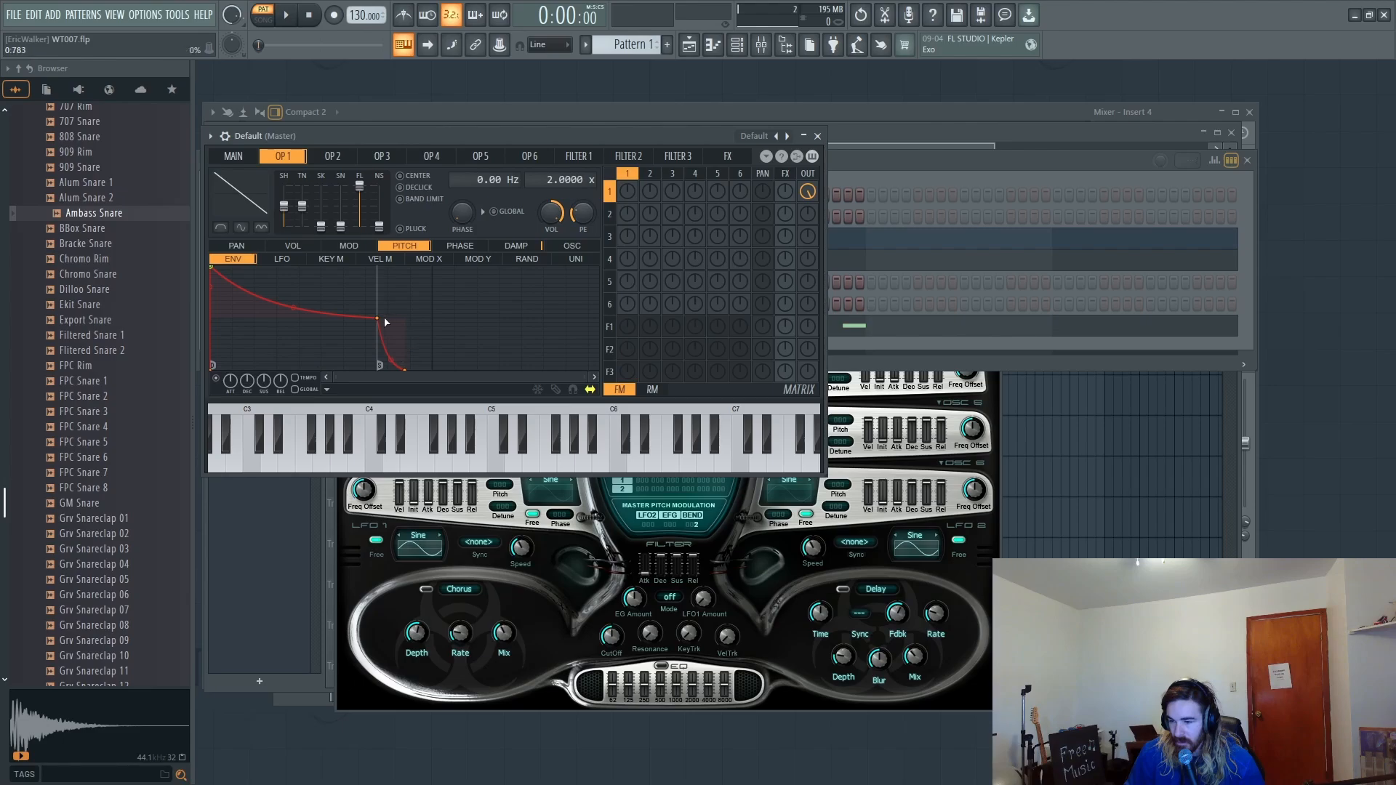
pyautogui.moveTo(384, 320); pyautogui.dragTo(378, 367)
pyautogui.moveTo(294, 335); pyautogui.dragTo(294, 393)
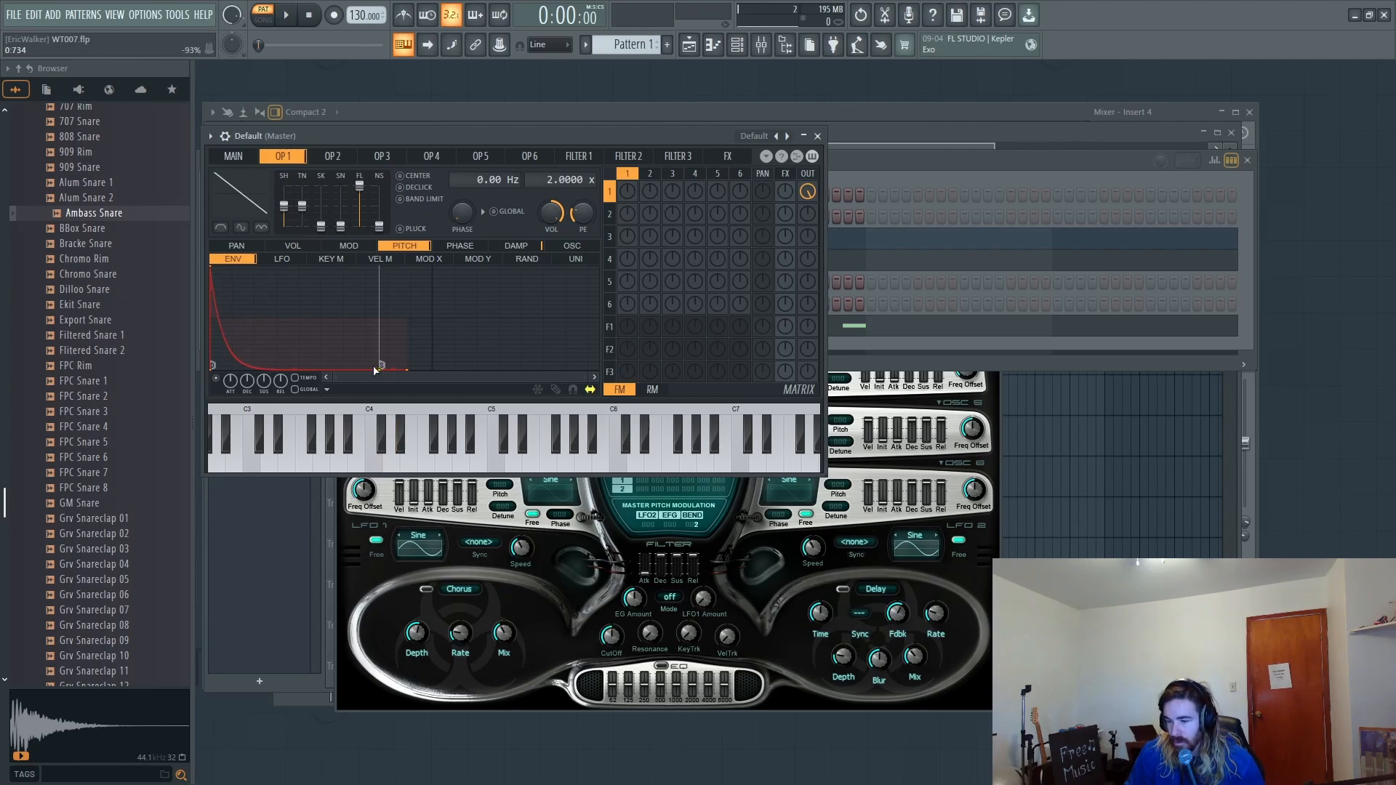
pyautogui.moveTo(375, 371); pyautogui.dragTo(274, 371)
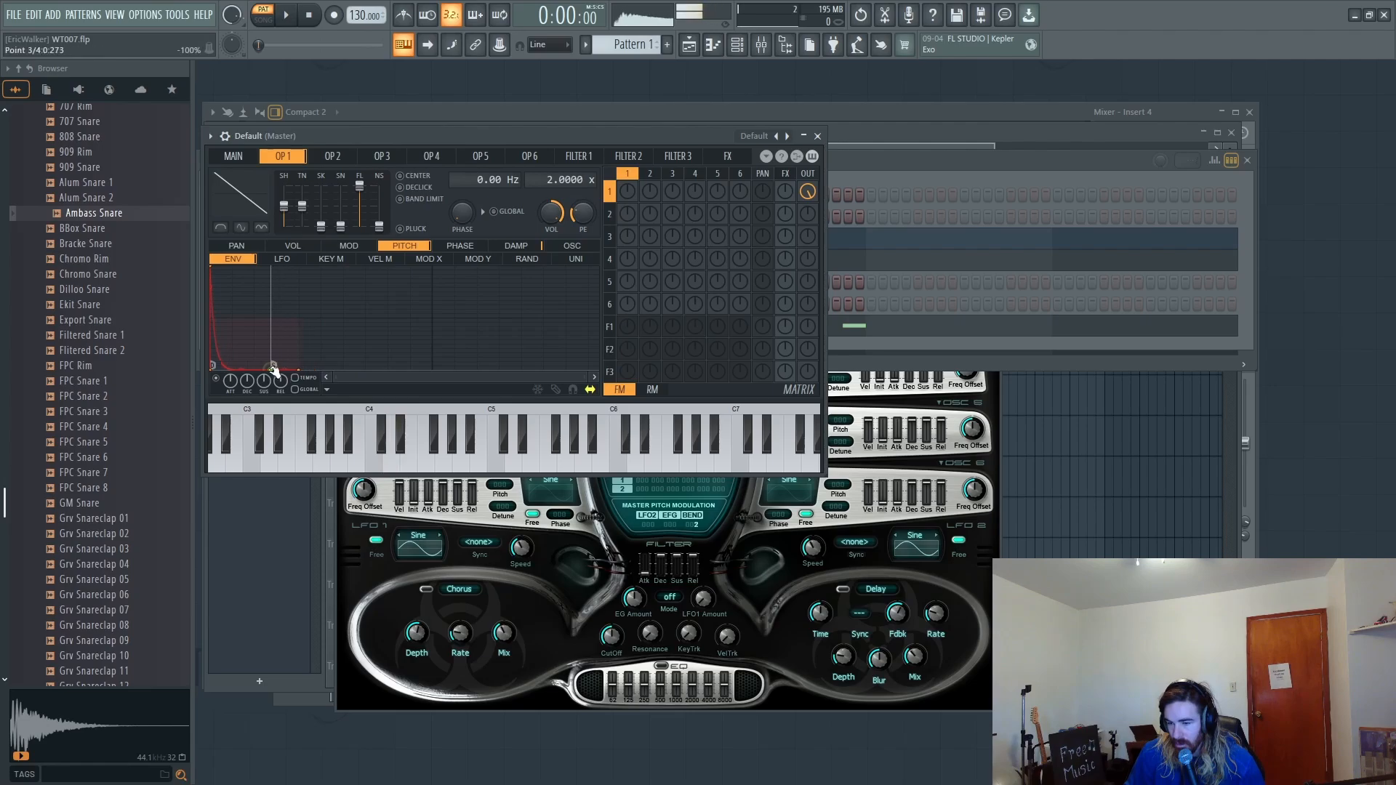
# Step: Audition the pitch envelope's effect with a run of low and high notes
pyautogui.press('x')
pyautogui.press('x')
pyautogui.press('x')
pyautogui.press('r')
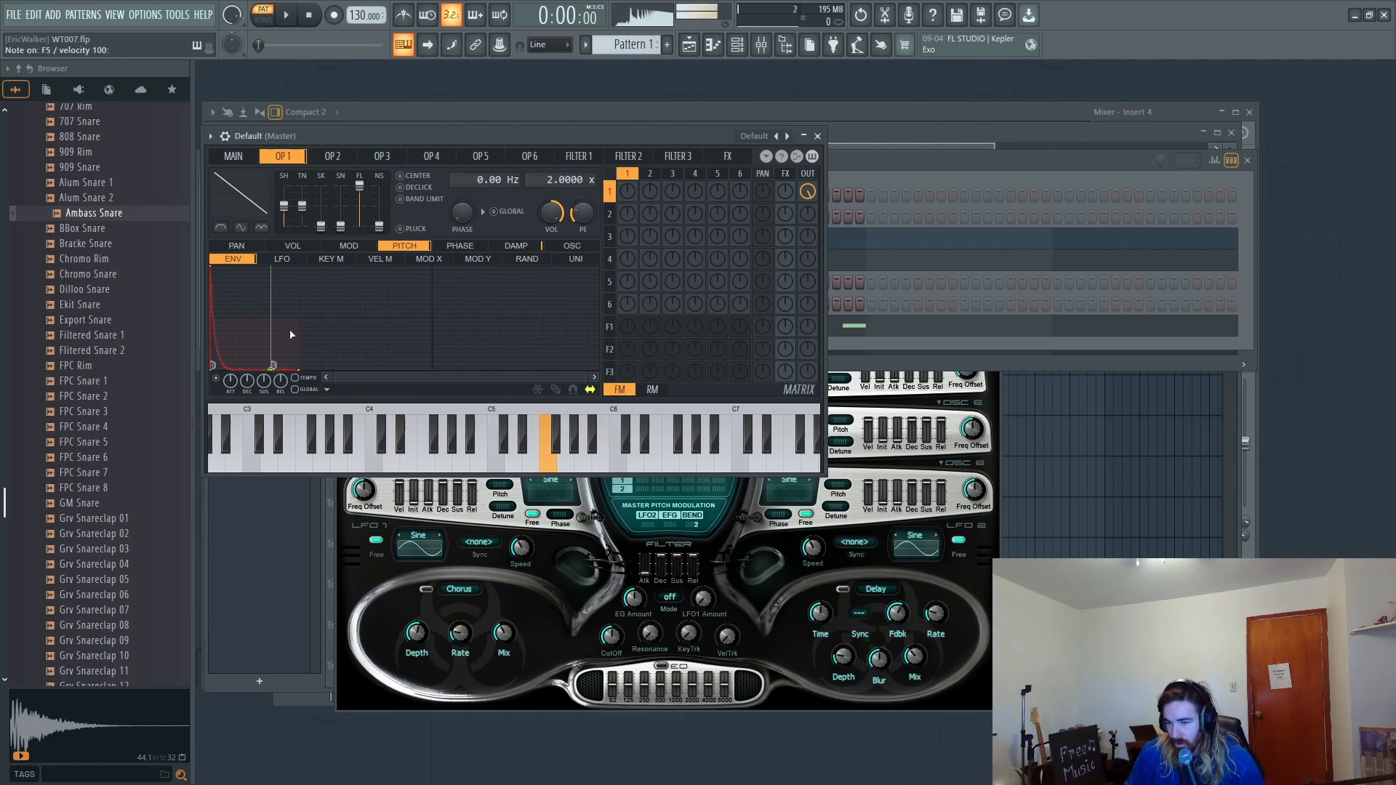
pyautogui.press('w')
pyautogui.press('t')
pyautogui.press('y')
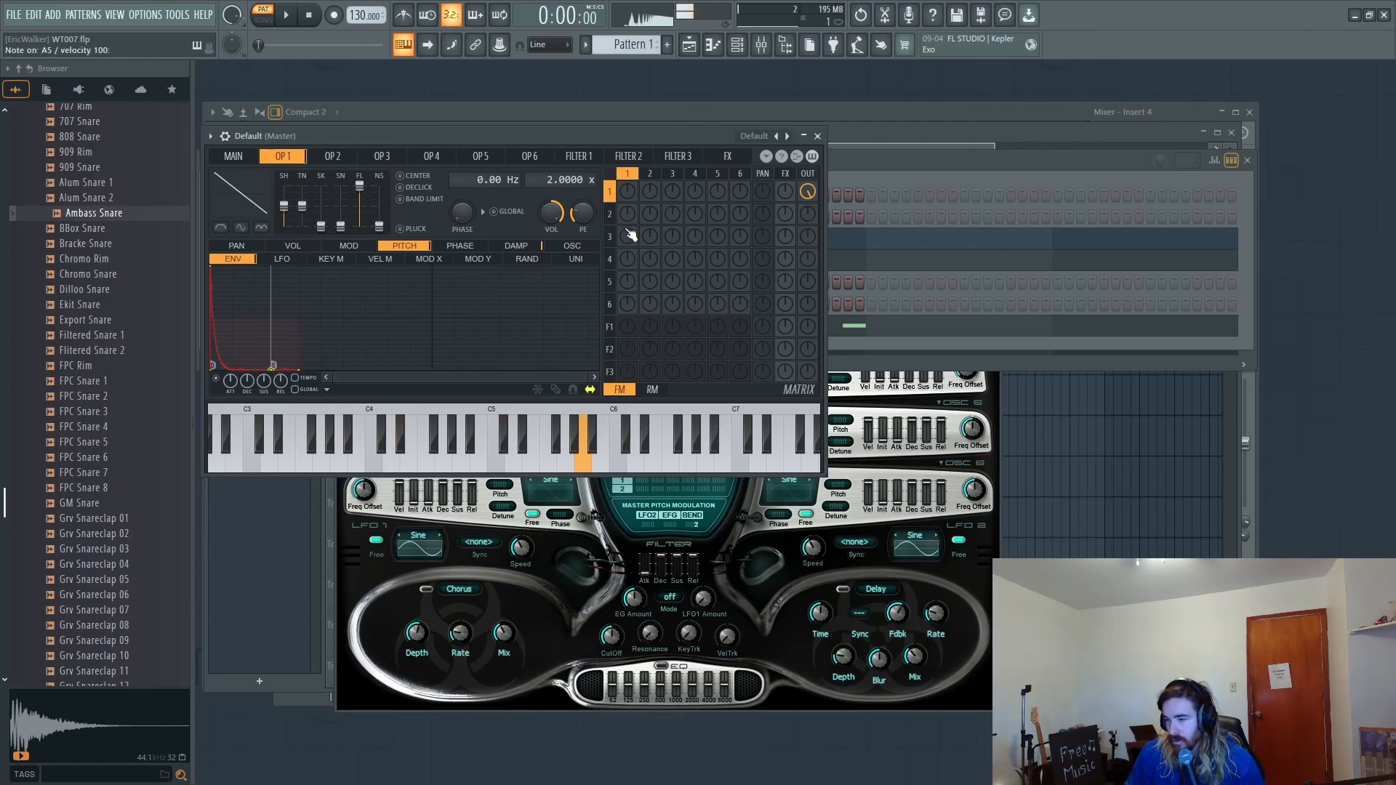
pyautogui.press('e')
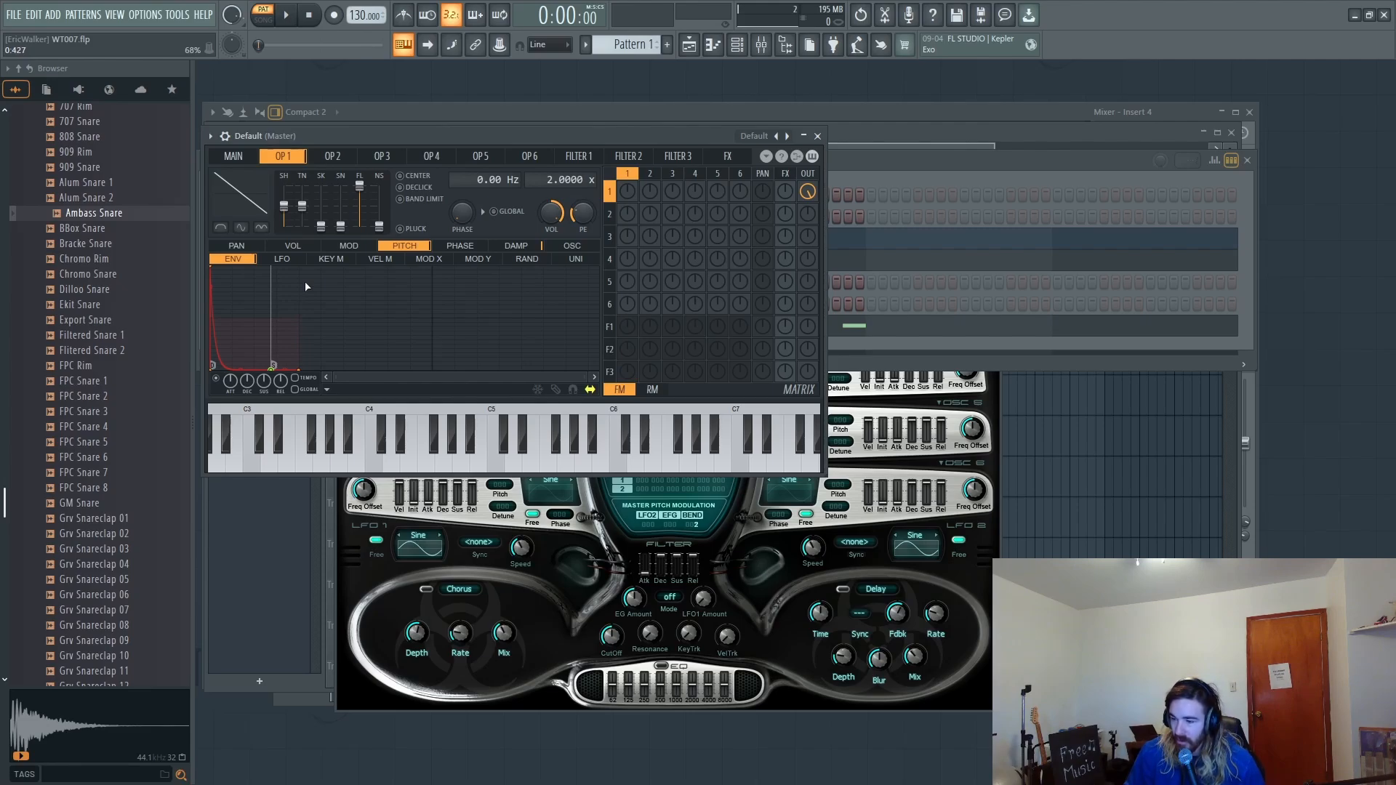
pyautogui.press('x')
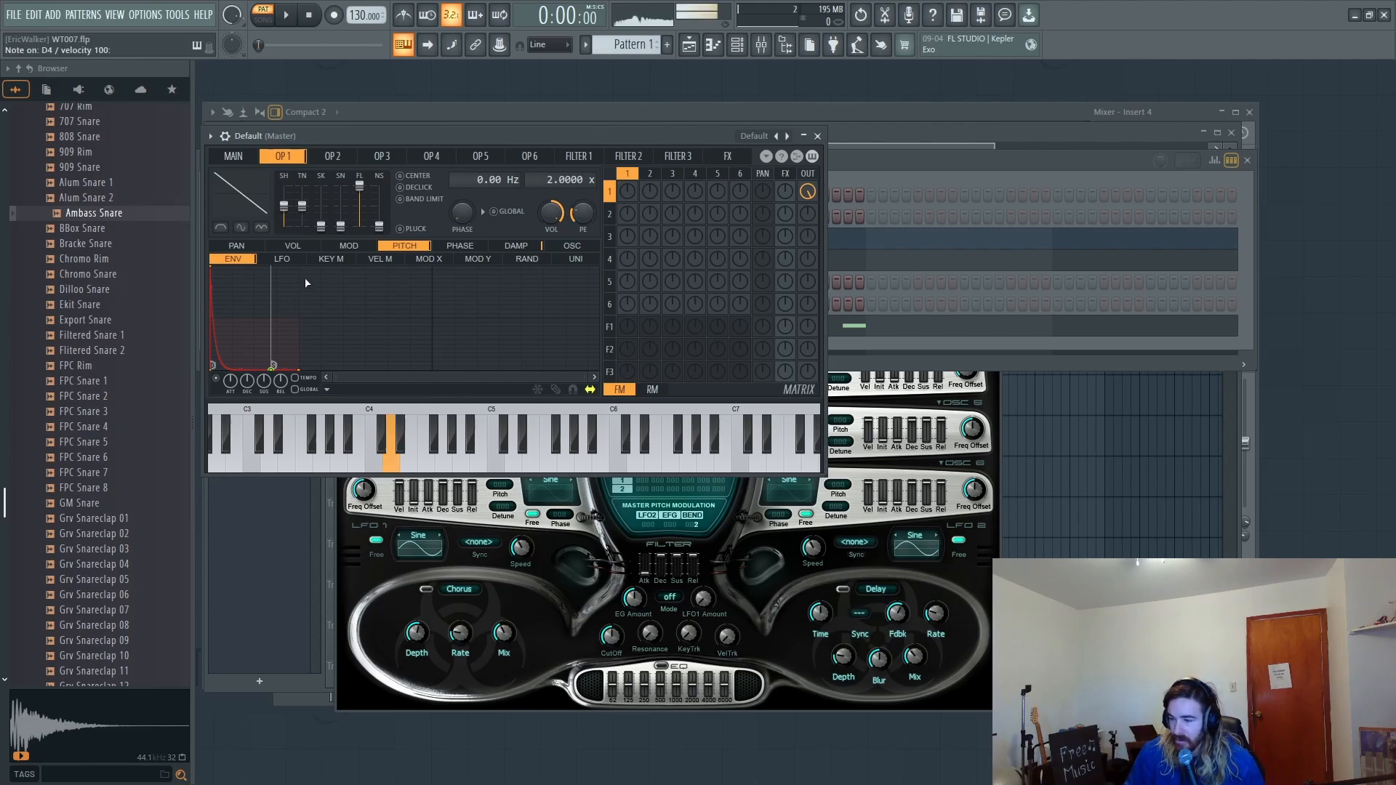
pyautogui.press('x')
pyautogui.press('e')
pyautogui.press('w')
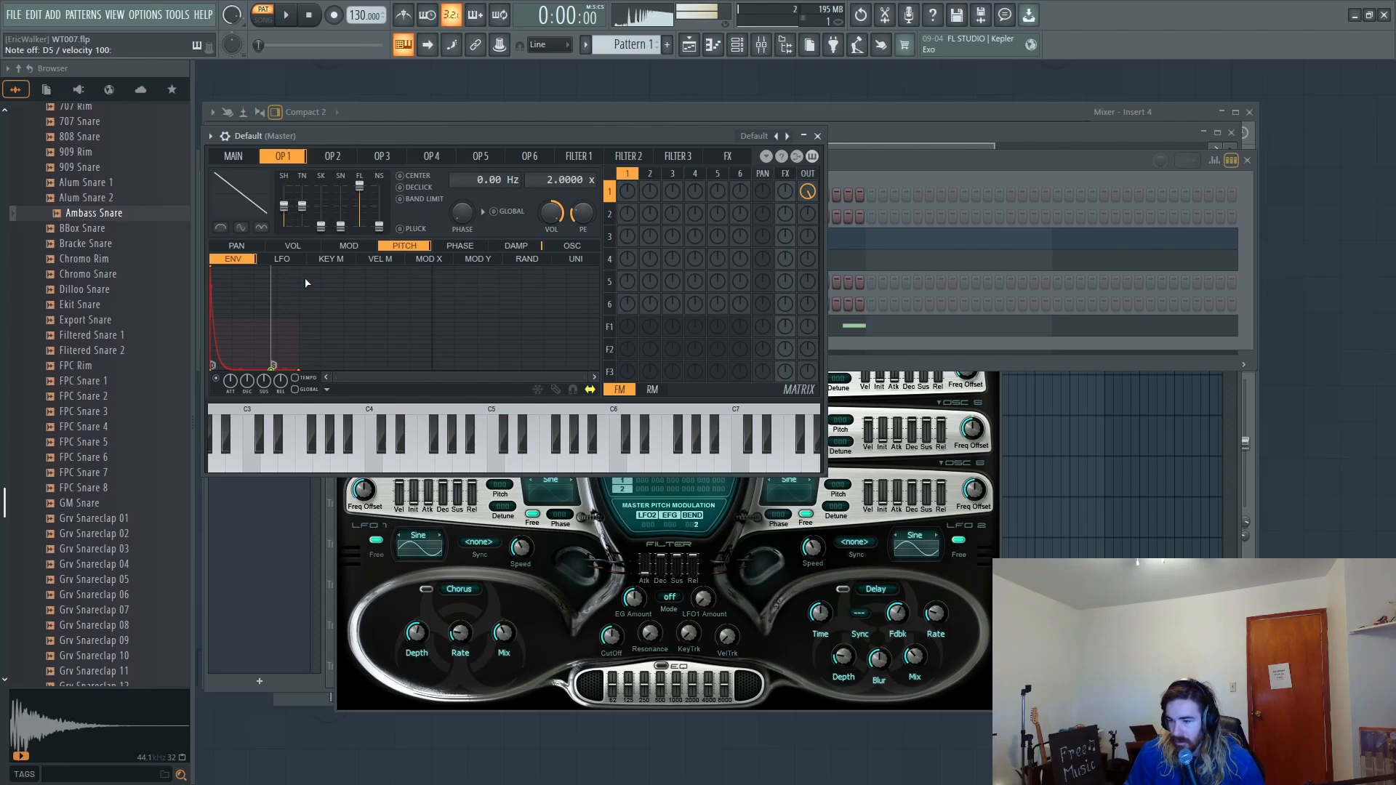
# Step: Set Sytrus's unison order to 3 and unison pitch to 22%, and audition the detuned sound
pyautogui.click(233, 155)
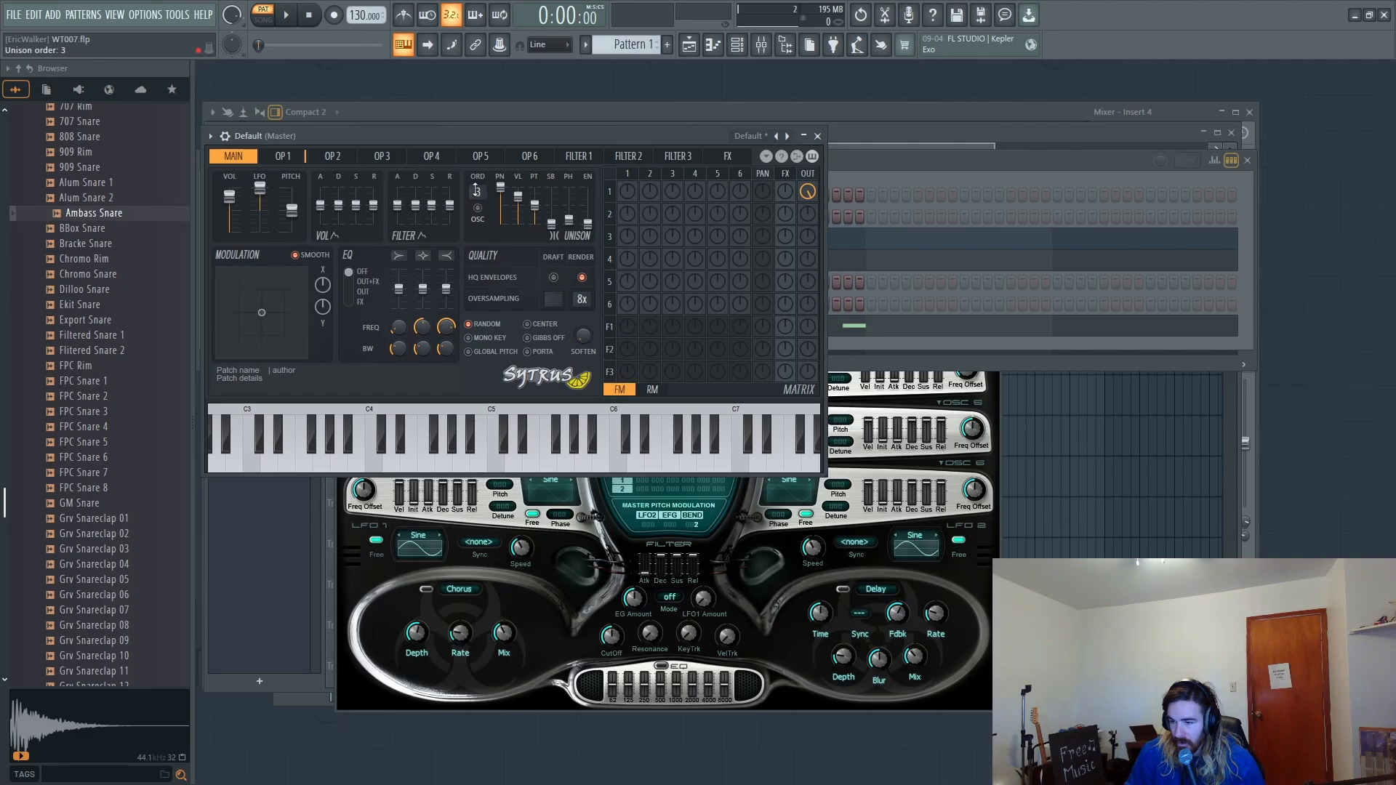
pyautogui.press('w')
pyautogui.moveTo(535, 213); pyautogui.dragTo(535, 222)
pyautogui.press('w')
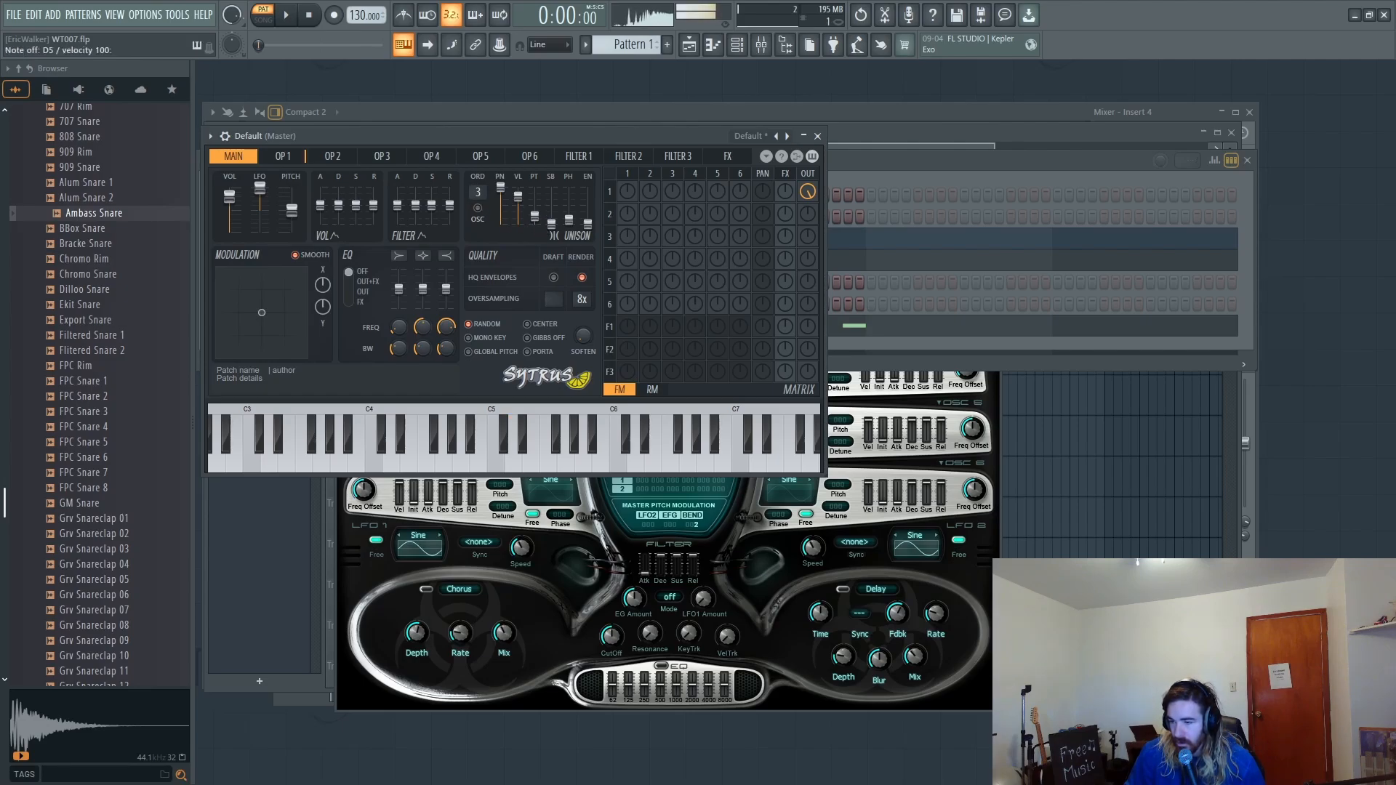
pyautogui.press('w')
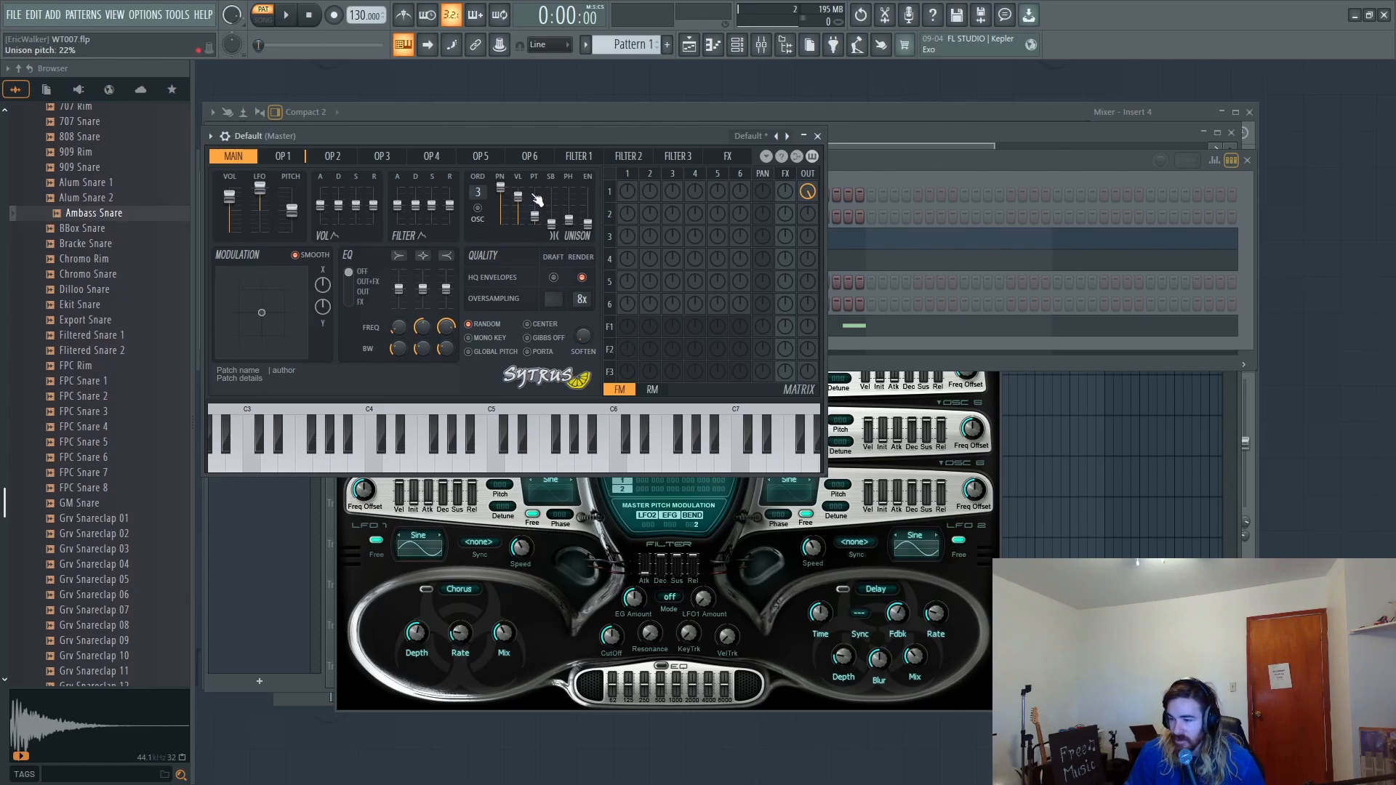
pyautogui.press('w')
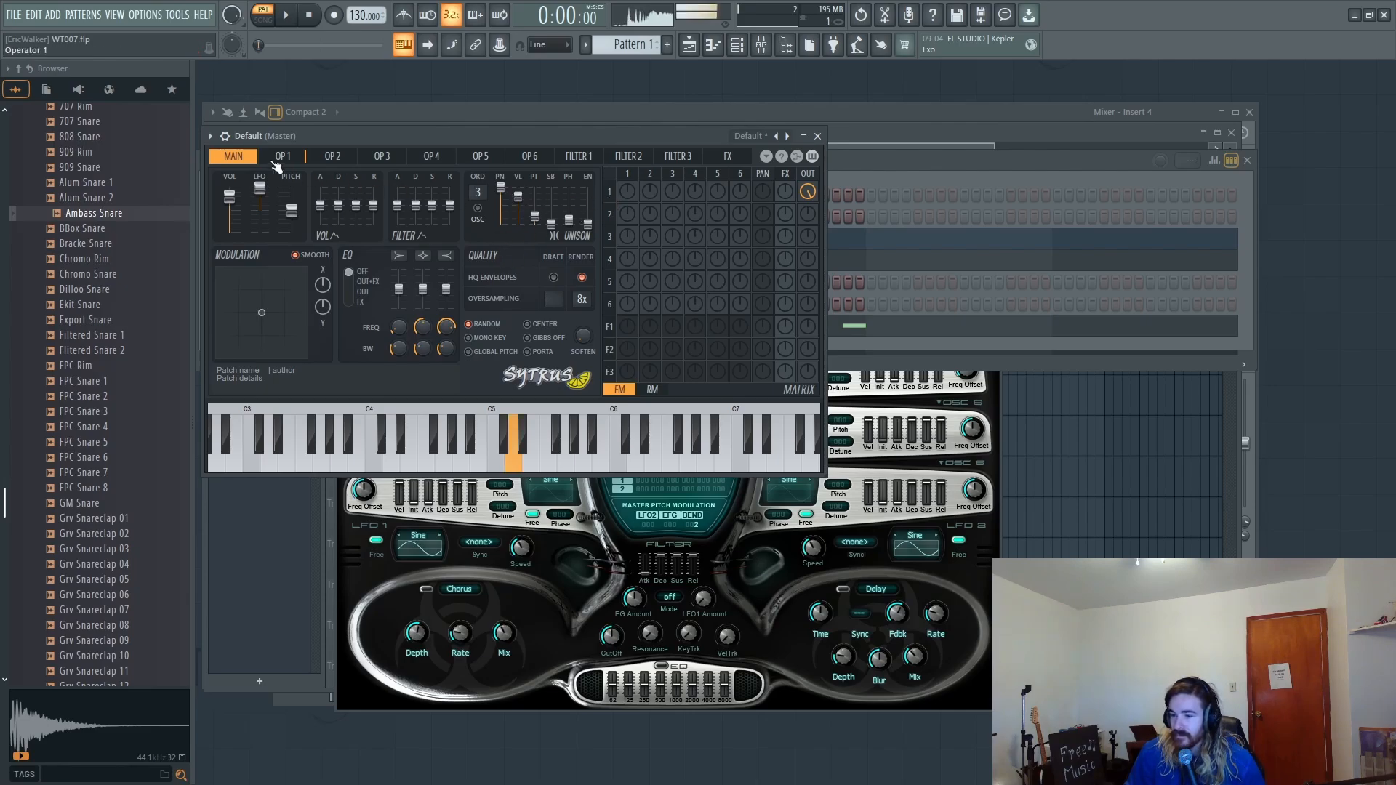
# Step: Raise operator 1's skew to bend its waveform, and audition it across several notes
pyautogui.click(287, 156)
pyautogui.press('w')
pyautogui.press('x')
pyautogui.press('t')
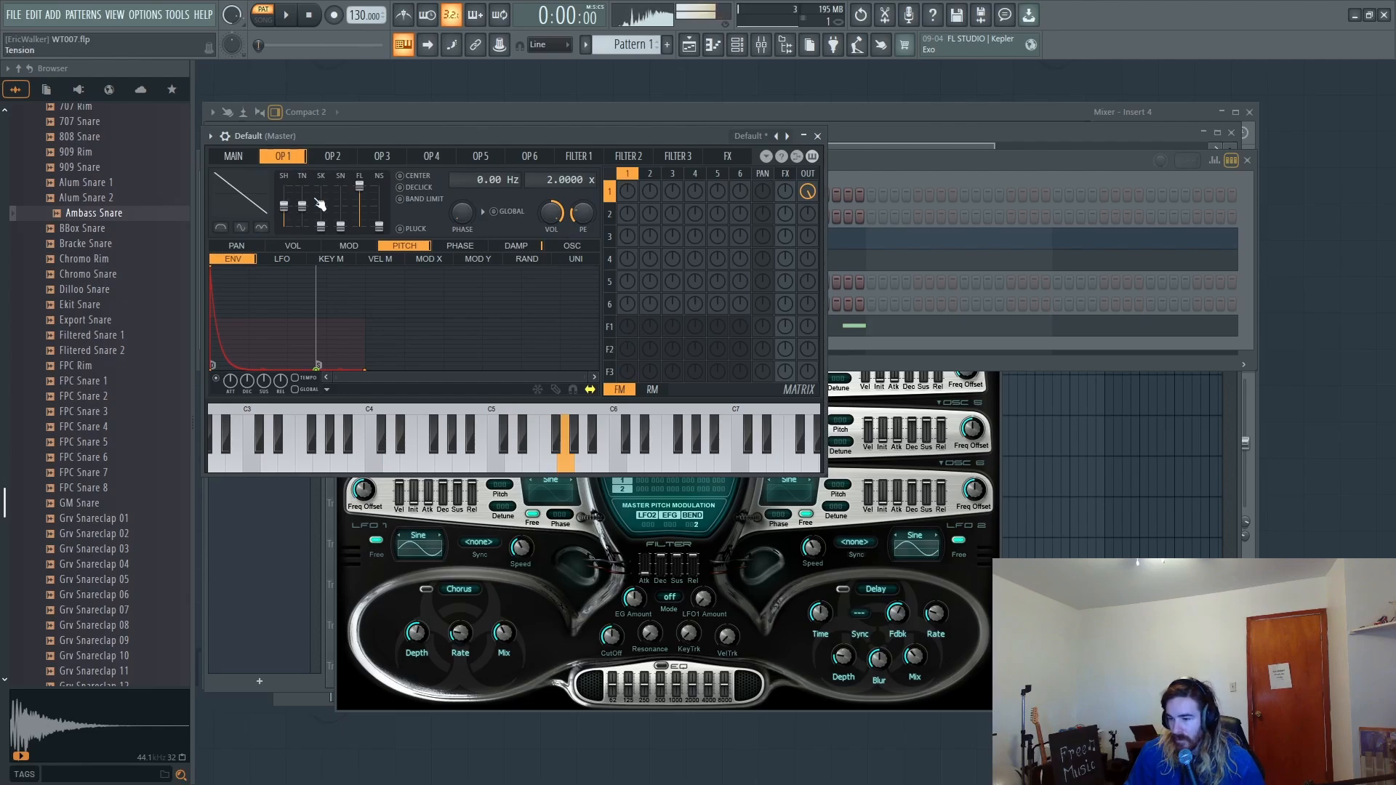
pyautogui.moveTo(321, 226); pyautogui.dragTo(321, 190)
pyautogui.press('r')
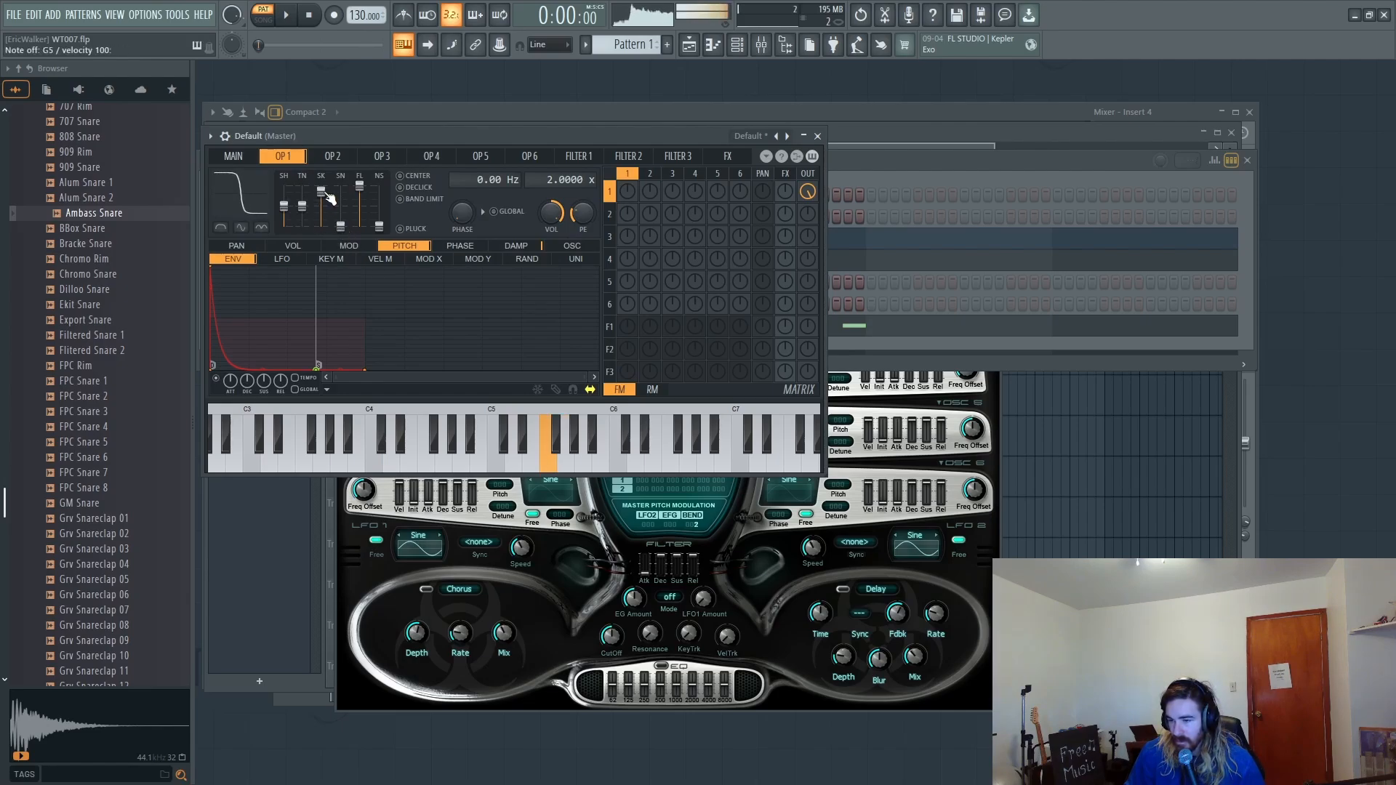
pyautogui.press('w')
pyautogui.press('i')
pyautogui.press('o')
pyautogui.press('u')
pyautogui.press('t')
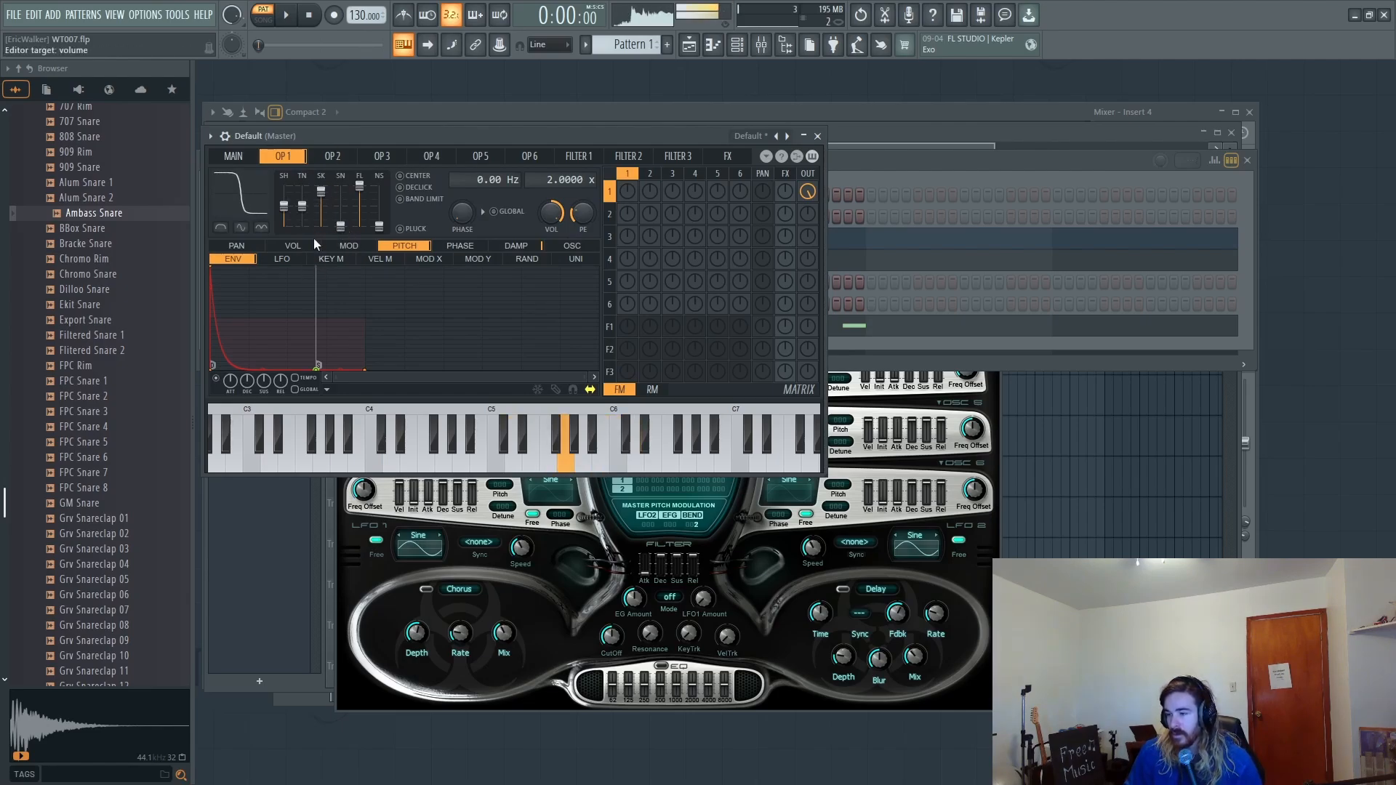
pyautogui.press('q')
pyautogui.press('r')
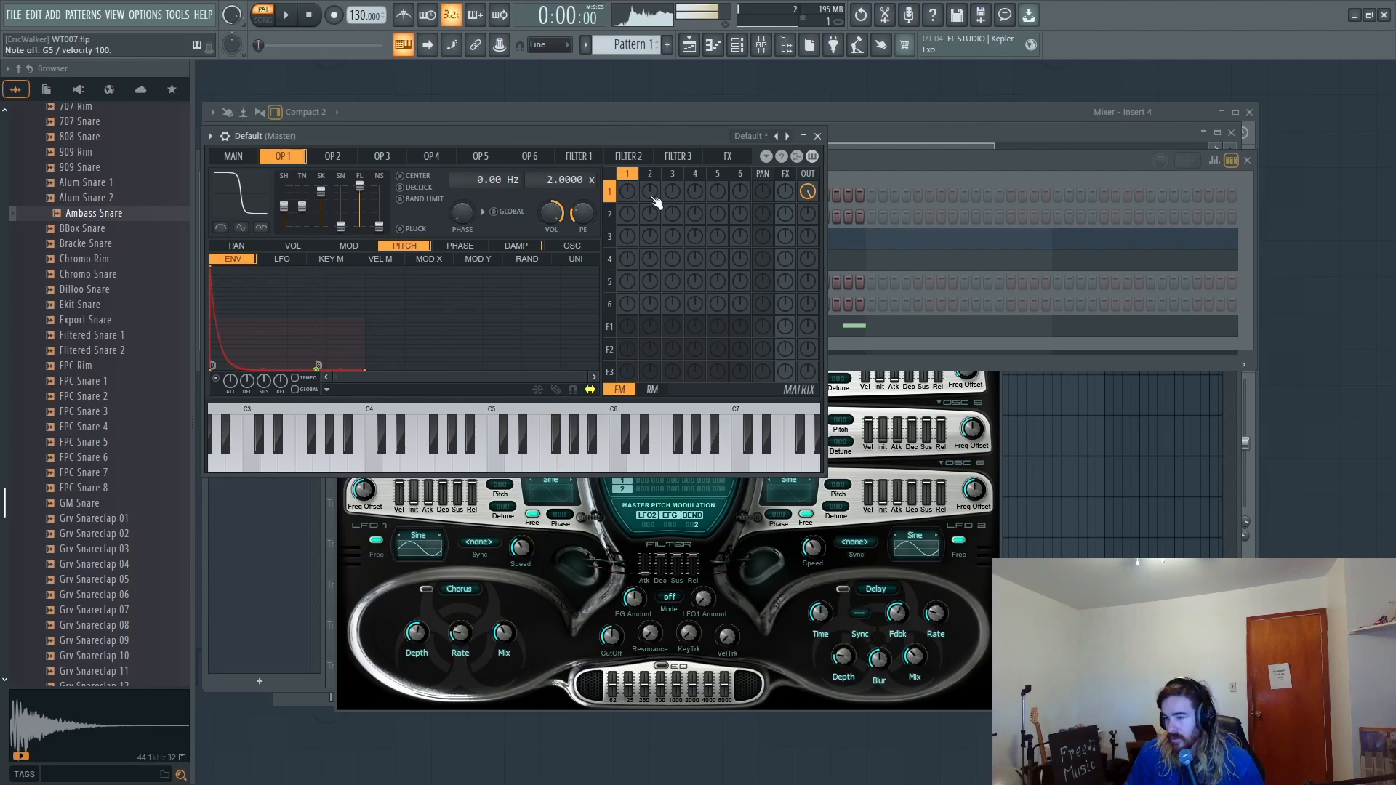
# Step: Add frequency modulation from operator 2 to operator 1 in the FM matrix and play test notes
pyautogui.moveTo(650, 194); pyautogui.dragTo(650, 172)
pyautogui.press('t')
pyautogui.press('t')
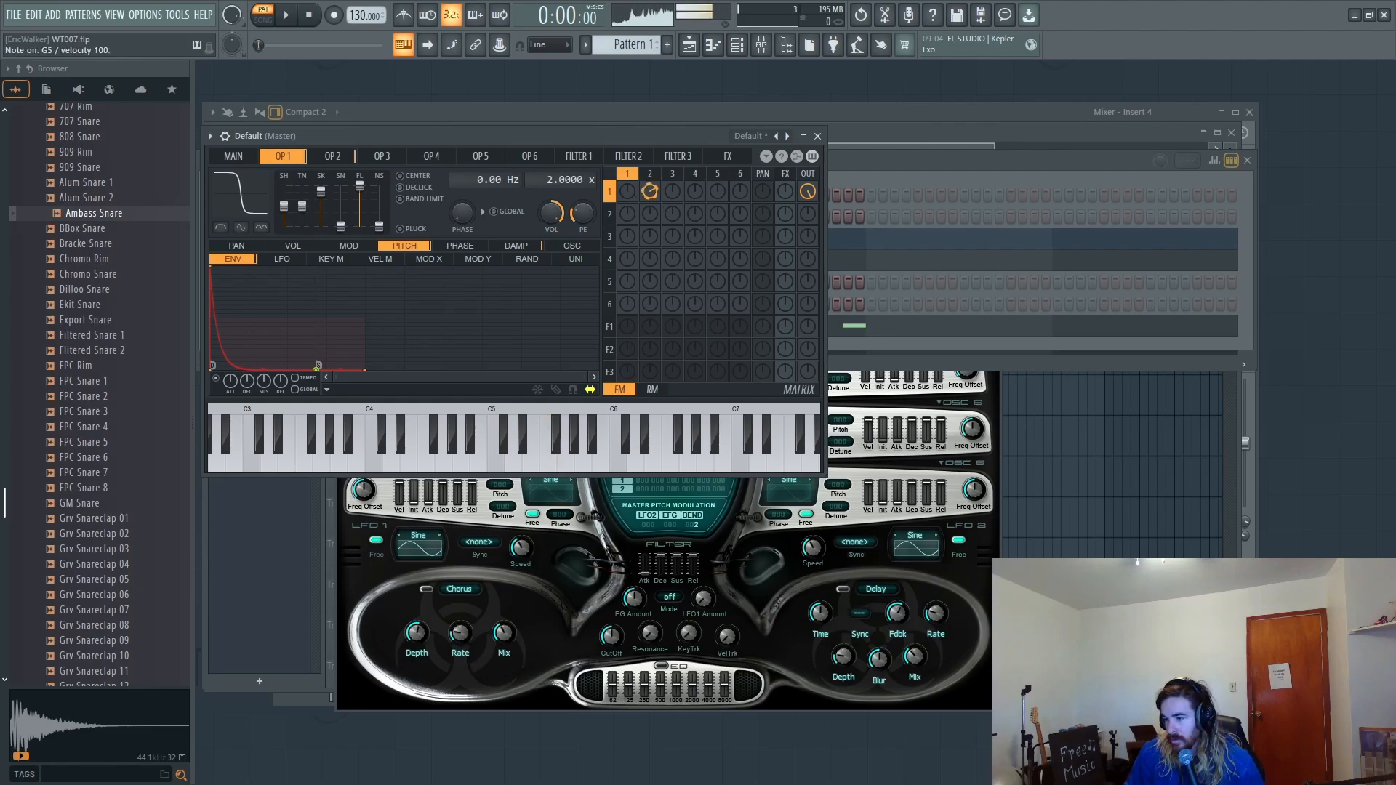
# Step: Audition the frequency-modulated Sytrus patch with a run of low and high test notes
pyautogui.press('t')
pyautogui.press('x')
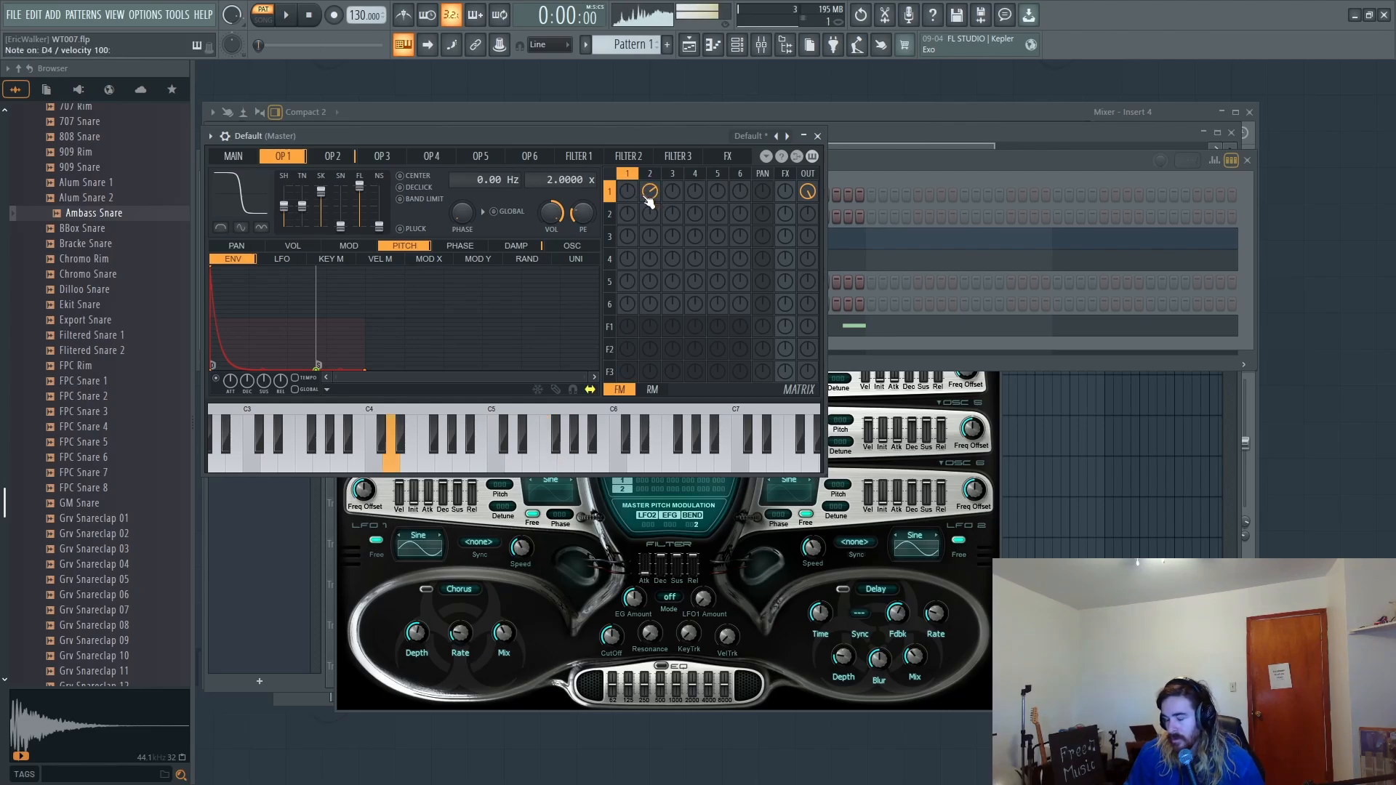
pyautogui.press('r')
pyautogui.press('w')
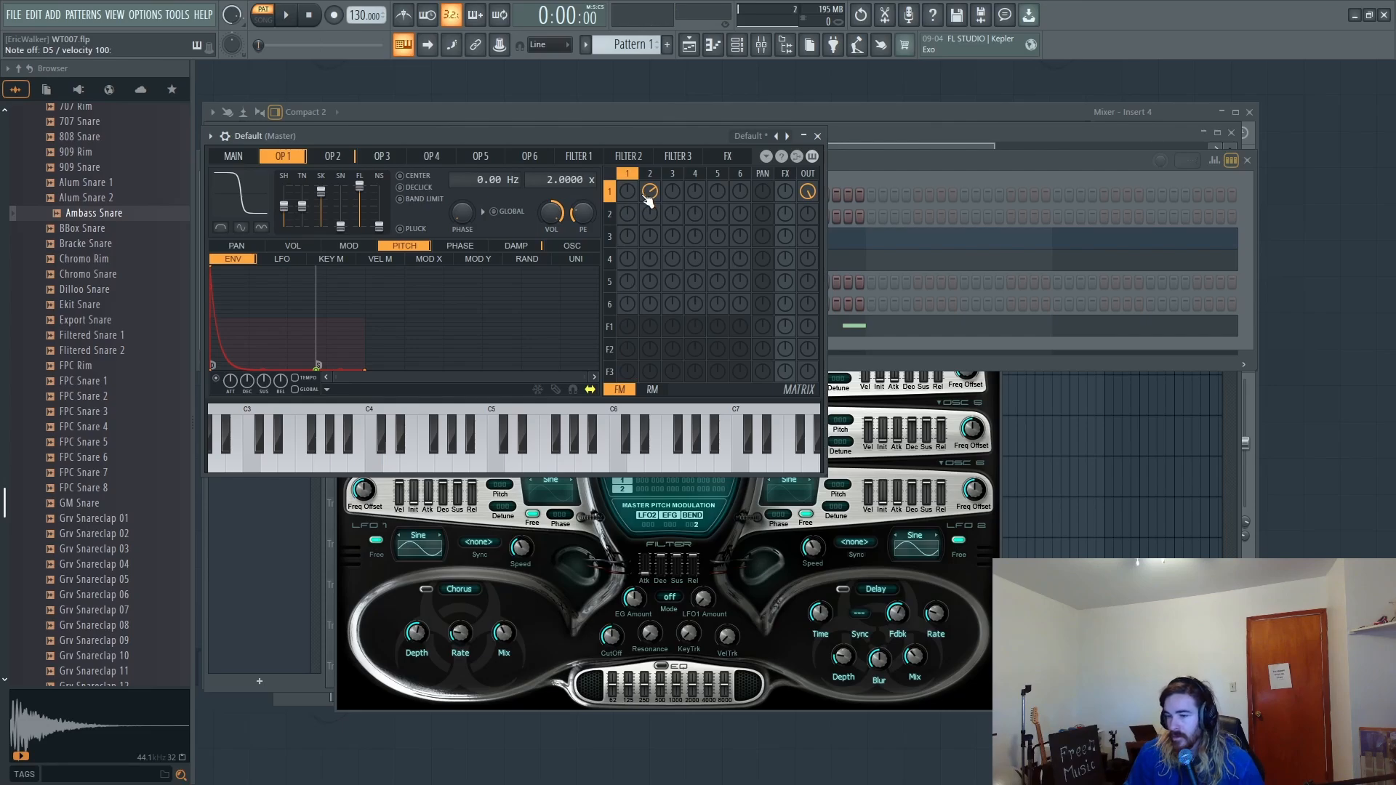
pyautogui.press('t')
pyautogui.press('y')
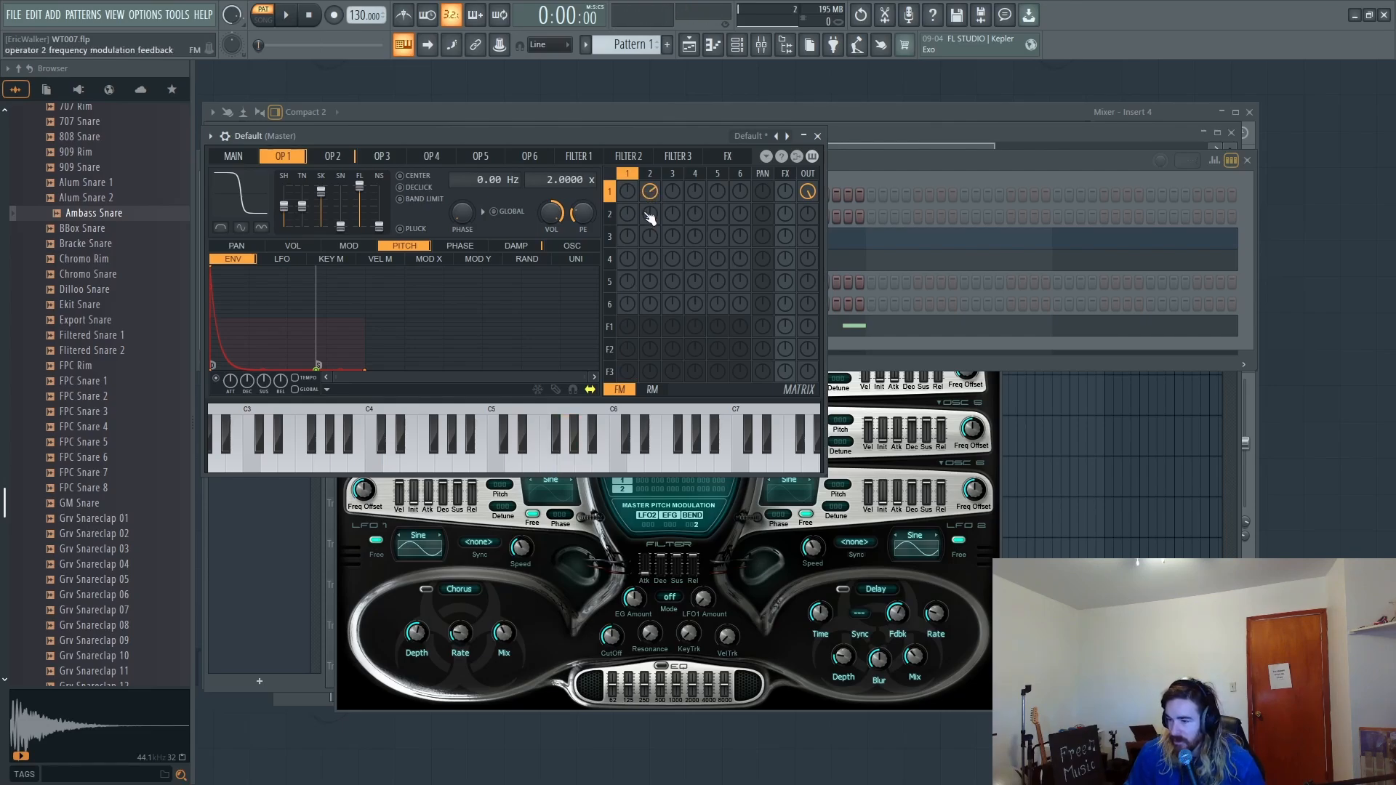
# Step: Try operator 2 frequency modulation feedback at different amounts in the FM matrix, playing test notes to judge it
pyautogui.press('e')
pyautogui.moveTo(647, 213); pyautogui.dragTo(648, 139)
pyautogui.press('e')
pyautogui.press('e')
pyautogui.moveTo(652, 216)
pyautogui.mouseDown()
pyautogui.moveTo(651, 240)
pyautogui.moveTo(629, 146)
pyautogui.moveTo(629, 227)
pyautogui.moveTo(650, 222)
pyautogui.mouseUp()
pyautogui.press('e')
pyautogui.press('w')
pyautogui.press('e')
pyautogui.press('e')
pyautogui.press('w')
pyautogui.press('w')
pyautogui.press('w')
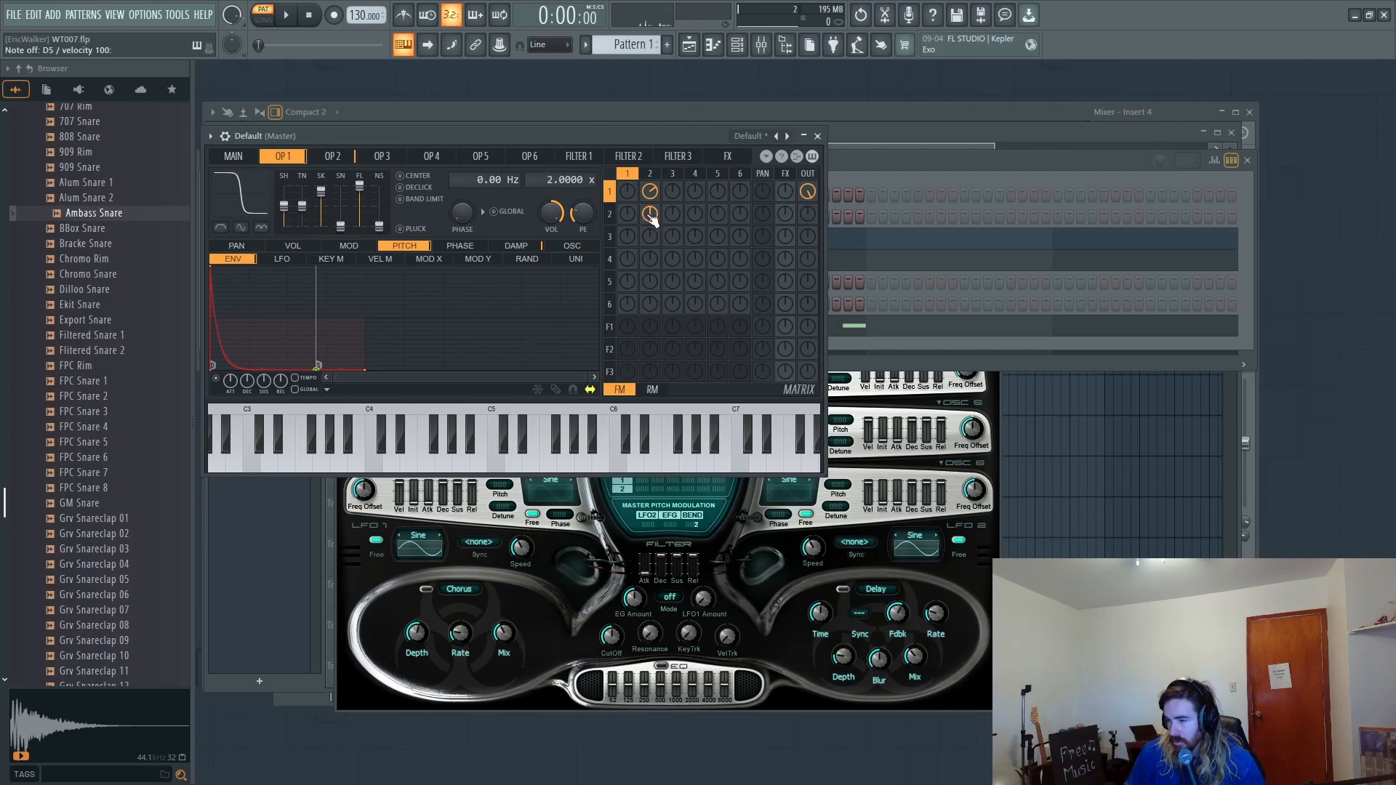
pyautogui.press('w')
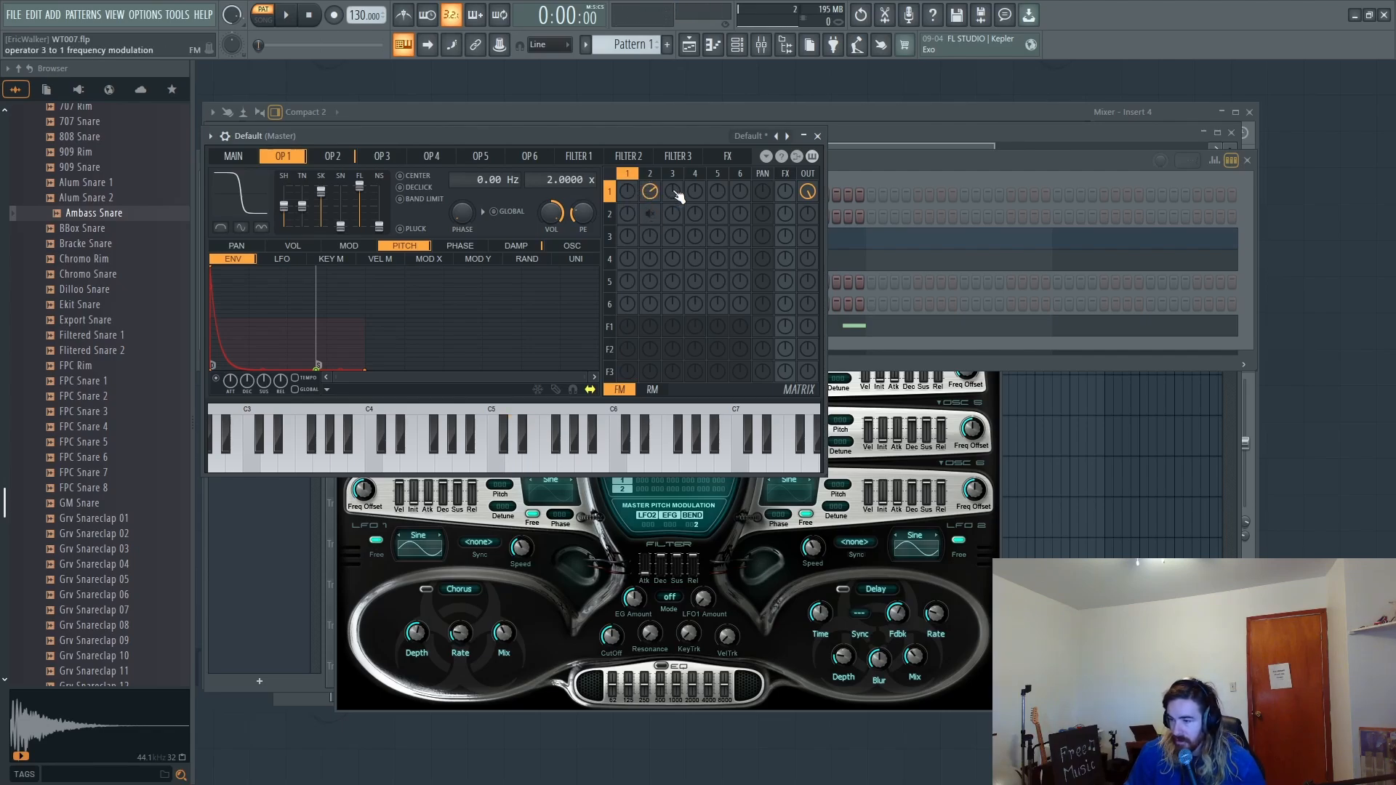
# Step: Add frequency modulation from operator 3 to operator 1 in the FM matrix and audition it across several notes
pyautogui.moveTo(677, 195); pyautogui.dragTo(675, 178)
pyautogui.press('w')
pyautogui.press('r')
pyautogui.press('r')
pyautogui.press('q')
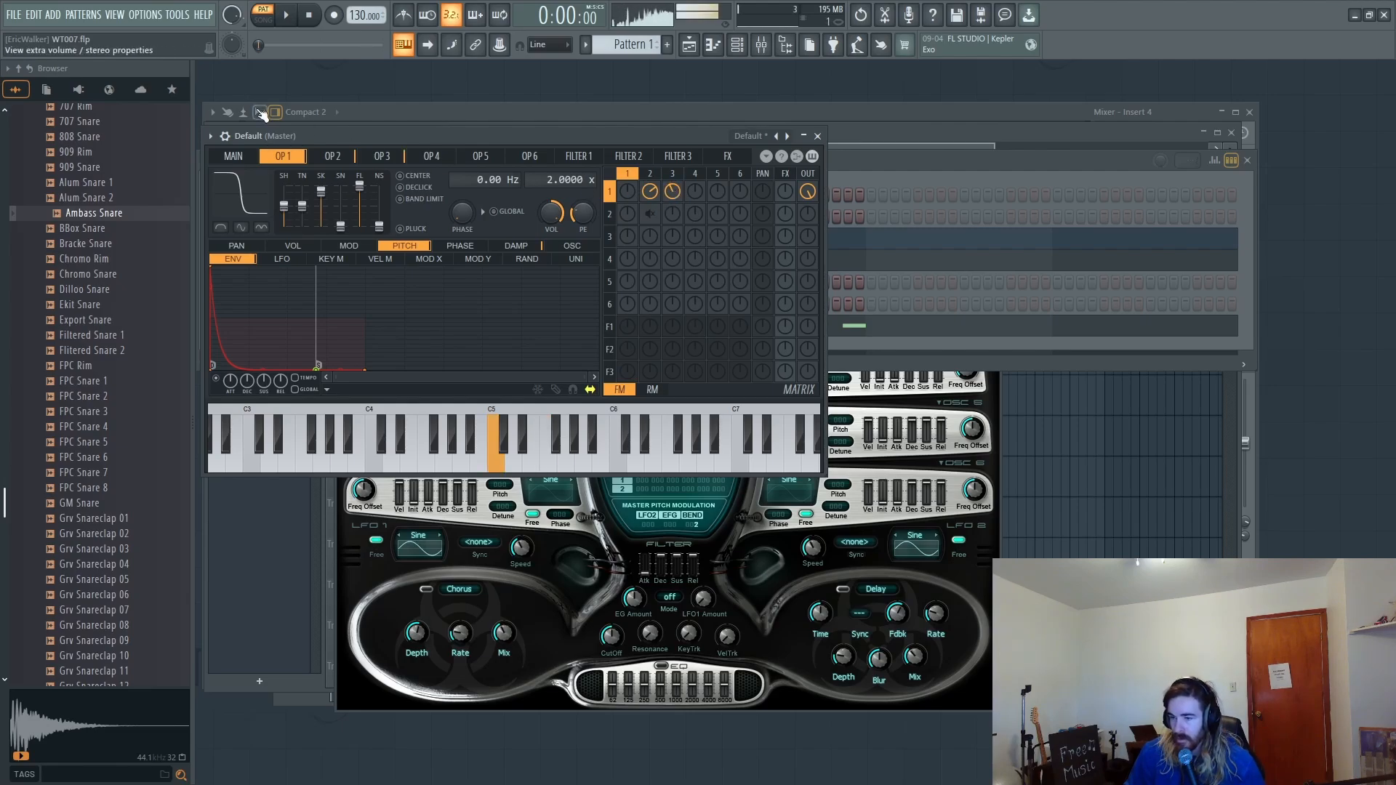
pyautogui.press('e')
# Step: Raise operator 2's shape to about 63% to alter its waveform while playing test notes
pyautogui.click(320, 154)
pyautogui.press('r')
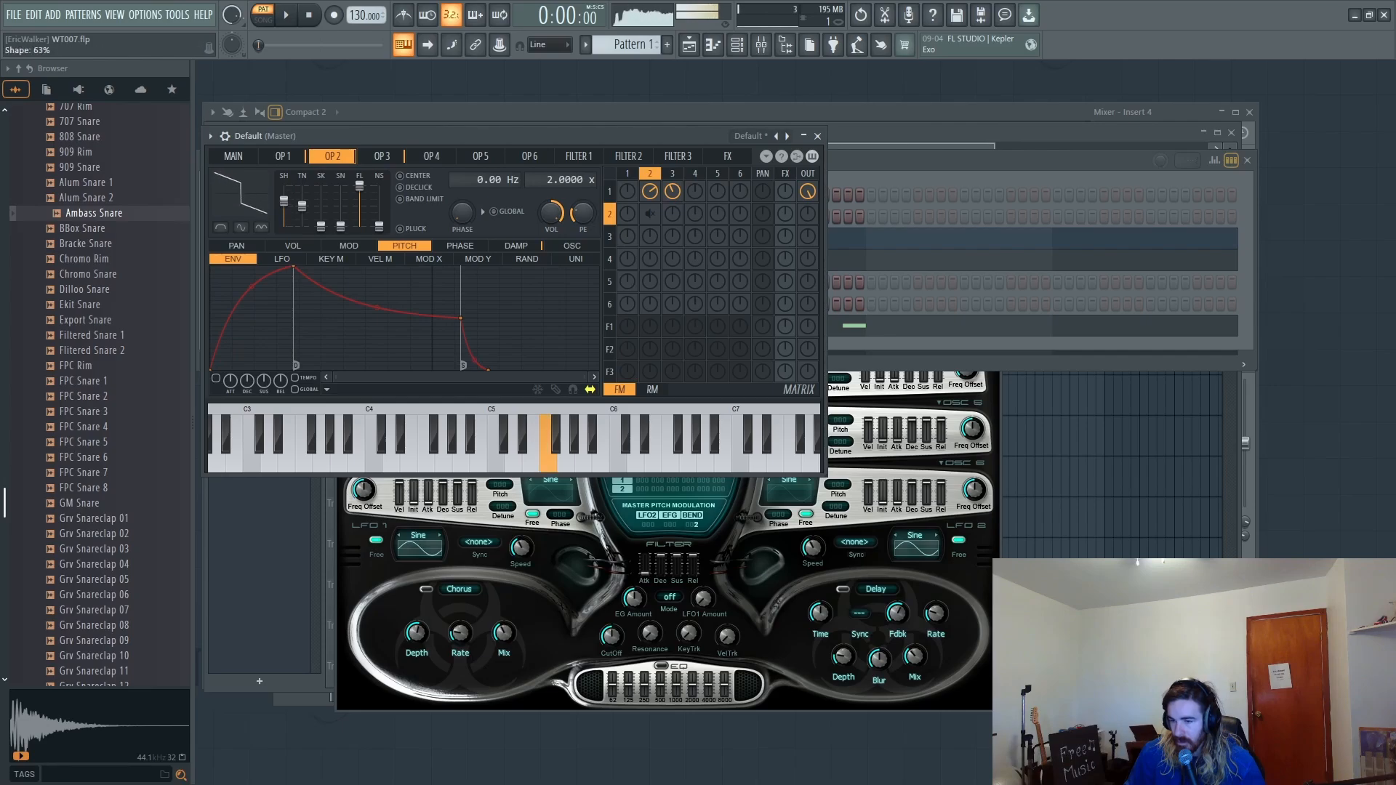
pyautogui.press('r')
pyautogui.press('w')
pyautogui.moveTo(284, 214); pyautogui.dragTo(283, 205)
# Step: Show operator 3's settings and audition the patch with several more notes
pyautogui.click(393, 155)
pyautogui.press('r')
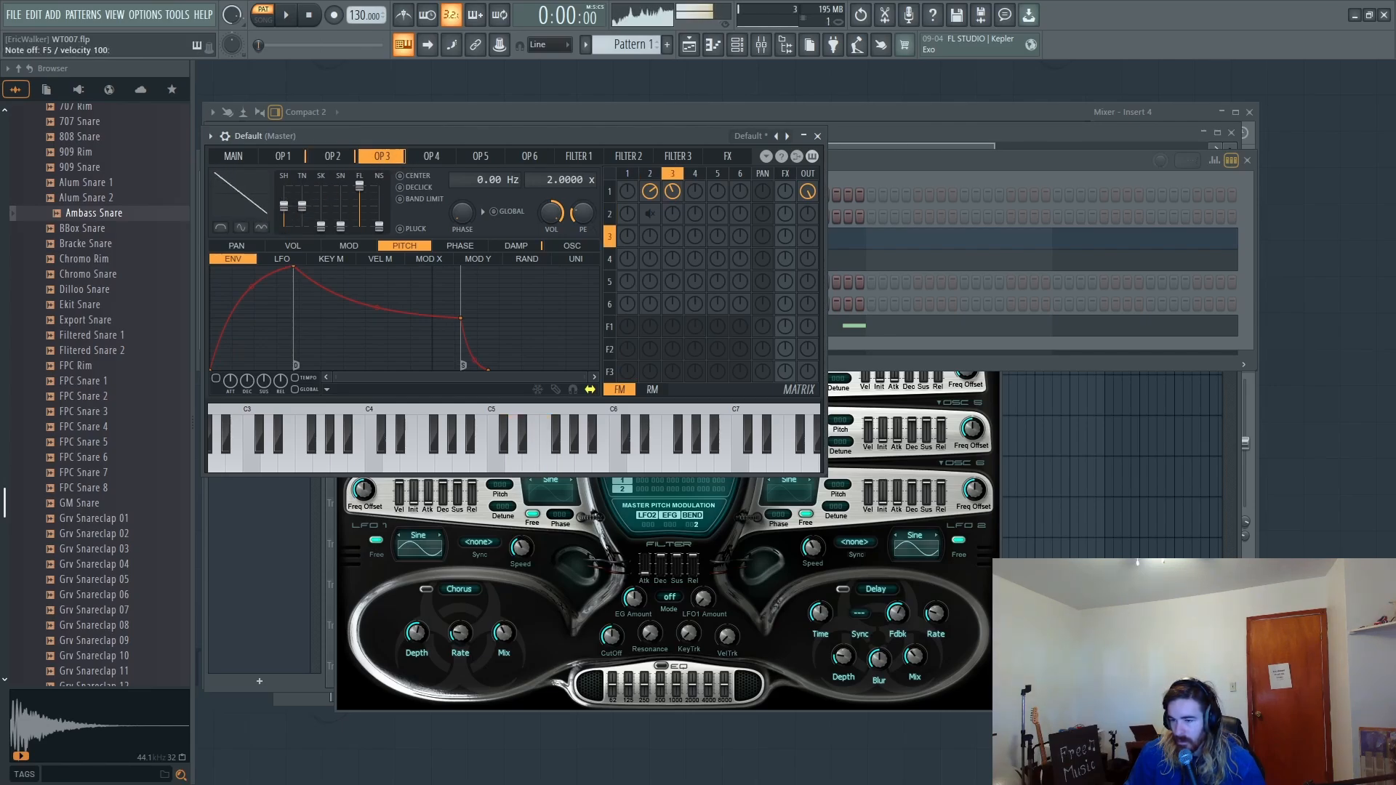
pyautogui.press('r')
pyautogui.press('e')
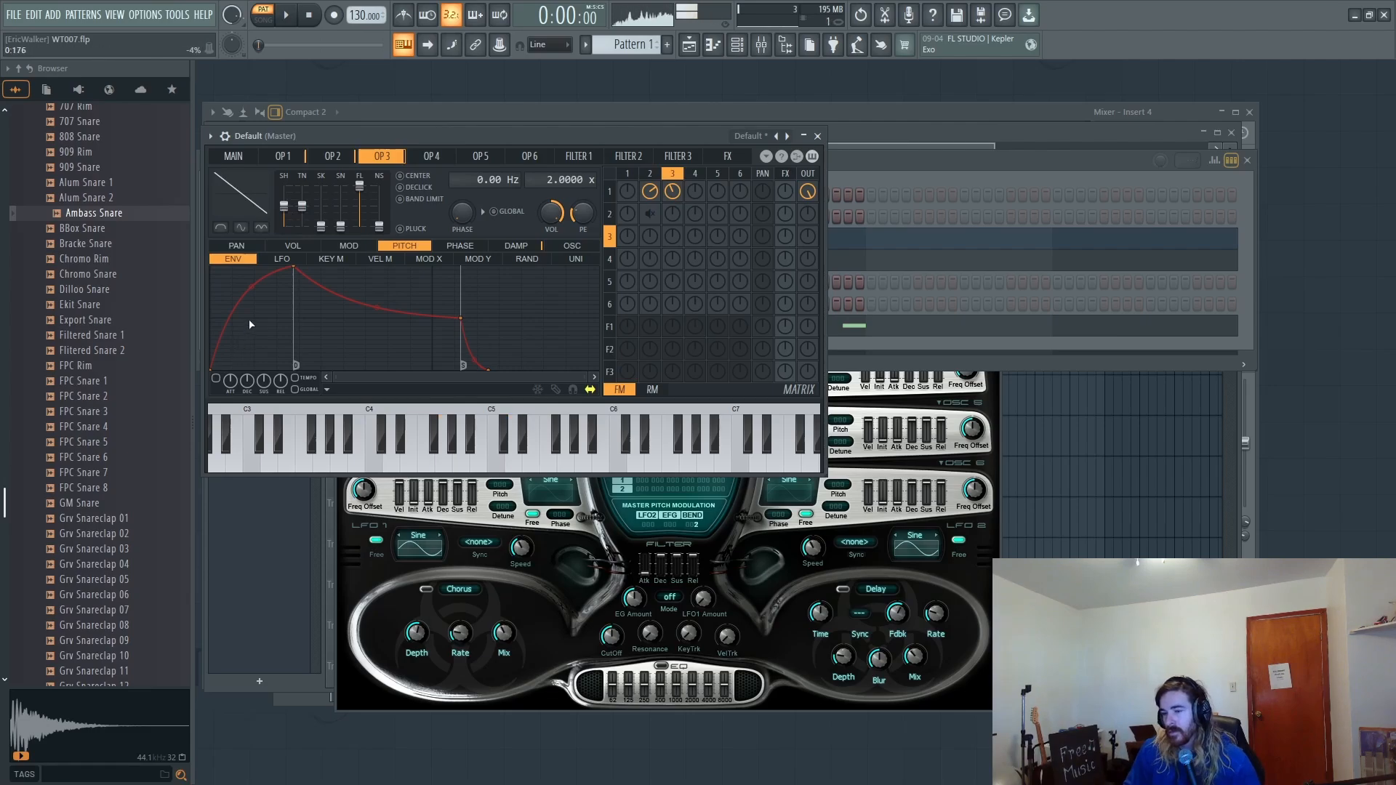
pyautogui.press('u')
pyautogui.press('r')
pyautogui.press('w')
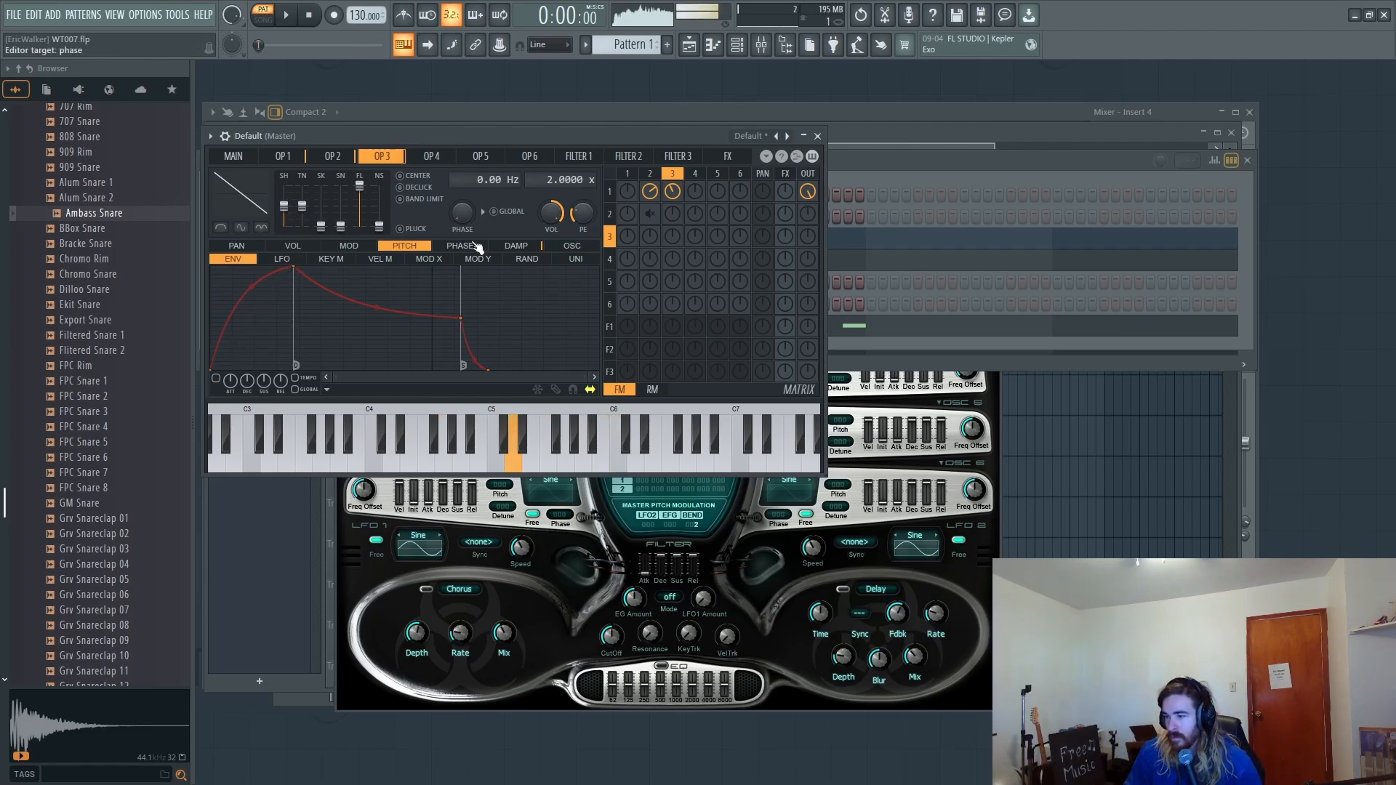
# Step: Route the Sytrus channel to mixer insert 19 and the 00 Default channel to insert 12, and select insert 19 in the mixer
pyautogui.click(914, 154)
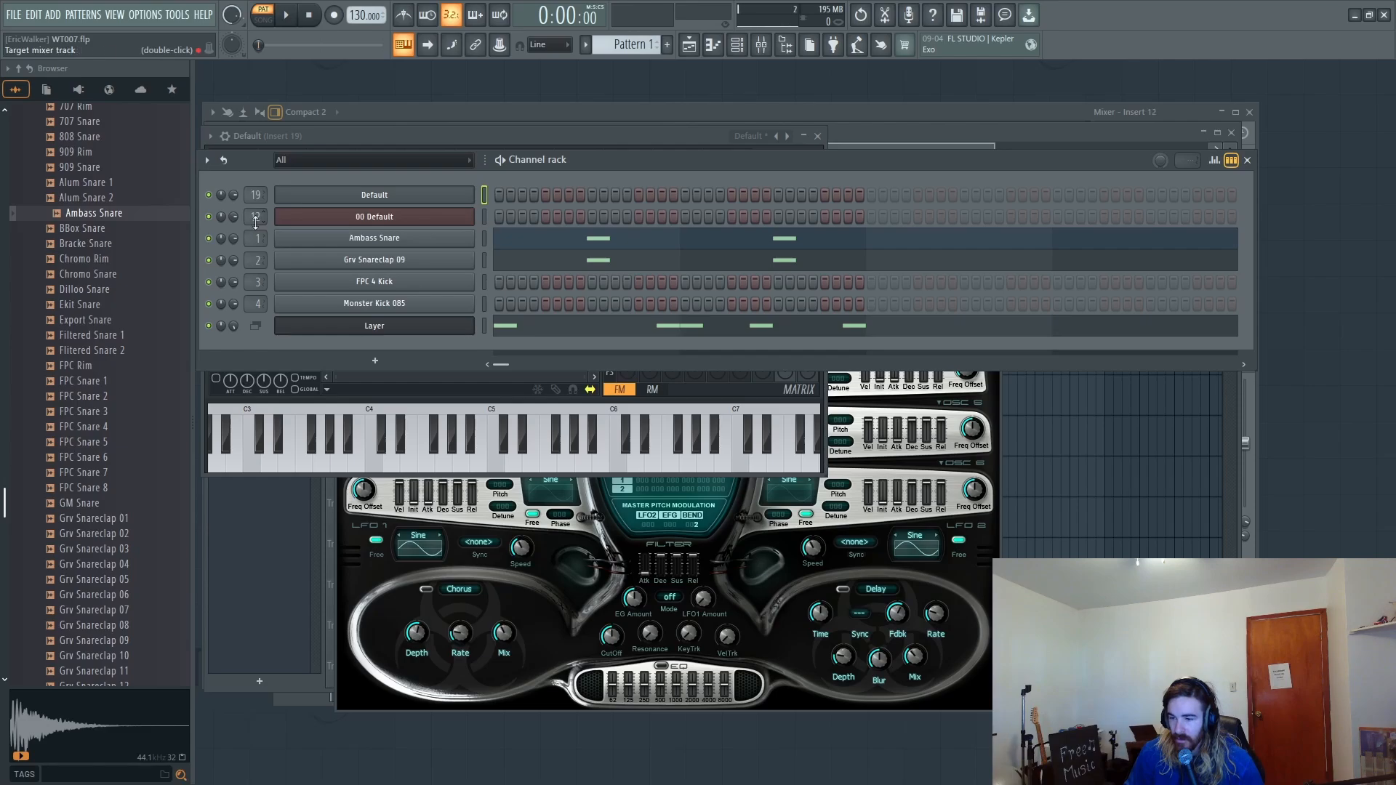
pyautogui.click(772, 51)
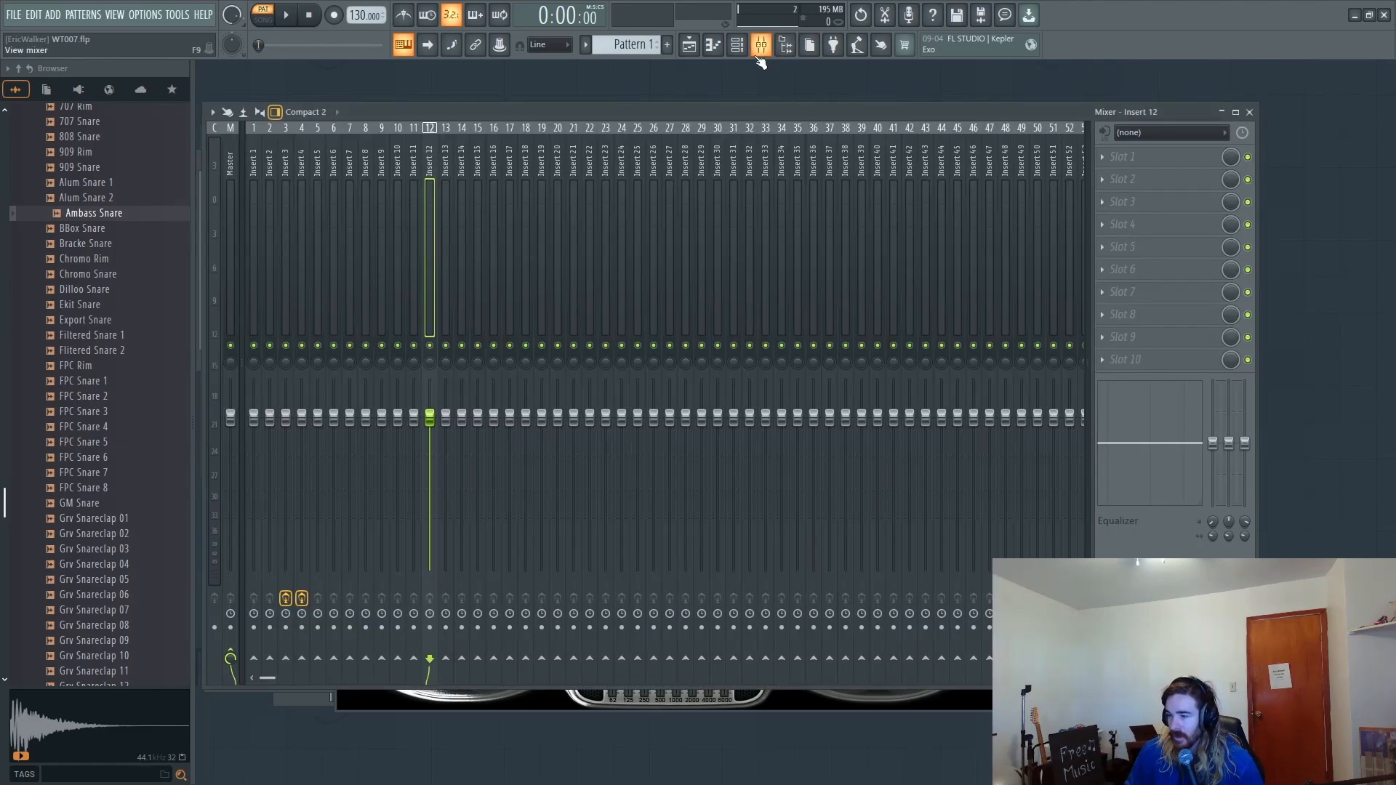
pyautogui.click(543, 269)
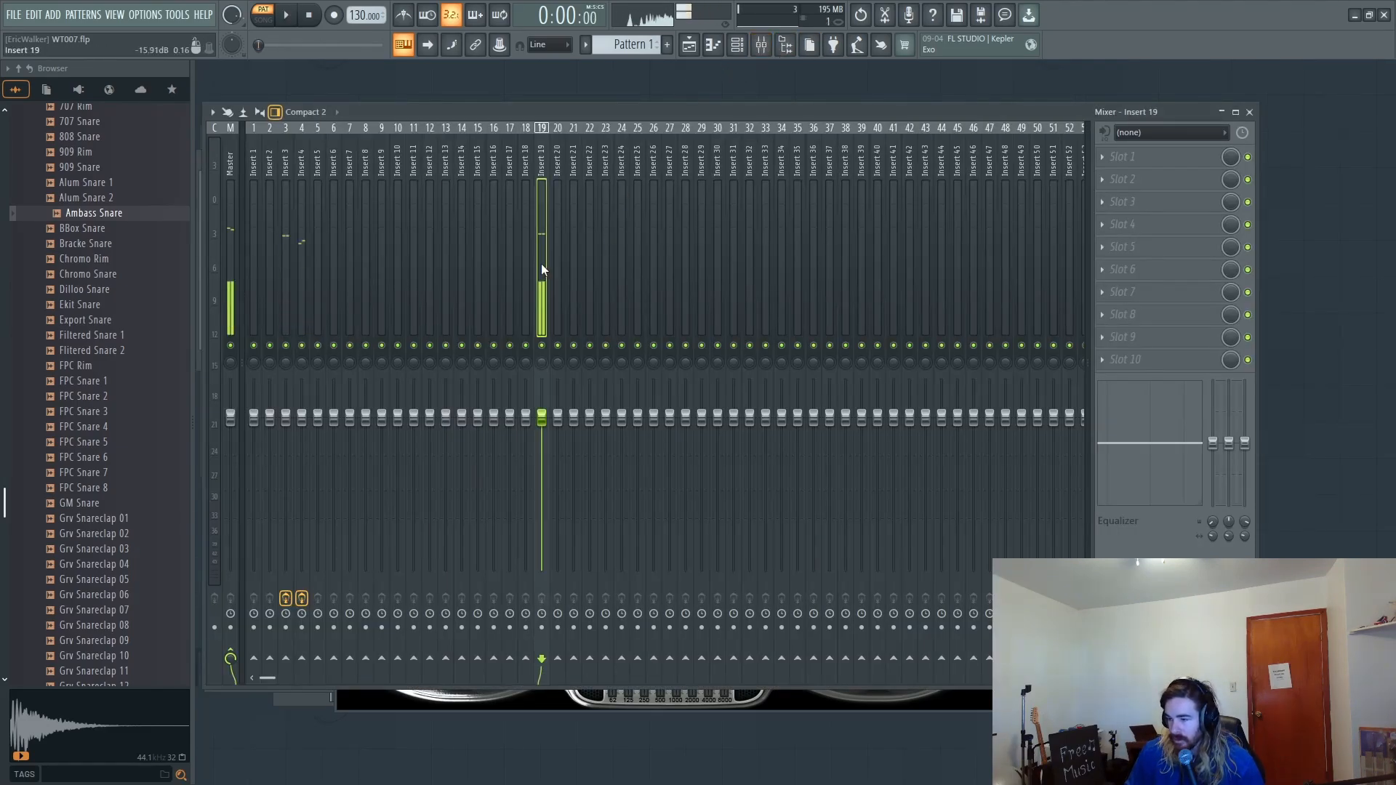
# Step: Add Fruity Parametric EQ 2 to insert 19's first effect slot and load its 20Hz + 18kHz cut preset
pyautogui.click(1131, 173)
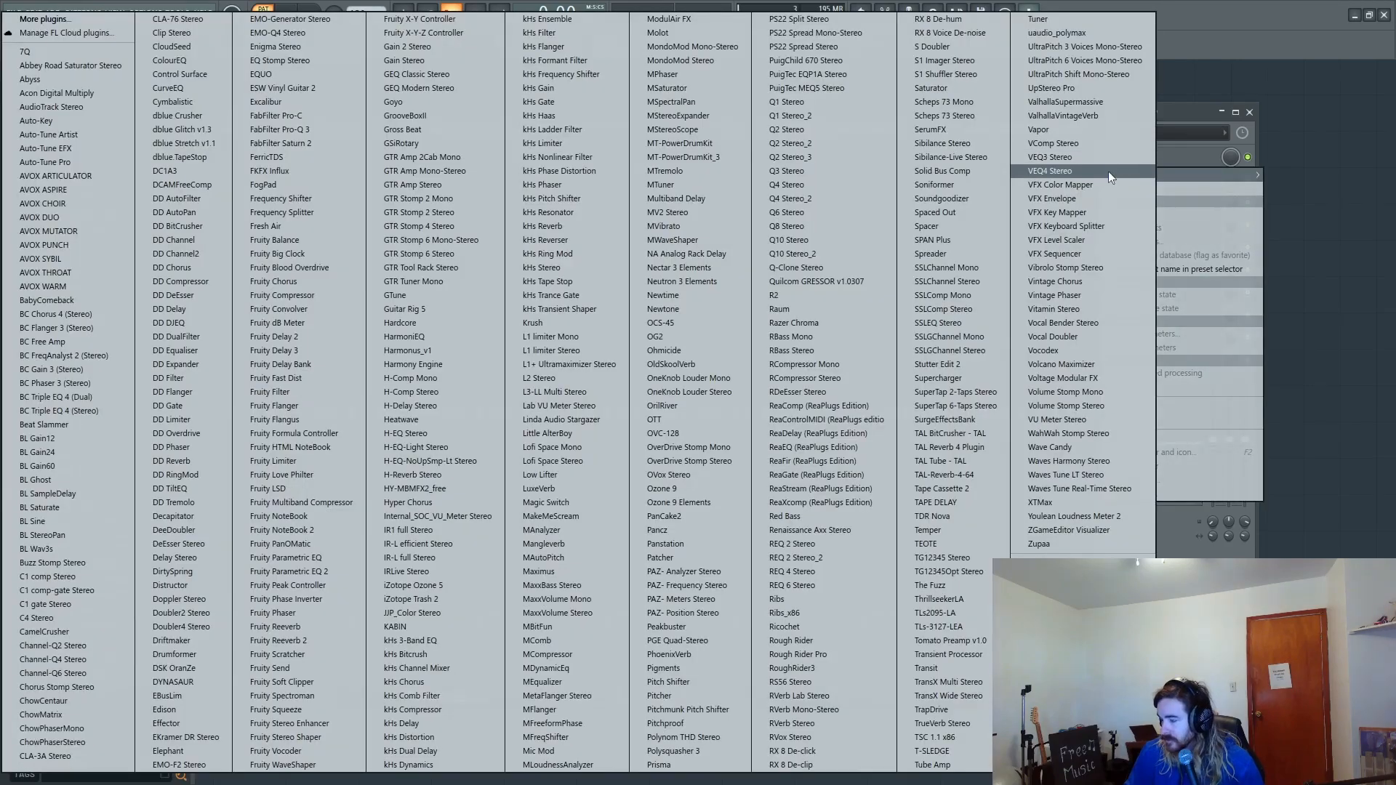
pyautogui.click(317, 570)
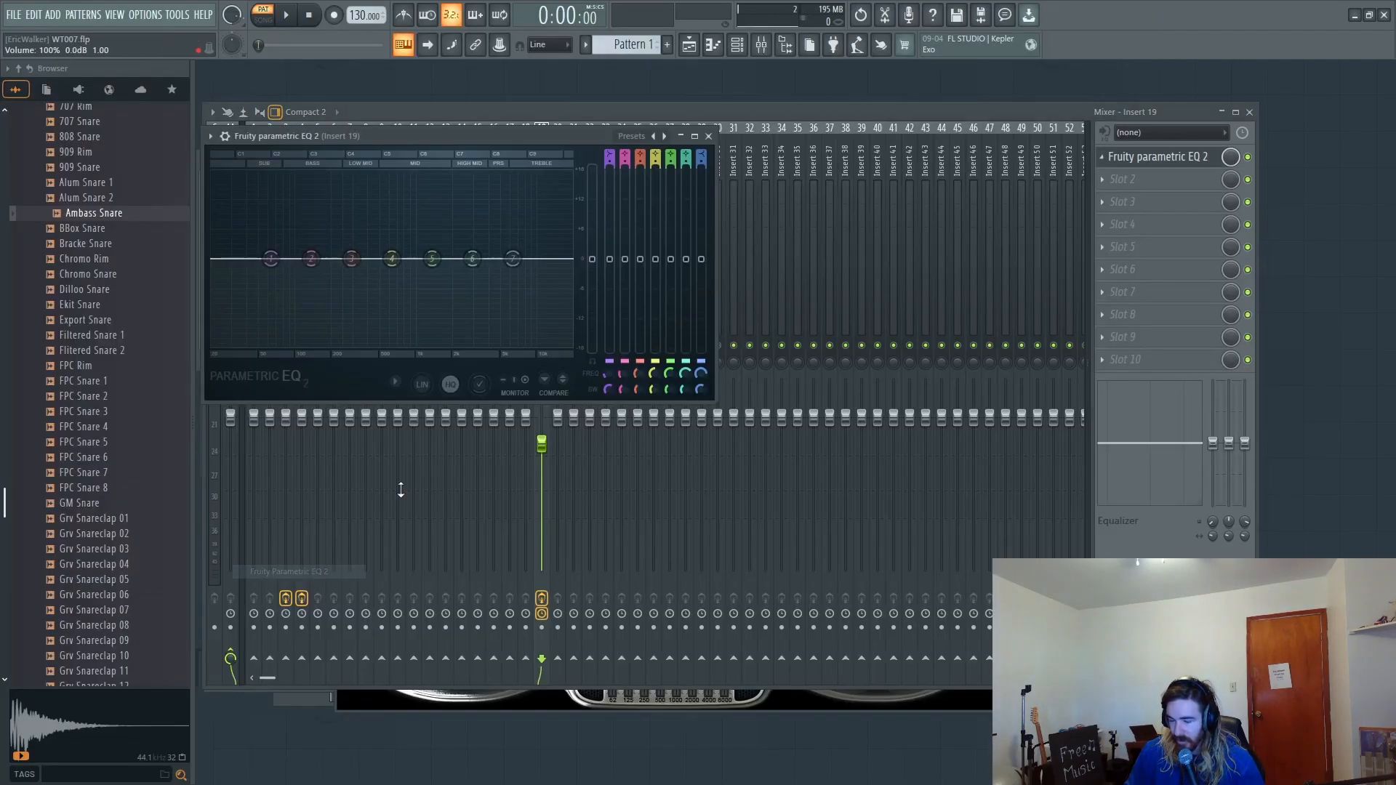
pyautogui.rightClick(654, 135)
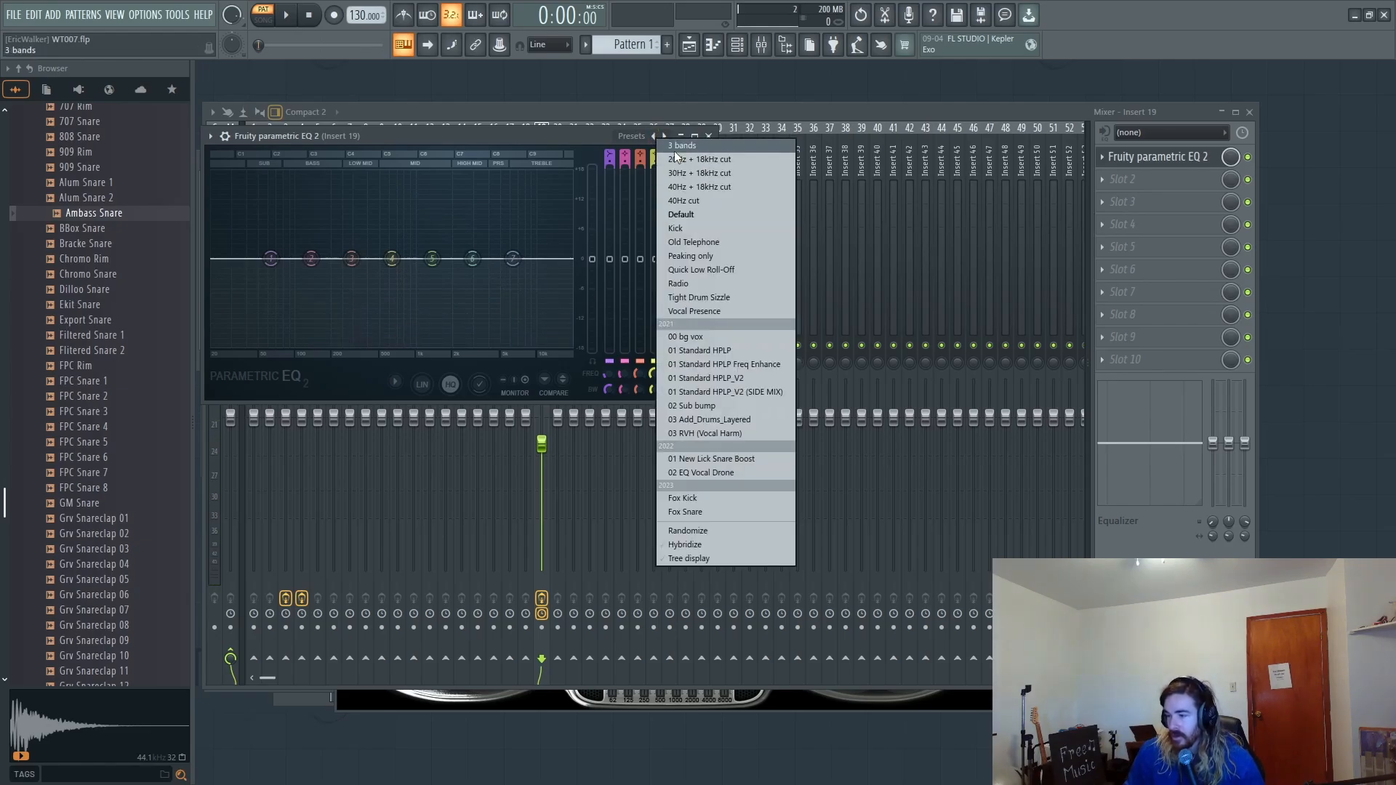
pyautogui.click(669, 160)
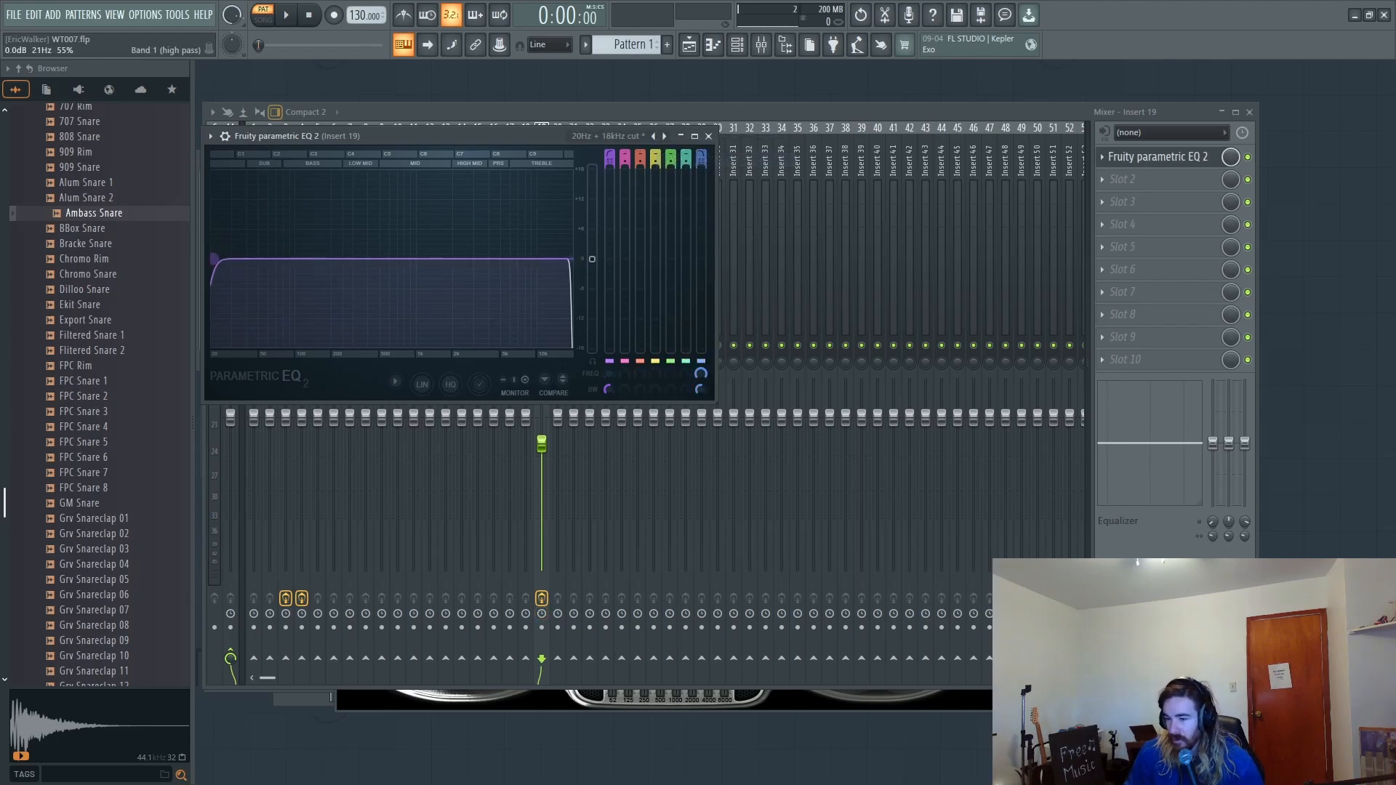
# Step: Raise the EQ's high-pass cutoff to remove the lows and lower the low-pass cutoff to about 13260 Hz
pyautogui.moveTo(214, 259); pyautogui.dragTo(327, 259)
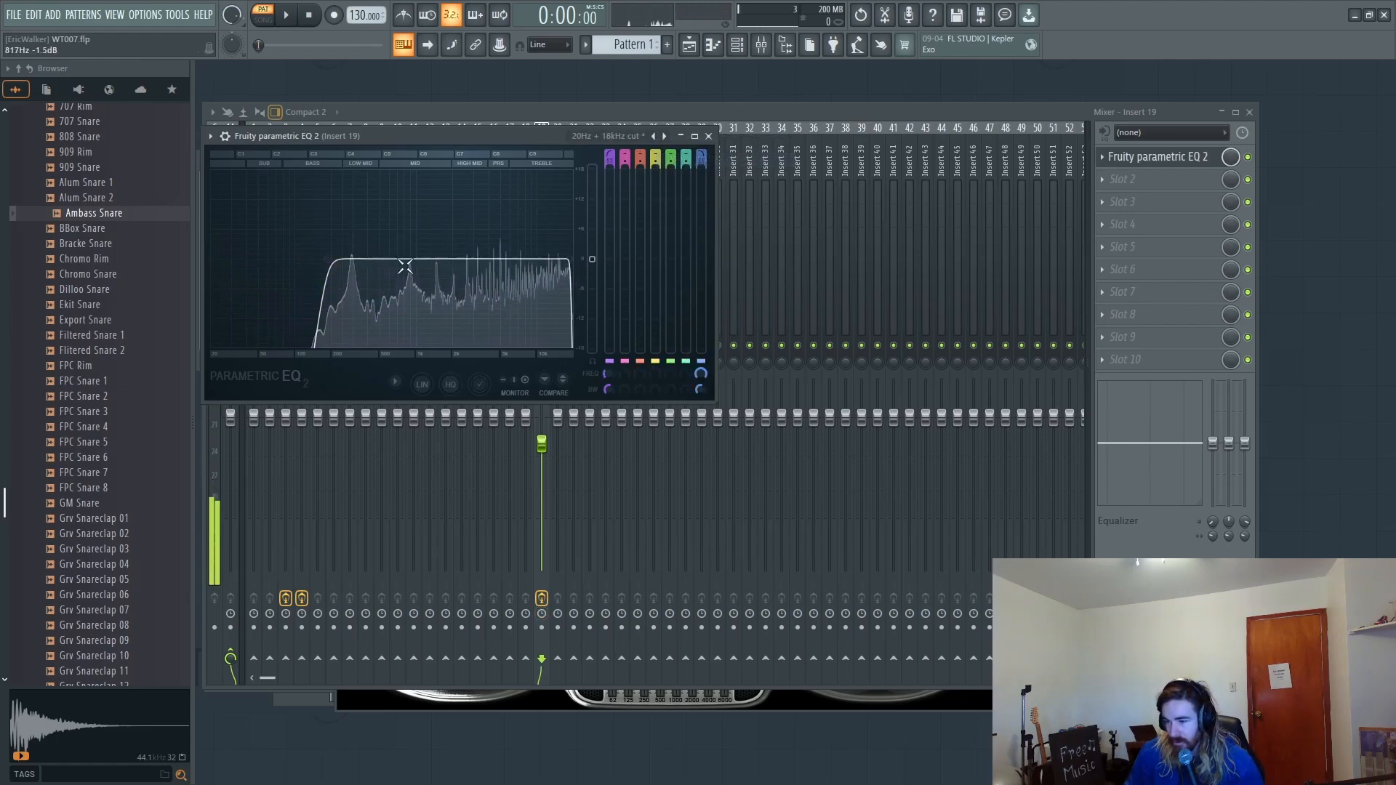
pyautogui.moveTo(568, 260); pyautogui.dragTo(551, 259)
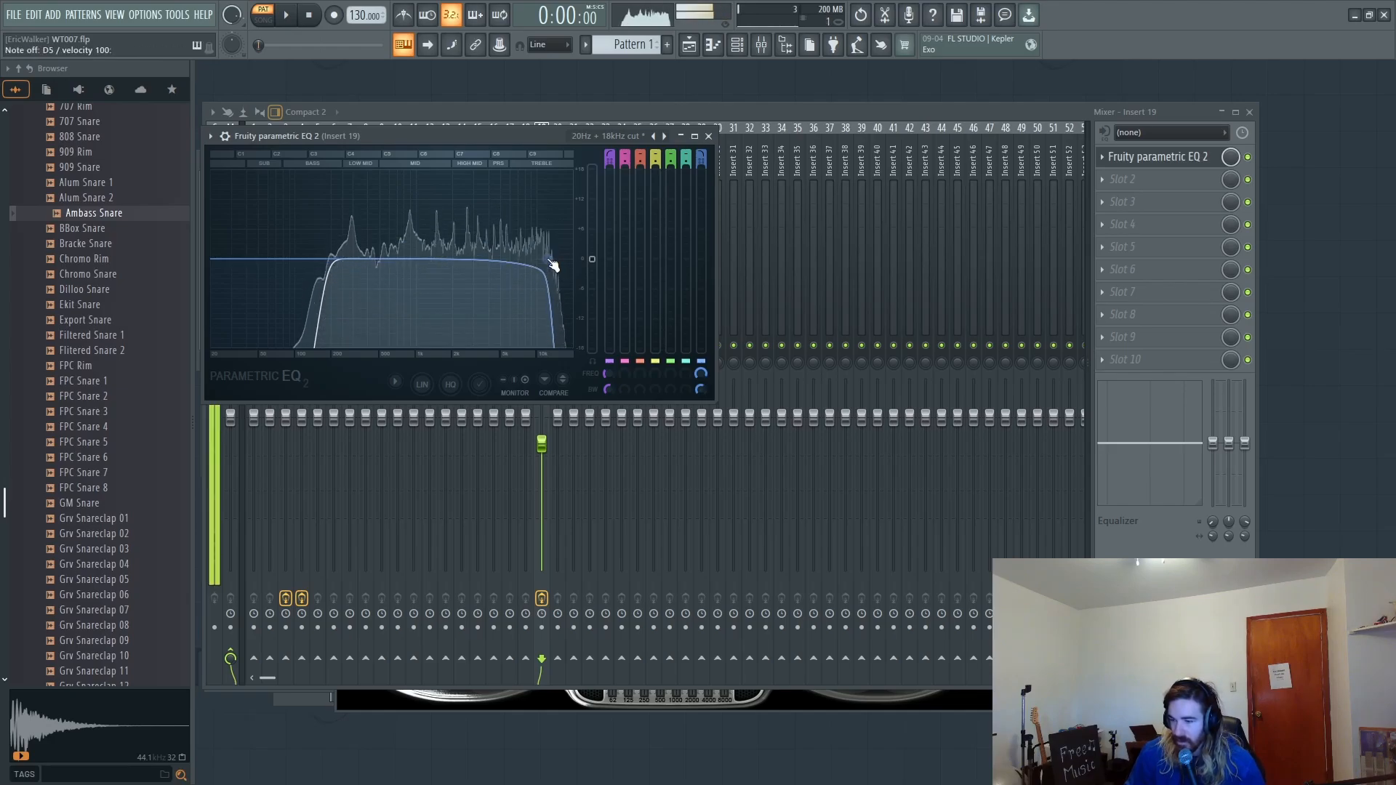
pyautogui.scroll(-3, 553, 259)
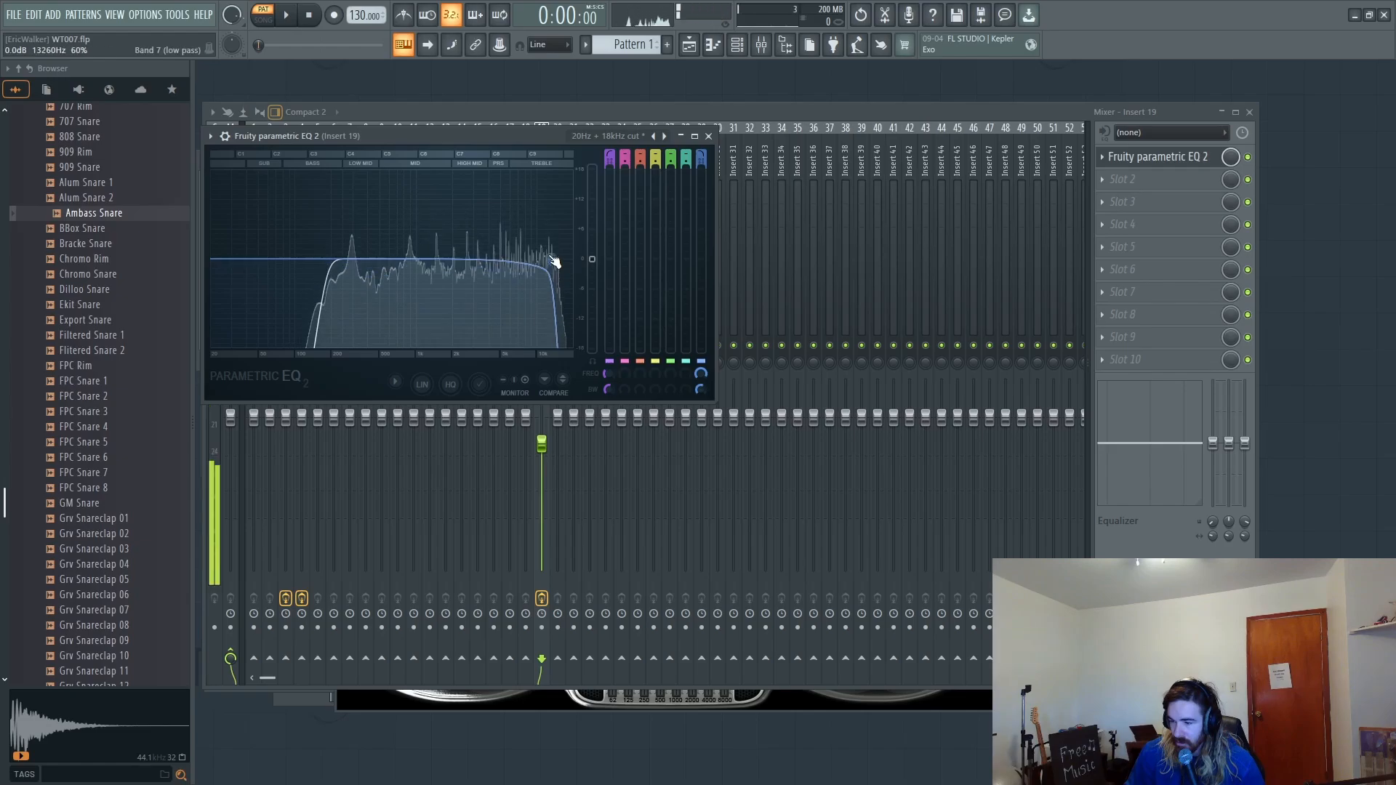
pyautogui.scroll(3, 555, 262)
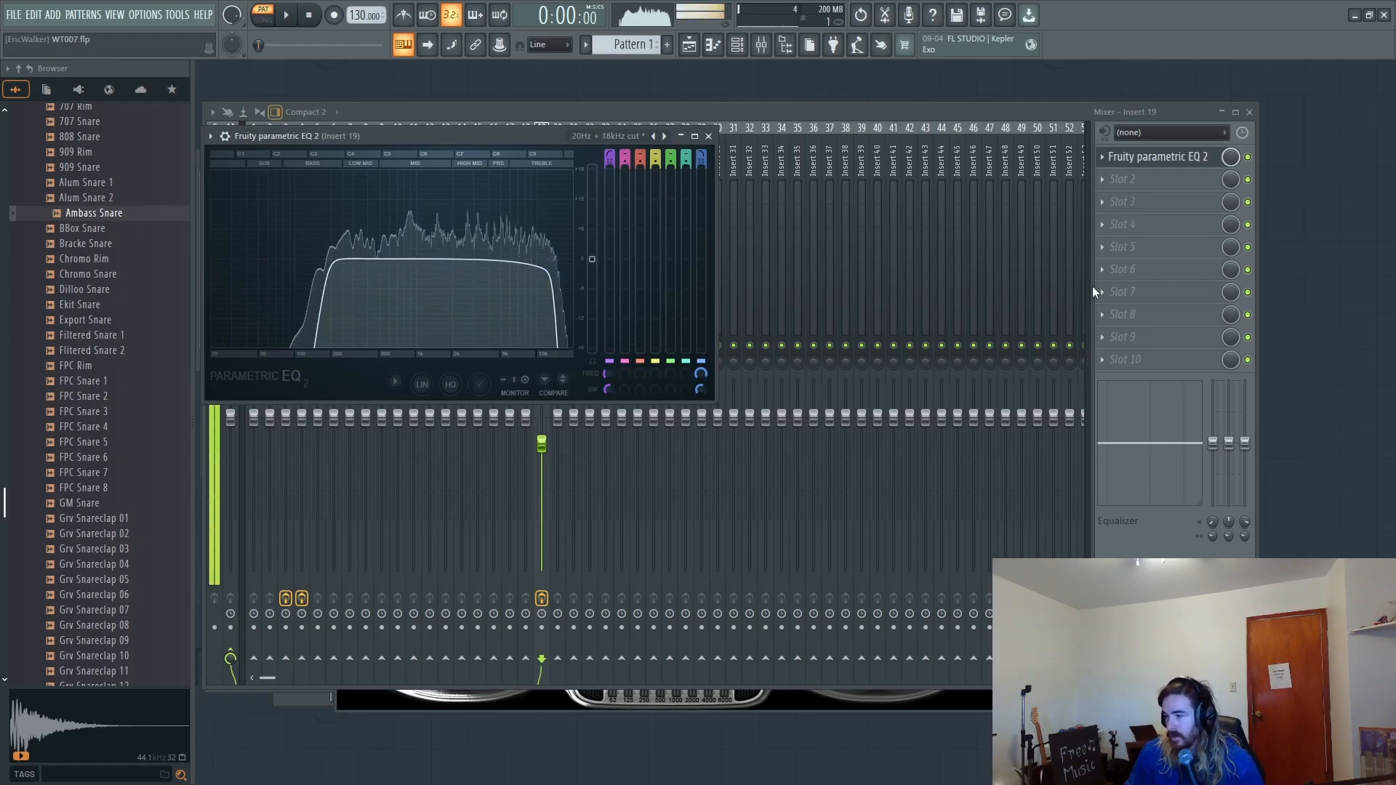
# Step: Add Fruity Delay 3 in ping pong mode to insert 19's third slot and reduce its feedback and wet levels
pyautogui.click(1184, 207)
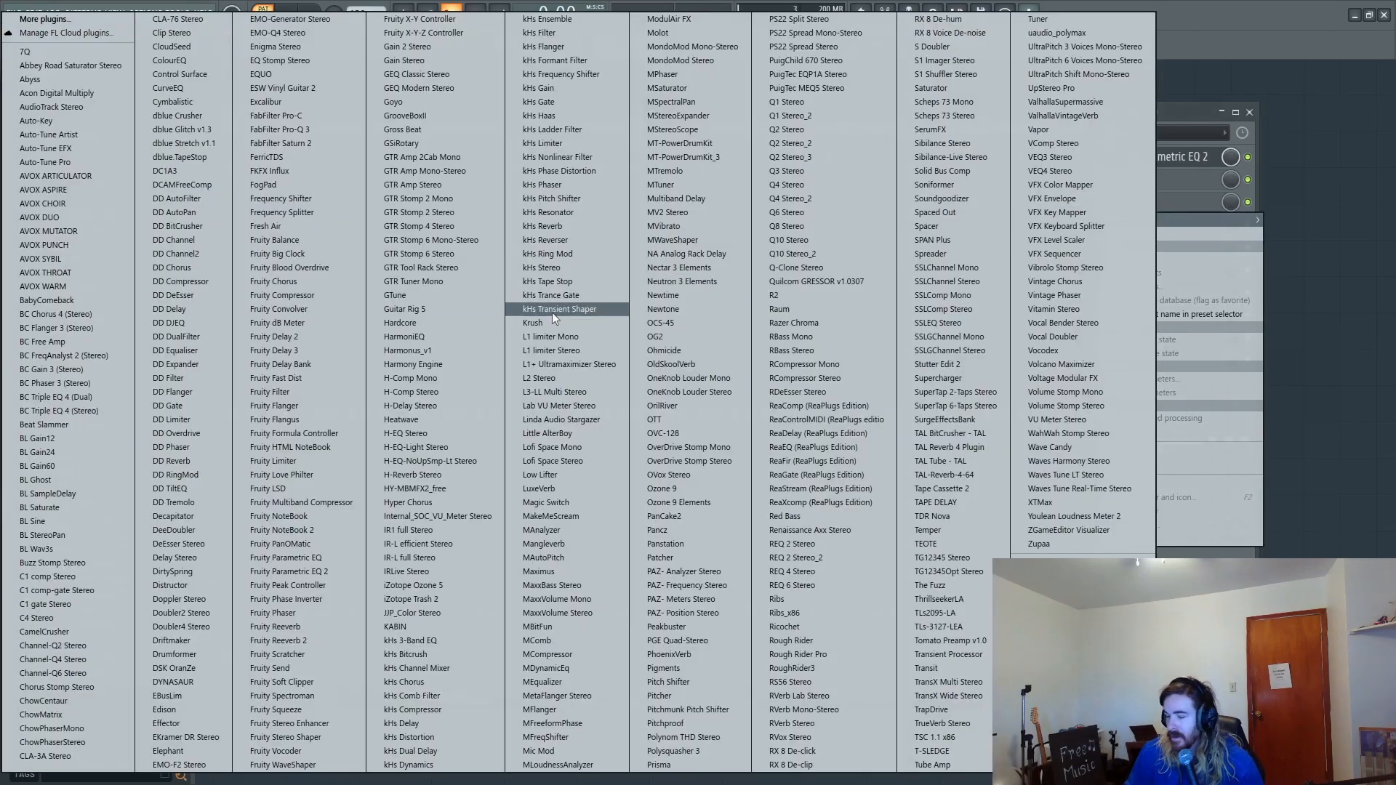
pyautogui.click(325, 350)
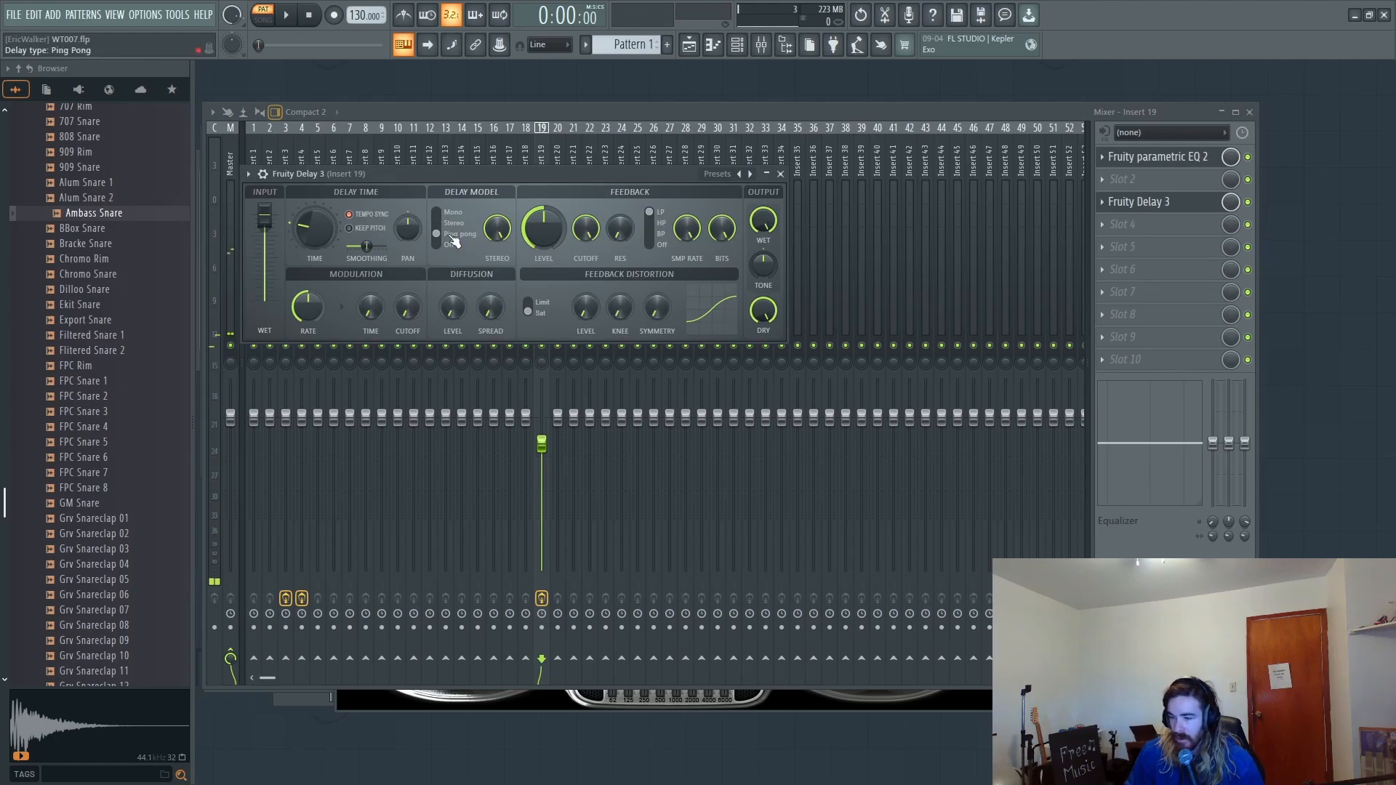
pyautogui.moveTo(539, 231); pyautogui.dragTo(539, 270)
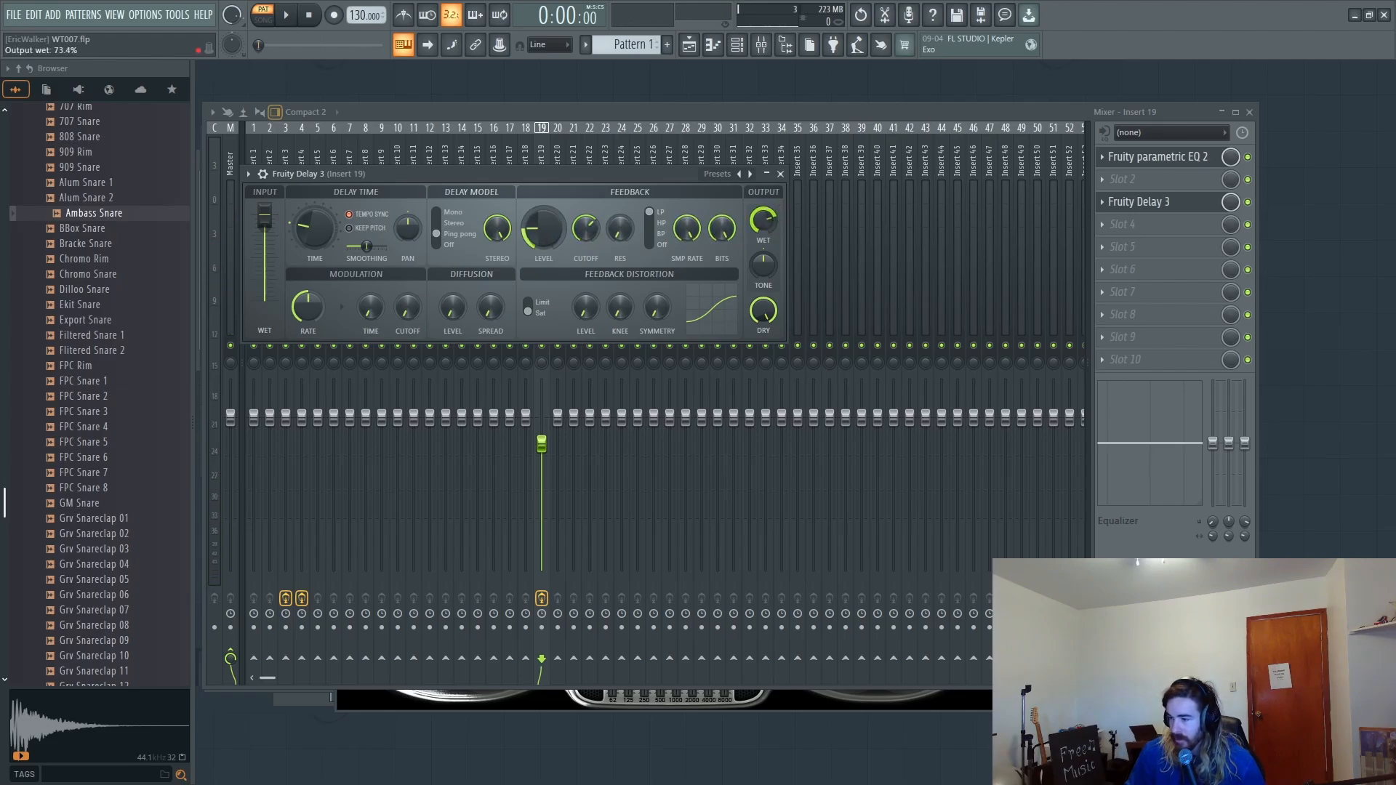
pyautogui.moveTo(762, 193); pyautogui.dragTo(761, 199)
pyautogui.press('x')
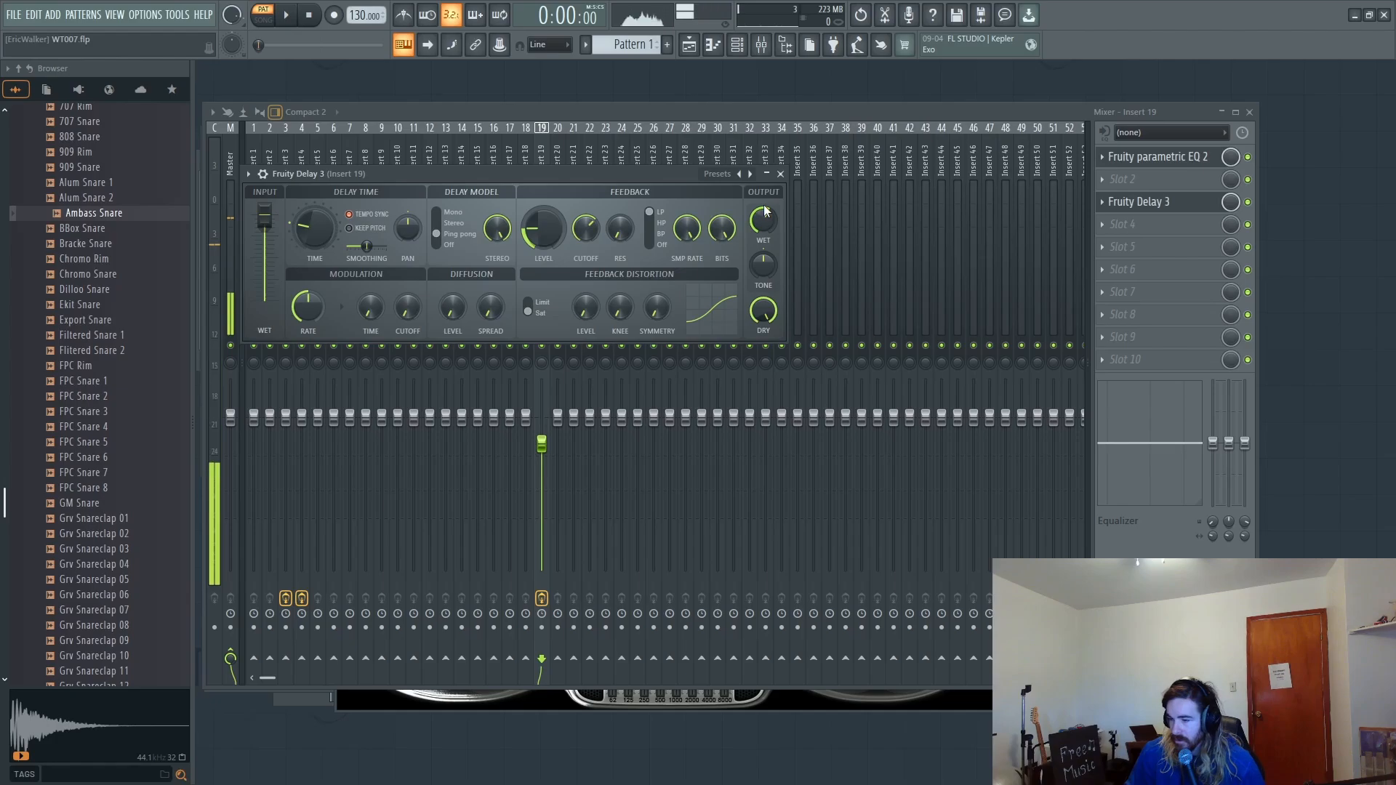
pyautogui.press('x')
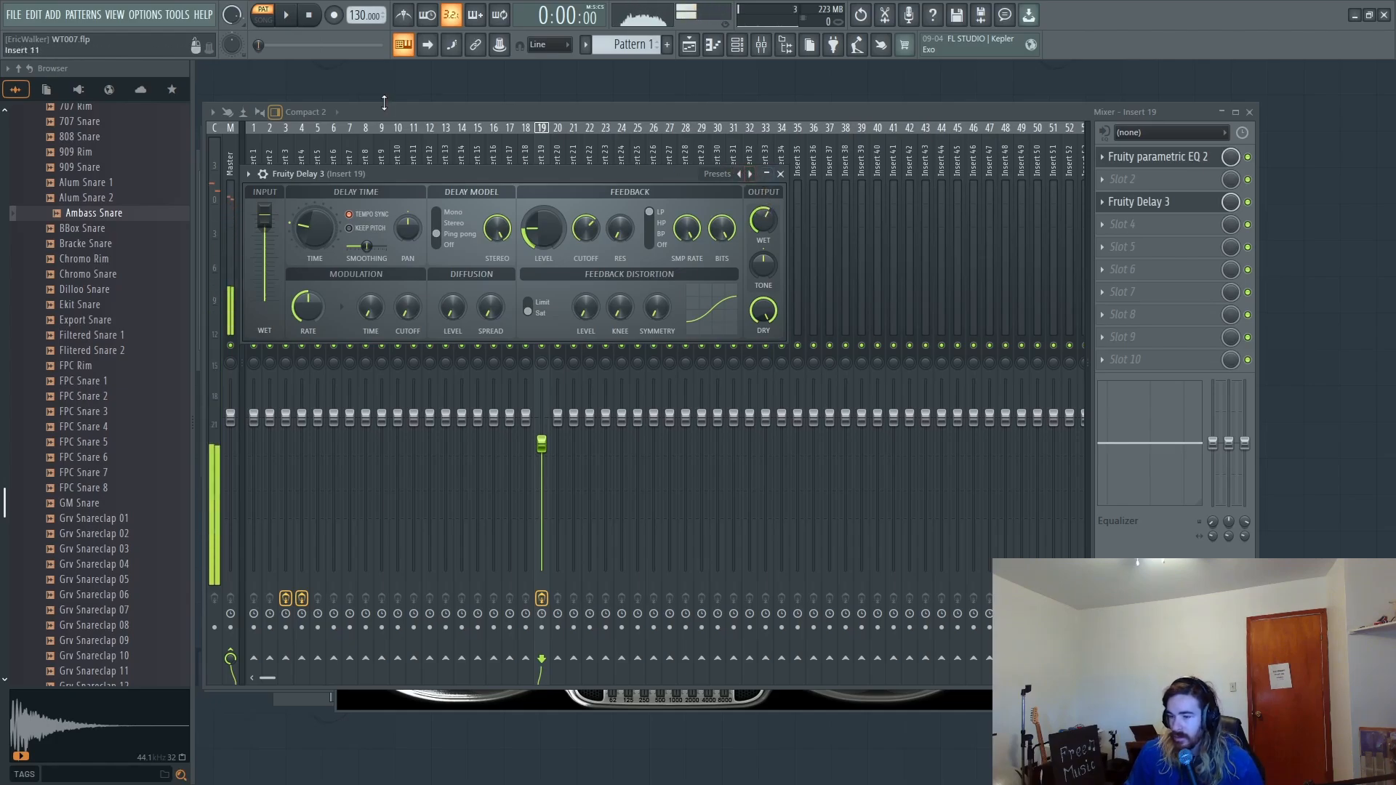
# Step: Switch to the empty Pattern 10 and open the Sytrus channel's piano roll
pyautogui.click(736, 44)
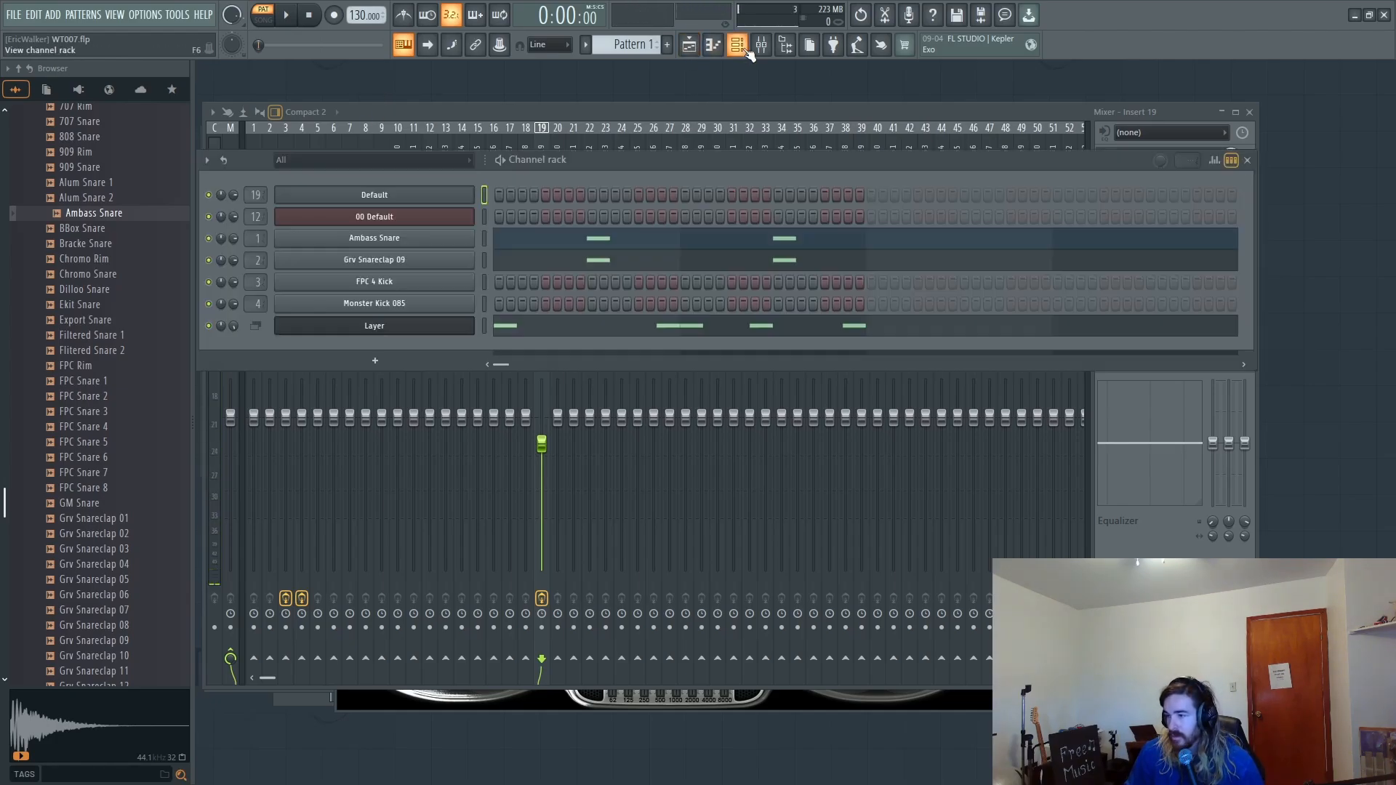
pyautogui.scroll(-5, 624, 44)
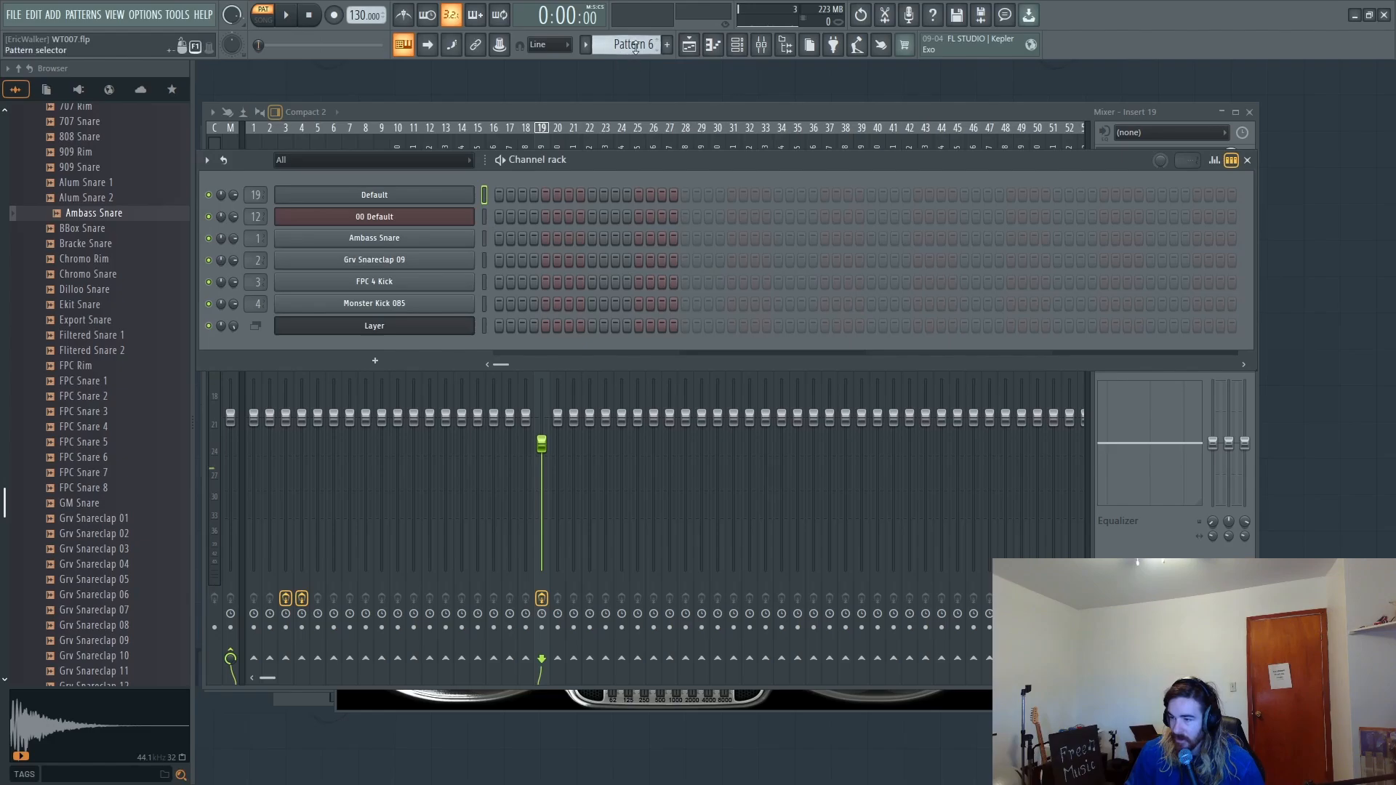
pyautogui.scroll(-4, 635, 46)
pyautogui.rightClick(426, 199)
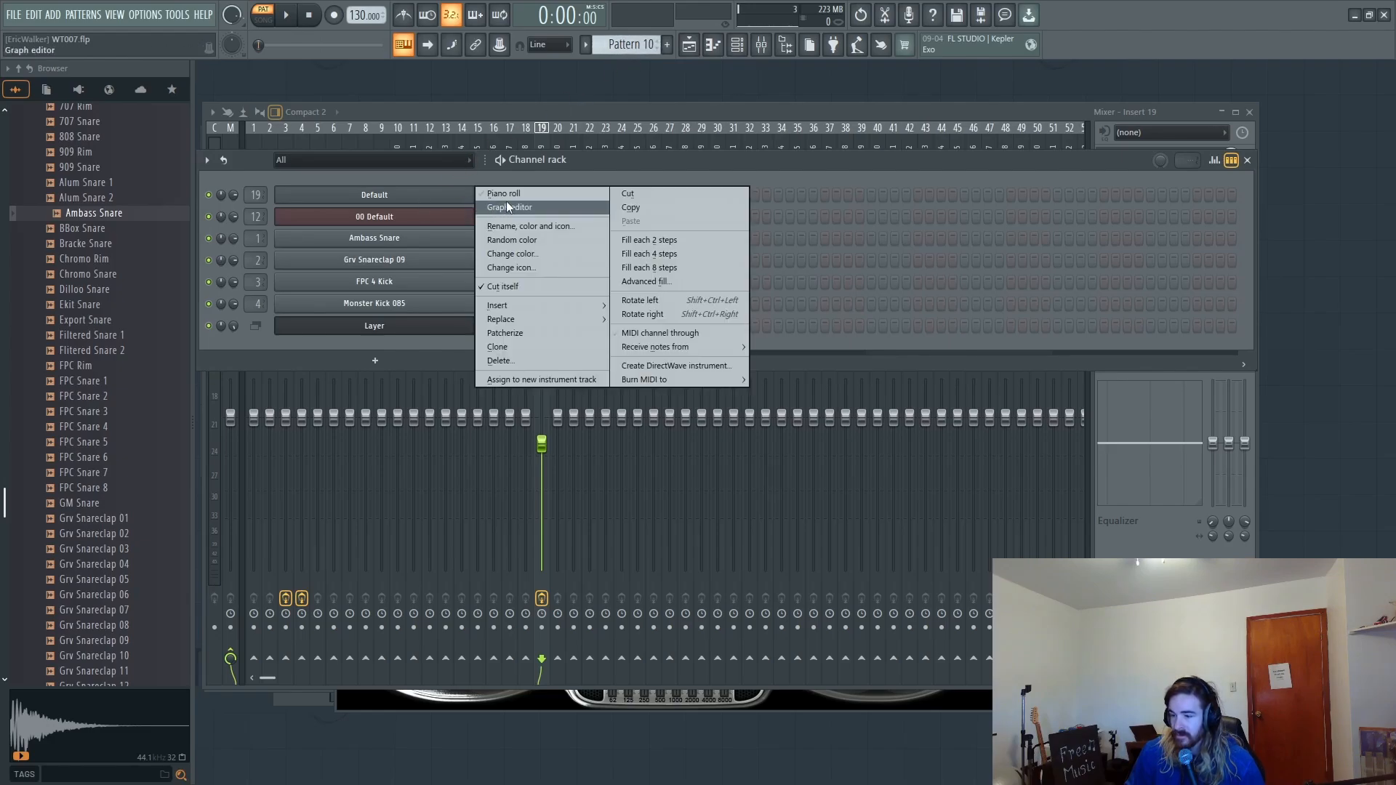
pyautogui.click(501, 205)
pyautogui.rightClick(452, 197)
pyautogui.click(488, 194)
# Step: Place consecutive notes A#4, D6, C6 and A#5 from the start of the first bar and play them back
pyautogui.click(373, 344)
pyautogui.moveTo(372, 344); pyautogui.dragTo(338, 346)
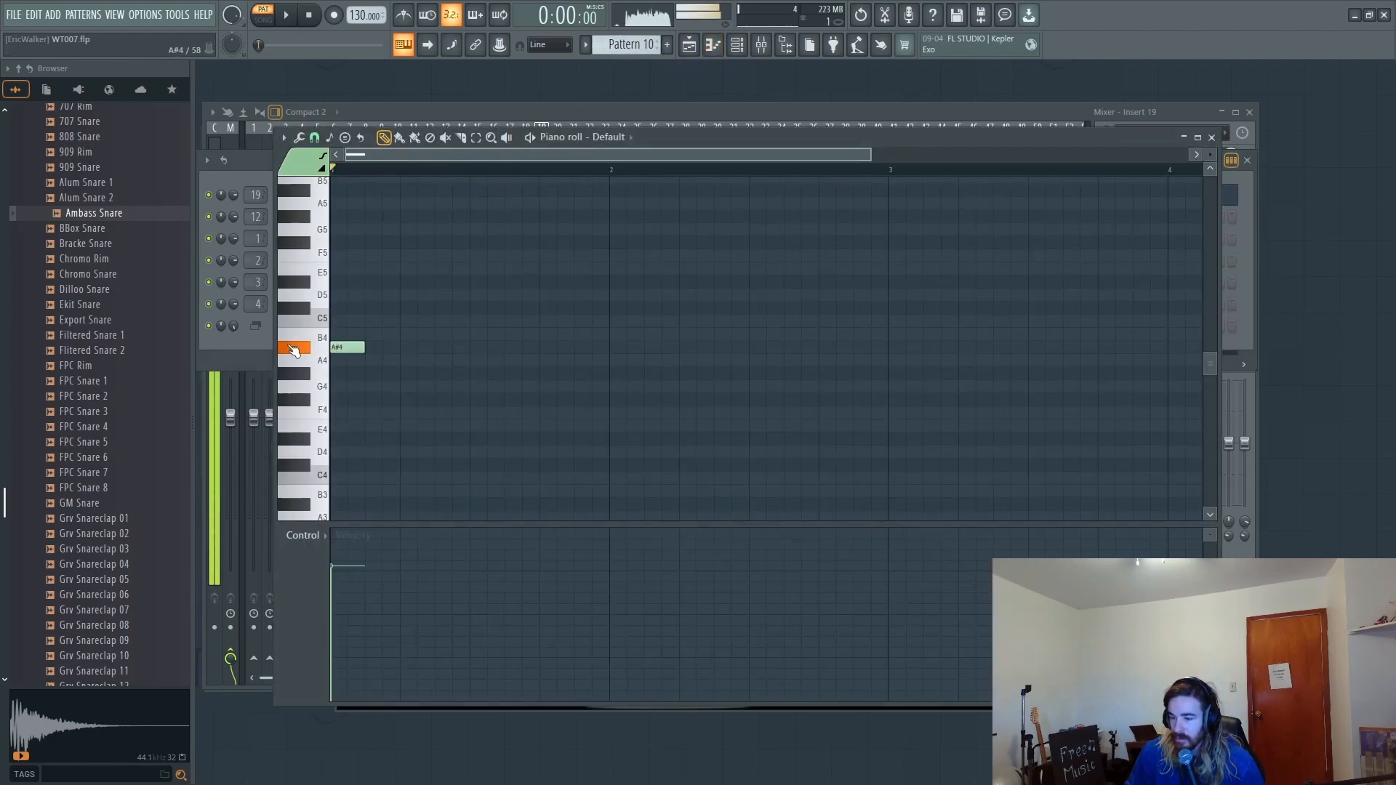
pyautogui.scroll(3, 408, 261)
pyautogui.click(367, 215)
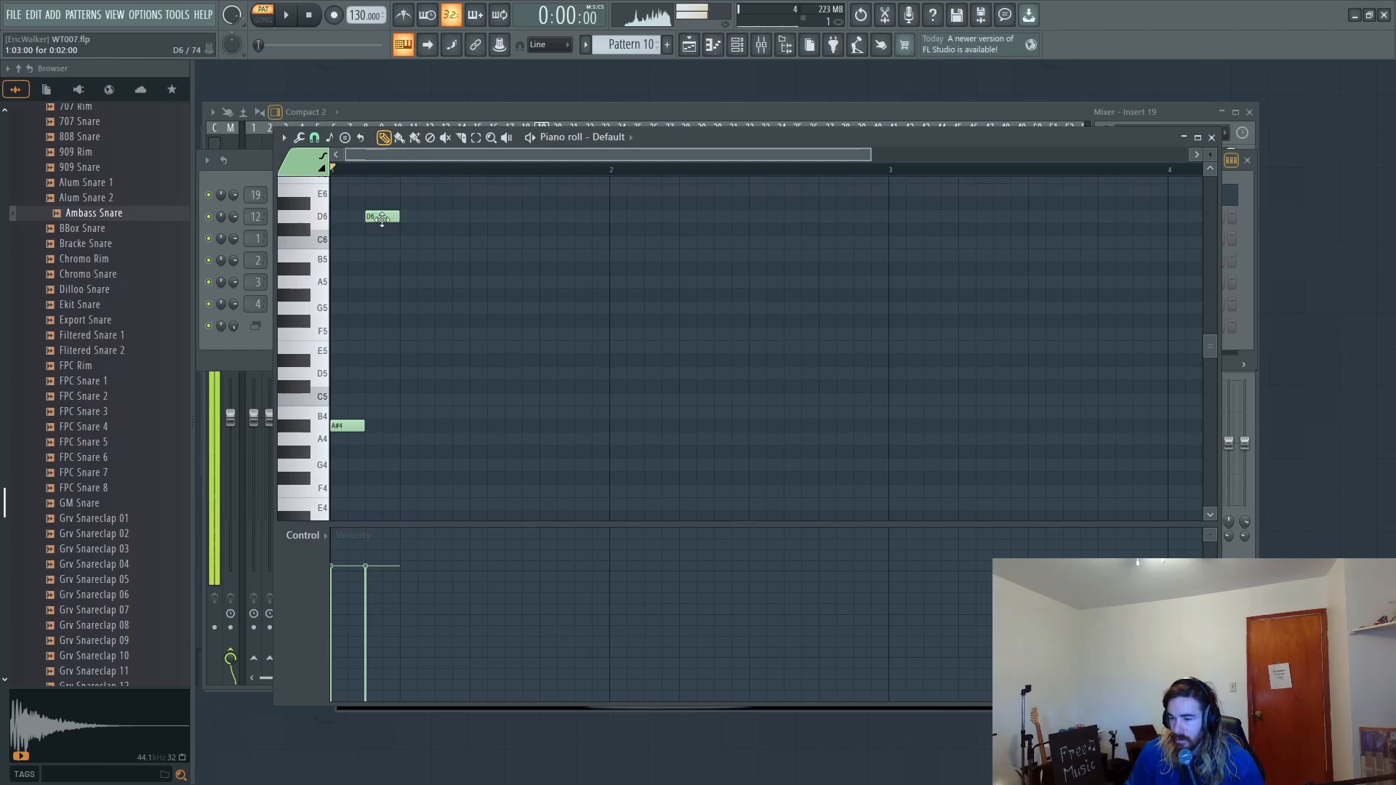
pyautogui.click(403, 242)
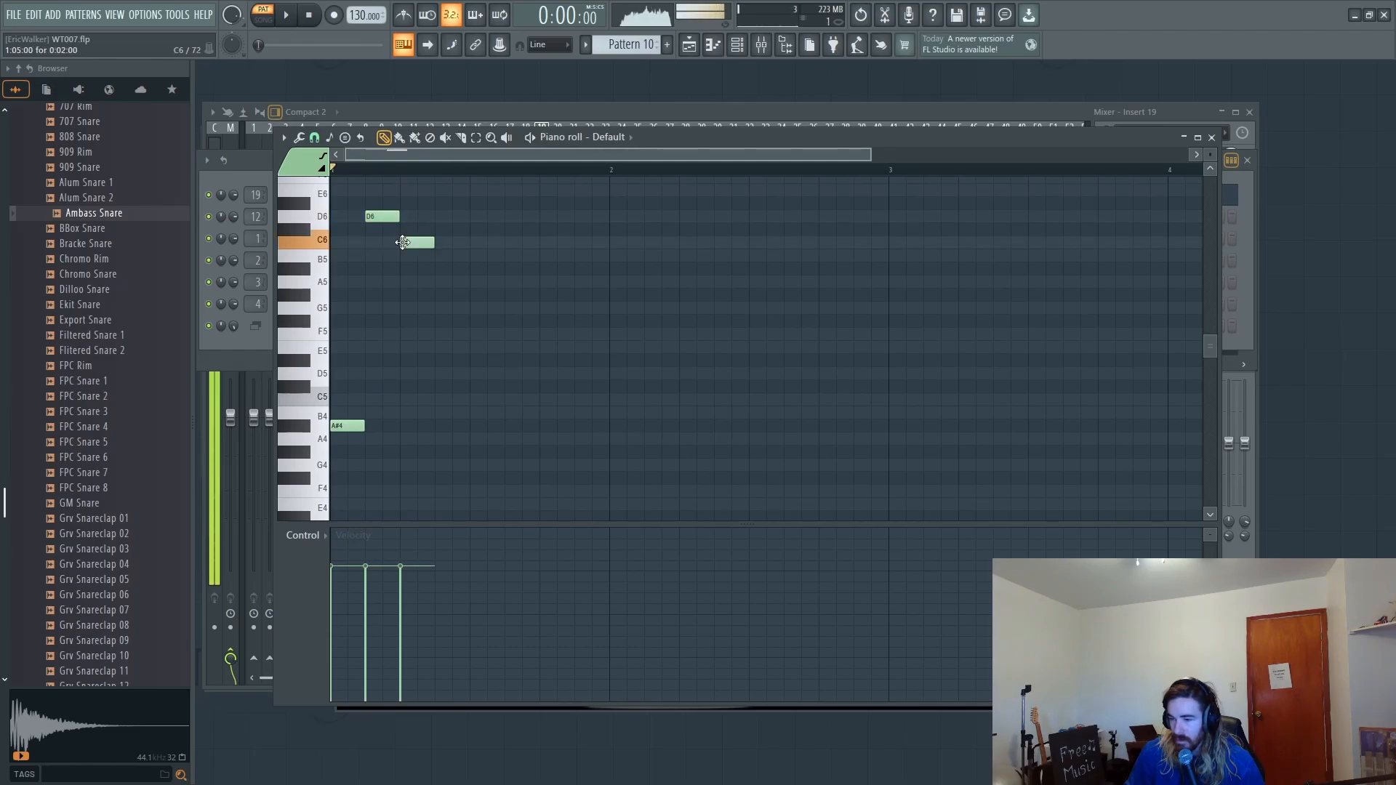
pyautogui.click(439, 269)
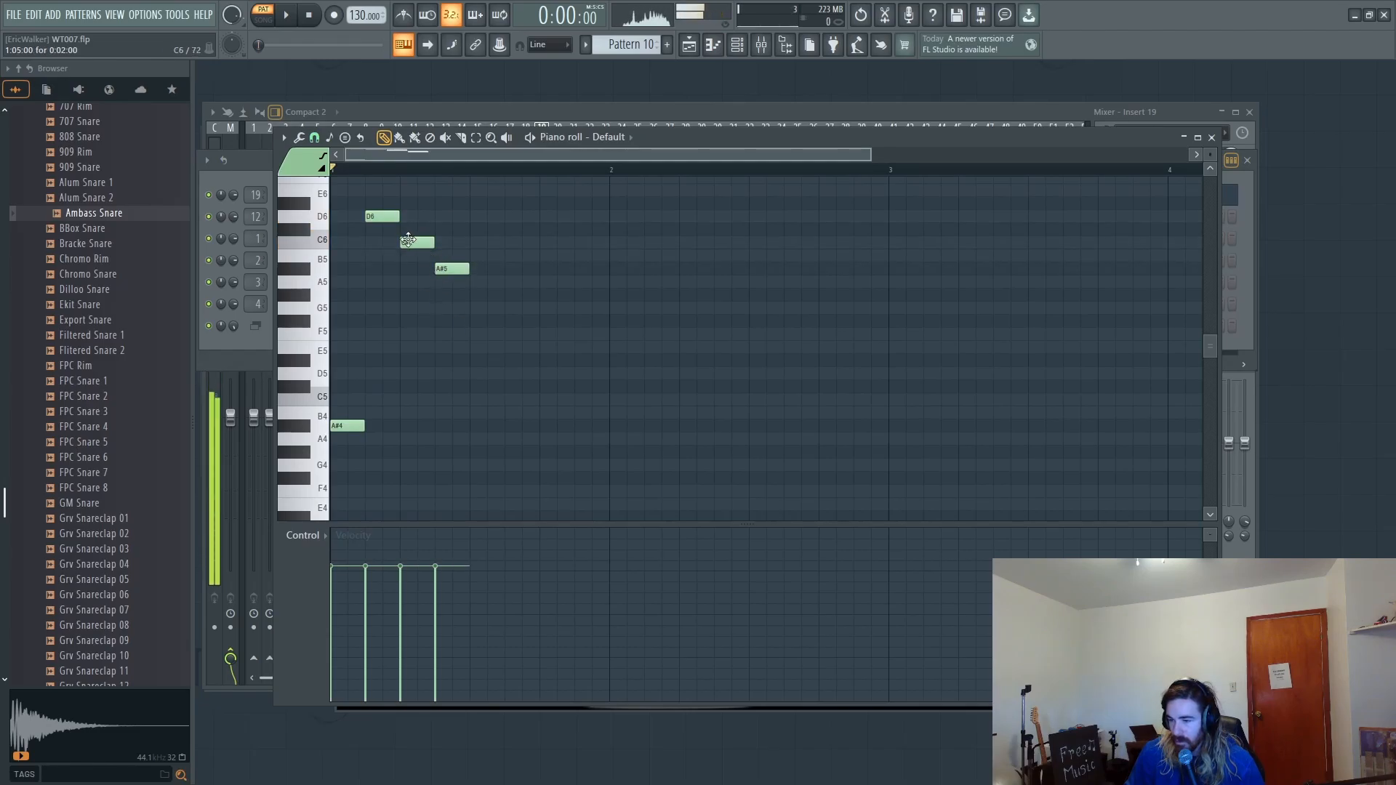
pyautogui.press('space')
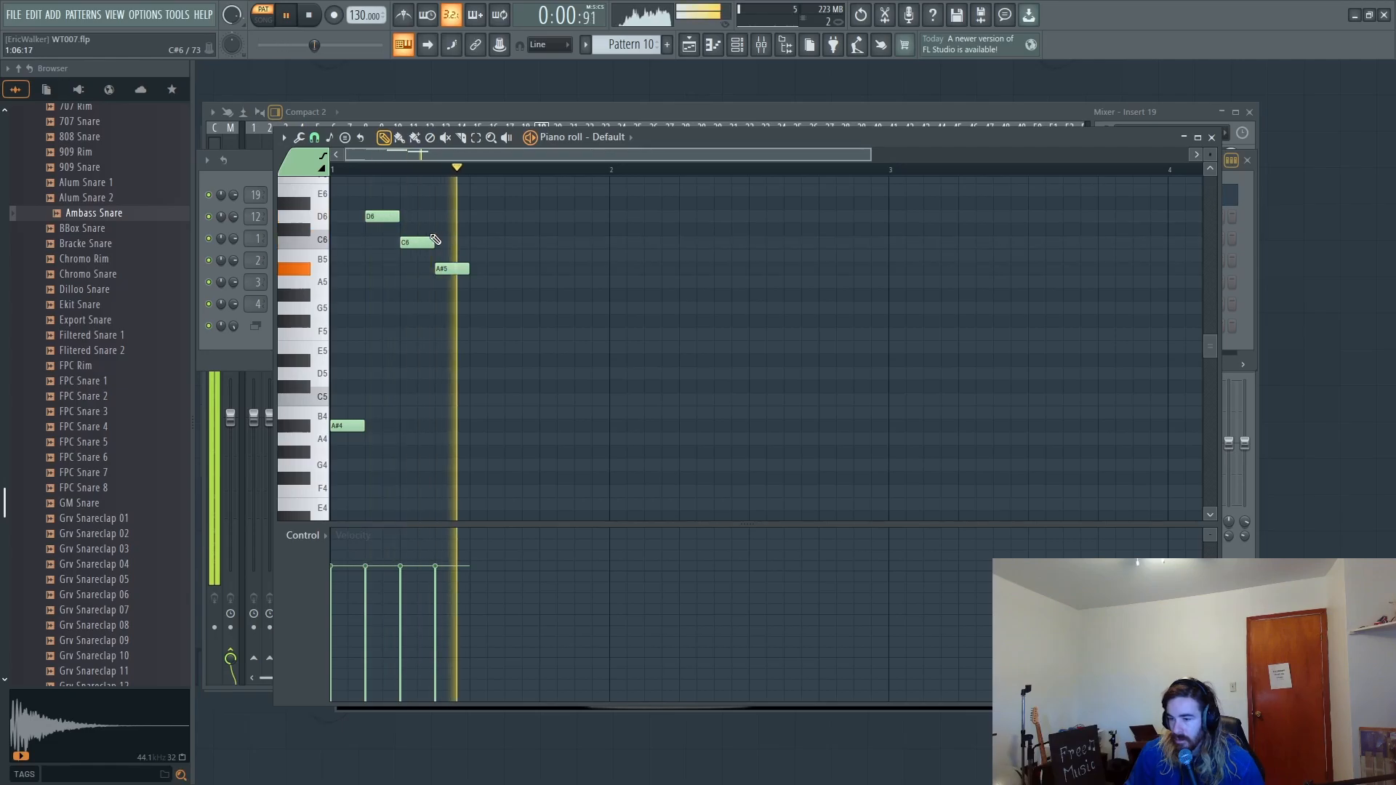
pyautogui.press('space')
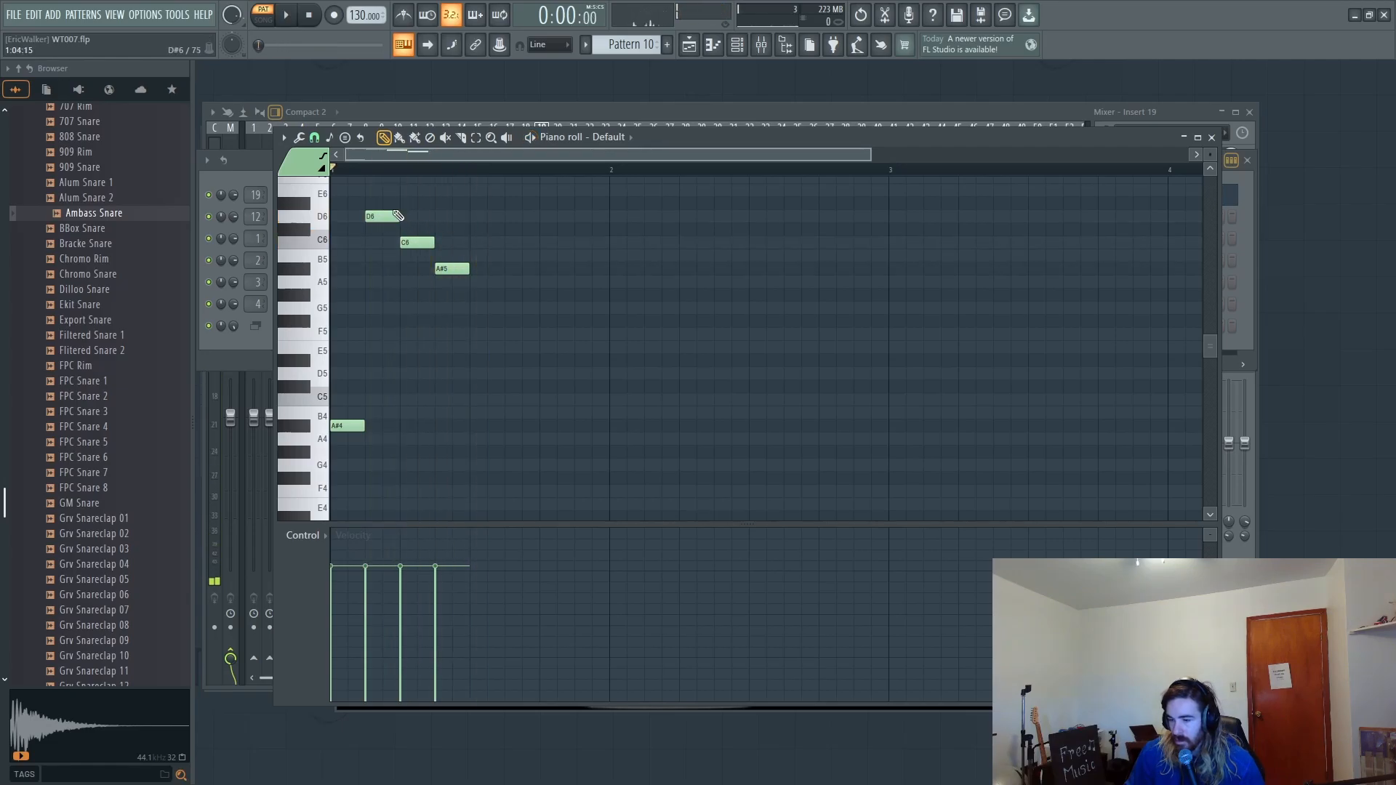
# Step: Try the notes A5, B5 and G5 after the opening A#4 in place of D6, C6 and A#5, and play them back
pyautogui.moveTo(382, 295); pyautogui.dragTo(380, 276)
pyautogui.press('space')
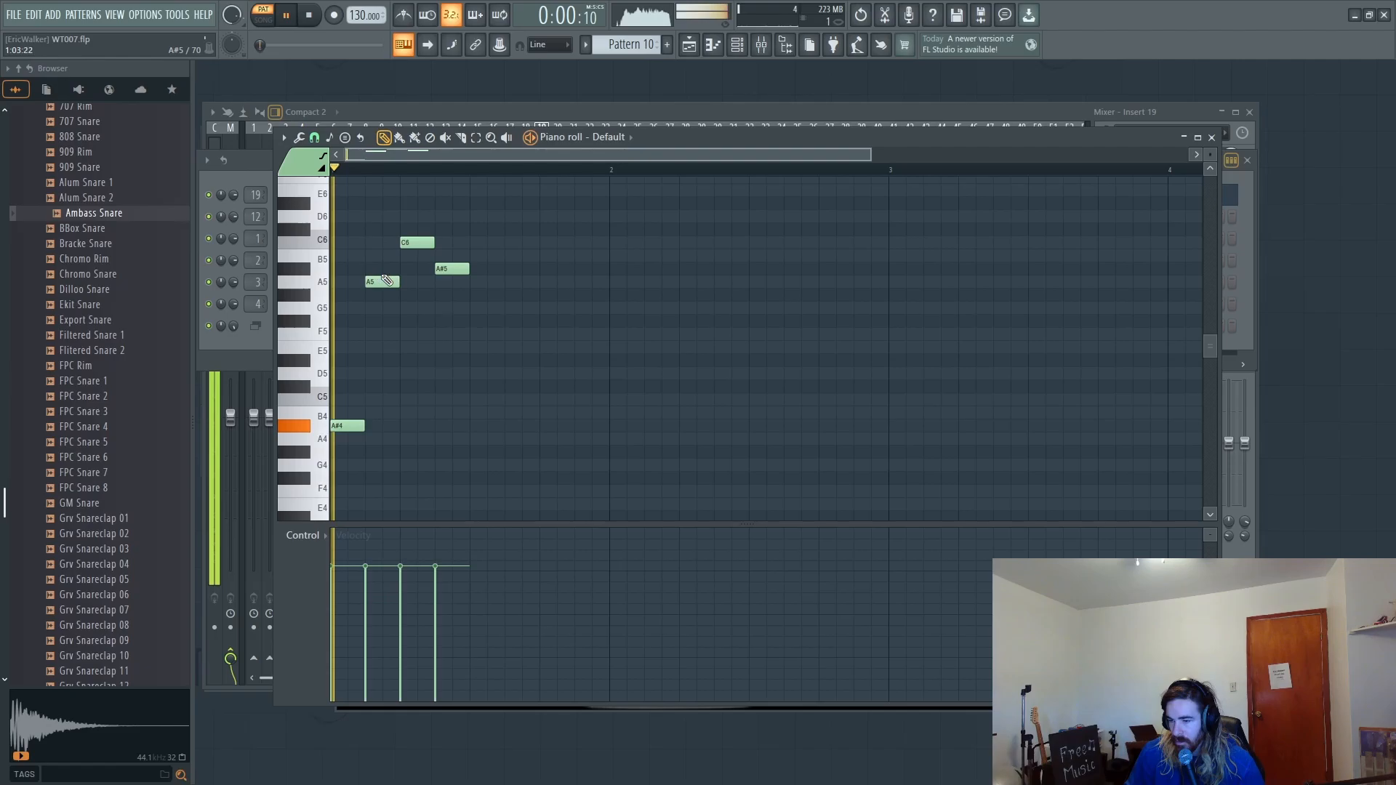
pyautogui.rightClick(451, 268)
pyautogui.rightClick(417, 242)
pyautogui.press('space')
pyautogui.click(400, 258)
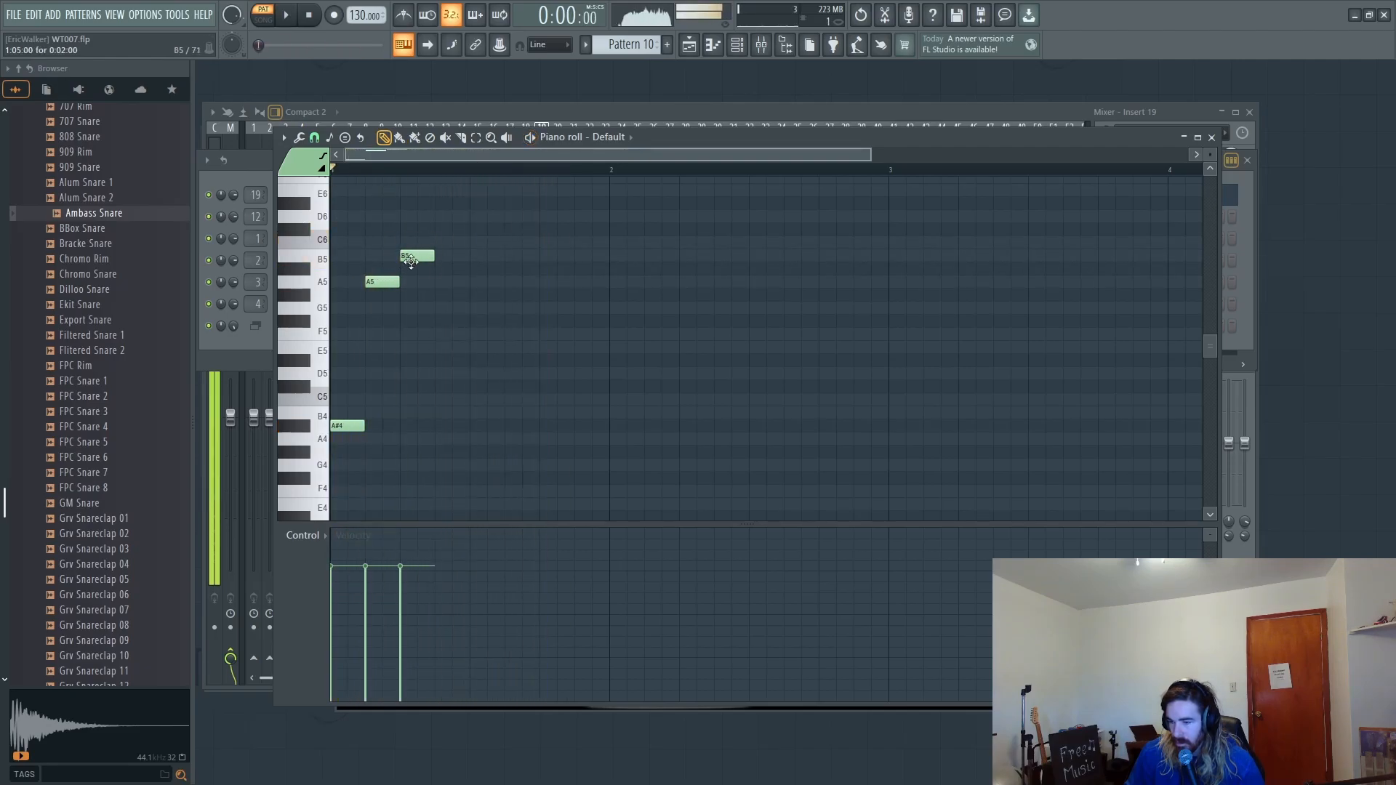
pyautogui.click(452, 309)
pyautogui.press('space')
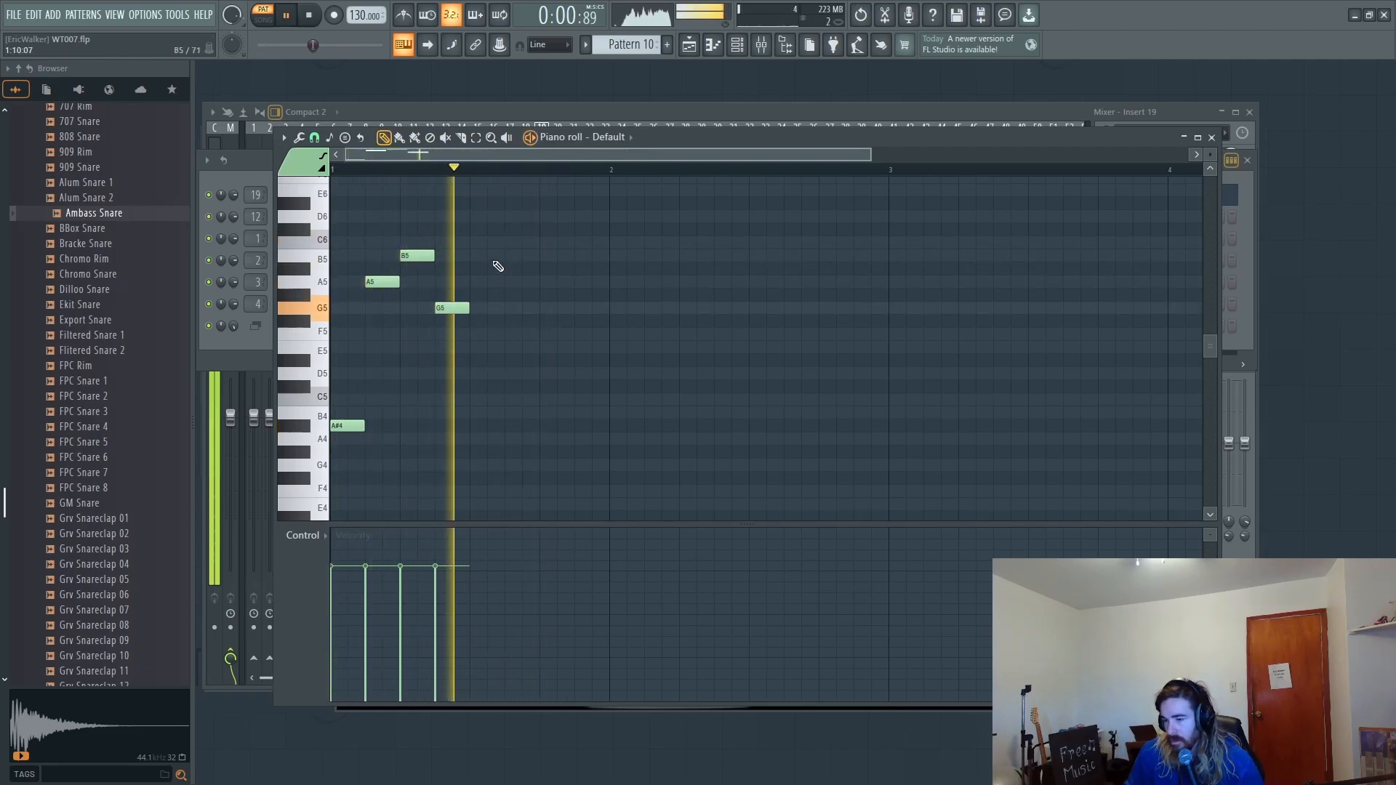
pyautogui.press('space')
# Step: Delete the three notes that follow the opening A#4
pyautogui.rightClick(449, 309)
pyautogui.rightClick(420, 256)
pyautogui.rightClick(387, 282)
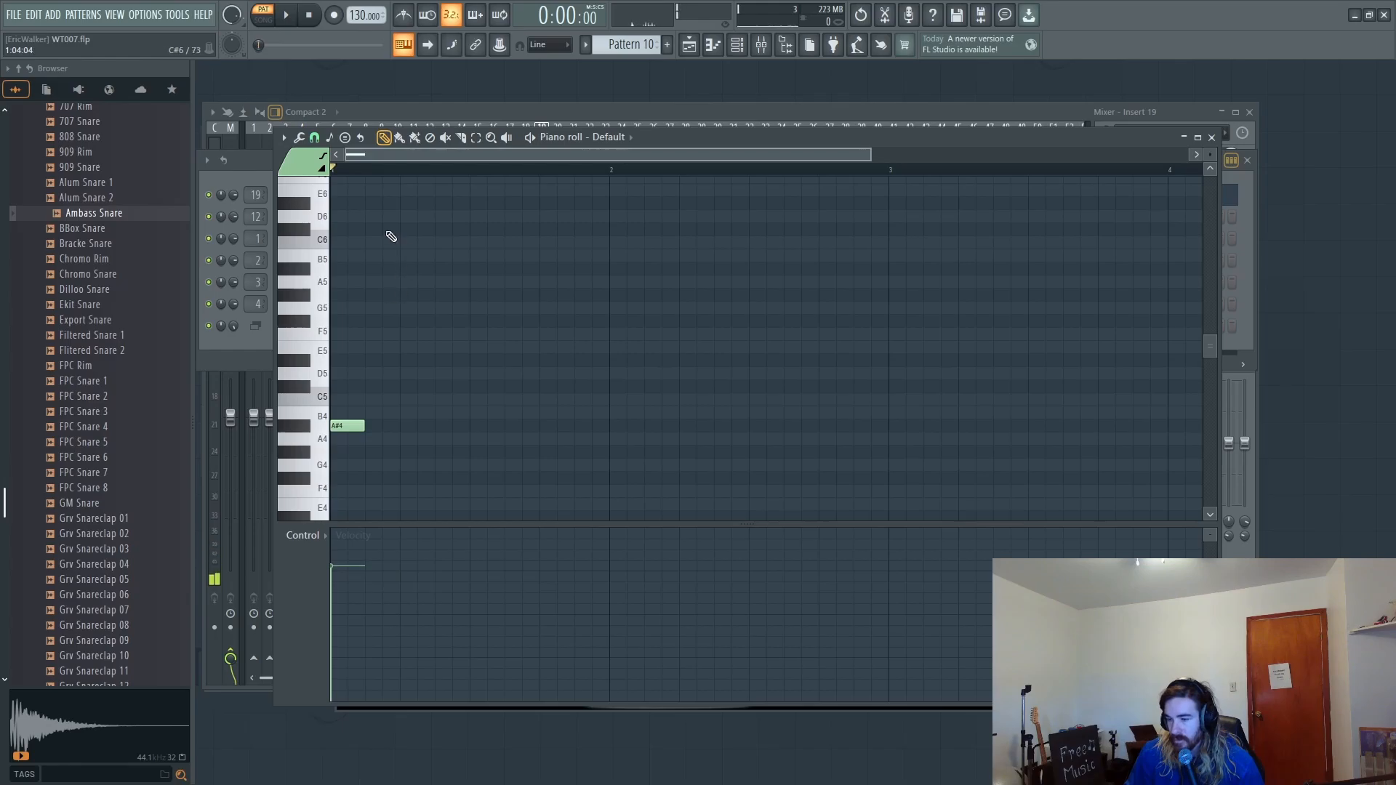
# Step: Fill the first bar with longer C#6 and G#5 notes followed by shorter A#5, F5 and C#5 notes, auditioning the melody
pyautogui.moveTo(372, 257); pyautogui.dragTo(381, 223)
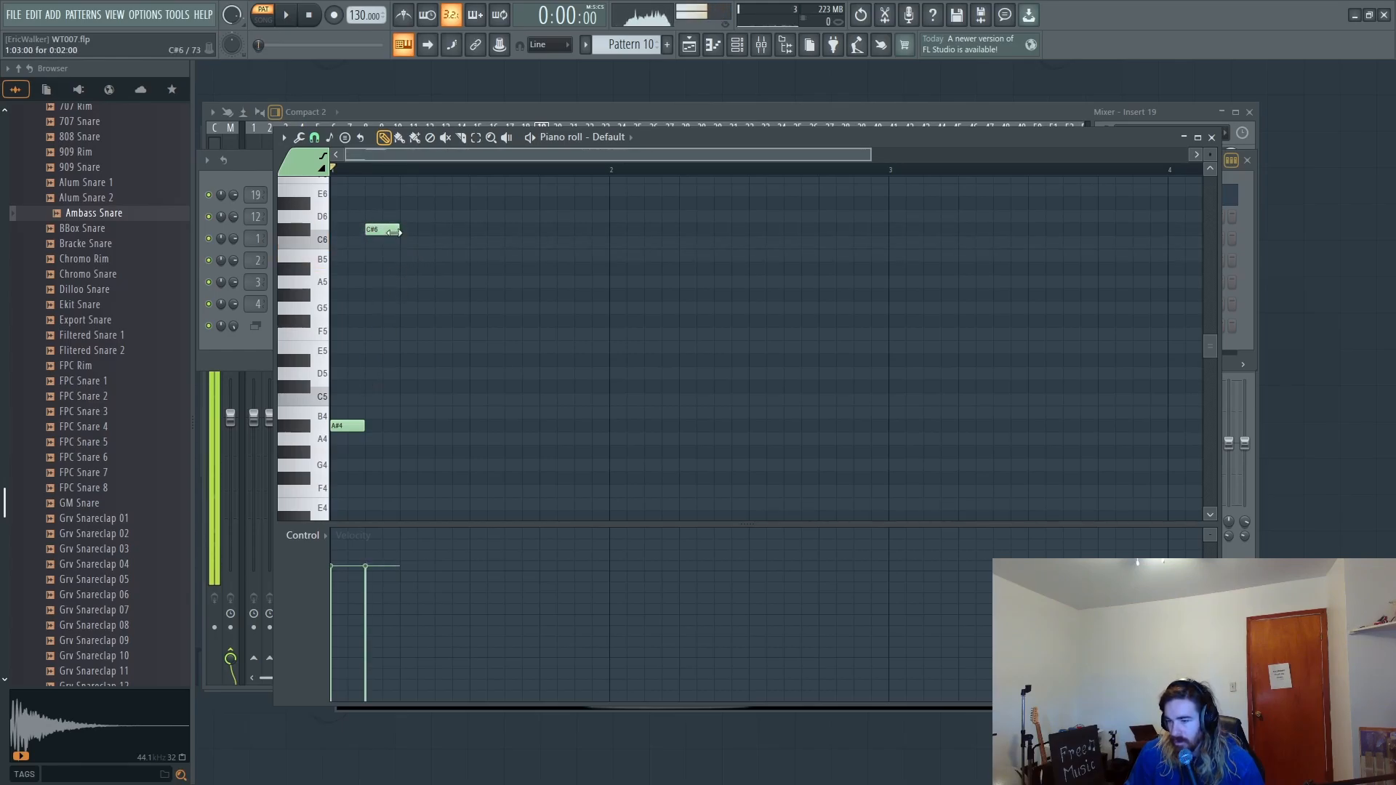
pyautogui.click(434, 296)
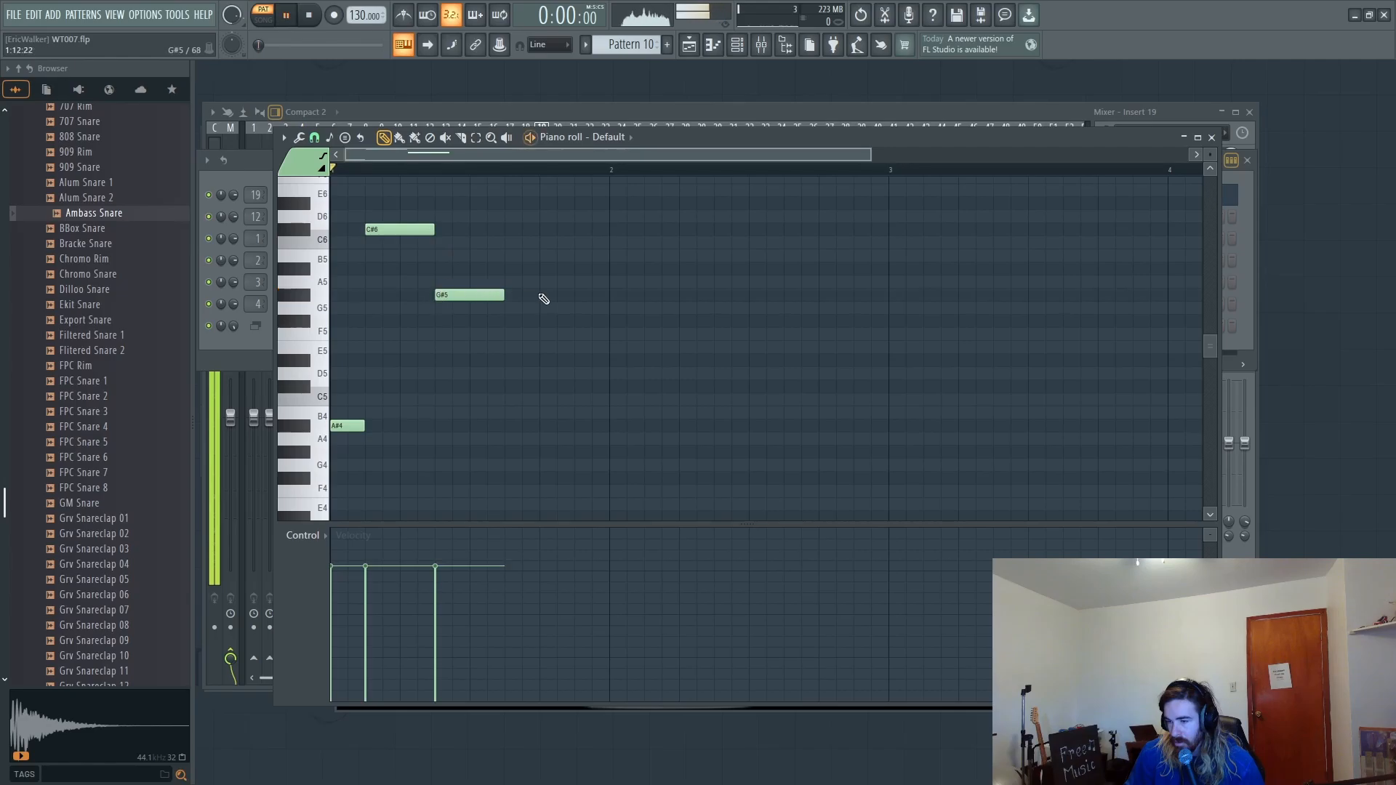
pyautogui.press('space')
pyautogui.click(515, 269)
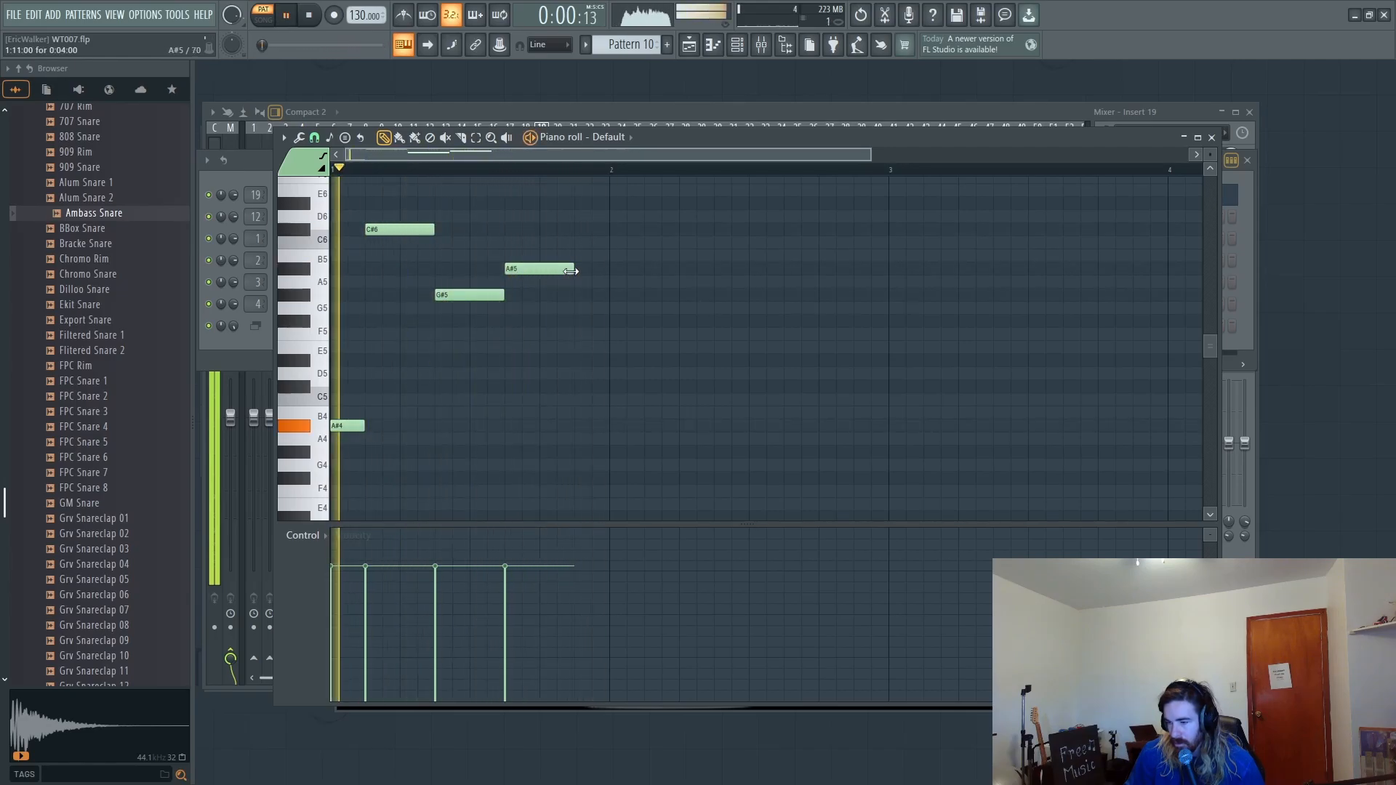
pyautogui.moveTo(571, 270); pyautogui.dragTo(539, 270)
pyautogui.press('space')
pyautogui.click(539, 335)
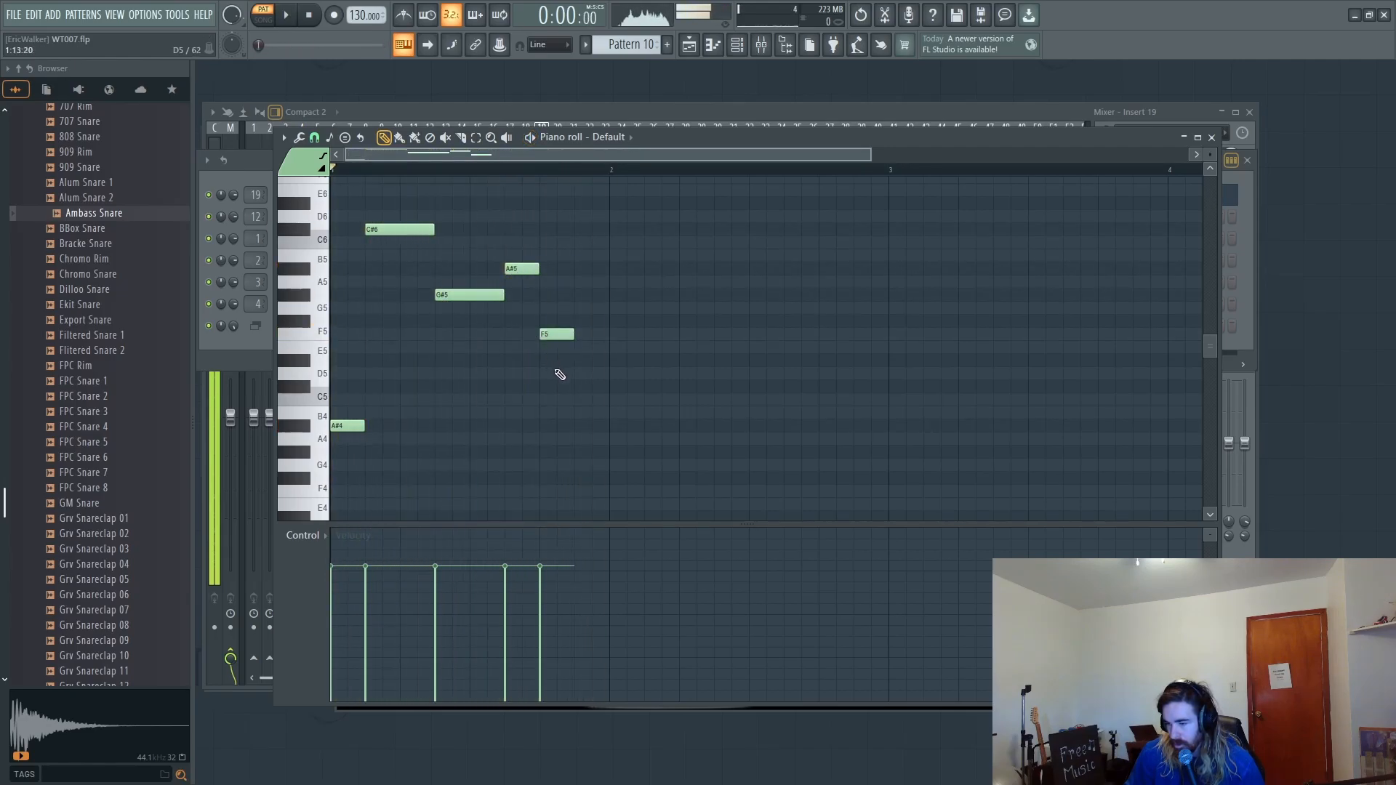
pyautogui.click(575, 387)
pyautogui.press('space')
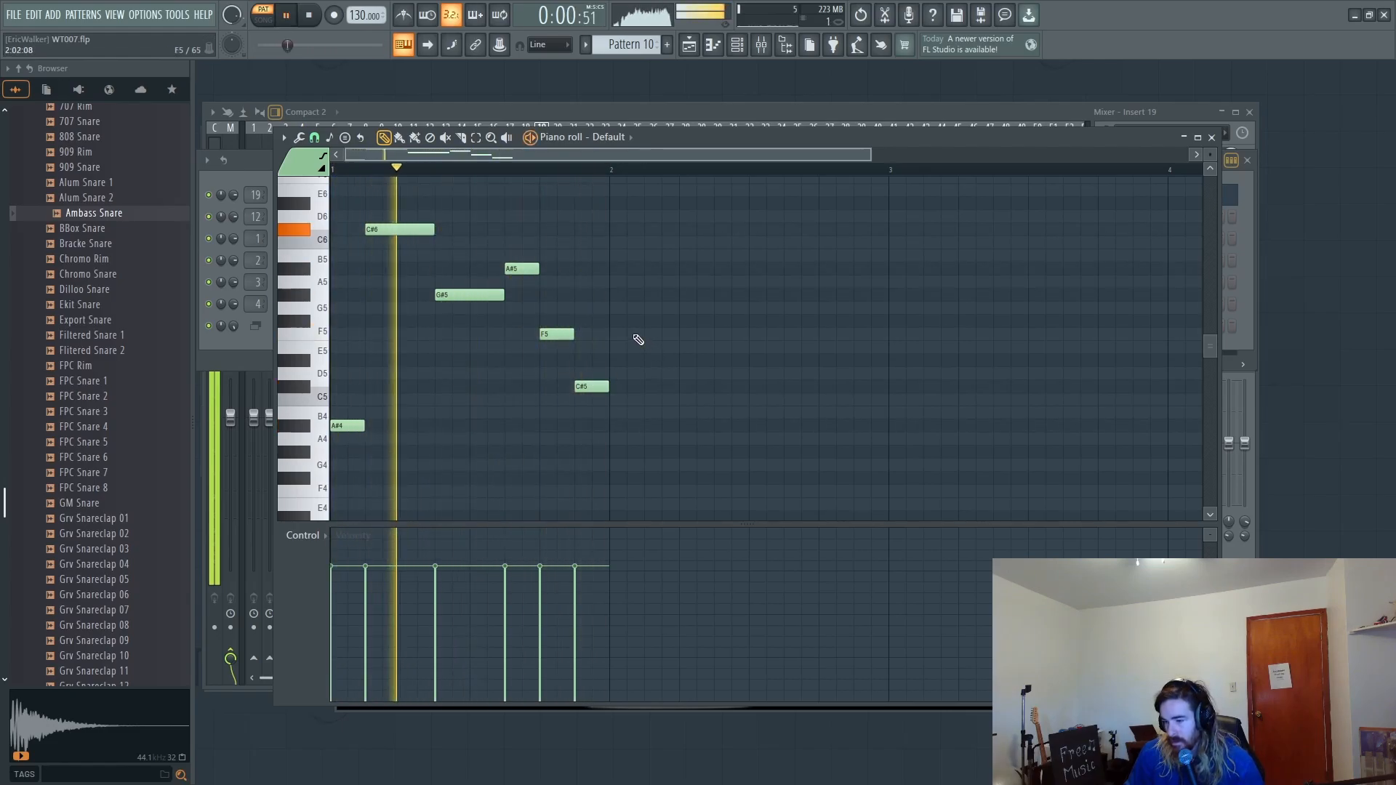
pyautogui.press('space')
# Step: Select the whole one-bar melody and duplicate it three times to fill four bars
pyautogui.scroll(4, 603, 308)
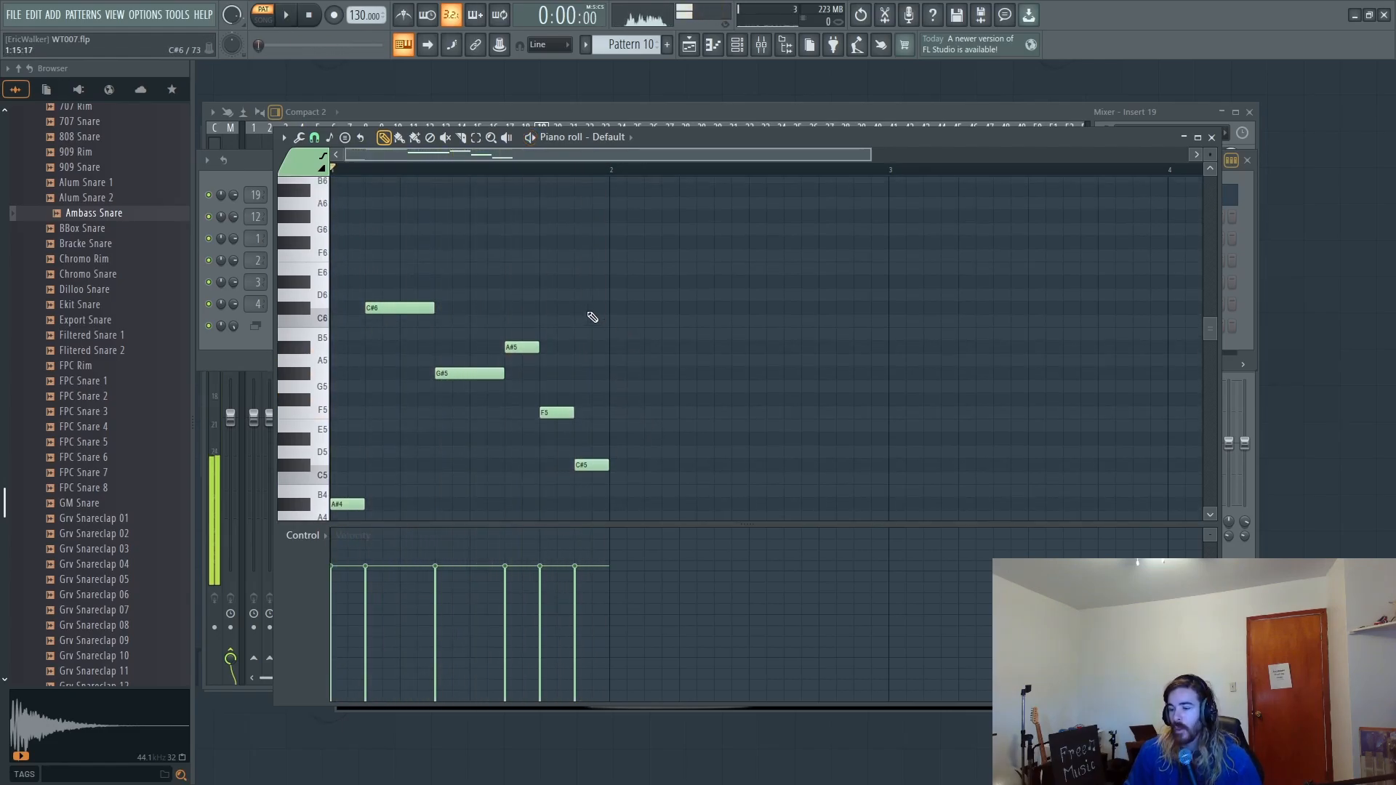
pyautogui.scroll(-1, 676, 276)
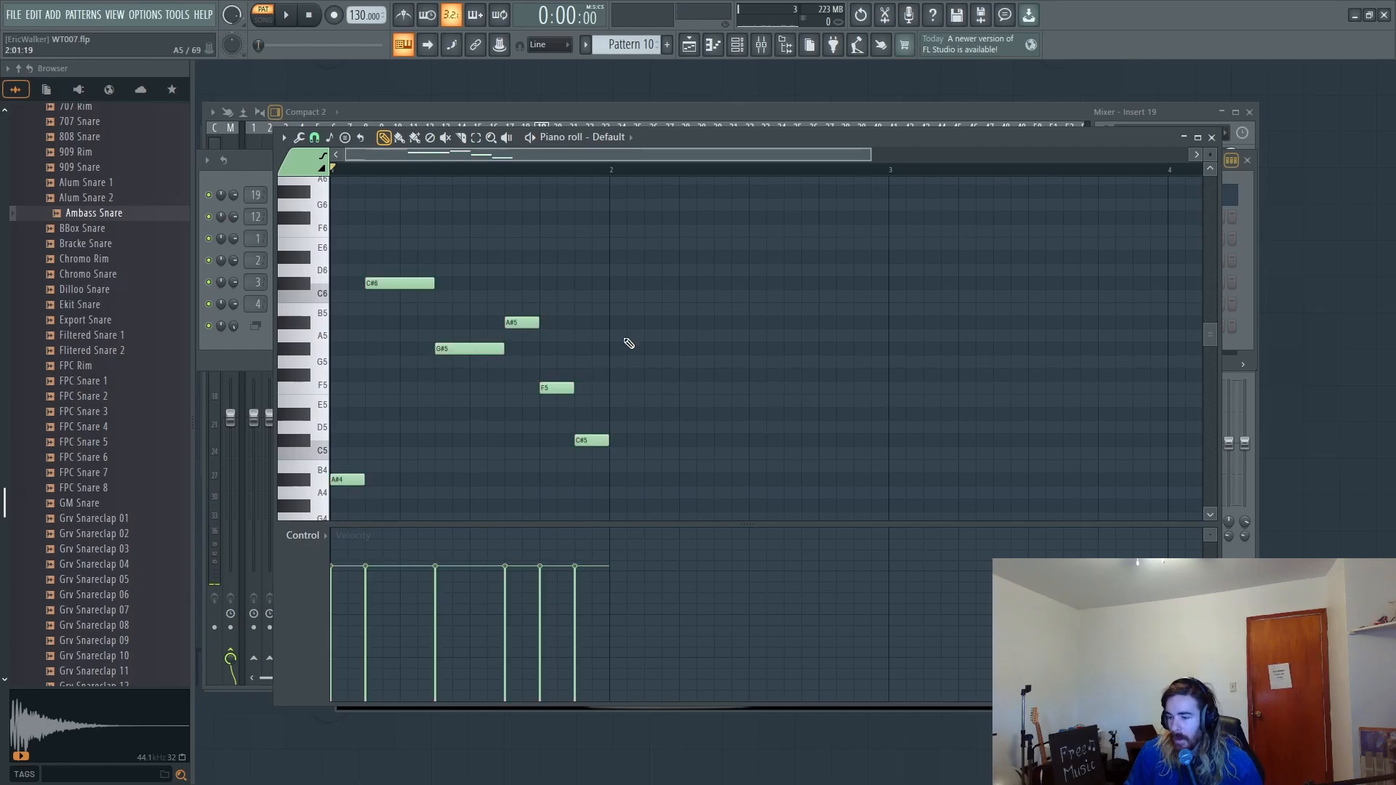
pyautogui.hotkey('ctrl', 'a')
pyautogui.hotkey('ctrl', 'b')
pyautogui.hotkey('ctrl', 'b')
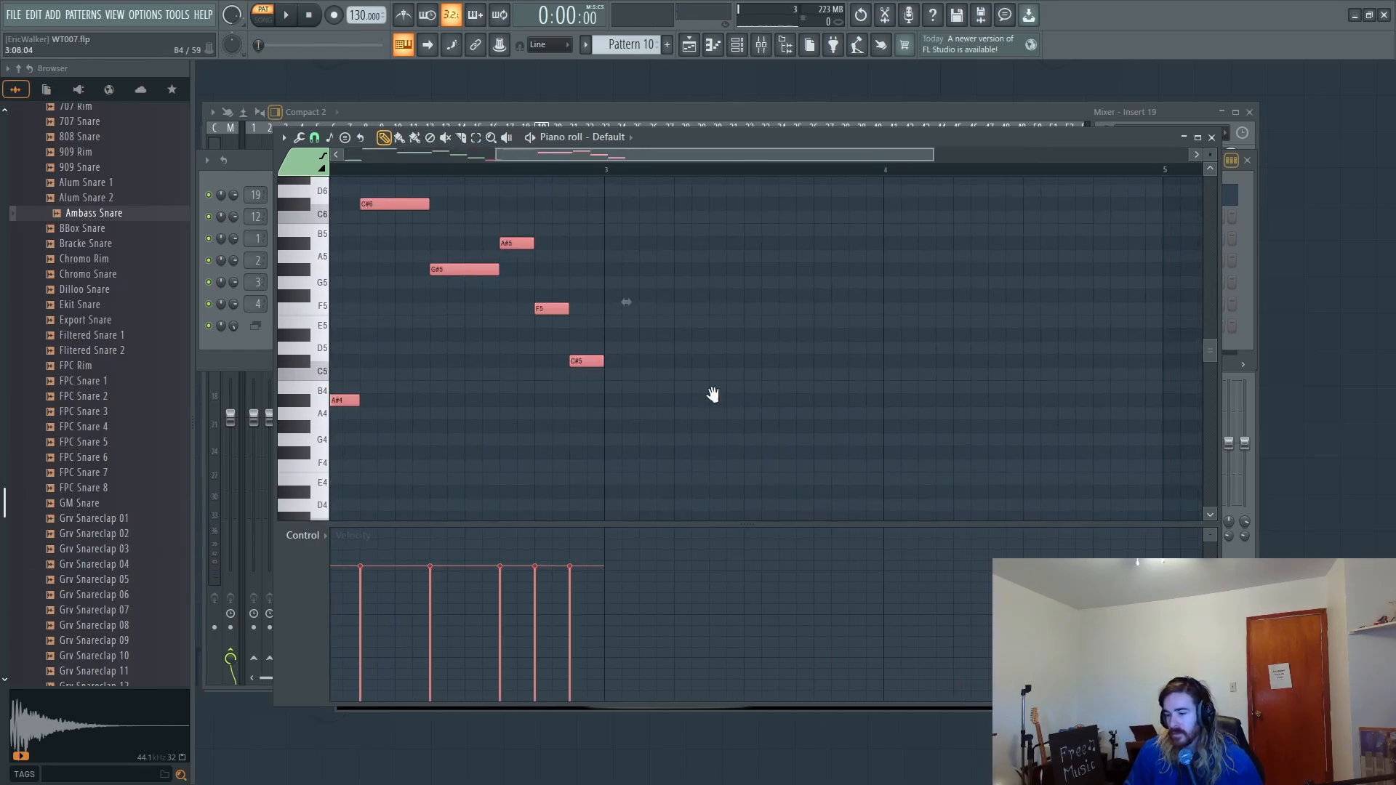
pyautogui.moveTo(586, 393); pyautogui.dragTo(893, 371)
pyautogui.hotkey('ctrl', 'b')
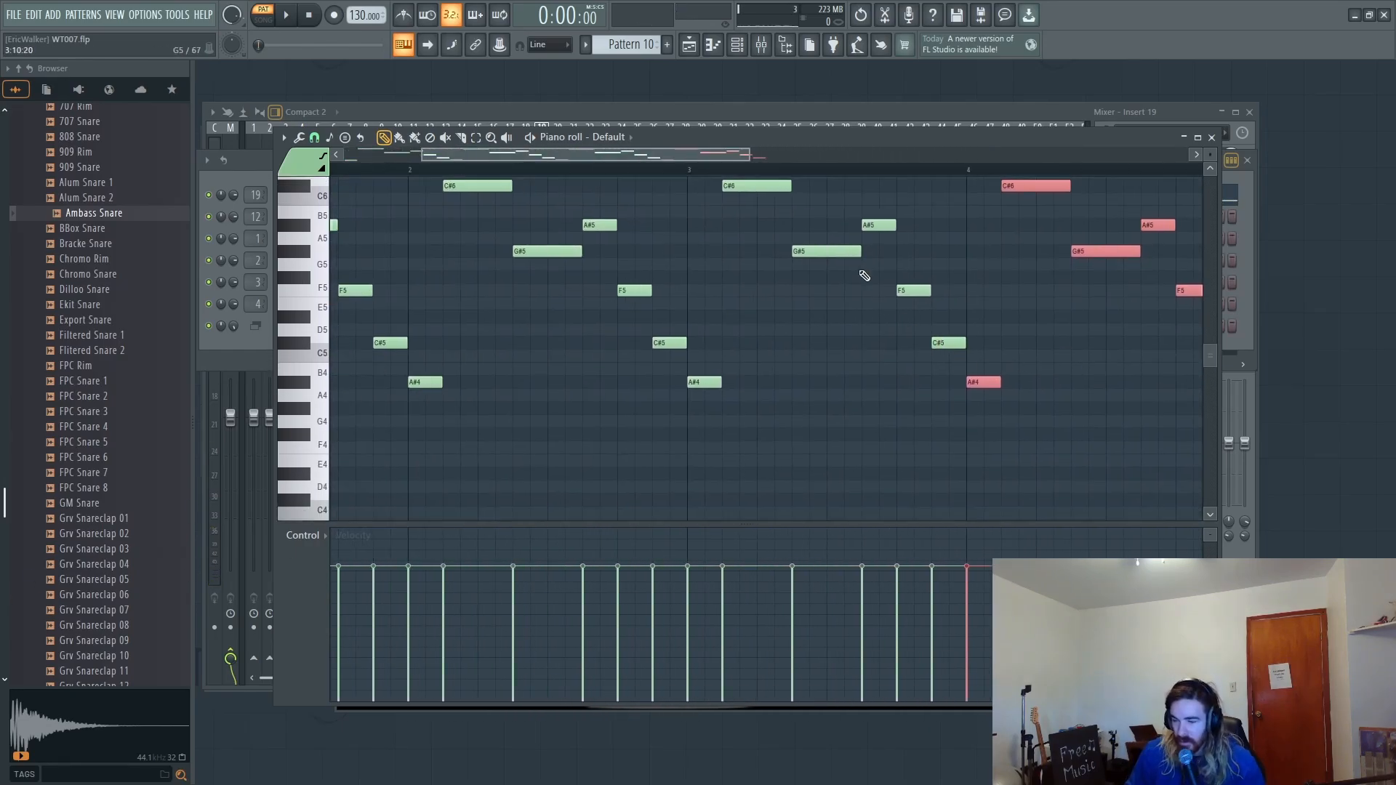
# Step: Lower the volume fader of mixer insert 19 while the melody plays
pyautogui.click(762, 47)
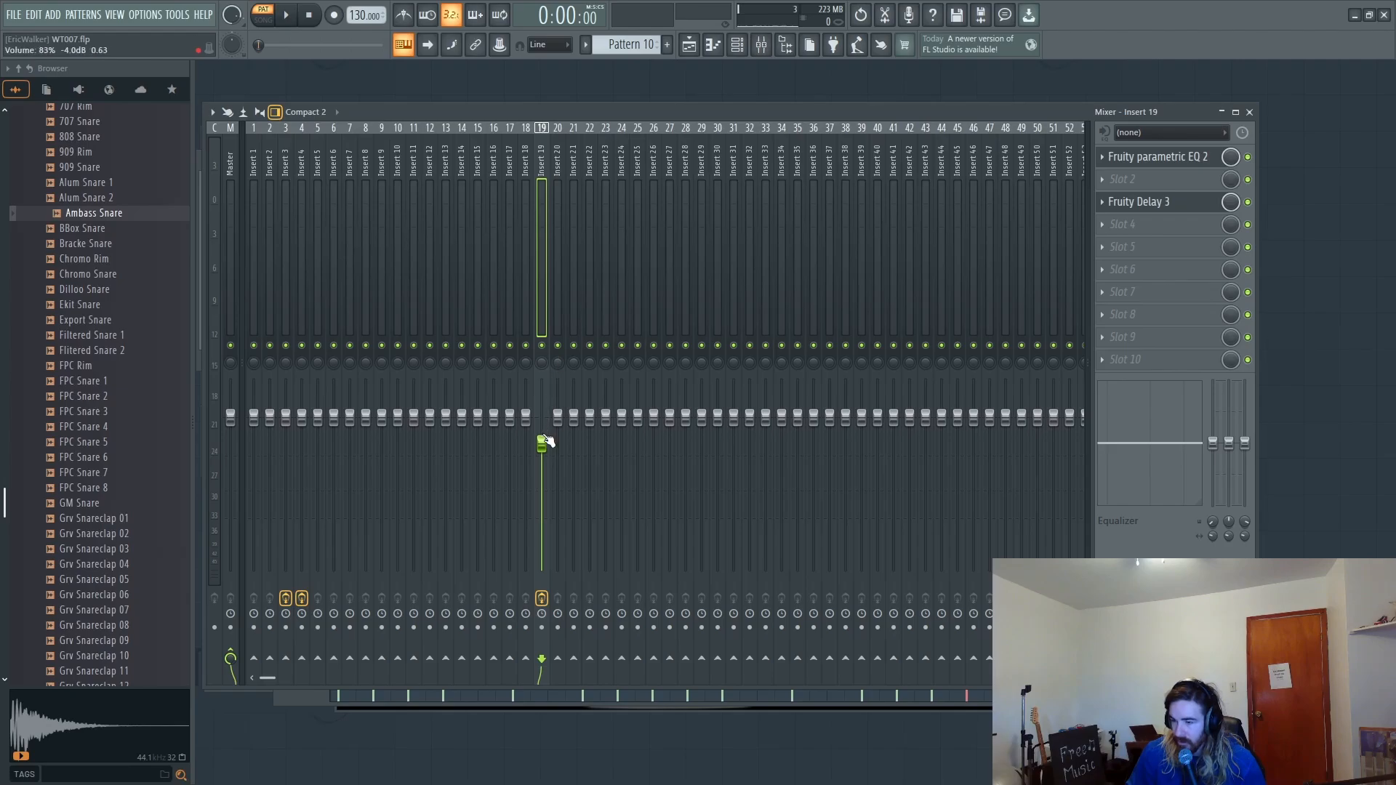
pyautogui.press('space')
pyautogui.moveTo(550, 444); pyautogui.dragTo(541, 488)
pyautogui.press('space')
# Step: Open the 00 Default channel's piano roll, draw a two-bar A#4 note from the start and play it with the melody
pyautogui.click(736, 44)
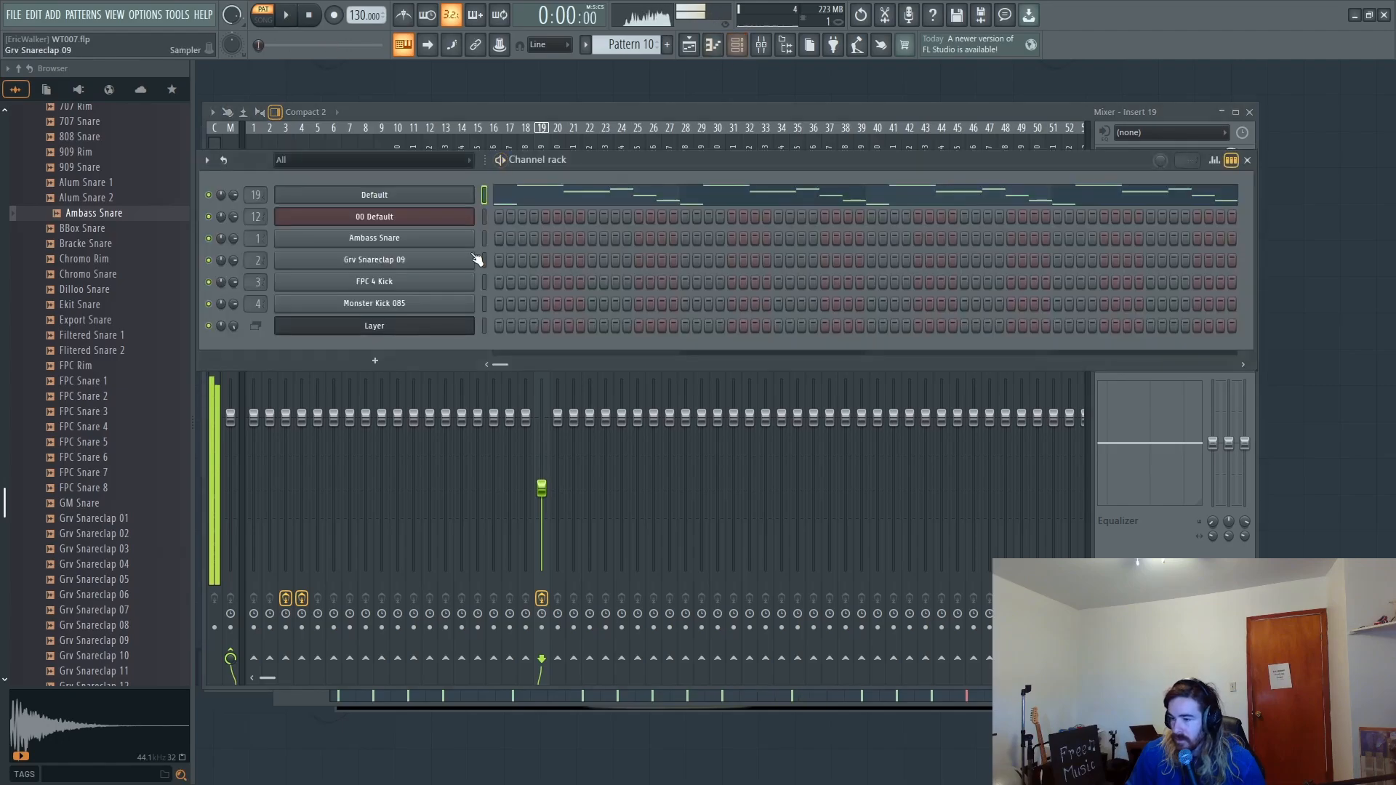
pyautogui.rightClick(469, 216)
pyautogui.click(503, 216)
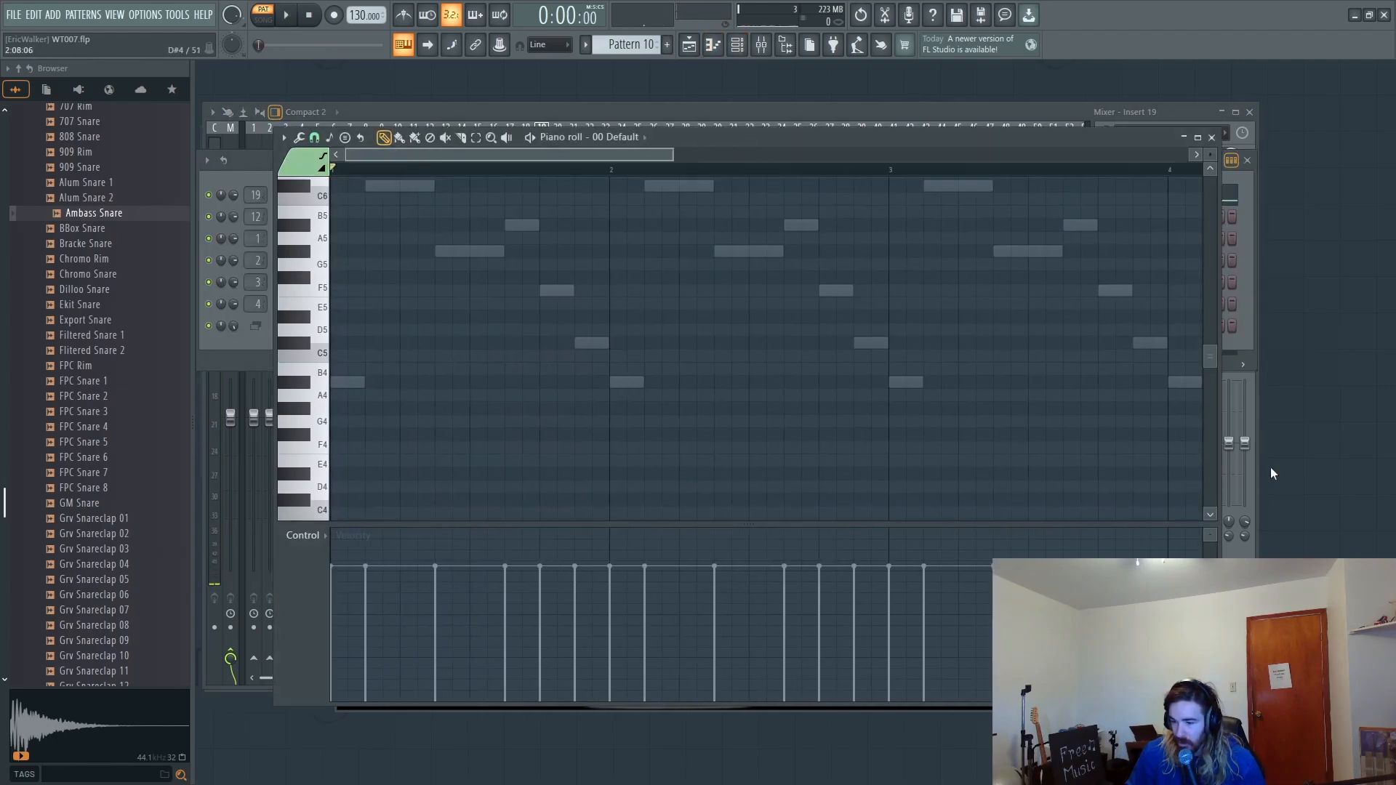
pyautogui.click(347, 380)
pyautogui.moveTo(343, 380); pyautogui.dragTo(894, 299)
pyautogui.press('space')
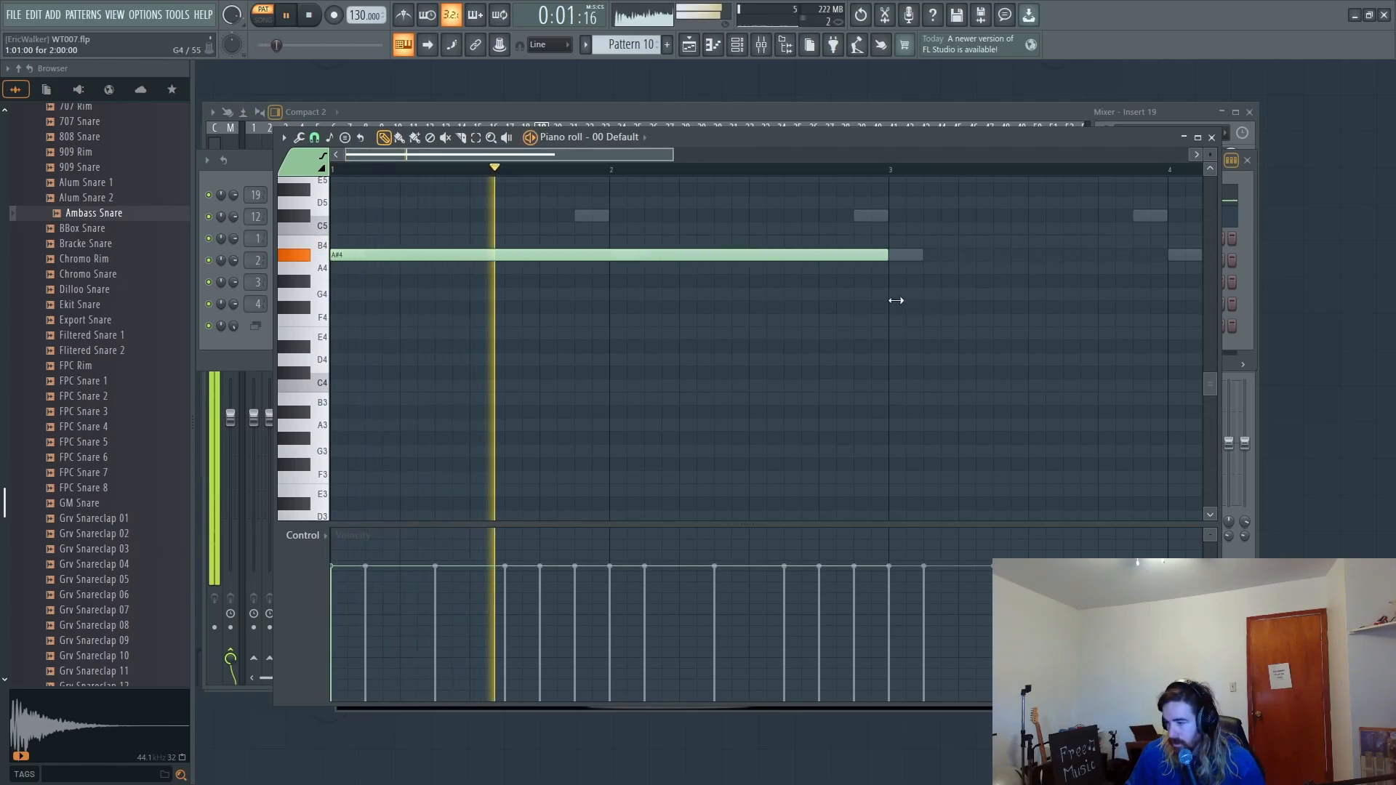
# Step: Shorten A#4 to one bar, add one-bar notes C#5, F#4 and G#4 in bars 2 to 4, and play the pattern
pyautogui.hscroll(1, 780, 170)
pyautogui.scroll(-2, 780, 170)
pyautogui.press('space')
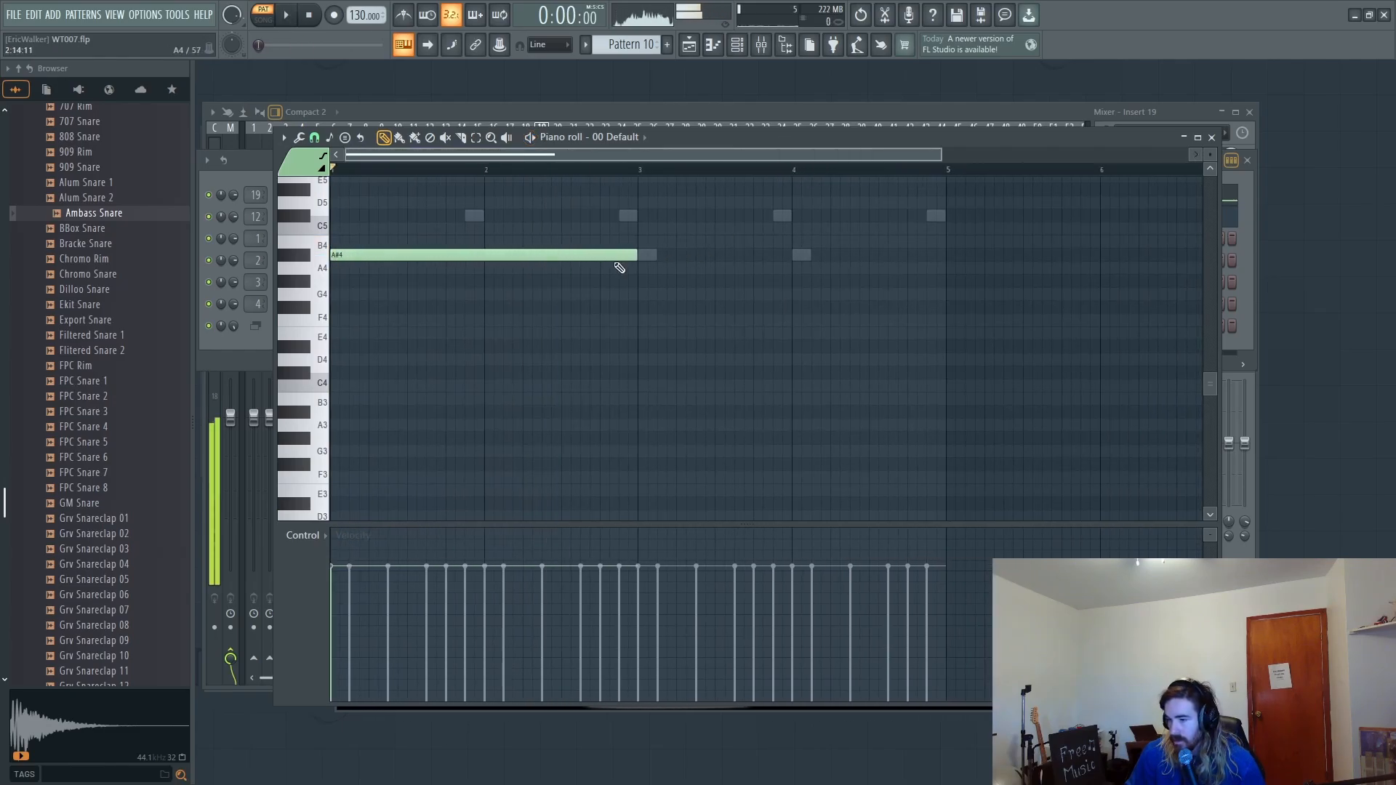
pyautogui.moveTo(631, 255); pyautogui.dragTo(473, 256)
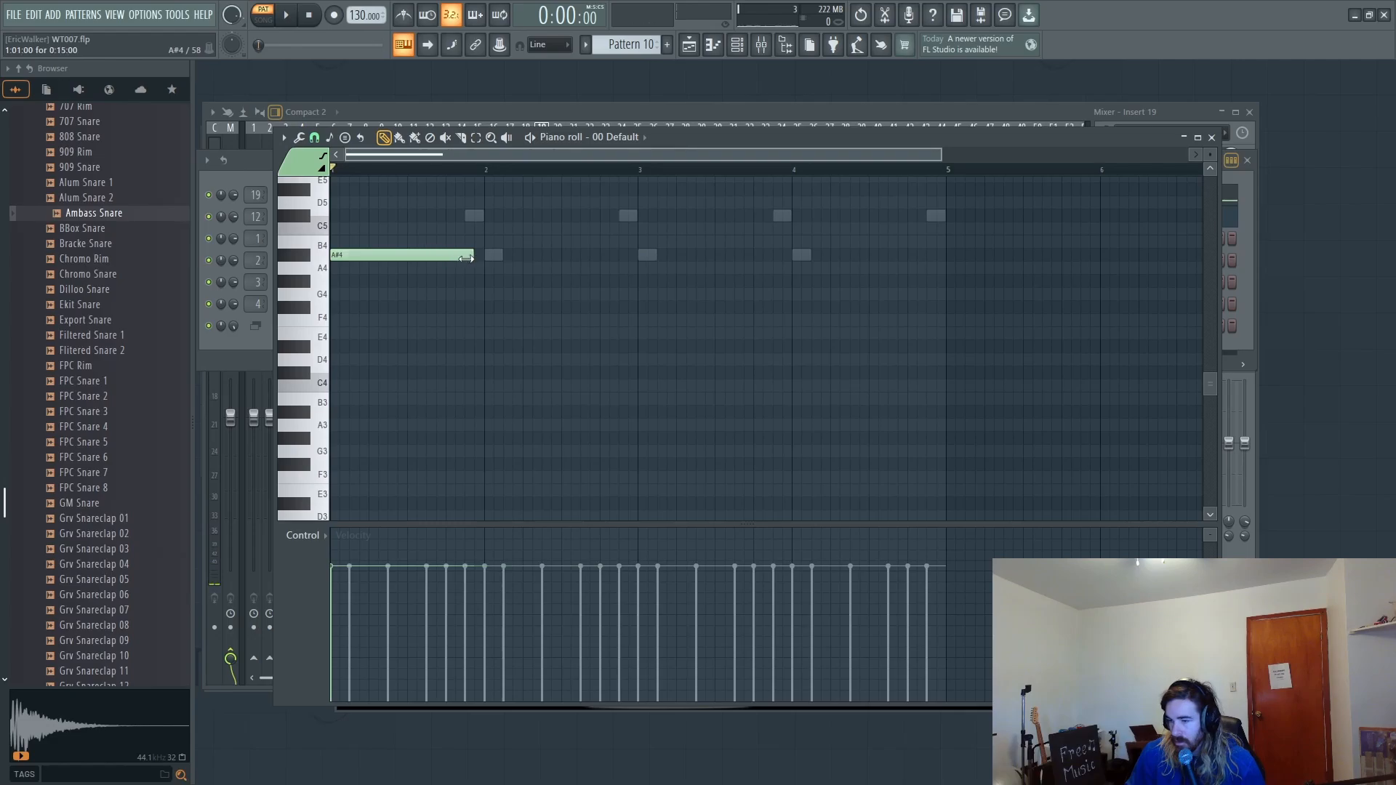
pyautogui.click(487, 215)
pyautogui.moveTo(651, 295); pyautogui.dragTo(636, 310)
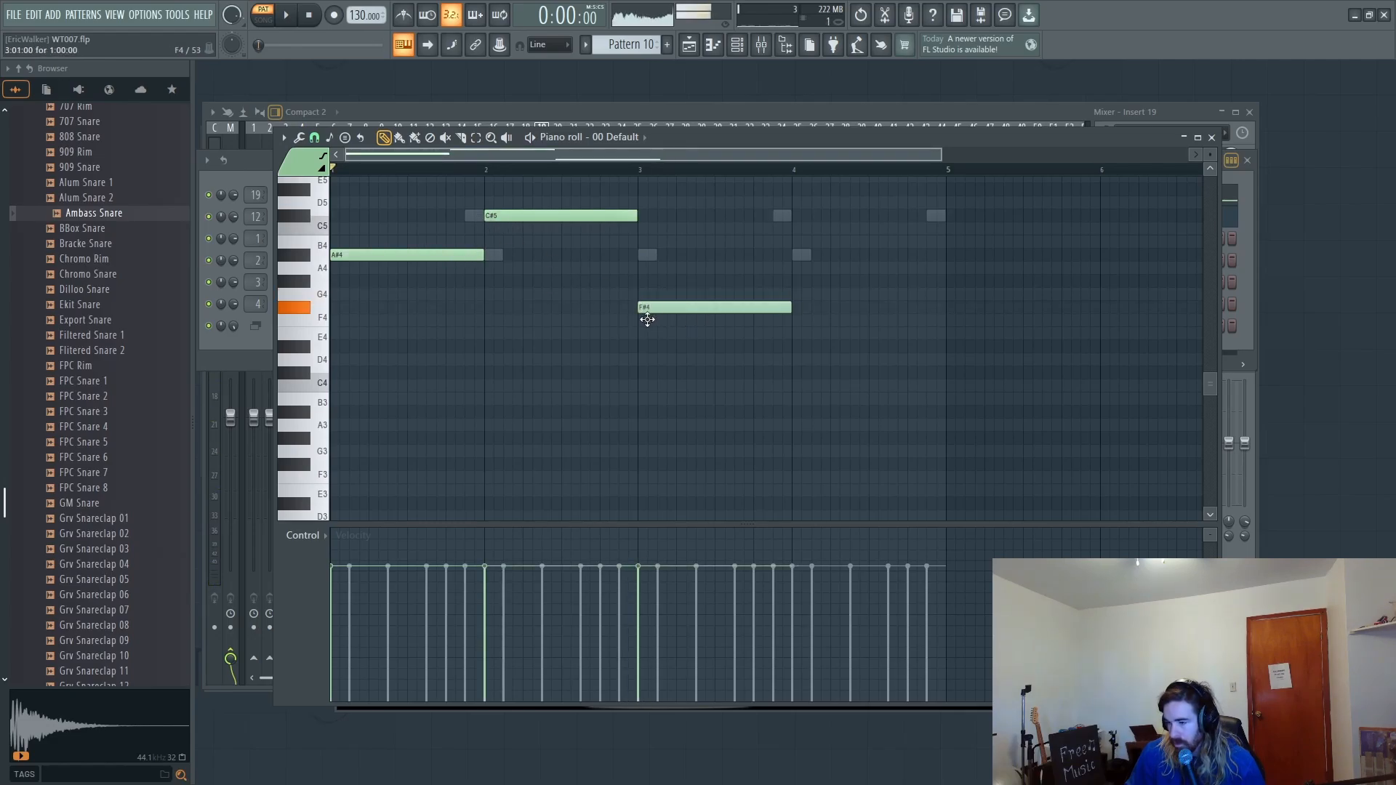
pyautogui.click(795, 282)
pyautogui.press('space')
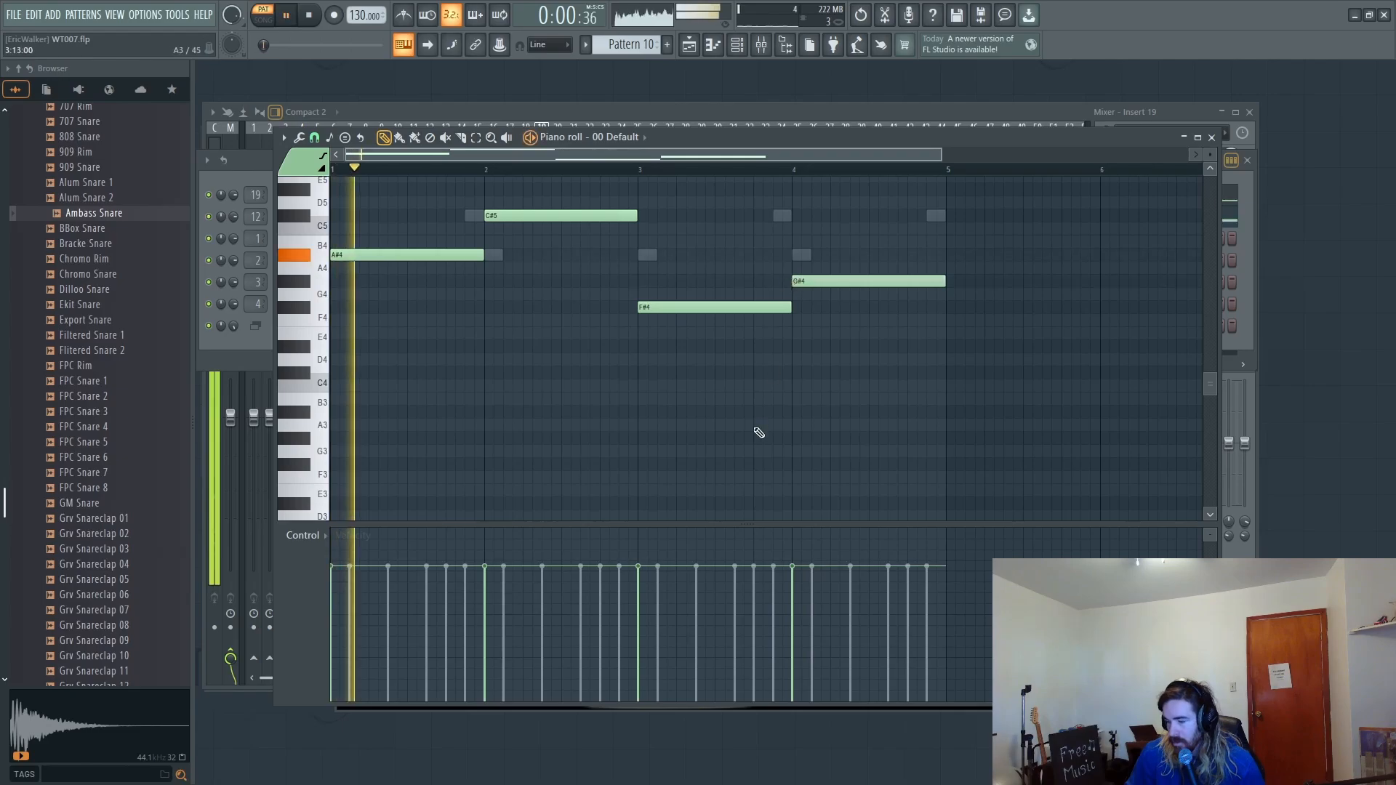
pyautogui.scroll(2, 752, 429)
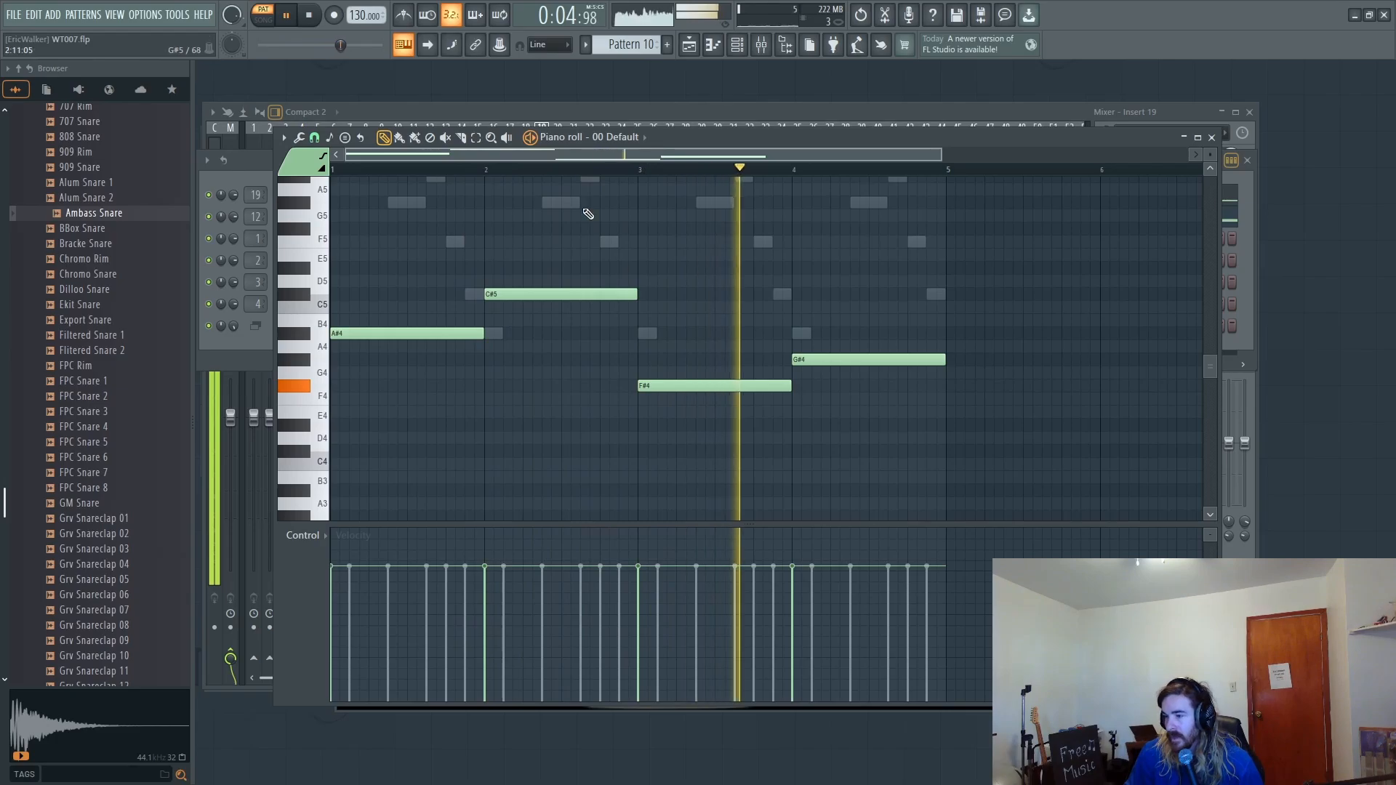
# Step: Solo mixer insert 12 and load Fruity Parametric EQ 2 into its first slot
pyautogui.click(761, 45)
pyautogui.press('space')
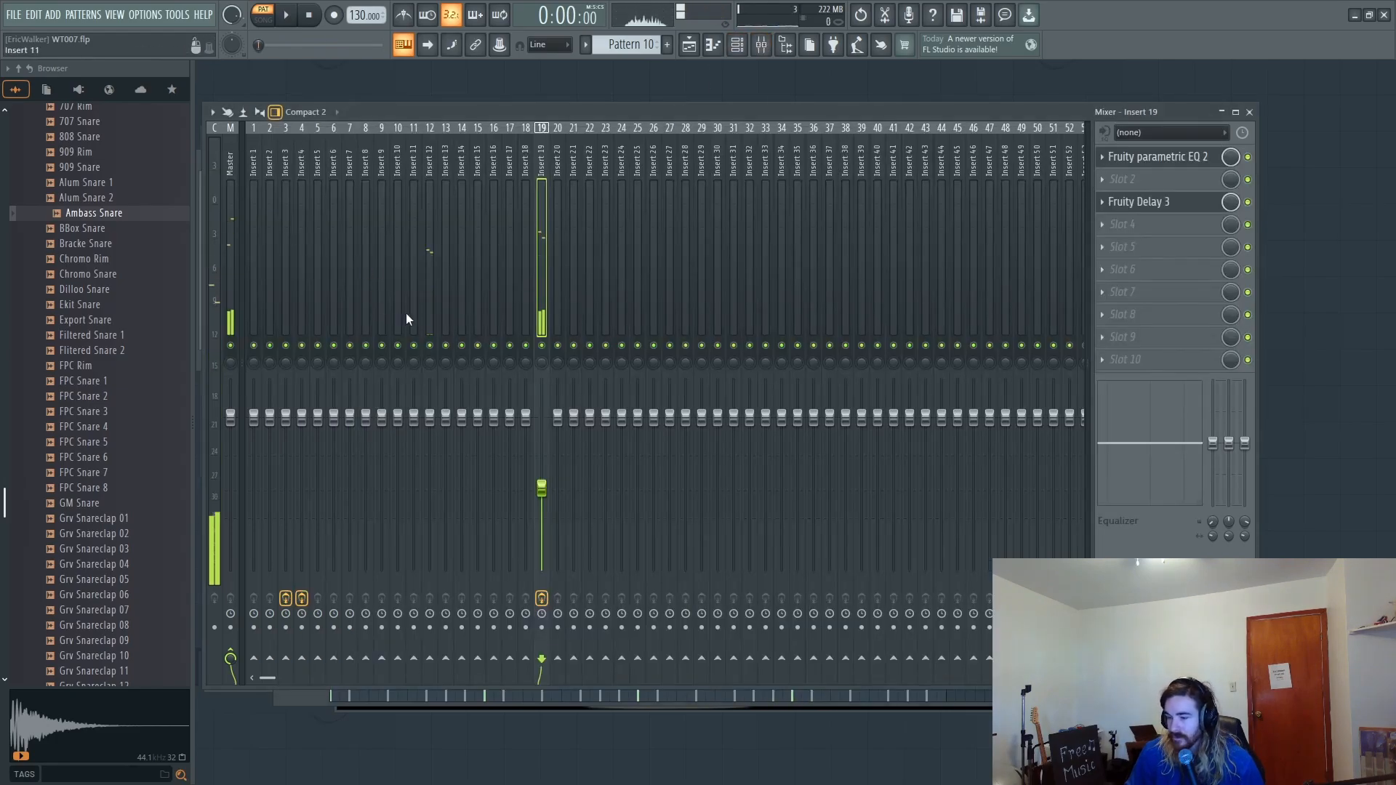
pyautogui.click(427, 290)
pyautogui.rightClick(432, 345)
pyautogui.press('space')
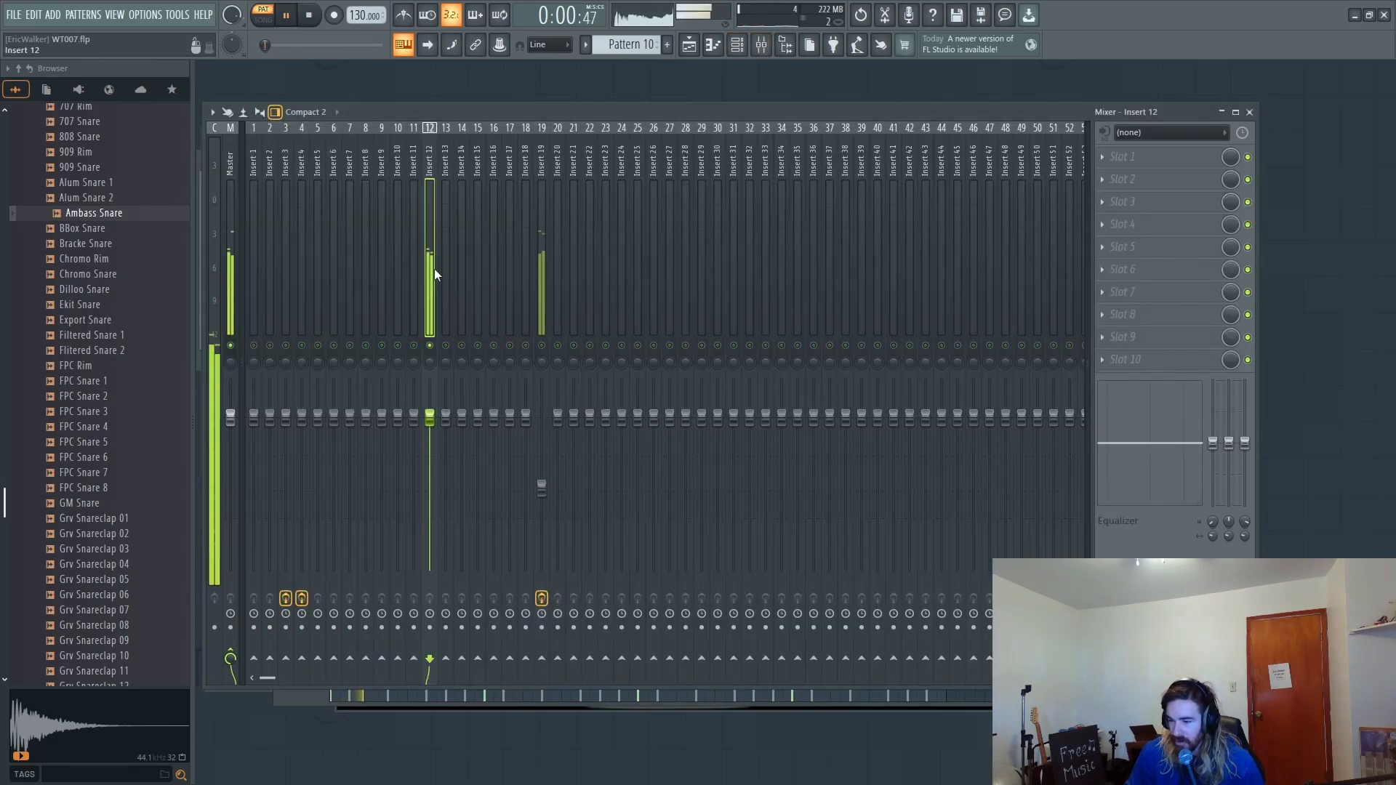
pyautogui.click(1107, 182)
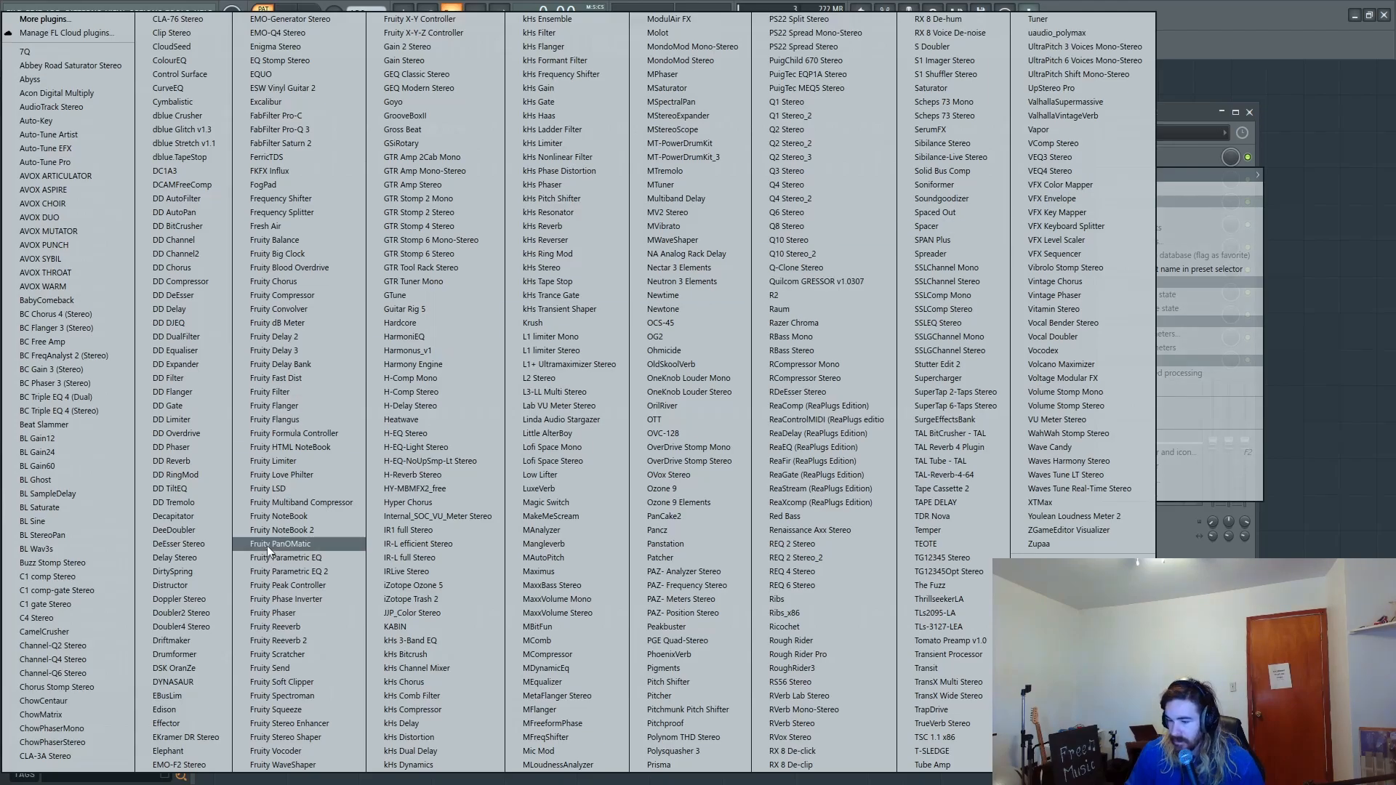
pyautogui.click(284, 572)
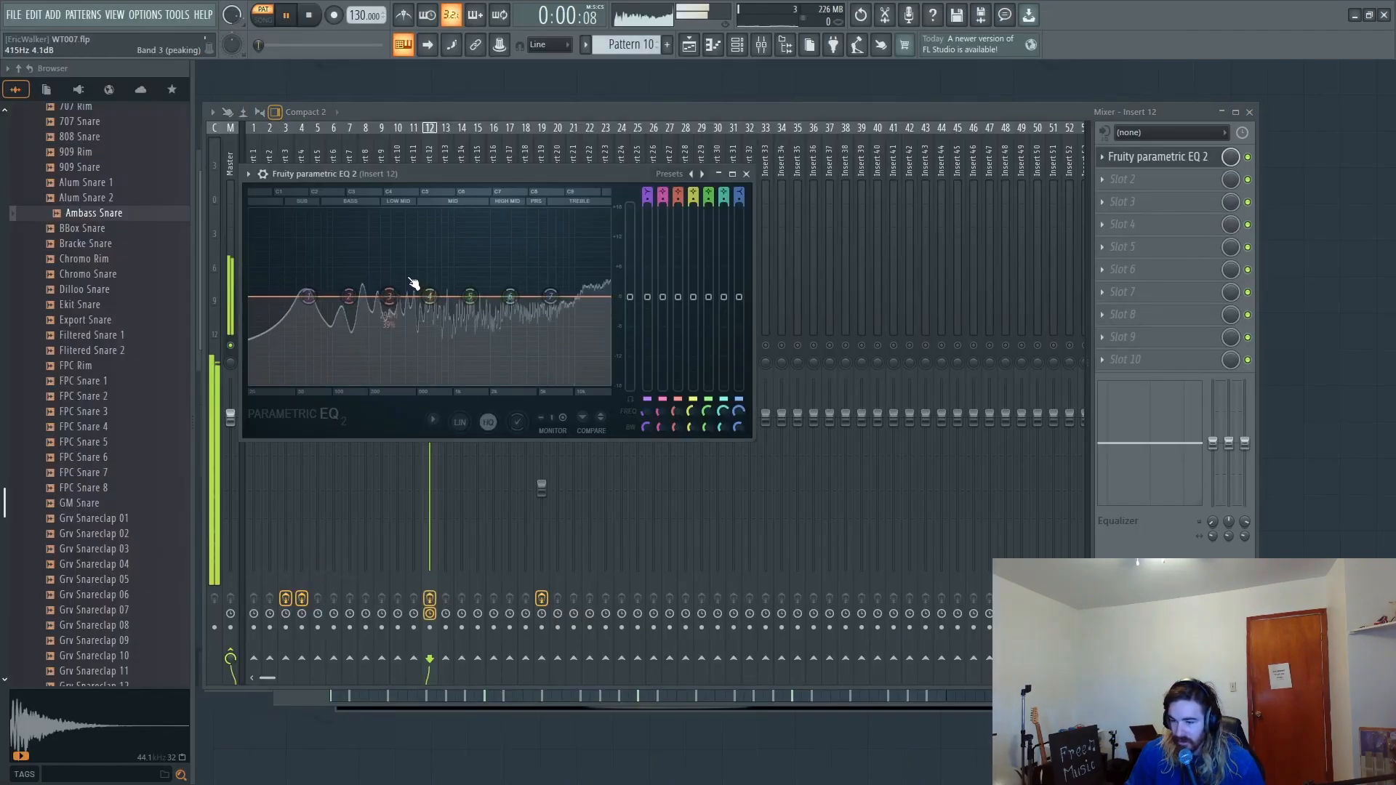
pyautogui.press('space')
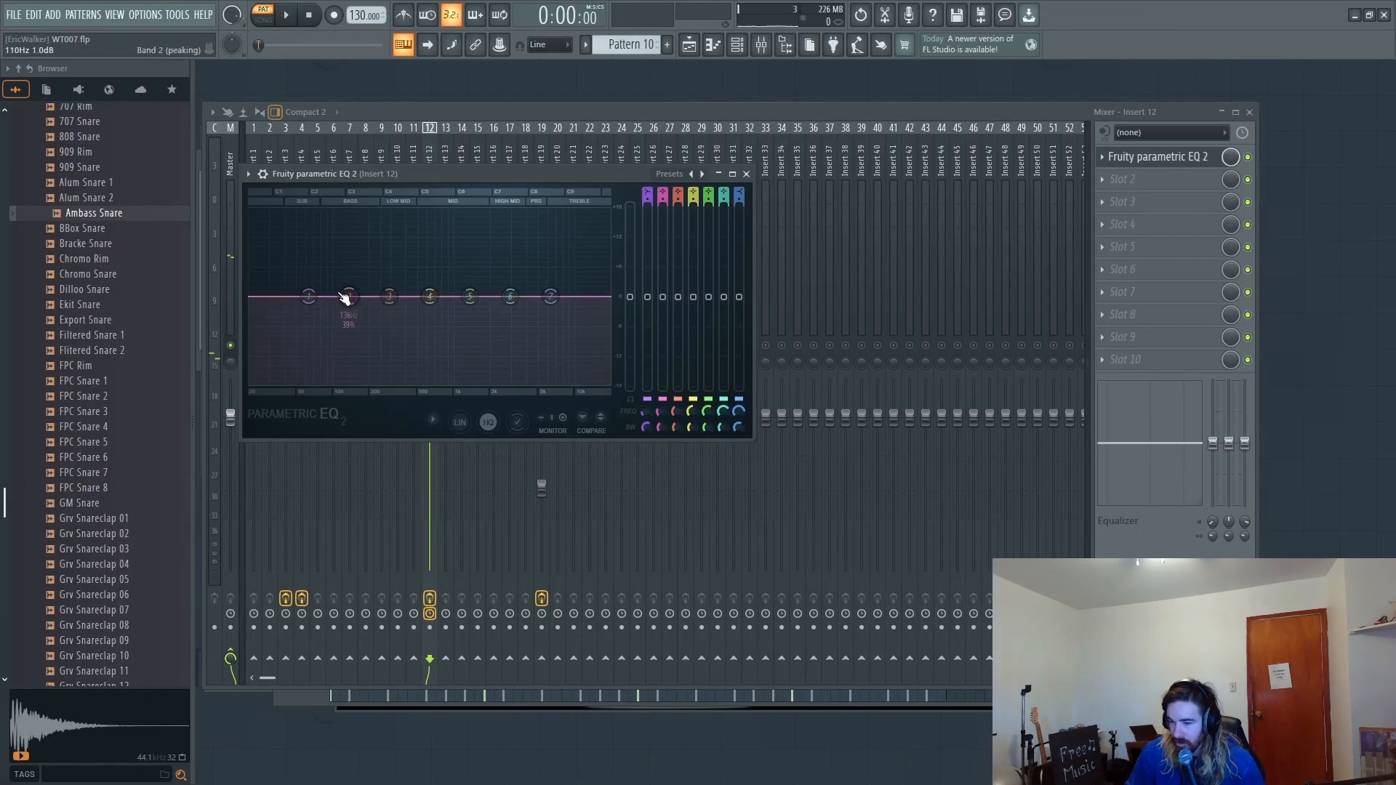
# Step: Try cutting band 2 near 118 Hz and boosting band 3 by about 12.6 dB near 992 Hz while listening
pyautogui.press('space')
pyautogui.moveTo(345, 298); pyautogui.dragTo(348, 345)
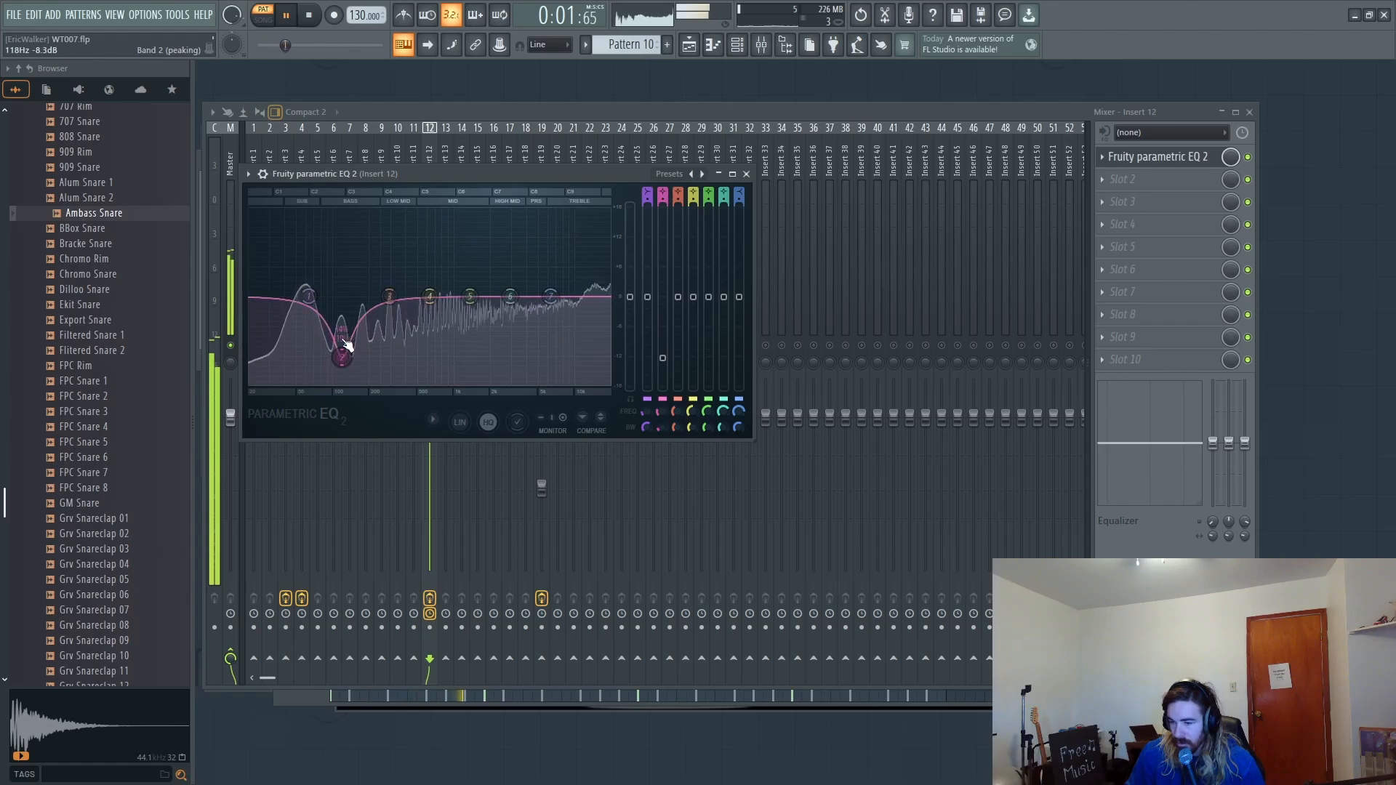
pyautogui.moveTo(389, 296); pyautogui.dragTo(454, 235)
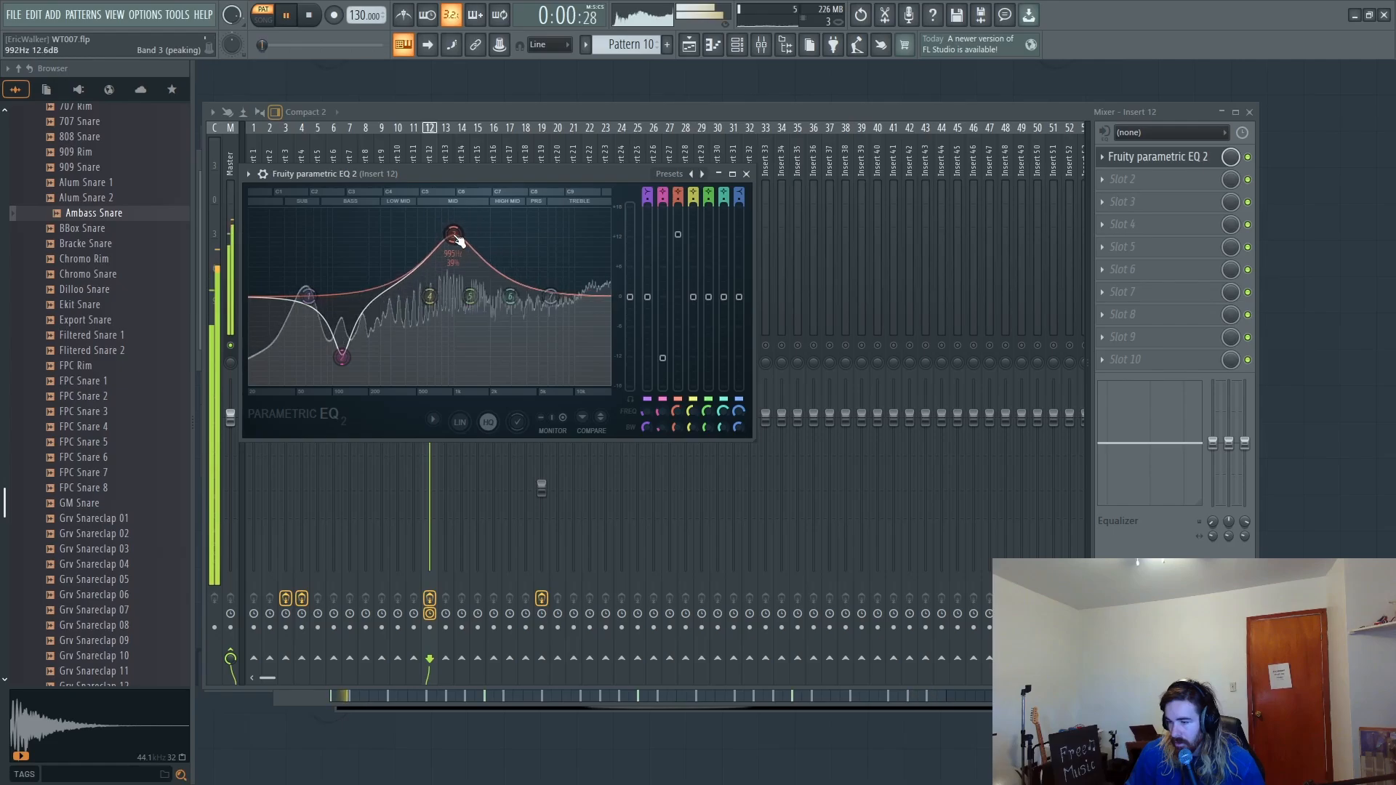
pyautogui.press('space')
# Step: Load the EQ preset 20Hz + 18kHz cut and raise the high-pass cutoff to about 110 Hz while listening
pyautogui.click(699, 173)
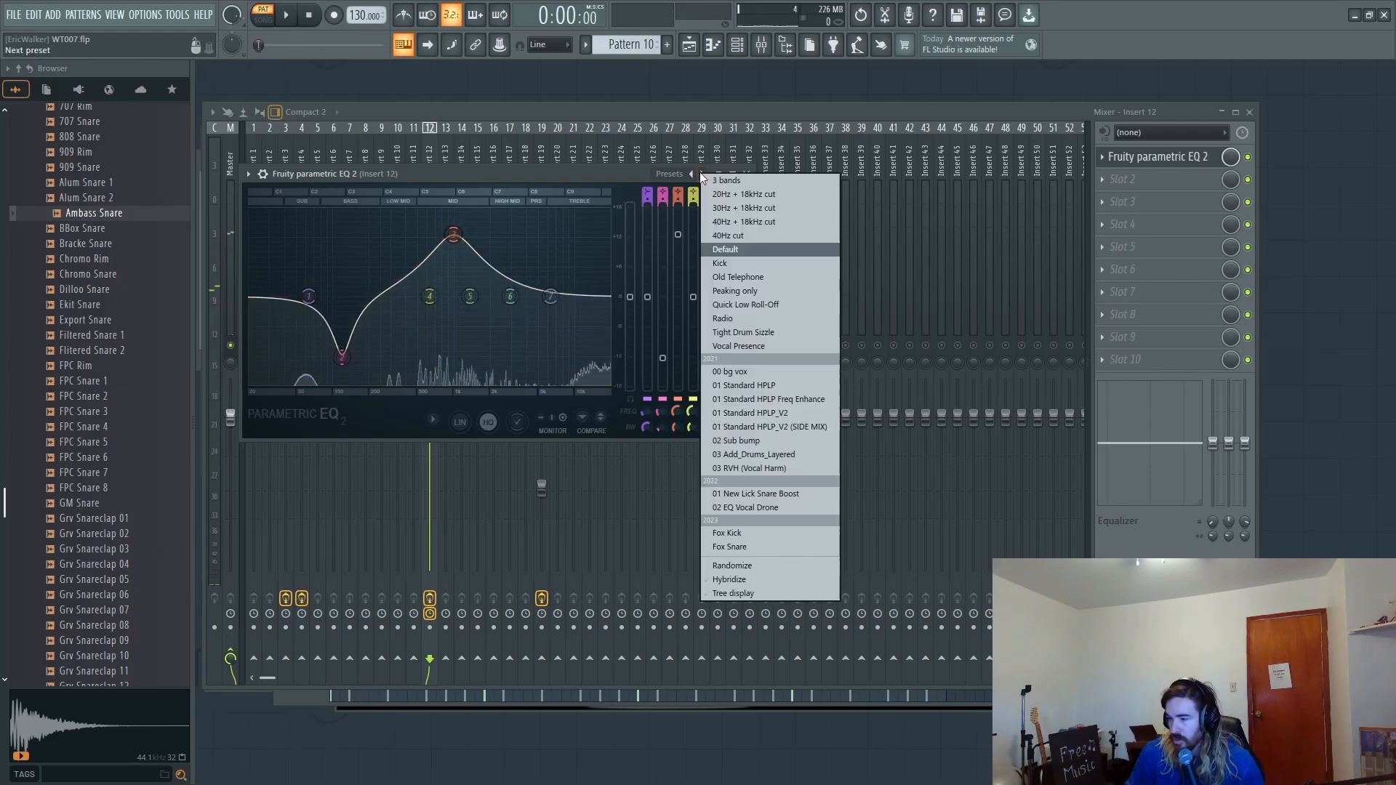
pyautogui.click(732, 191)
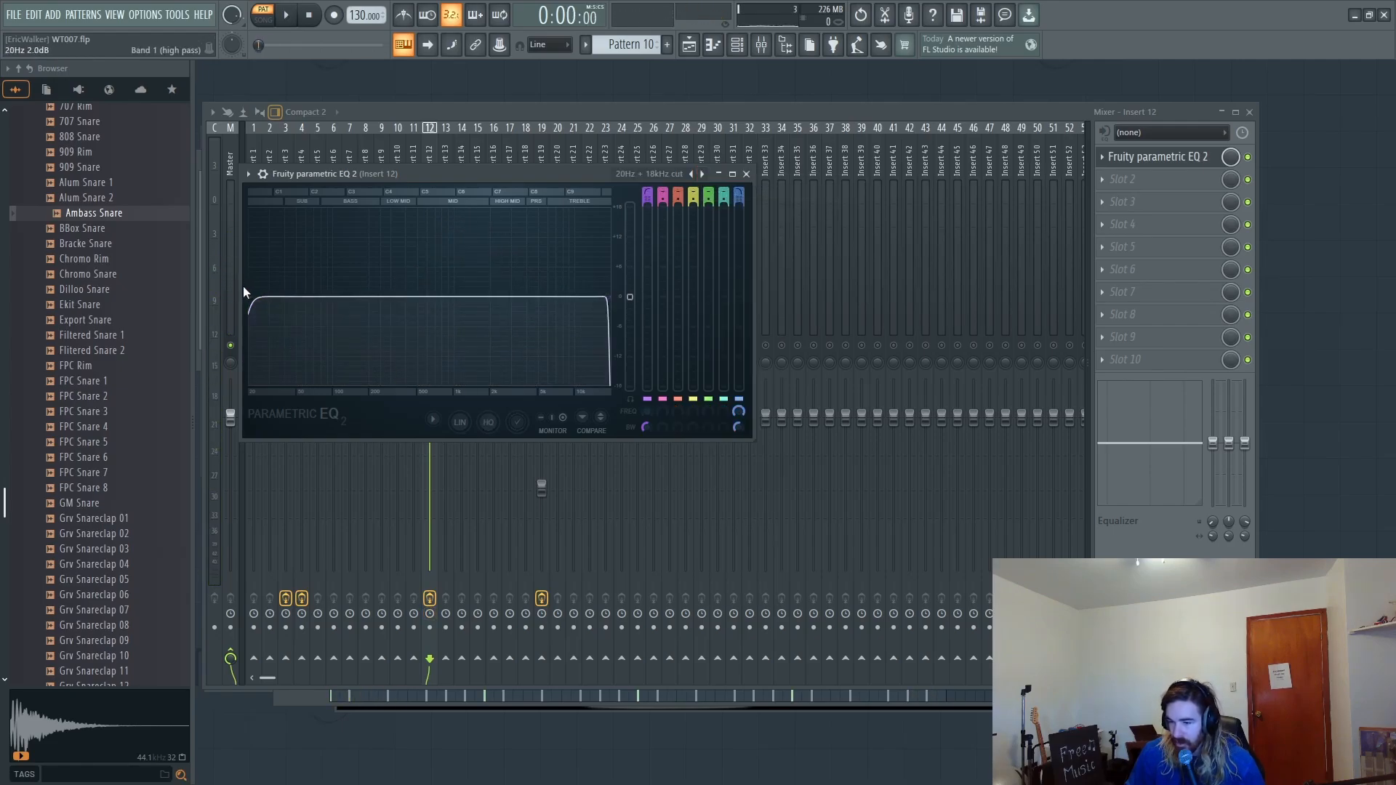
pyautogui.press('space')
pyautogui.moveTo(247, 286); pyautogui.dragTo(338, 297)
pyautogui.press('space')
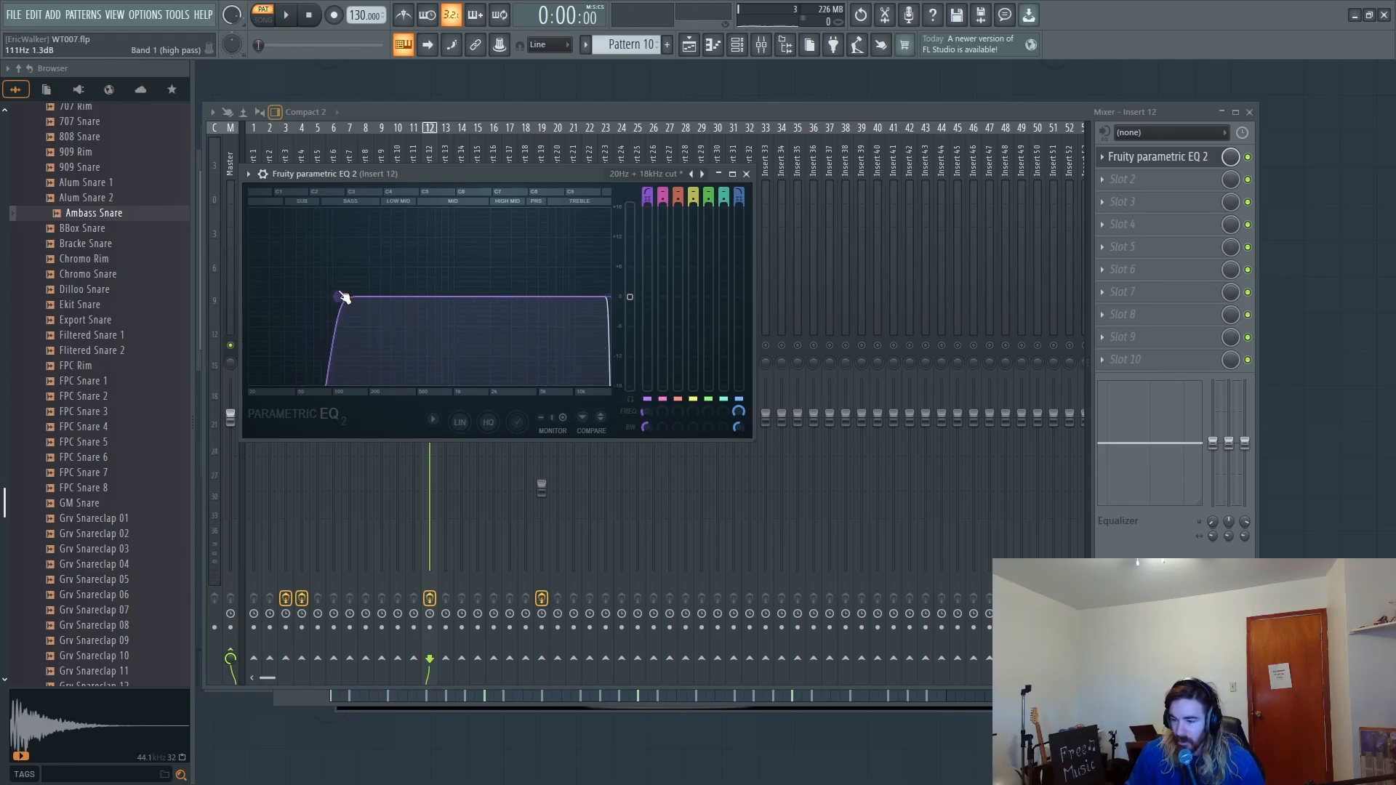
pyautogui.moveTo(346, 297); pyautogui.dragTo(340, 297)
pyautogui.press('space')
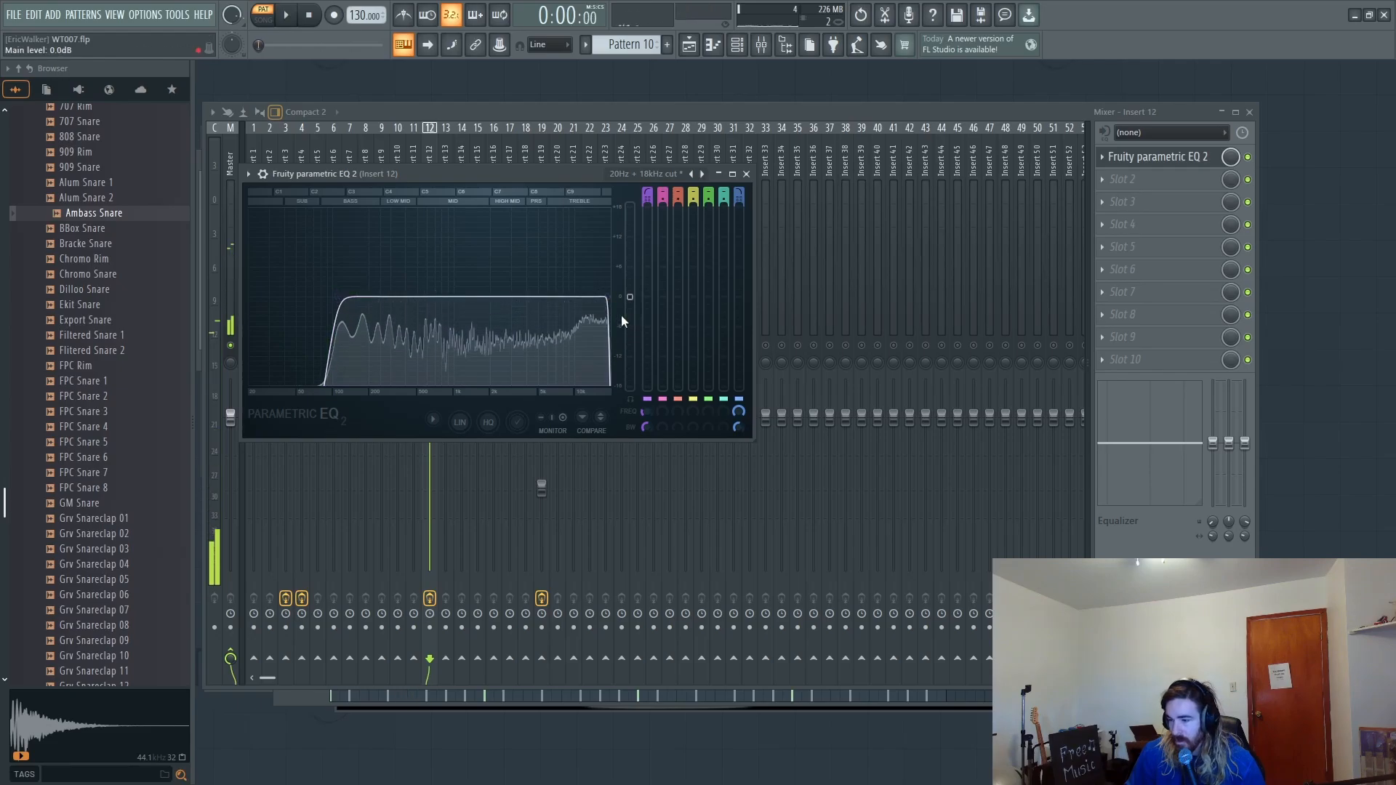
# Step: Lower the EQ's low-pass cutoff slightly and make its slope gentler
pyautogui.moveTo(607, 297); pyautogui.dragTo(600, 301)
pyautogui.press('space')
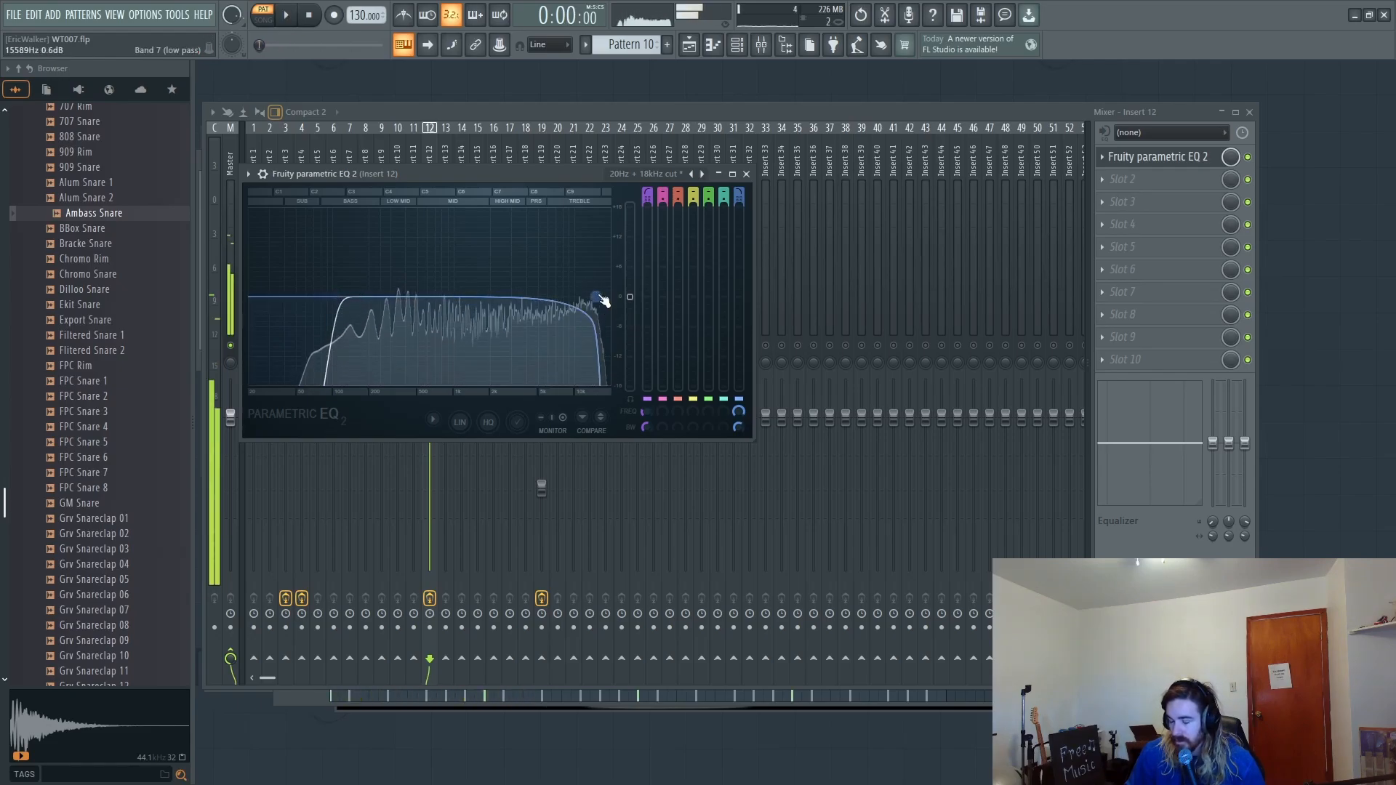
pyautogui.press('space')
pyautogui.scroll(-3, 599, 301)
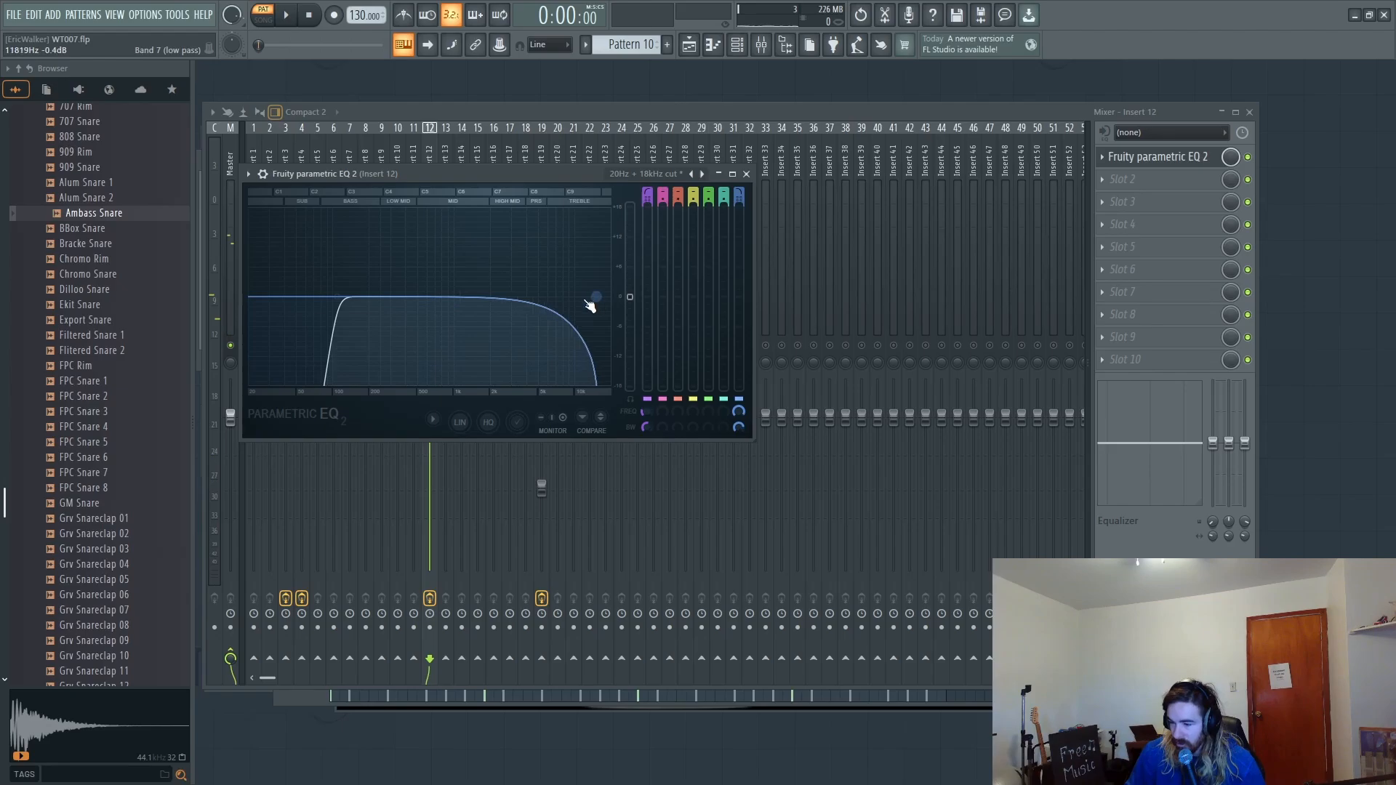
# Step: Adjust the bandwidth of the EQ's low-pass band 7 to a smooth roll-off without a resonant peak, and audition the pattern
pyautogui.scroll(3, 594, 303)
pyautogui.scroll(-3, 595, 303)
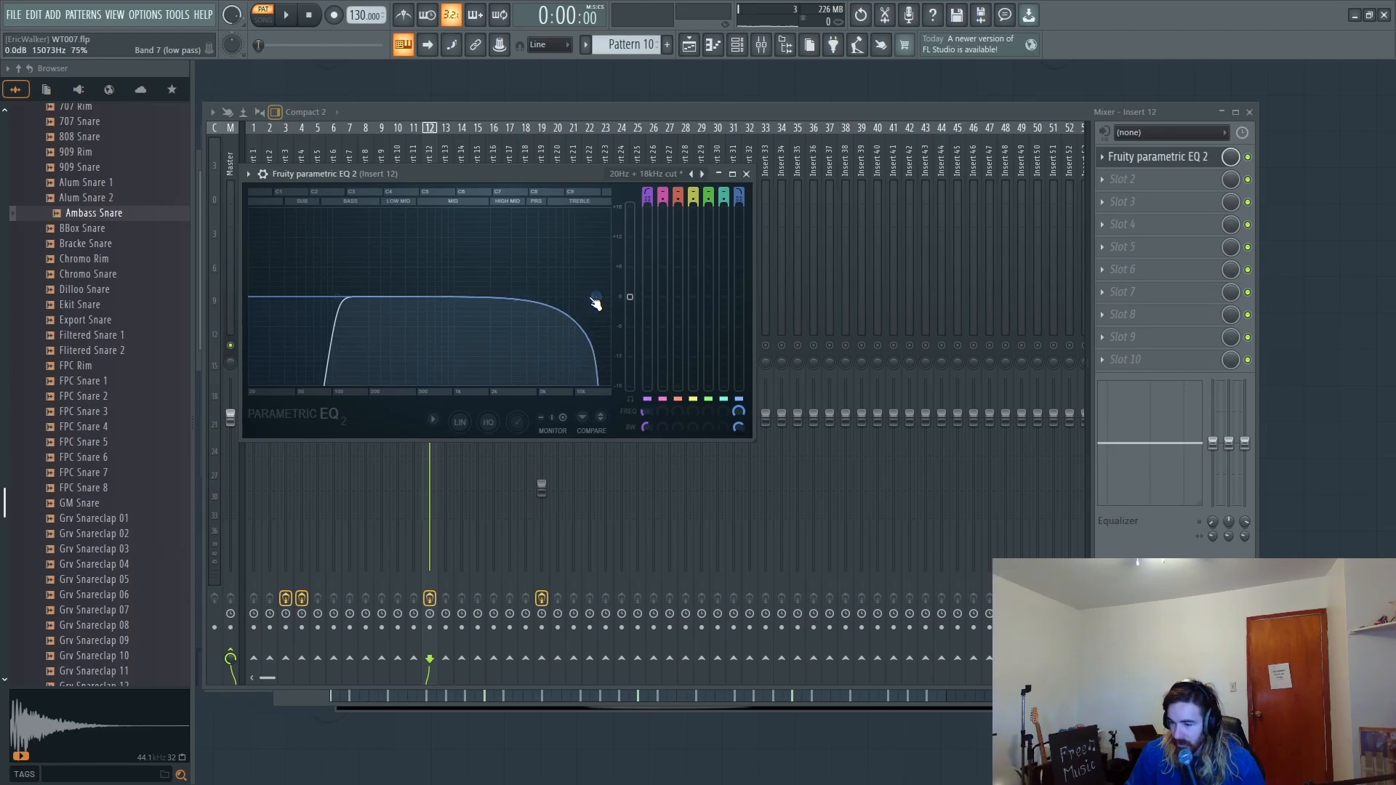
pyautogui.scroll(3, 594, 303)
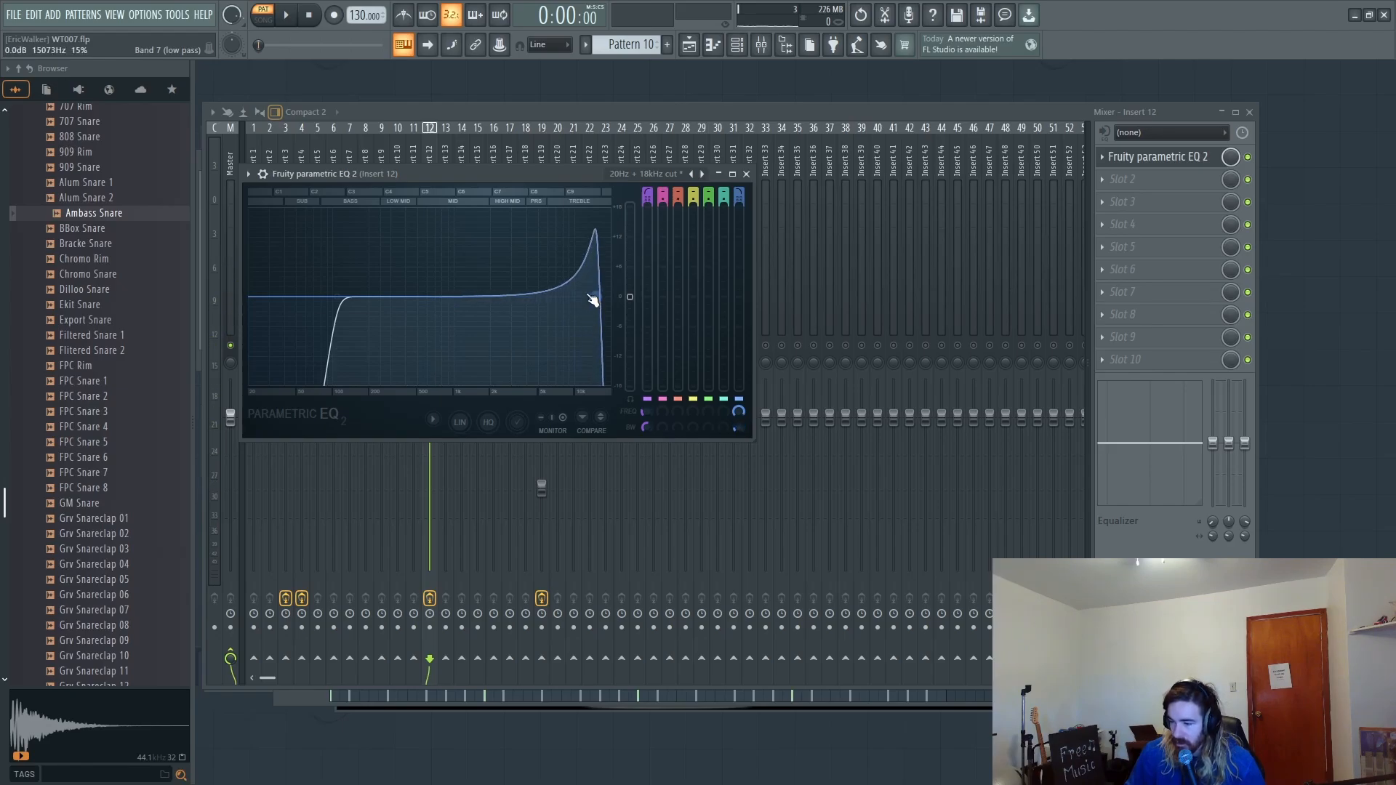
pyautogui.scroll(-3, 592, 301)
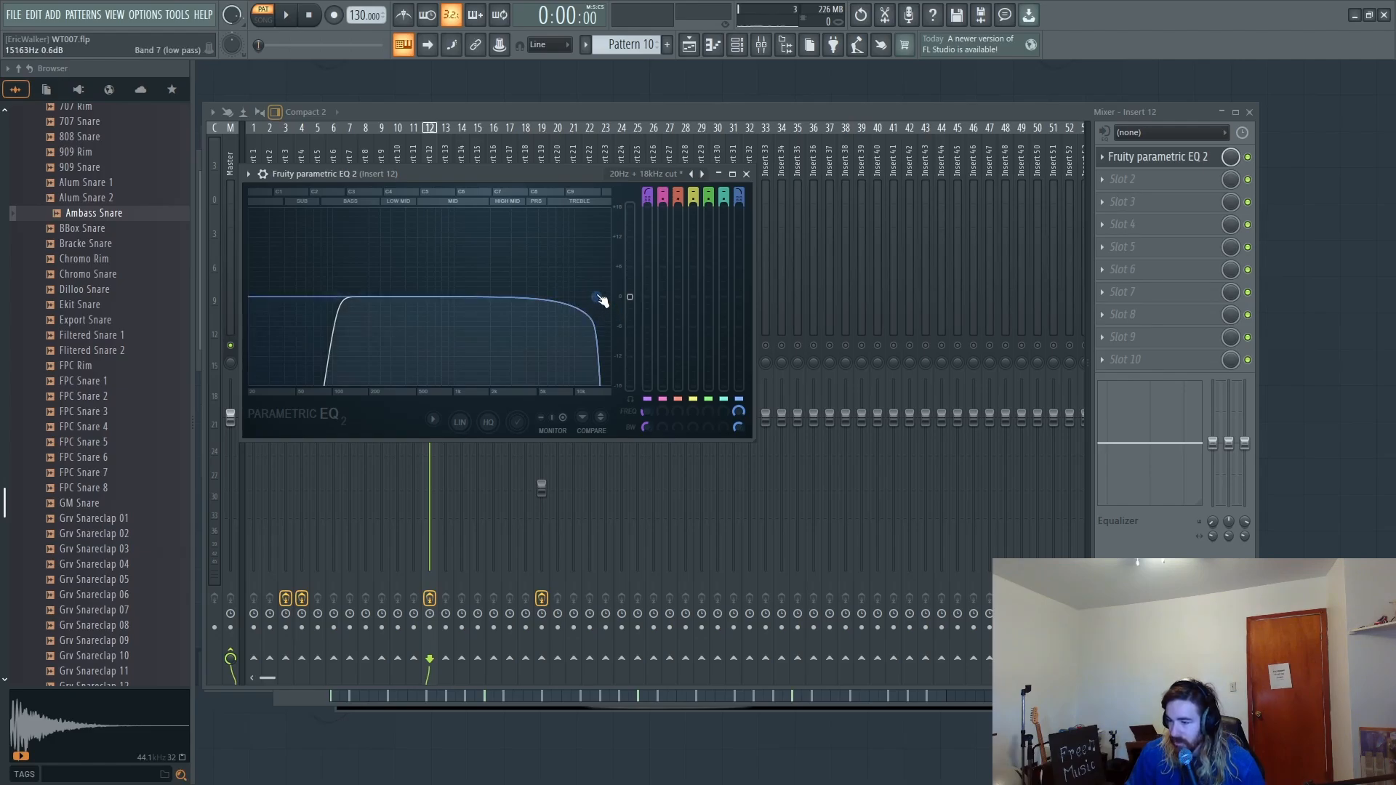
pyautogui.press('space')
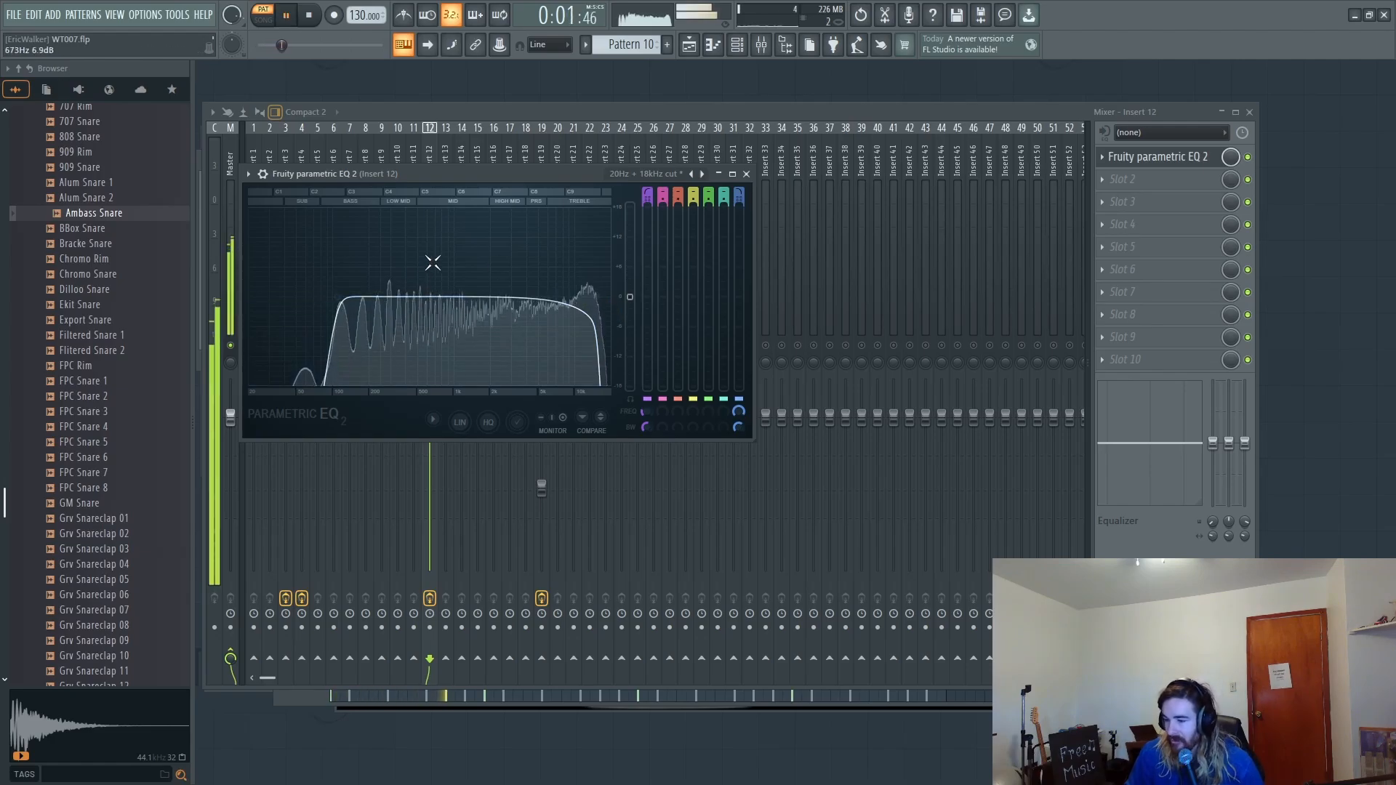
pyautogui.press('space')
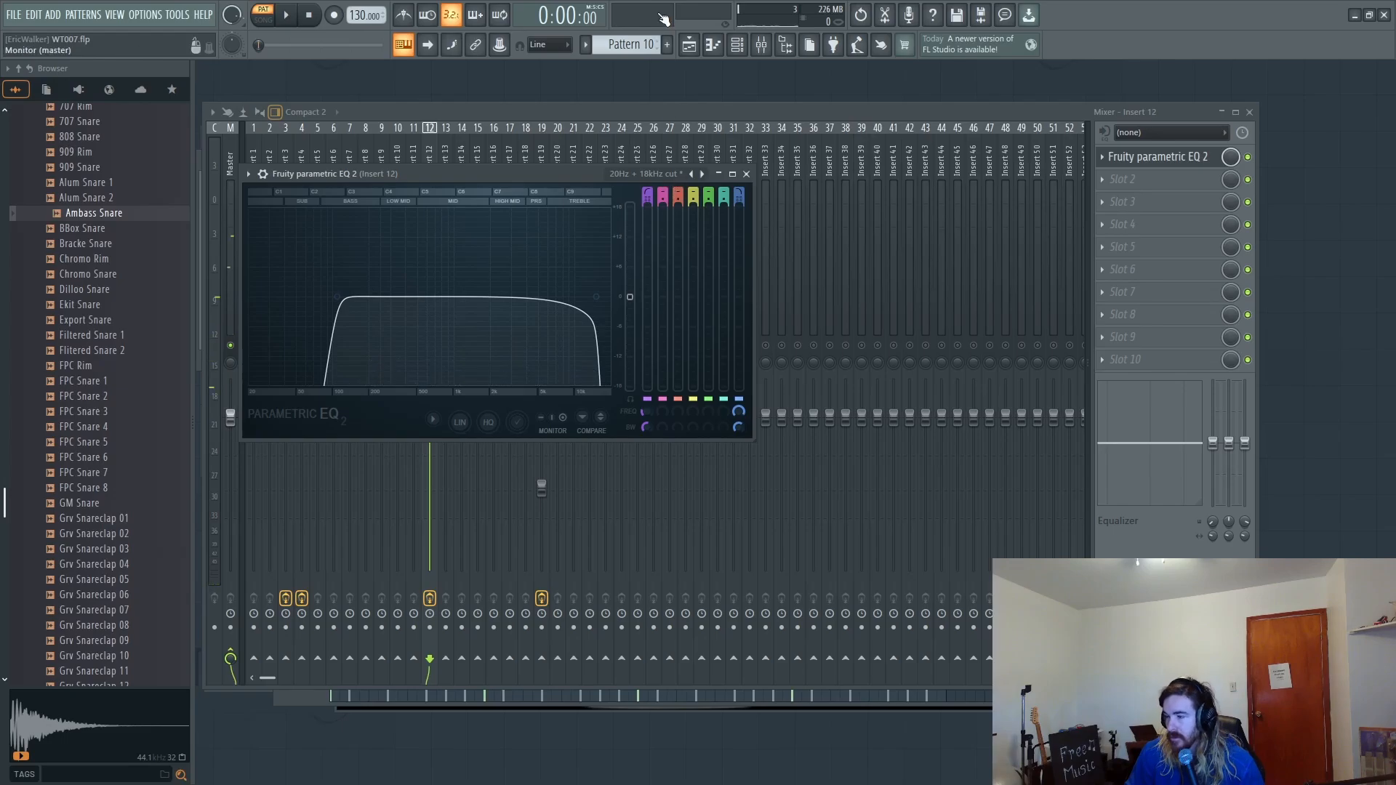
# Step: Fill bars 1 to 16 of playlist Track 6 with four Pattern 10 clips
pyautogui.click(688, 48)
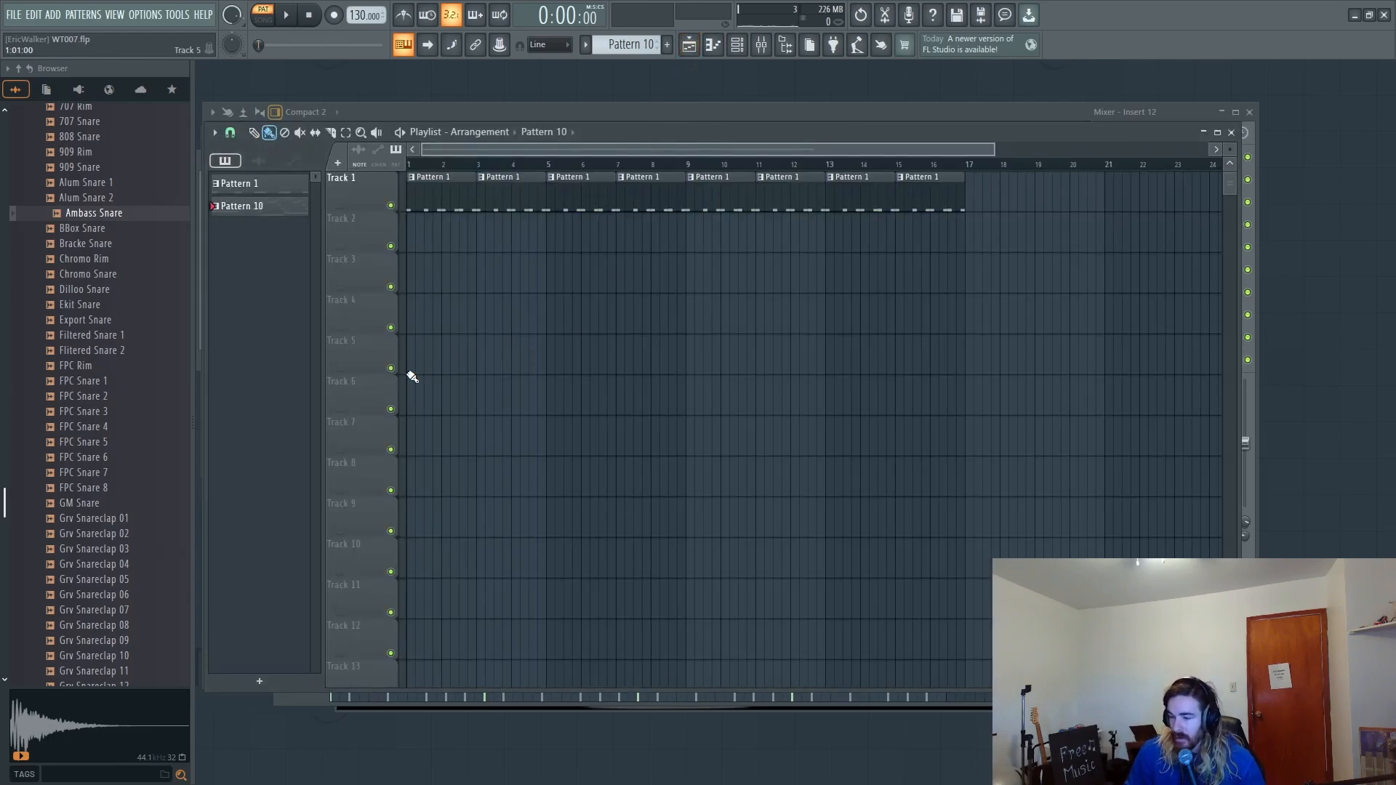
pyautogui.moveTo(405, 371)
pyautogui.mouseDown()
pyautogui.moveTo(891, 399)
pyautogui.moveTo(859, 418)
pyautogui.mouseUp()
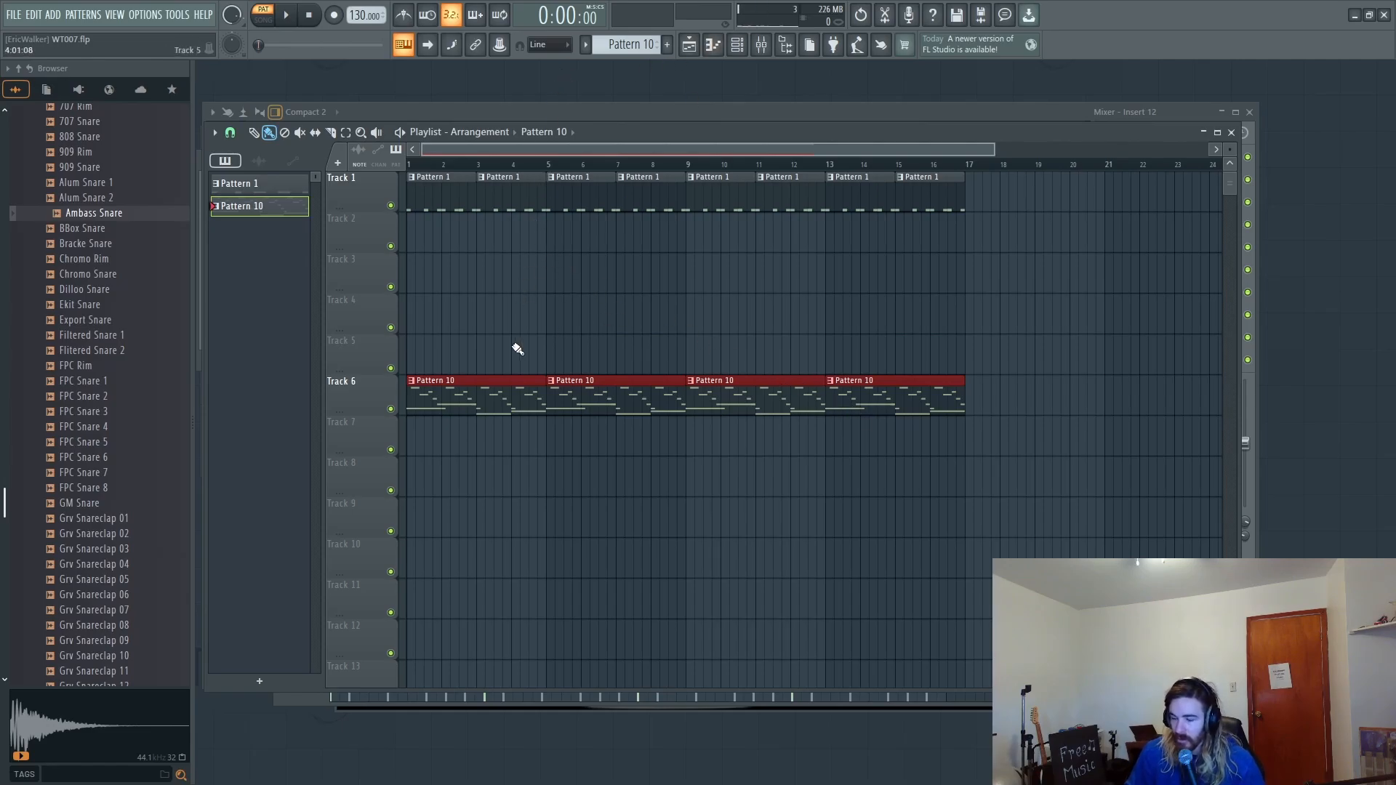
# Step: Arm recording for notes and automation and switch playback to song mode
pyautogui.click(334, 16)
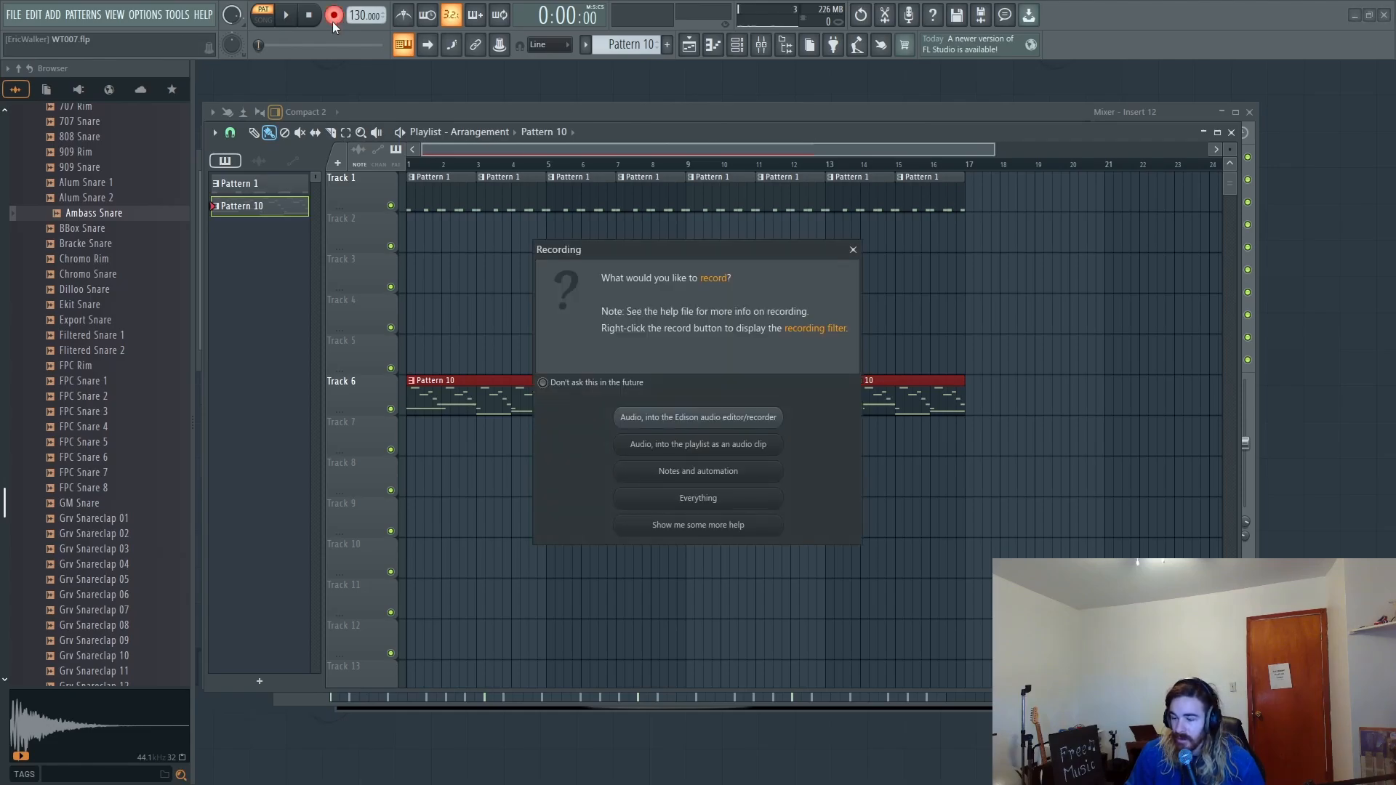
pyautogui.click(724, 474)
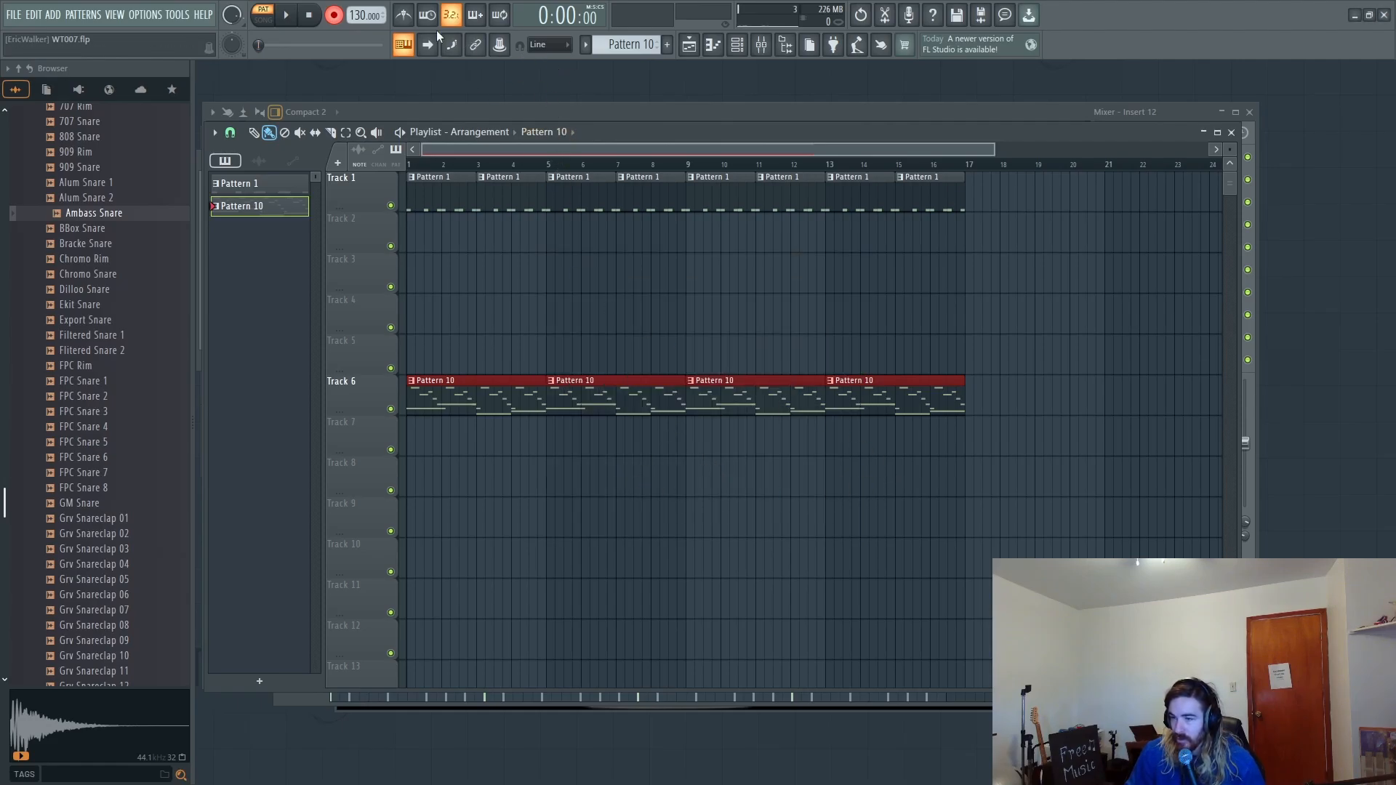
pyautogui.click(265, 18)
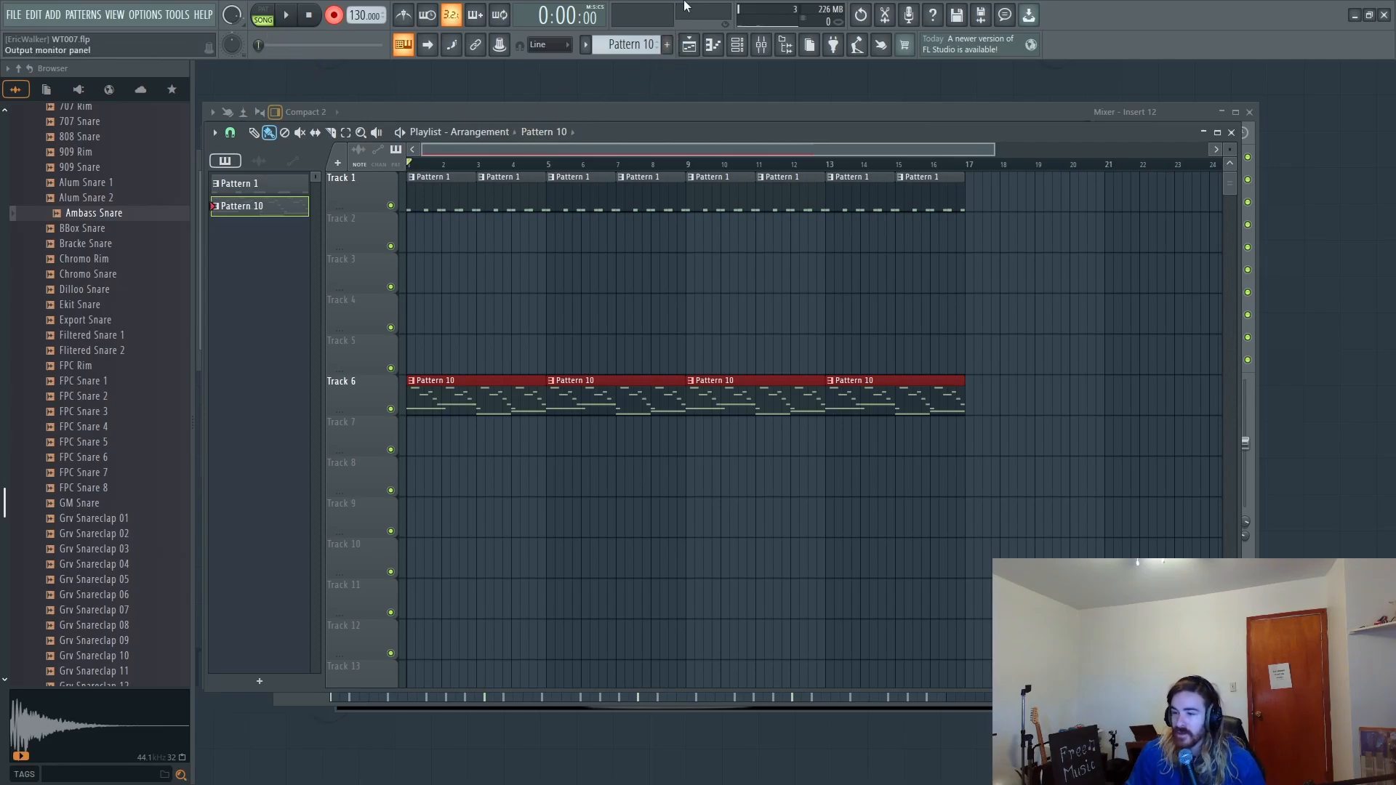
# Step: Rename mixer insert 12 as Bass and give it the blue preset colour
pyautogui.click(762, 46)
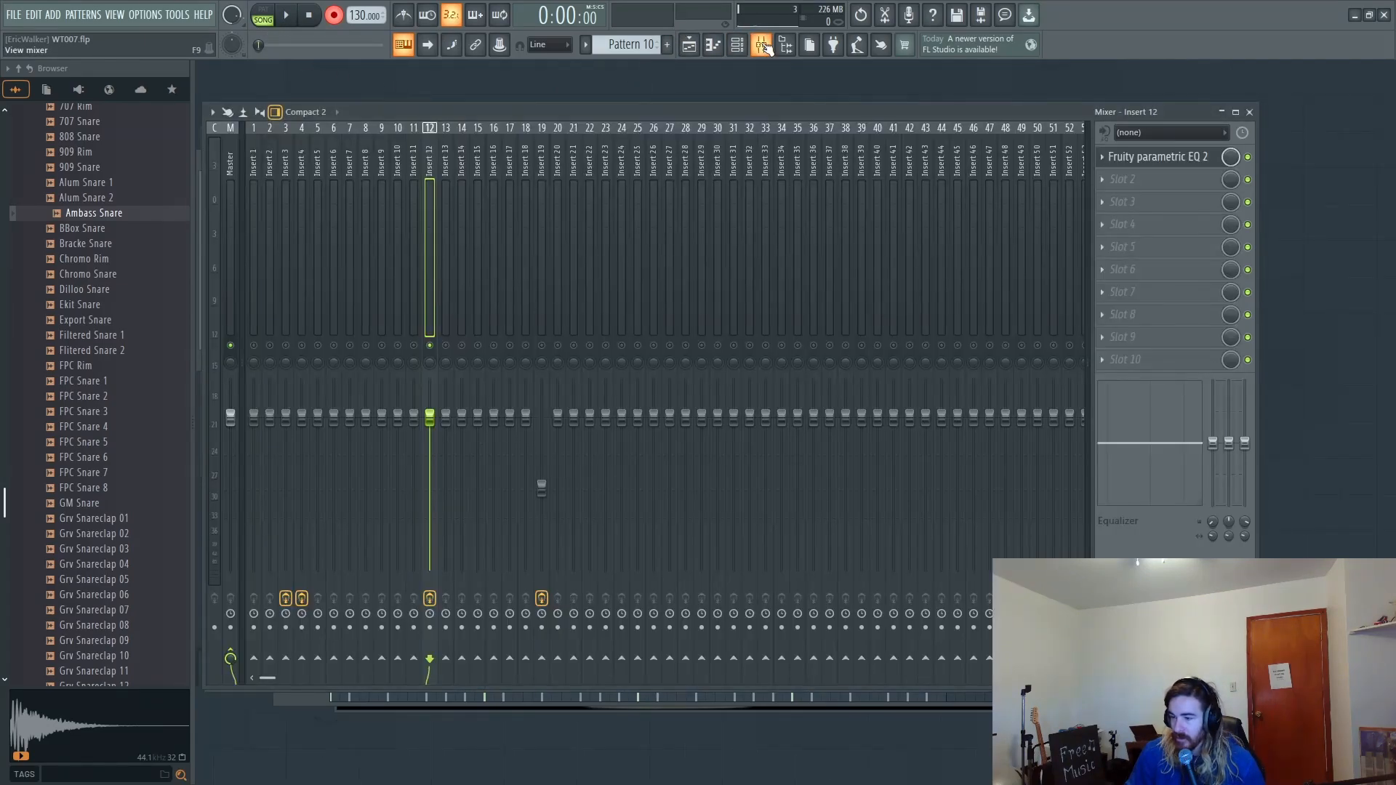
pyautogui.doubleClick(432, 185)
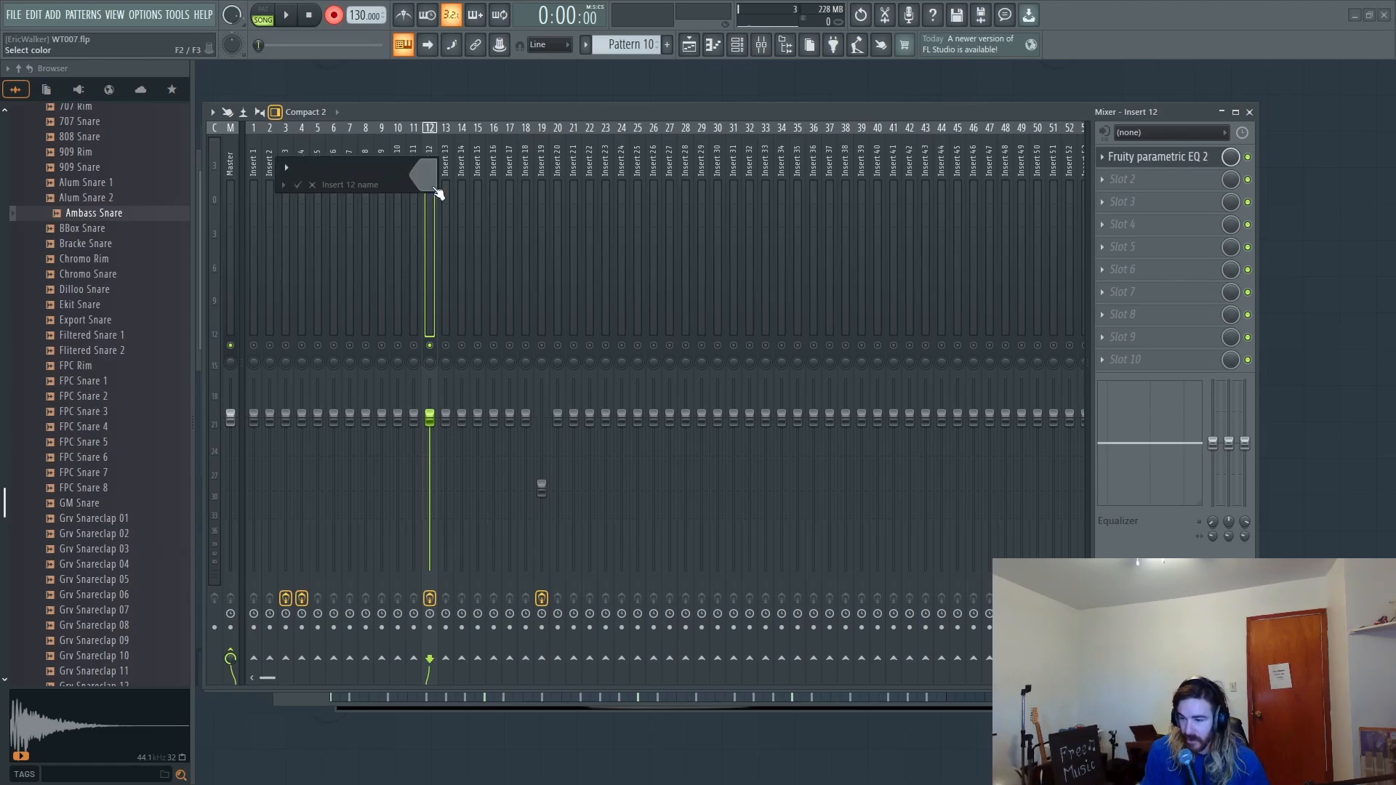
pyautogui.click(434, 187)
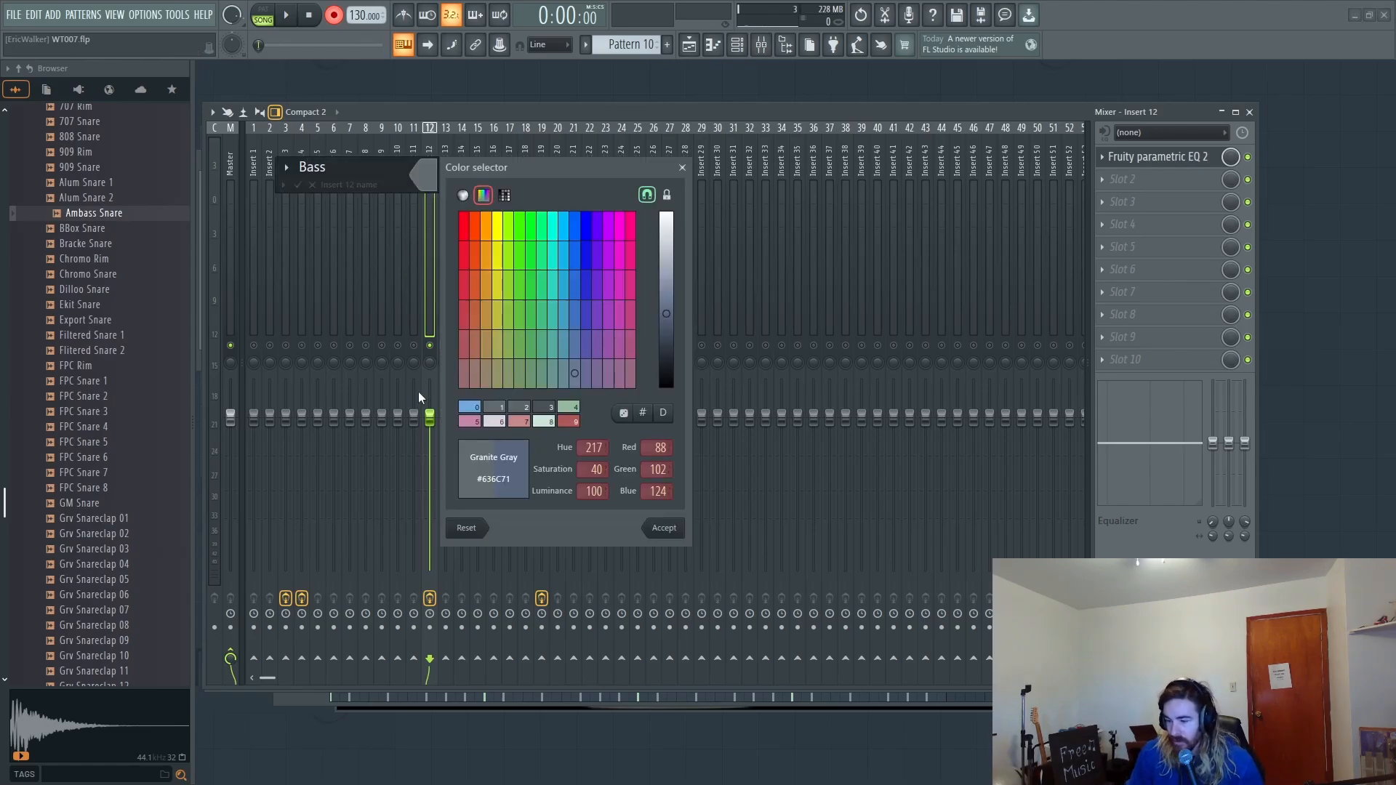
pyautogui.click(470, 408)
pyautogui.press('Return')
pyautogui.press('Return')
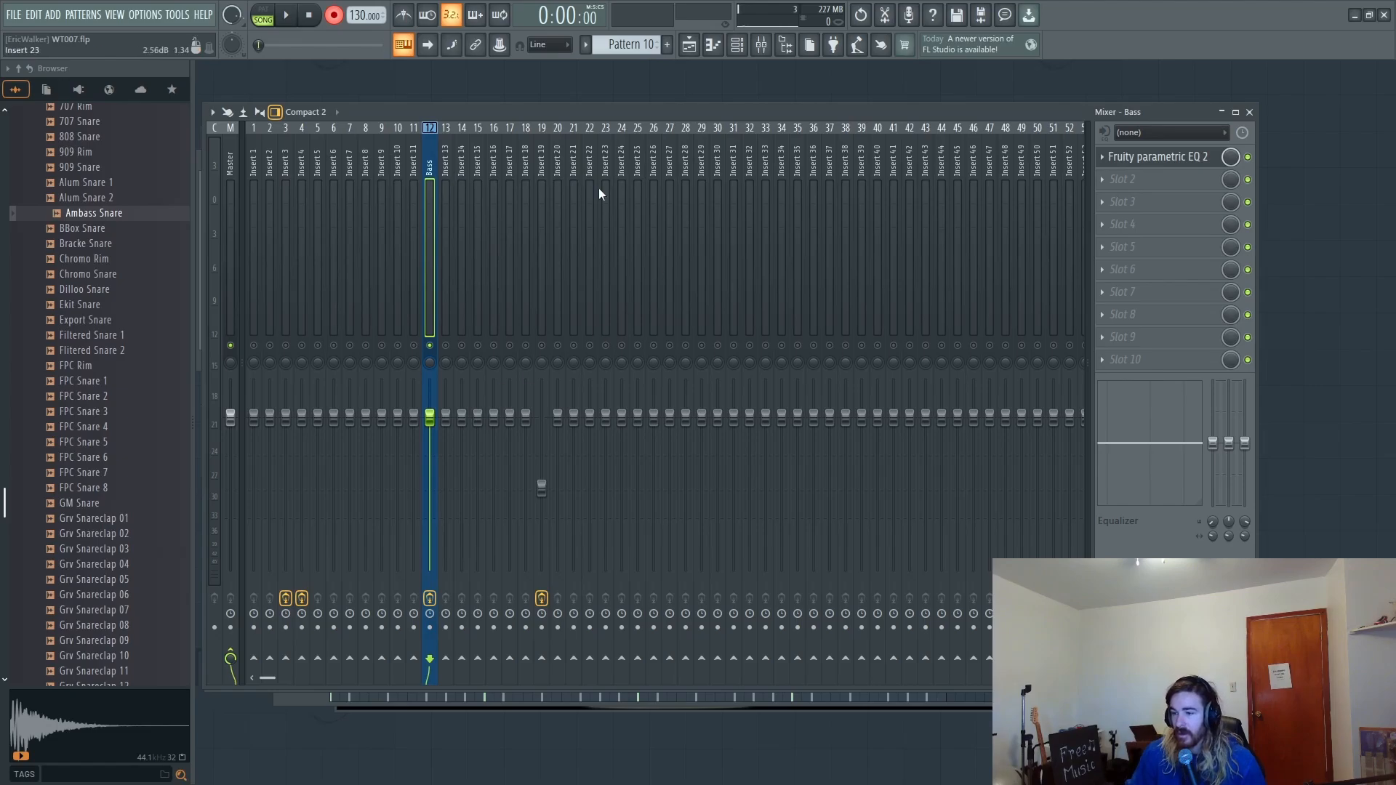
# Step: Enable band 3 in the Bass track's Fruity Parametric EQ 2 and shape a peak of about 3.5 dB near 285 Hz
pyautogui.click(1145, 166)
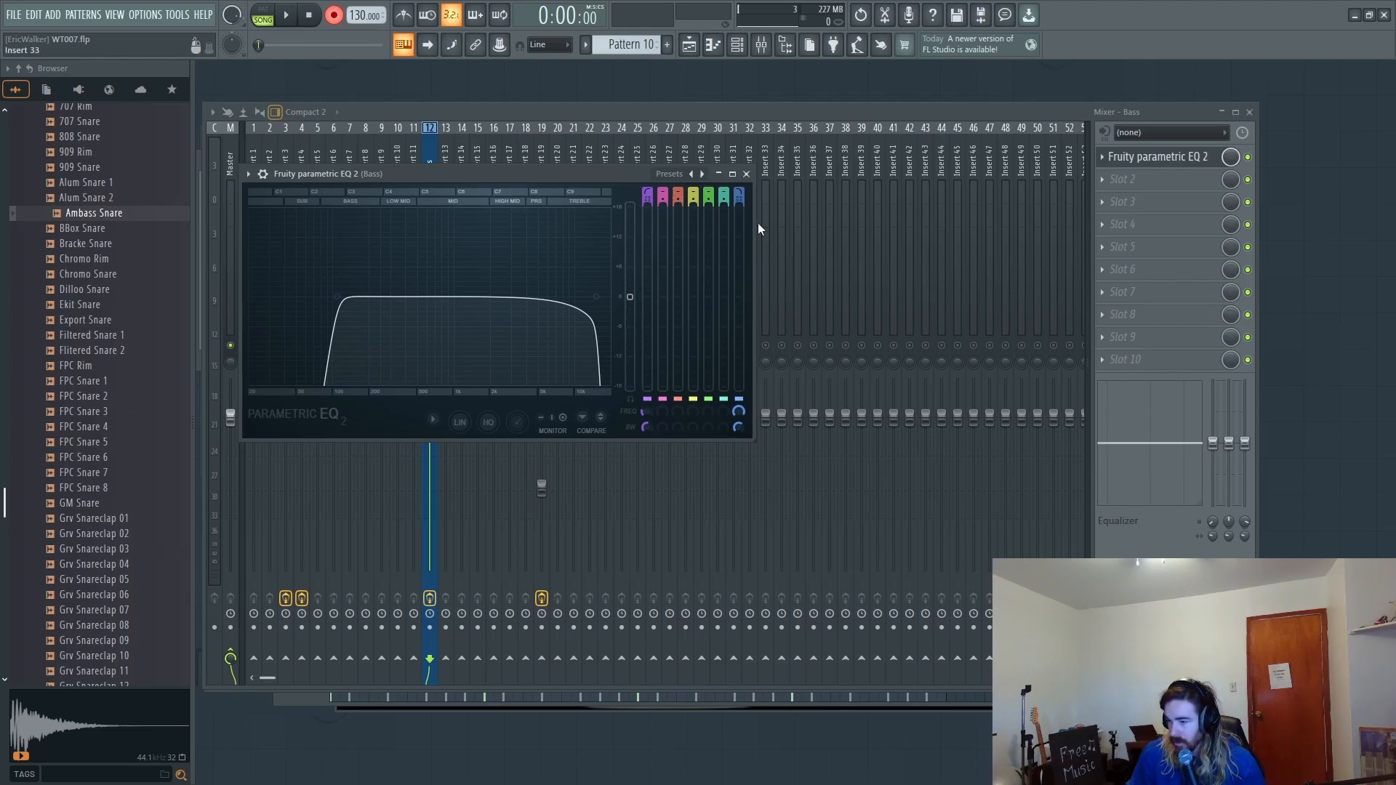
pyautogui.click(676, 192)
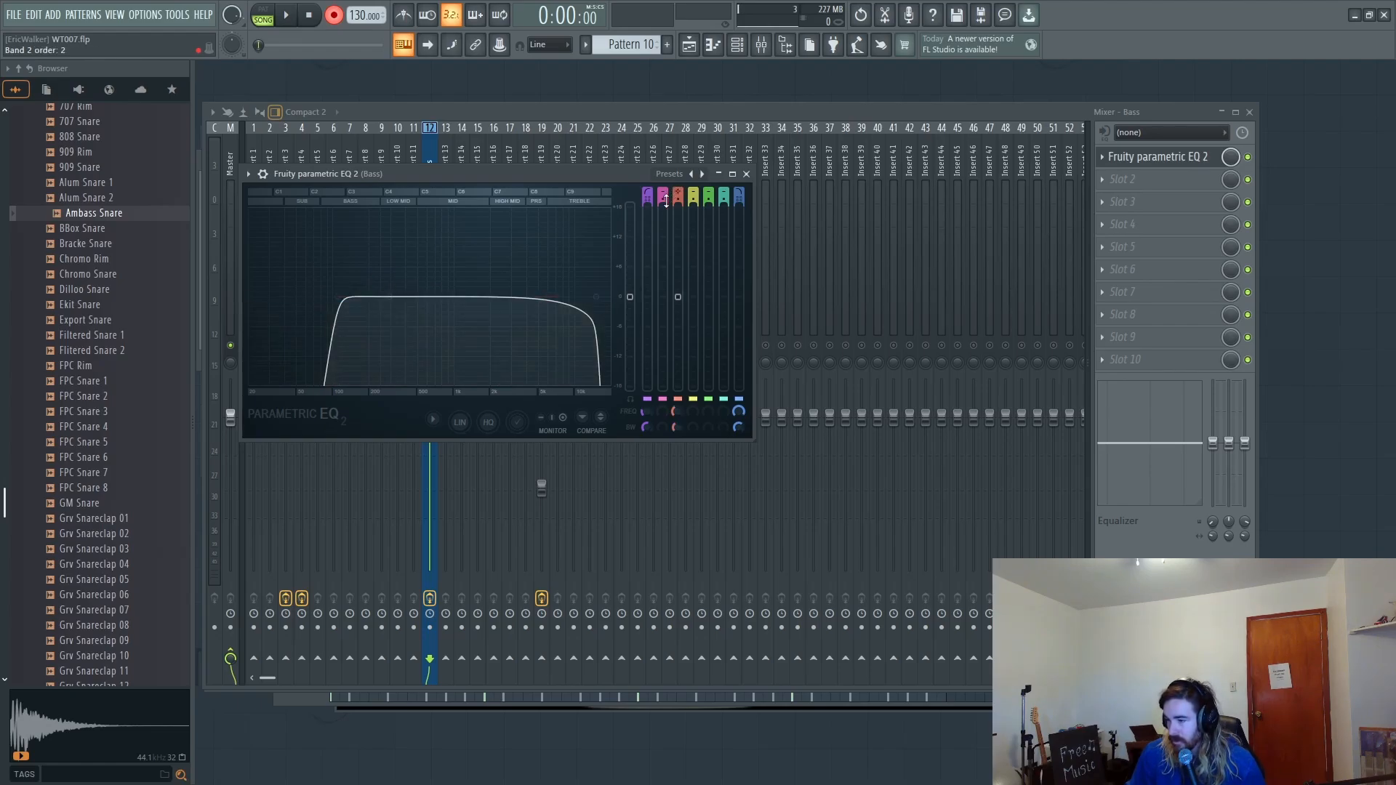
pyautogui.moveTo(410, 315); pyautogui.dragTo(408, 276)
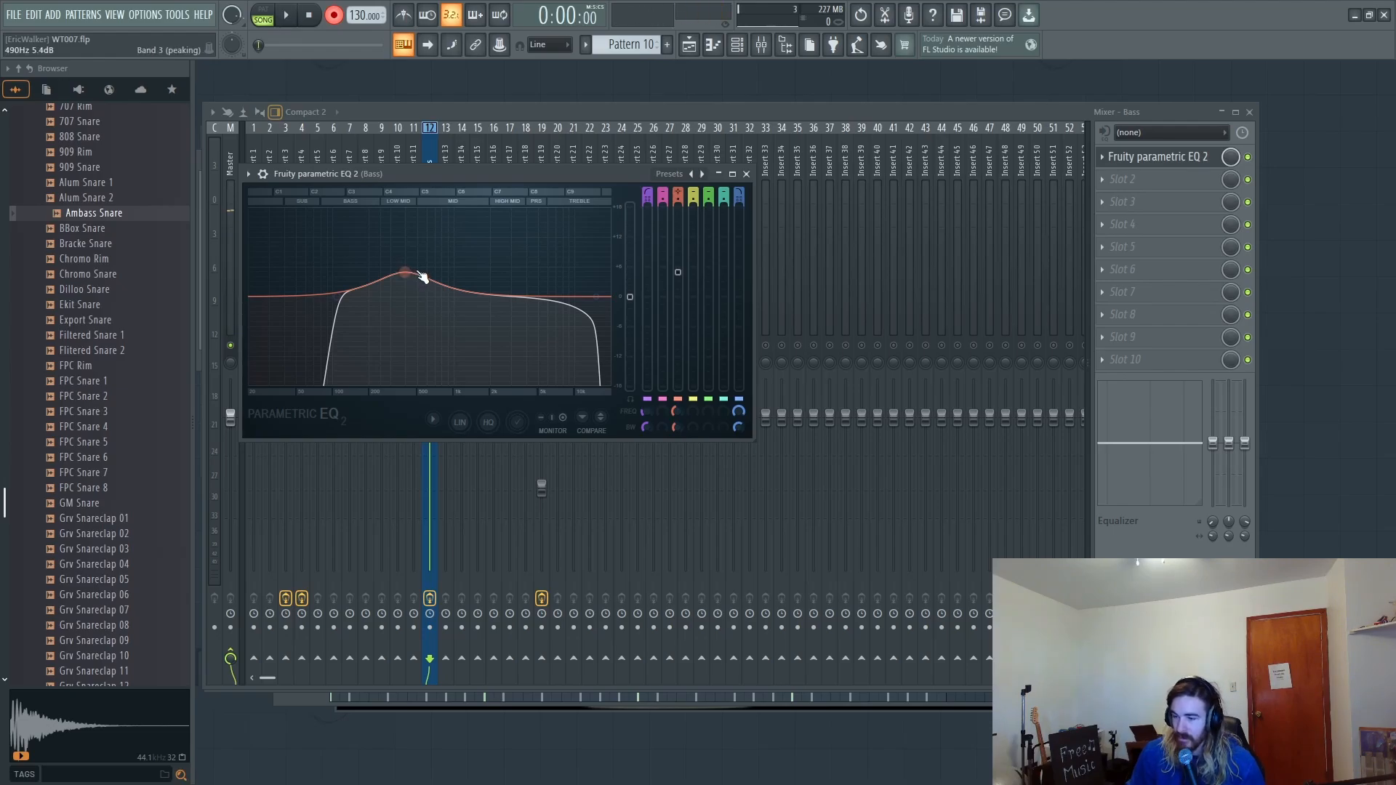
pyautogui.moveTo(421, 275); pyautogui.dragTo(393, 288)
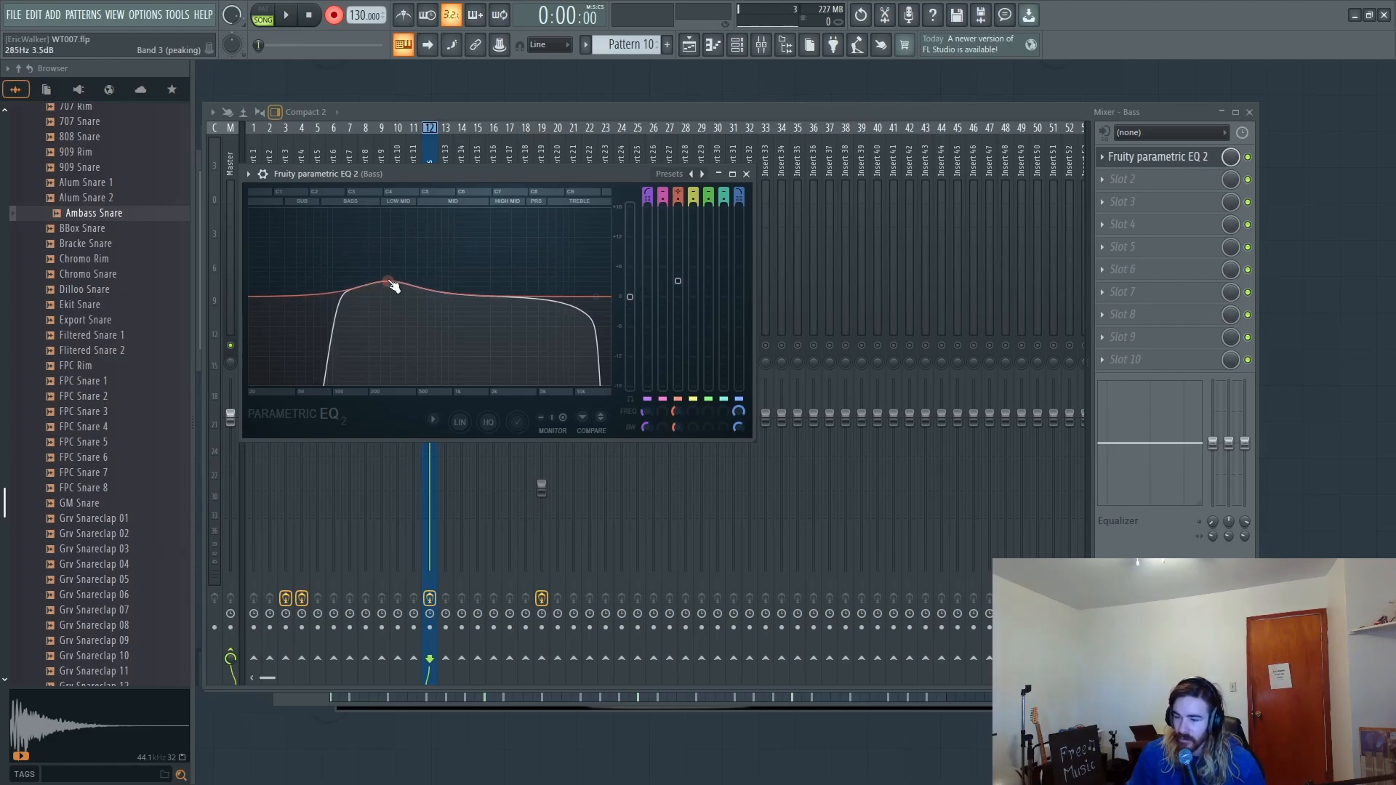
# Step: Record automation of the Bass EQ's band 3 by moving its peak during the first four bars of the song
pyautogui.press('space')
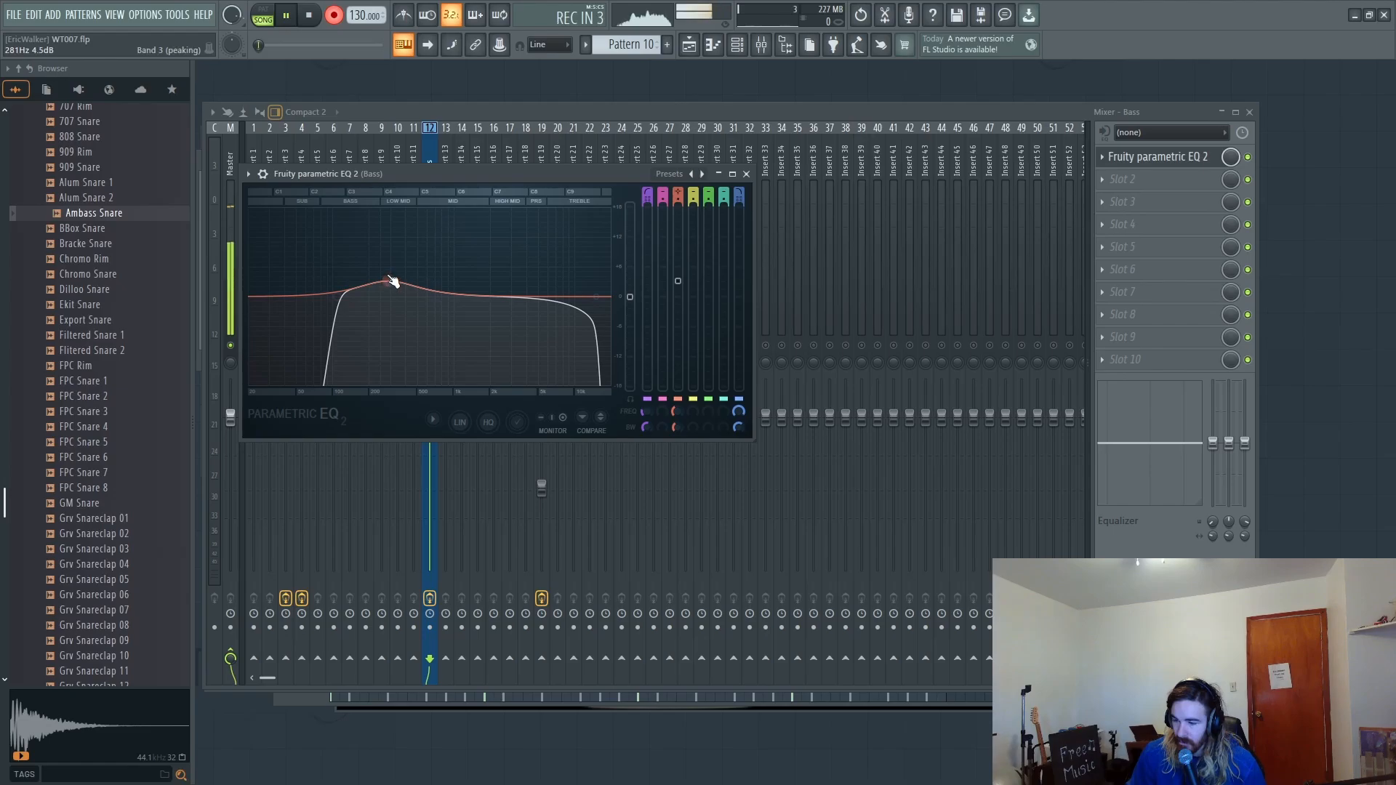
pyautogui.moveTo(388, 281); pyautogui.dragTo(508, 250)
pyautogui.press('space')
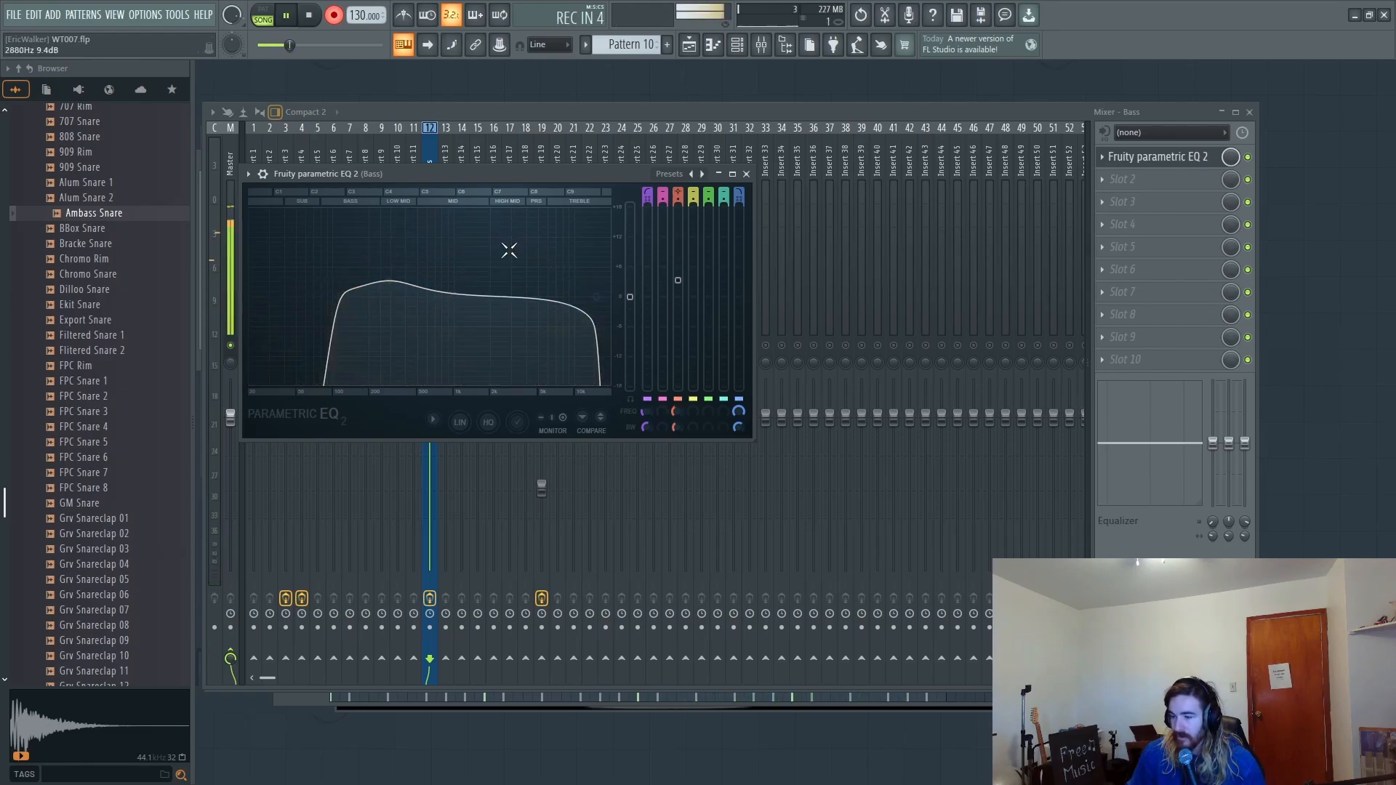
# Step: Move the melody notes out of Pattern 10 into Pattern 11, leaving the recorded automation in Pattern 10
pyautogui.click(689, 45)
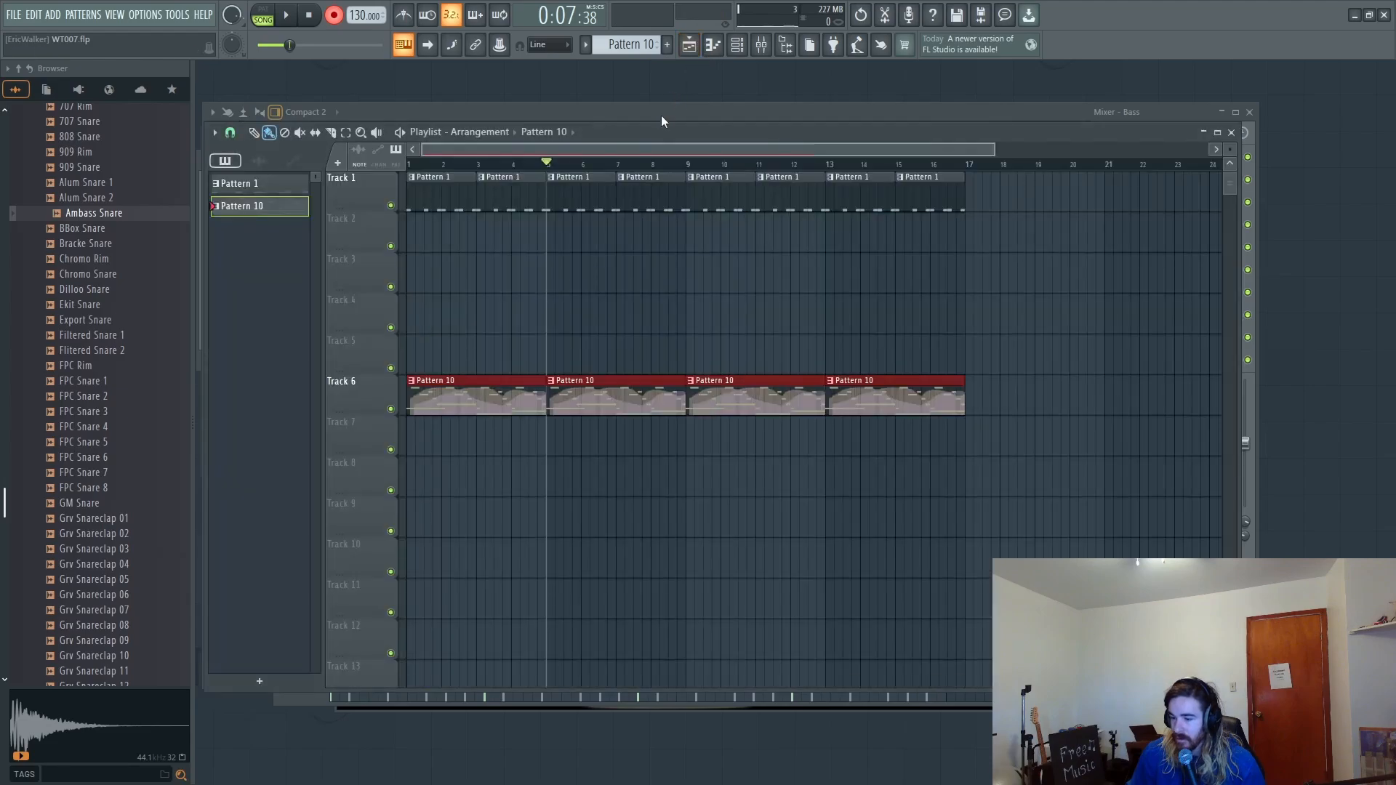
pyautogui.doubleClick(480, 423)
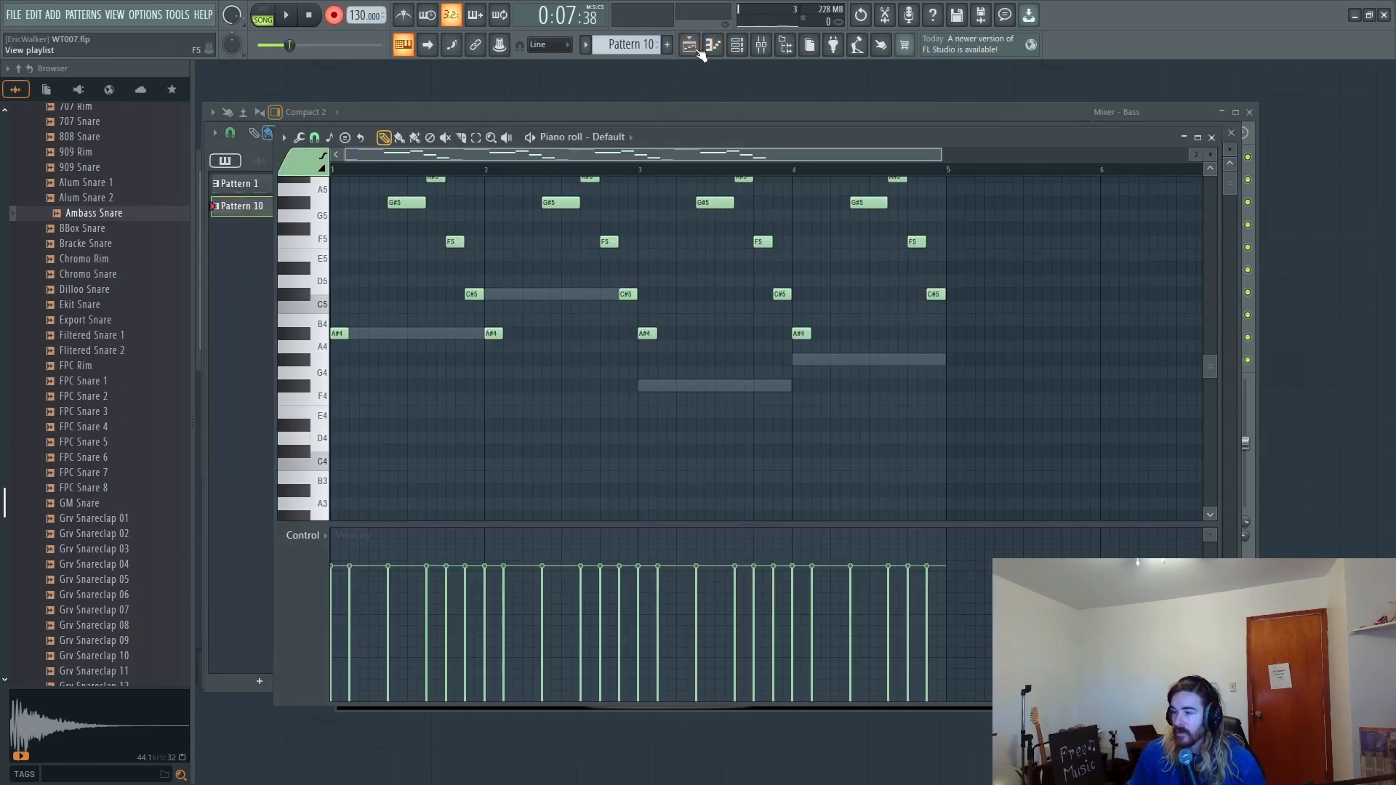
pyautogui.click(691, 46)
pyautogui.rightClick(567, 436)
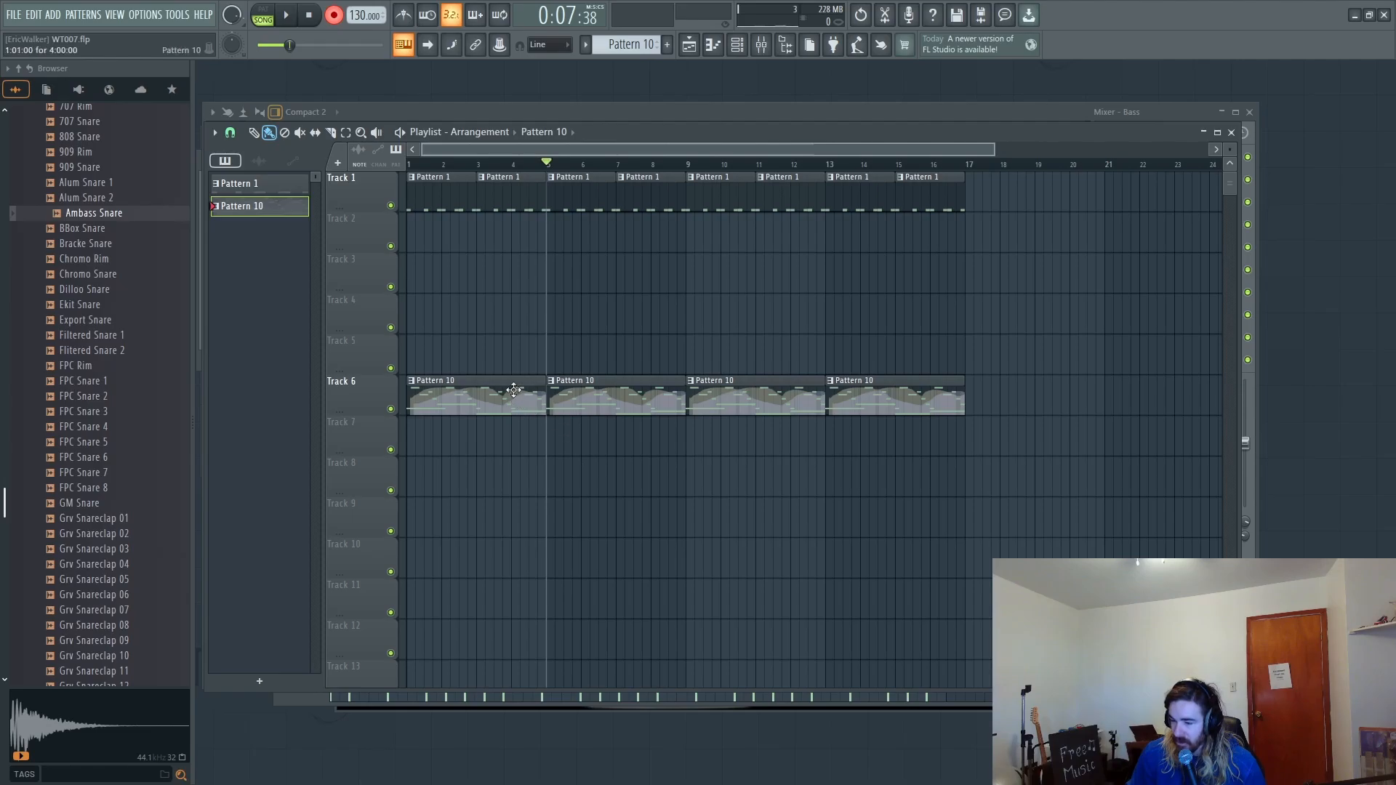
pyautogui.doubleClick(514, 390)
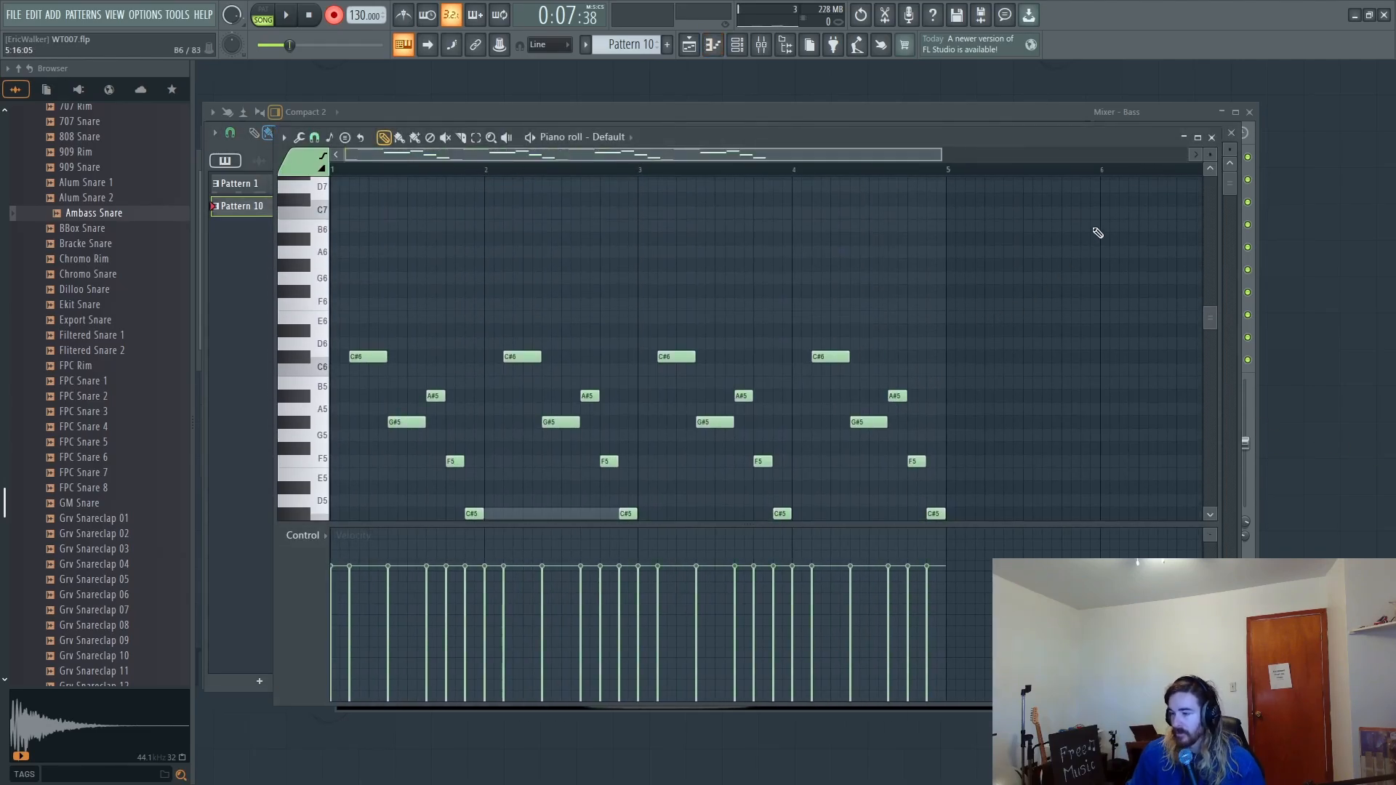
pyautogui.moveTo(1128, 222); pyautogui.dragTo(327, 527)
pyautogui.press('Delete')
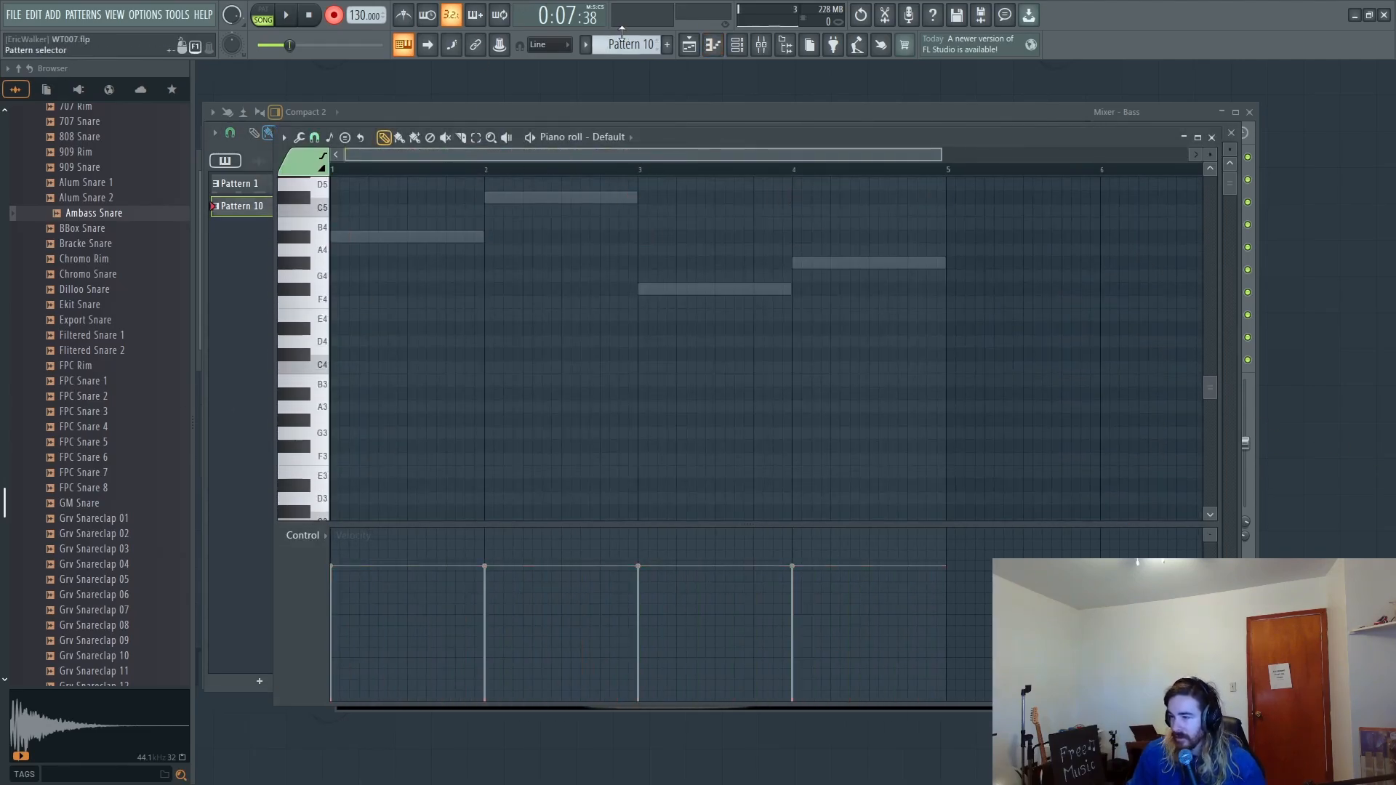
pyautogui.moveTo(625, 44); pyautogui.dragTo(626, 40)
pyautogui.hotkey('ctrl', 'v')
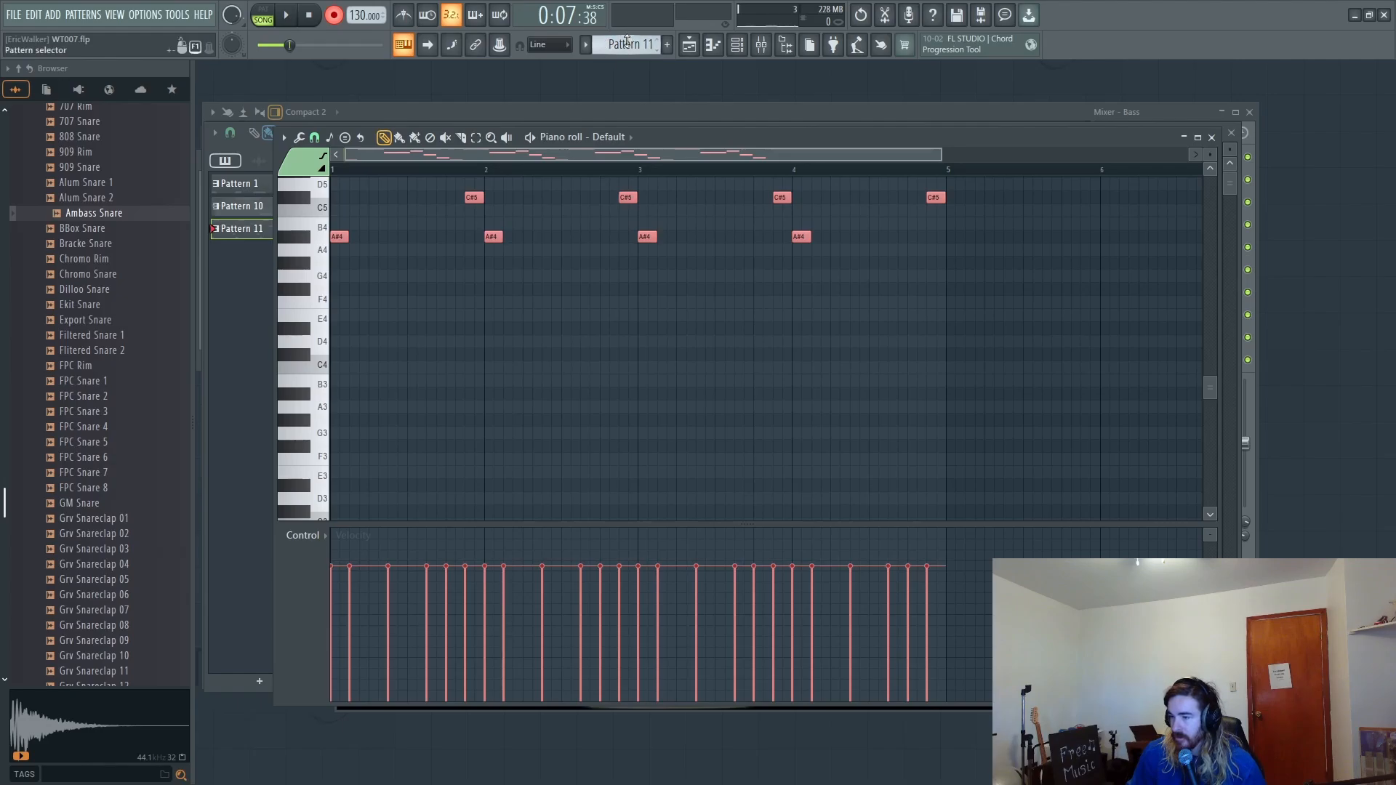
# Step: Move the four sustained bass notes of the other channel from Pattern 10 into Pattern 11
pyautogui.scroll(1, 627, 41)
pyautogui.scroll(-2, 627, 42)
pyautogui.scroll(2, 612, 285)
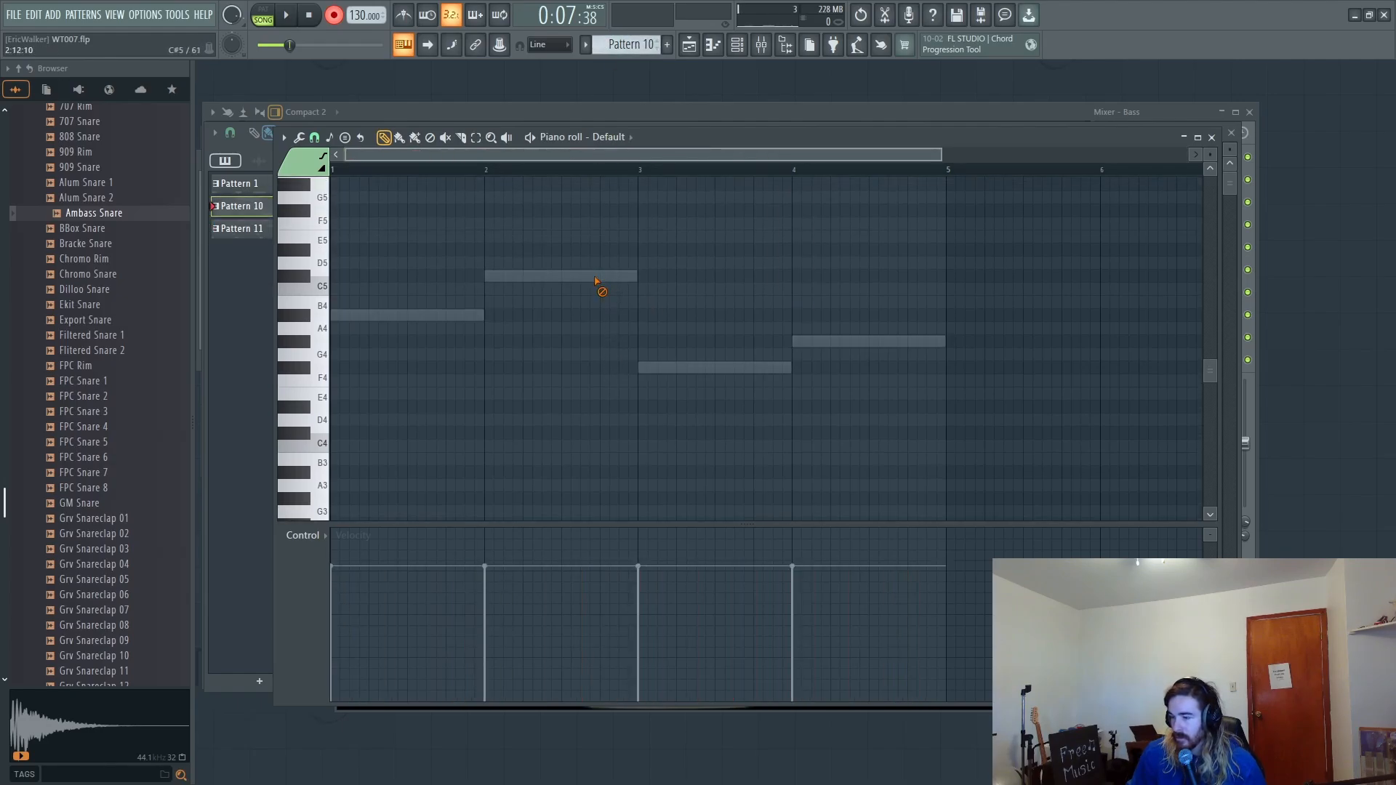
pyautogui.rightClick(594, 281)
pyautogui.moveTo(990, 230); pyautogui.dragTo(329, 507)
pyautogui.hotkey('ctrl', 'x')
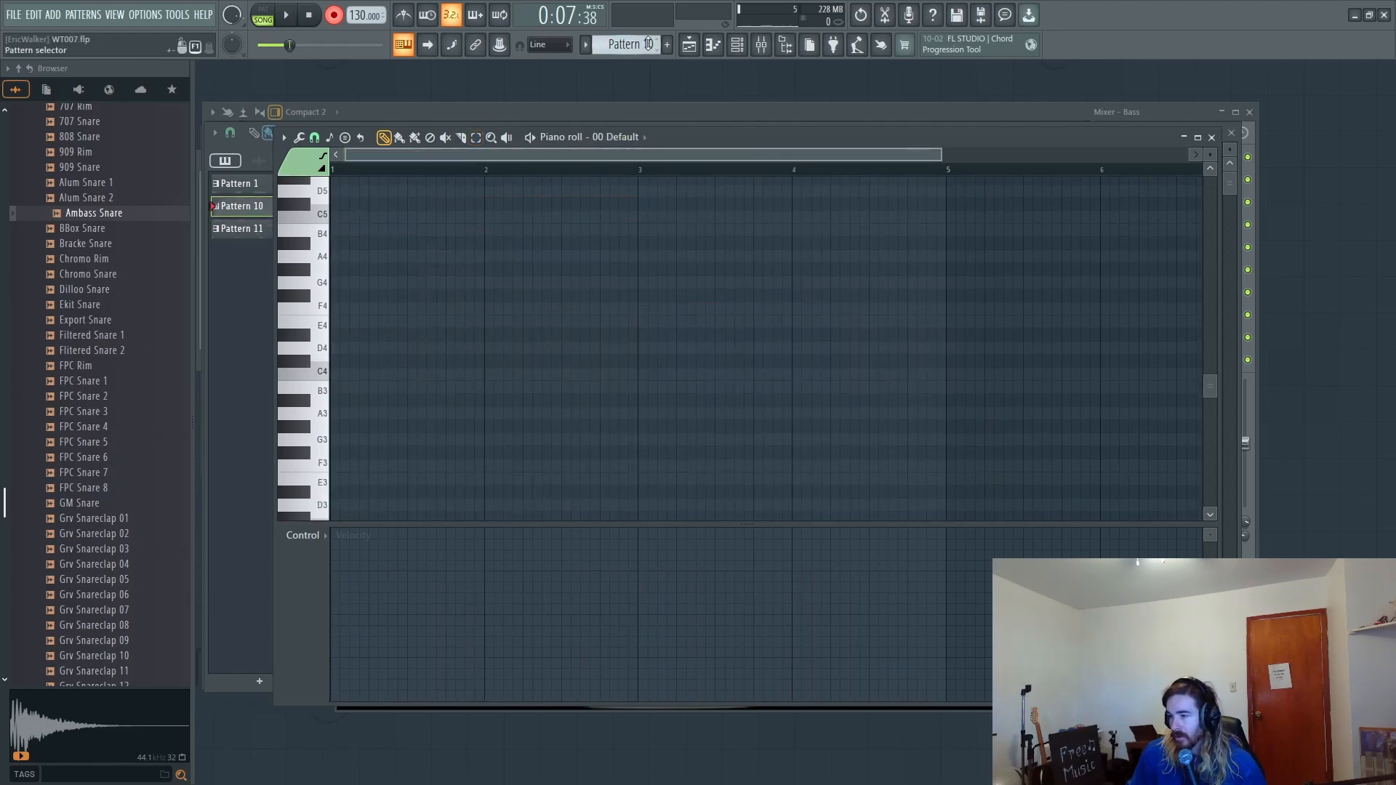
pyautogui.scroll(1, 618, 47)
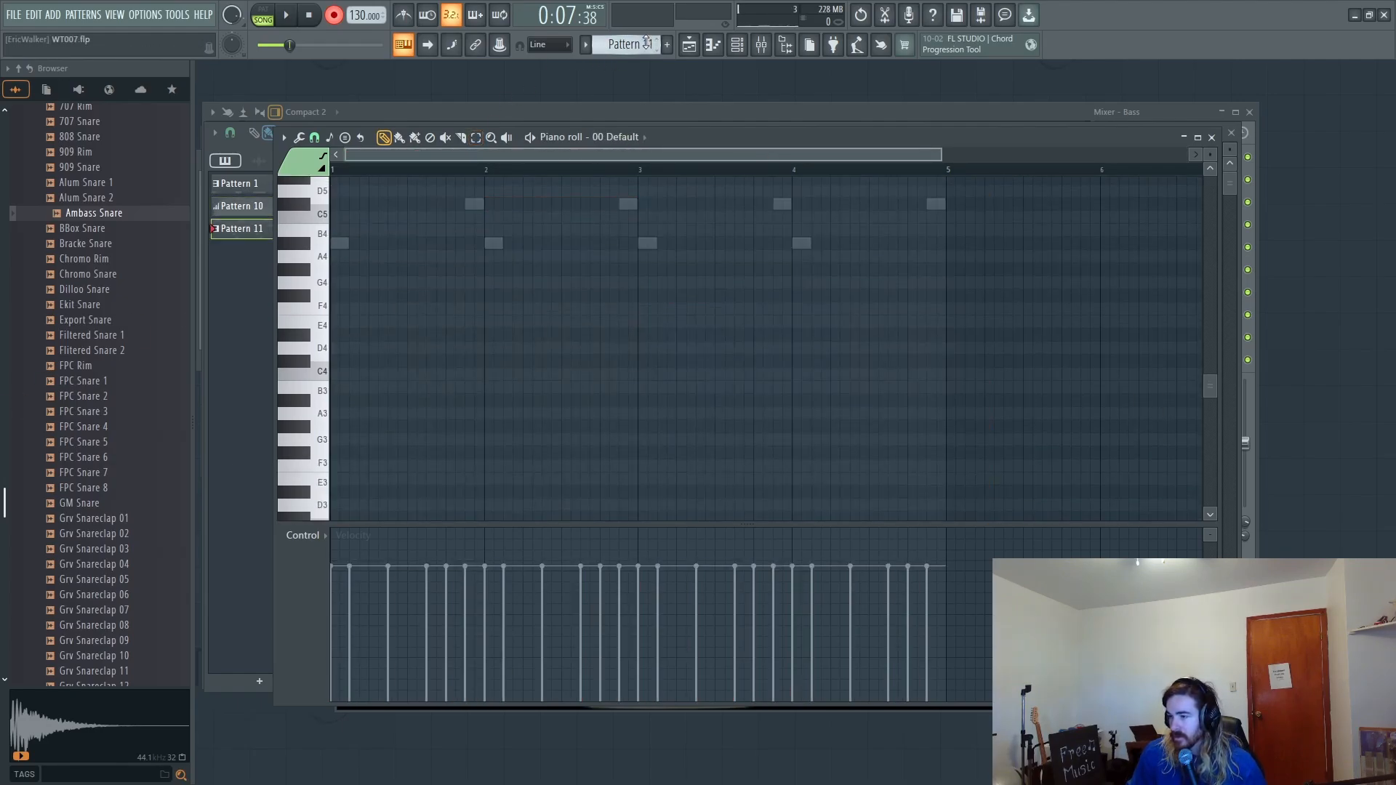
# Step: Fill bars 1 to 16 of Track 7 with Pattern 11 clips and audition the song from the start with recording disarmed
pyautogui.click(690, 45)
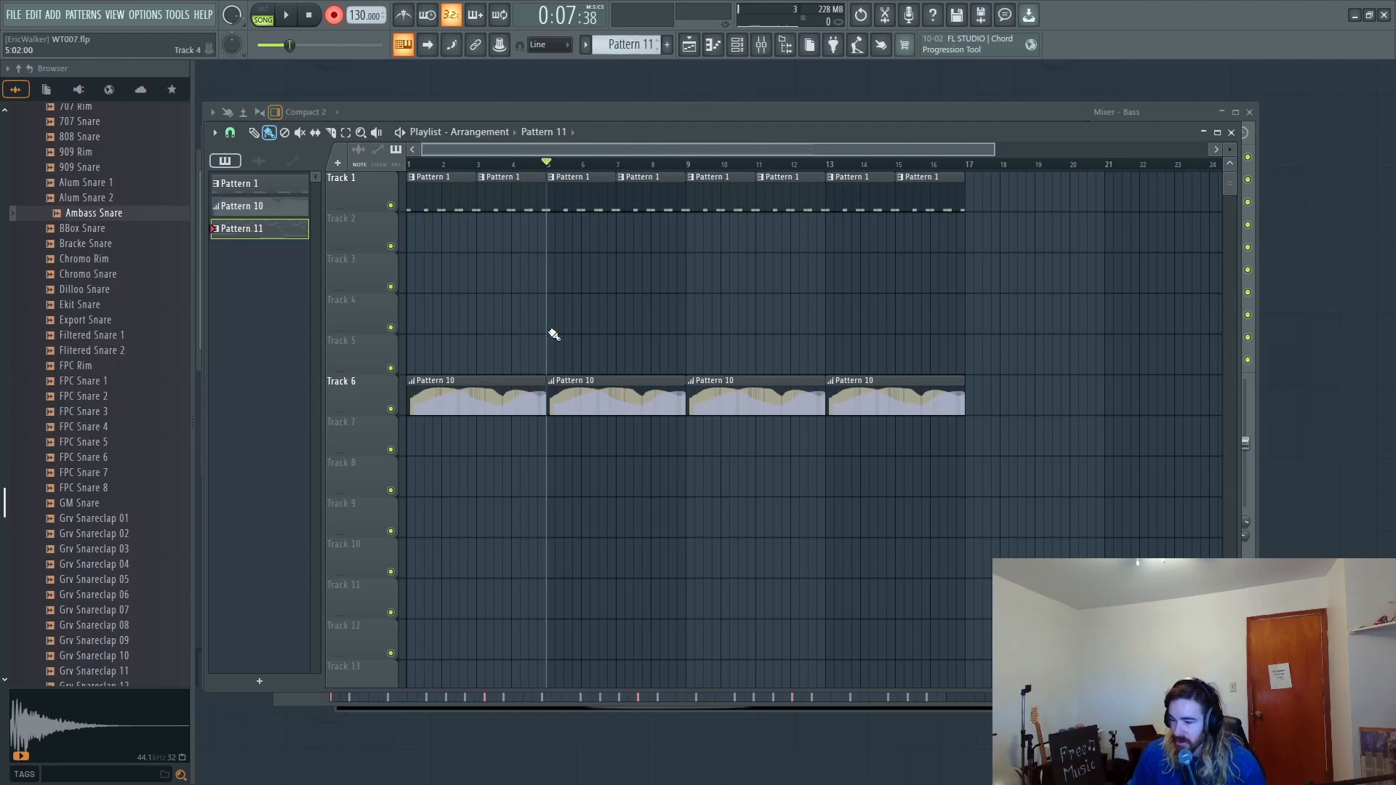
pyautogui.moveTo(414, 446)
pyautogui.mouseDown()
pyautogui.moveTo(748, 483)
pyautogui.moveTo(887, 461)
pyautogui.mouseUp()
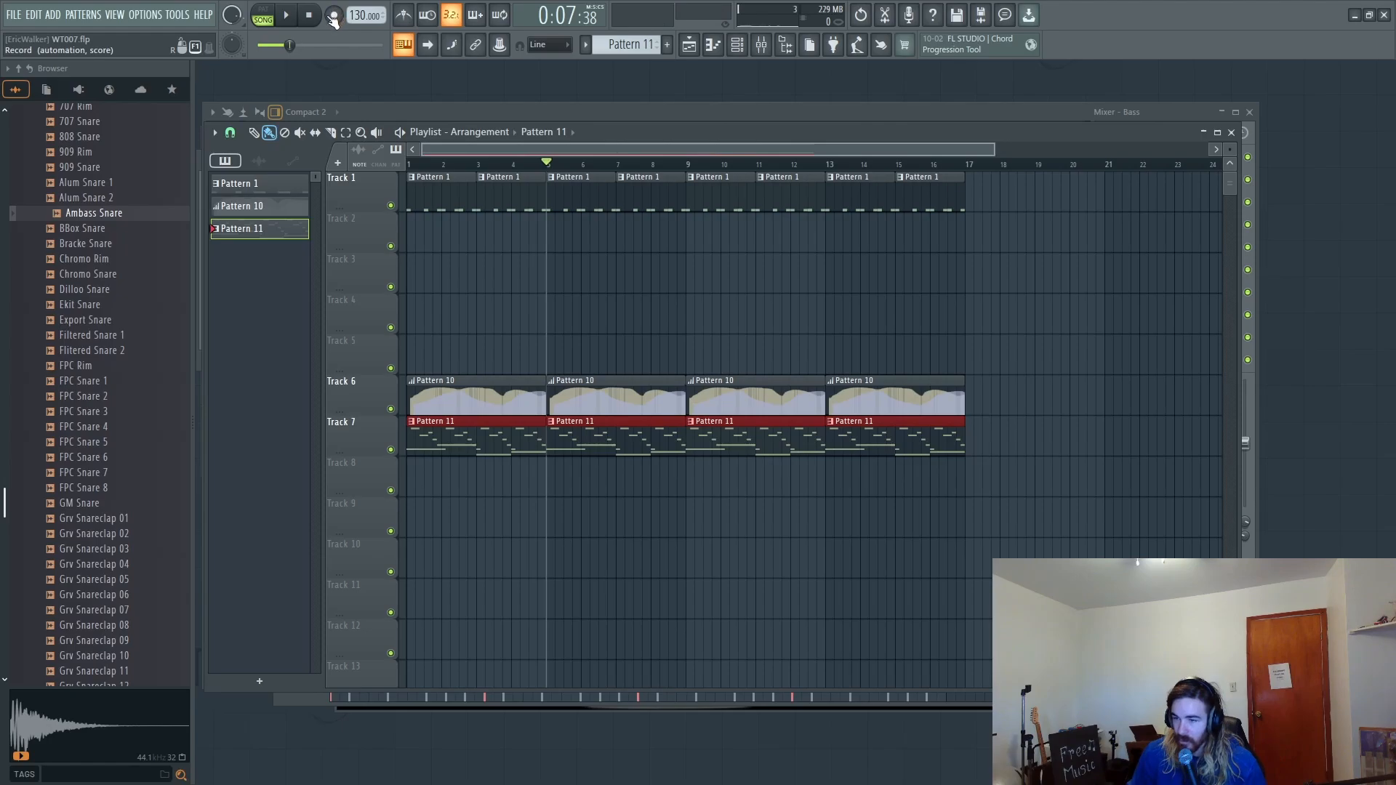
pyautogui.click(310, 15)
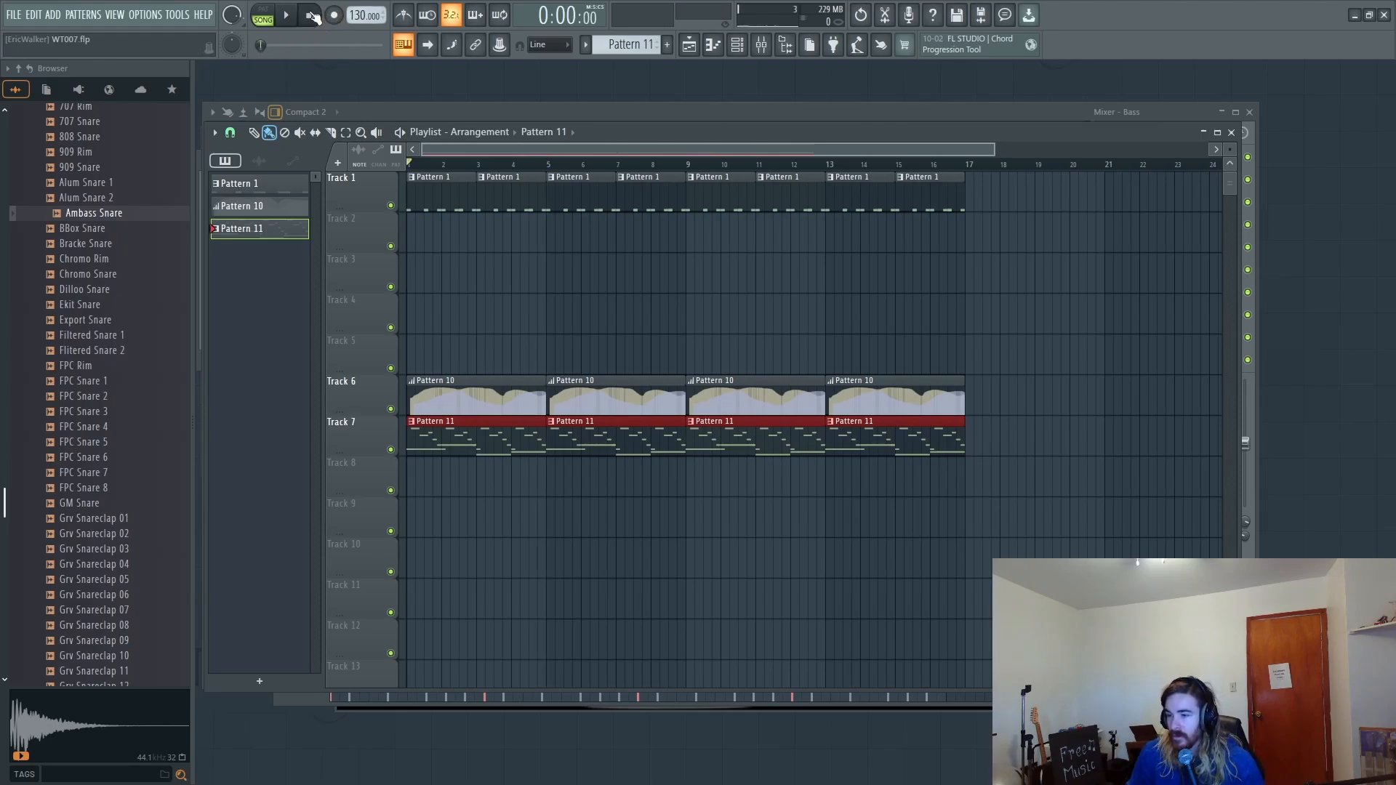
pyautogui.press('space')
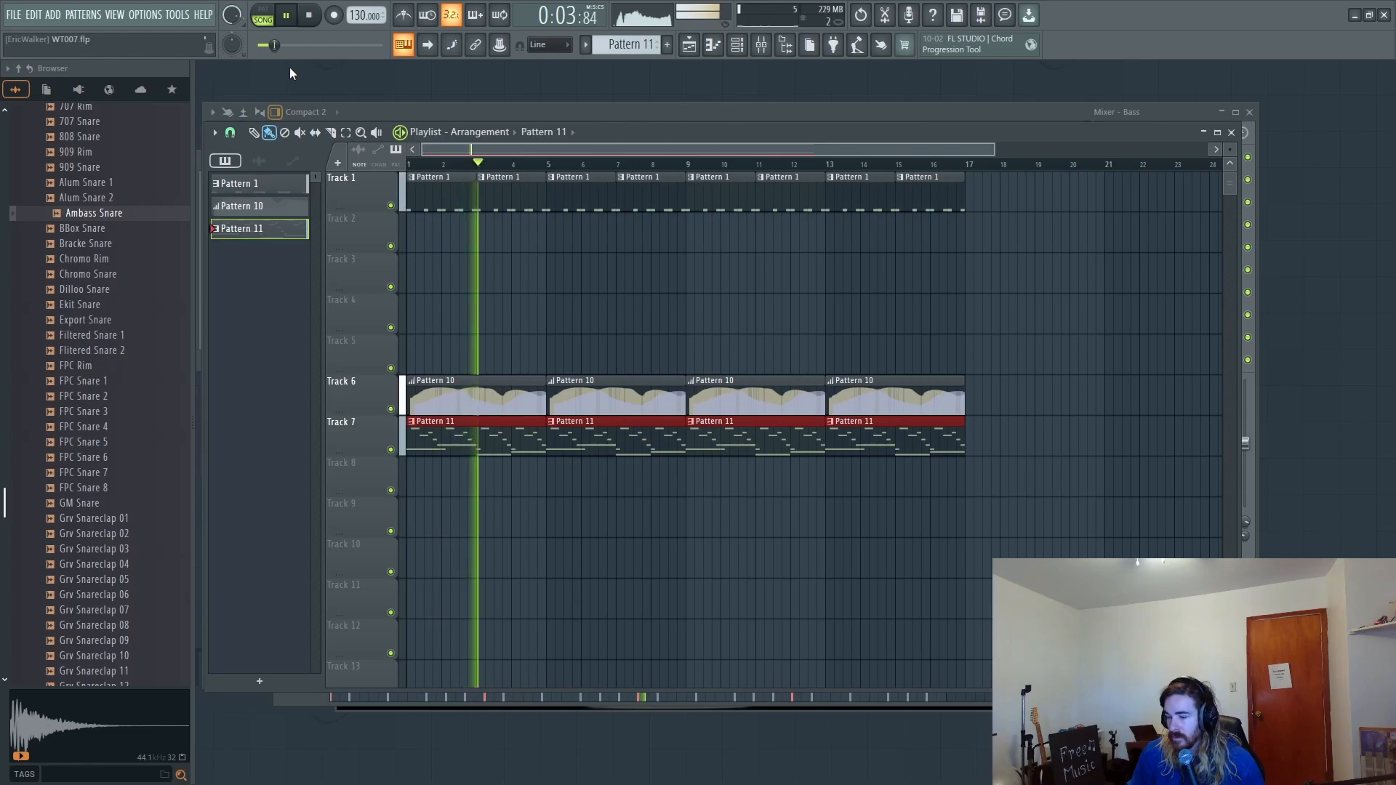
pyautogui.press('space')
# Step: Save the project and play the full mix with the Bass mixer track unsoloed
pyautogui.click(761, 44)
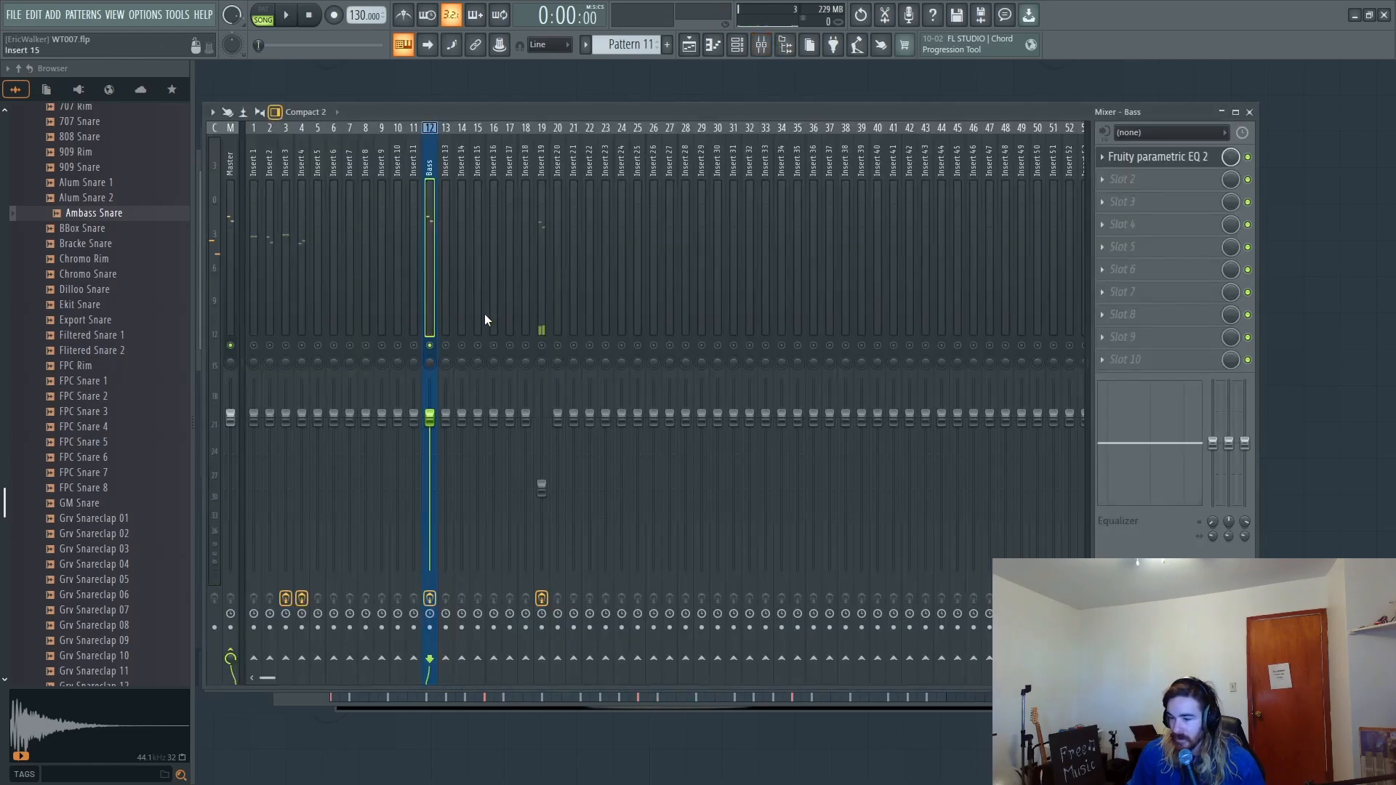
pyautogui.hotkey('ctrl', 's')
pyautogui.press('space')
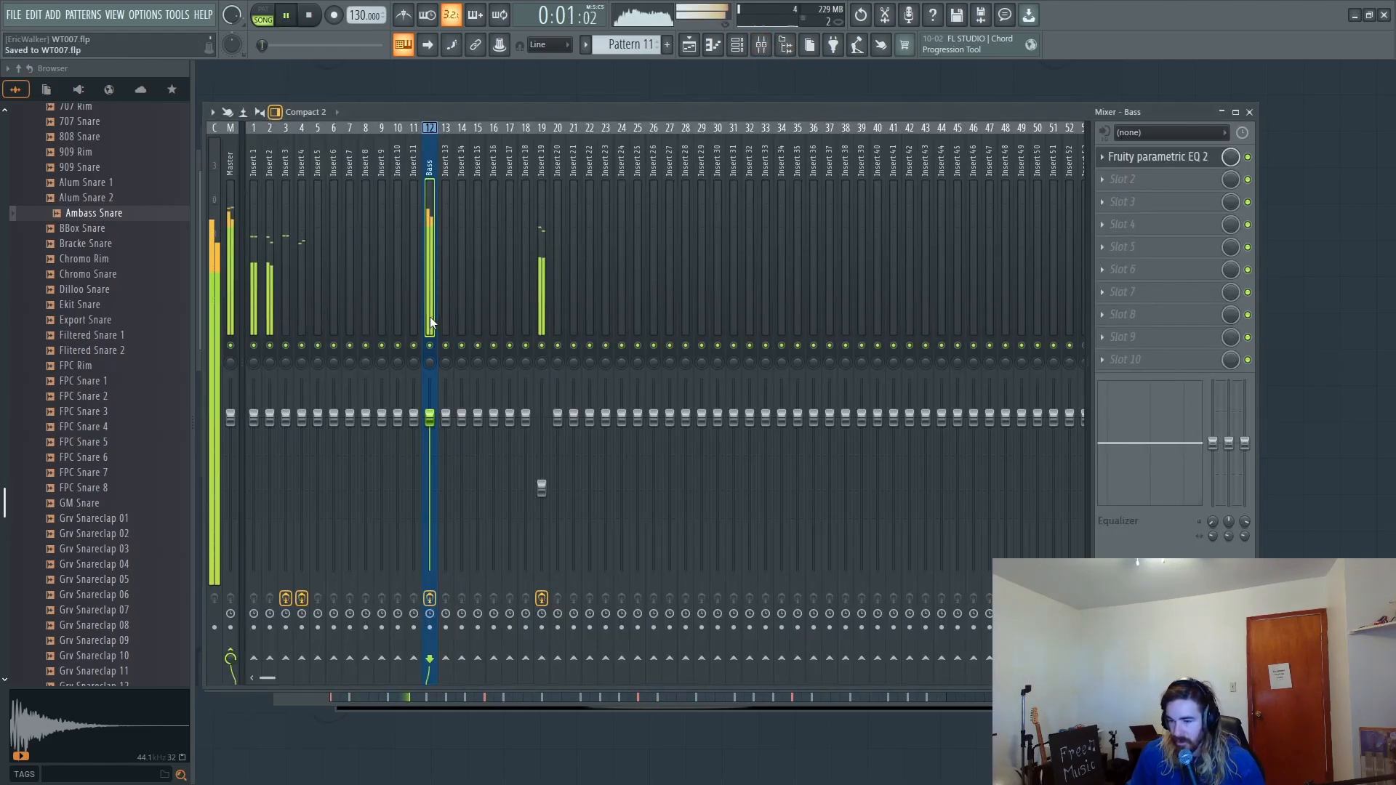
# Step: Lower the Bass mixer track's volume fader slightly and audition the full mix
pyautogui.press('space')
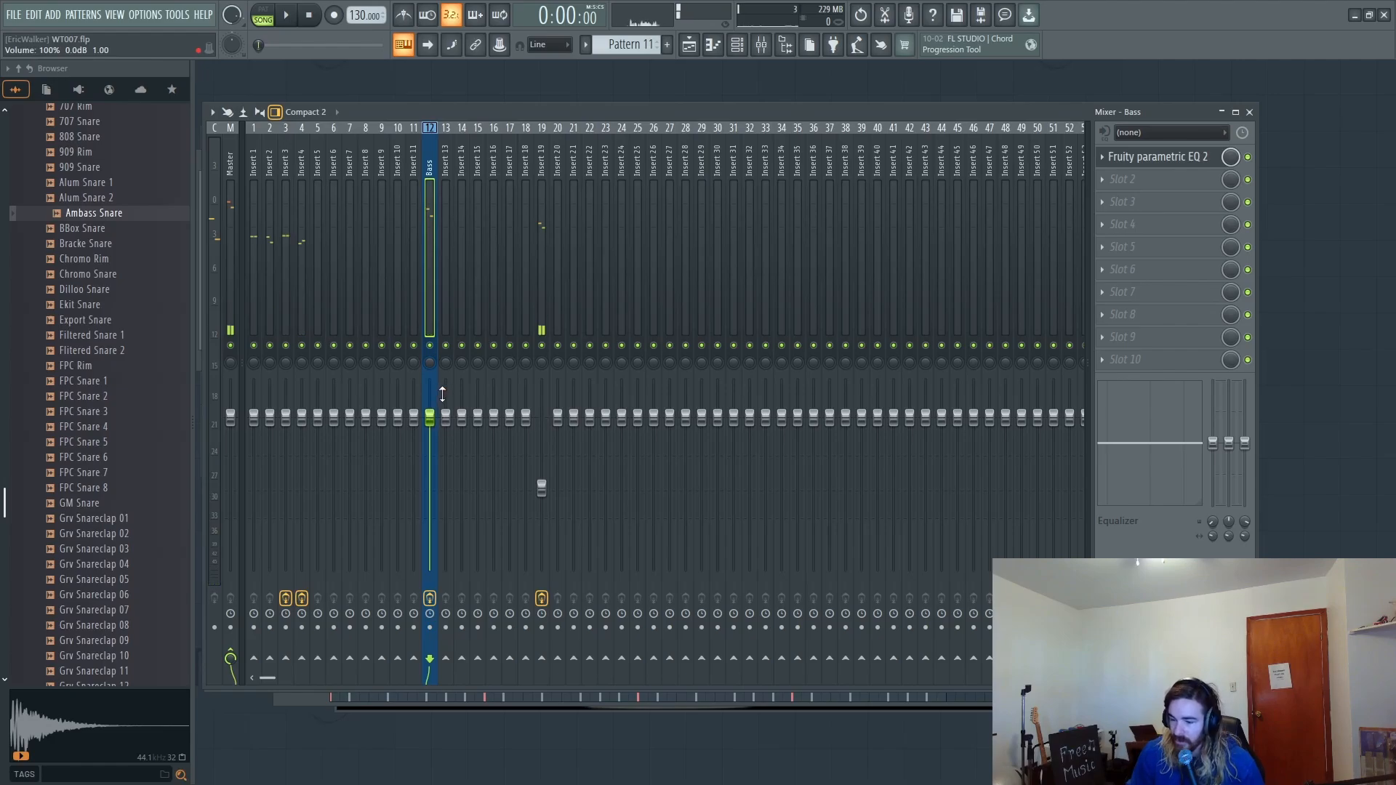
pyautogui.moveTo(442, 393); pyautogui.dragTo(442, 427)
pyautogui.press('space')
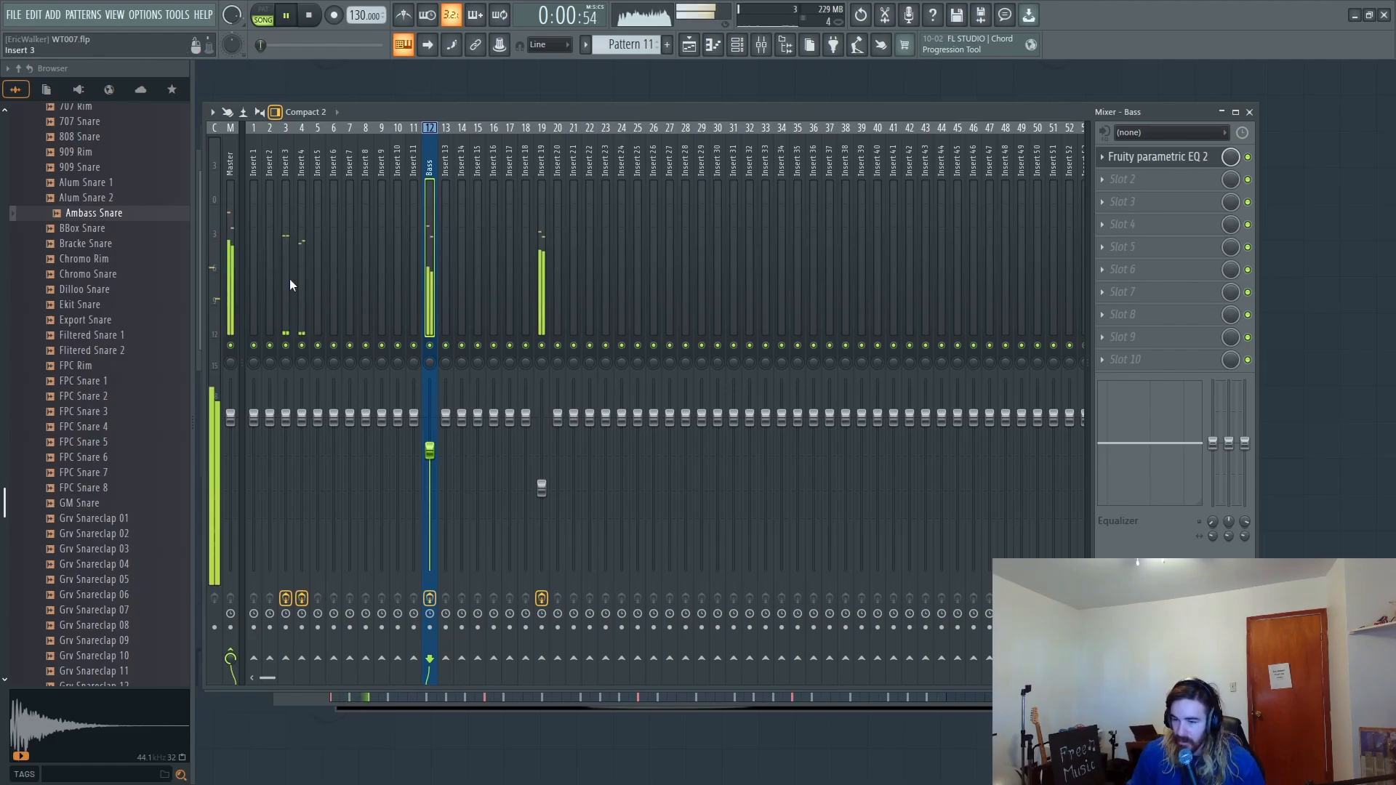
pyautogui.press('space')
# Step: Solo mixer inserts 1 to 4 together and audition just those drum tracks
pyautogui.rightClick(255, 345)
pyautogui.click(269, 344)
pyautogui.click(286, 344)
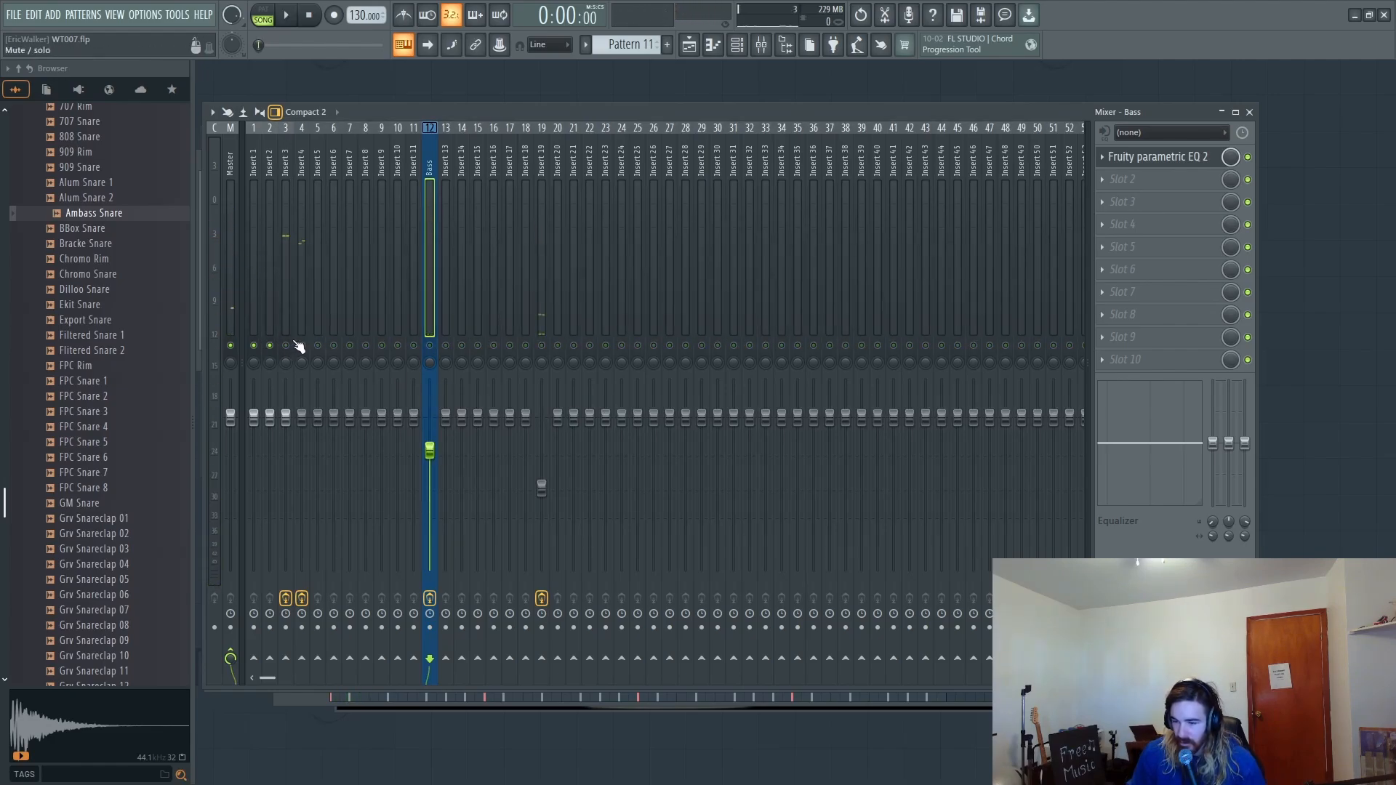
pyautogui.click(301, 345)
pyautogui.press('space')
pyautogui.press('space')
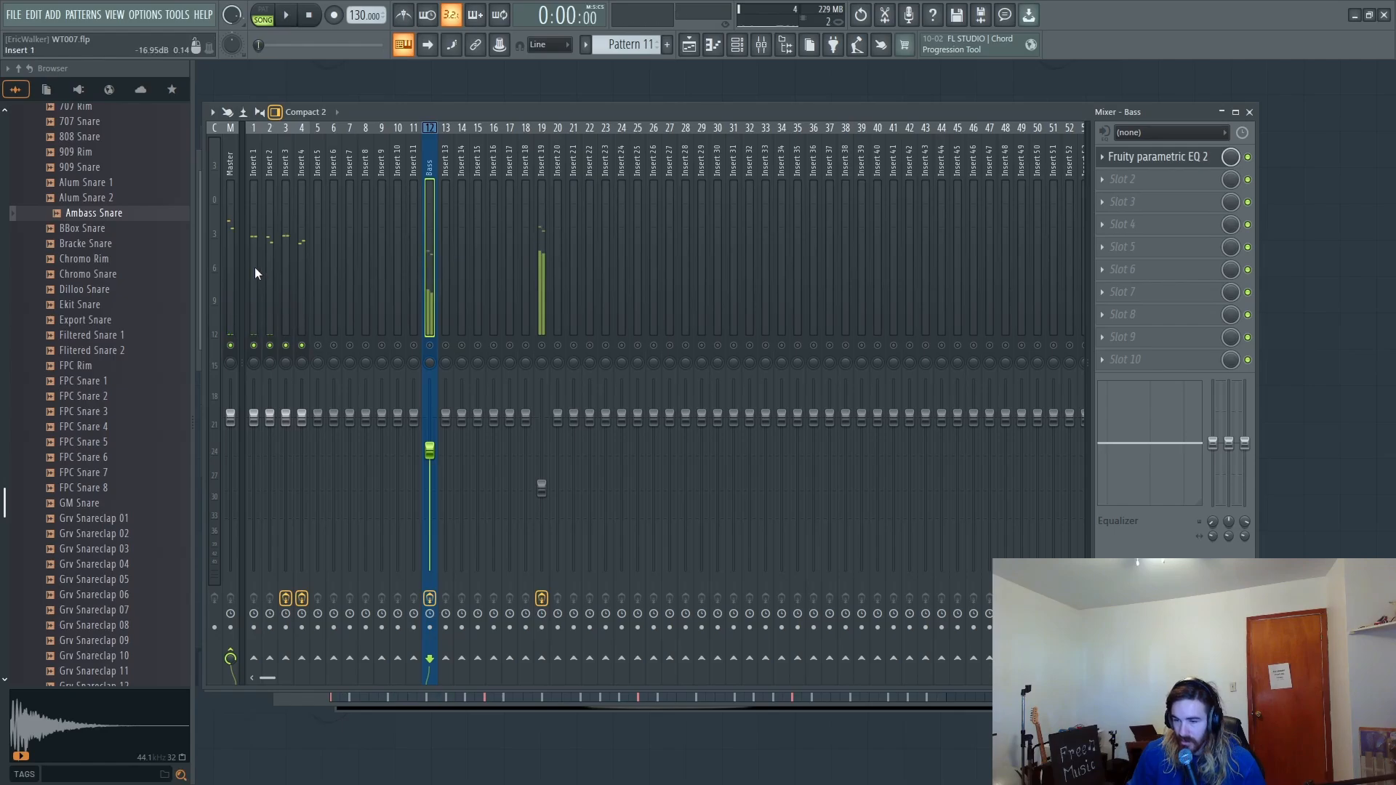
pyautogui.click(252, 268)
pyautogui.keyDown('ctrl'); pyautogui.click(274, 266); pyautogui.keyUp('ctrl')
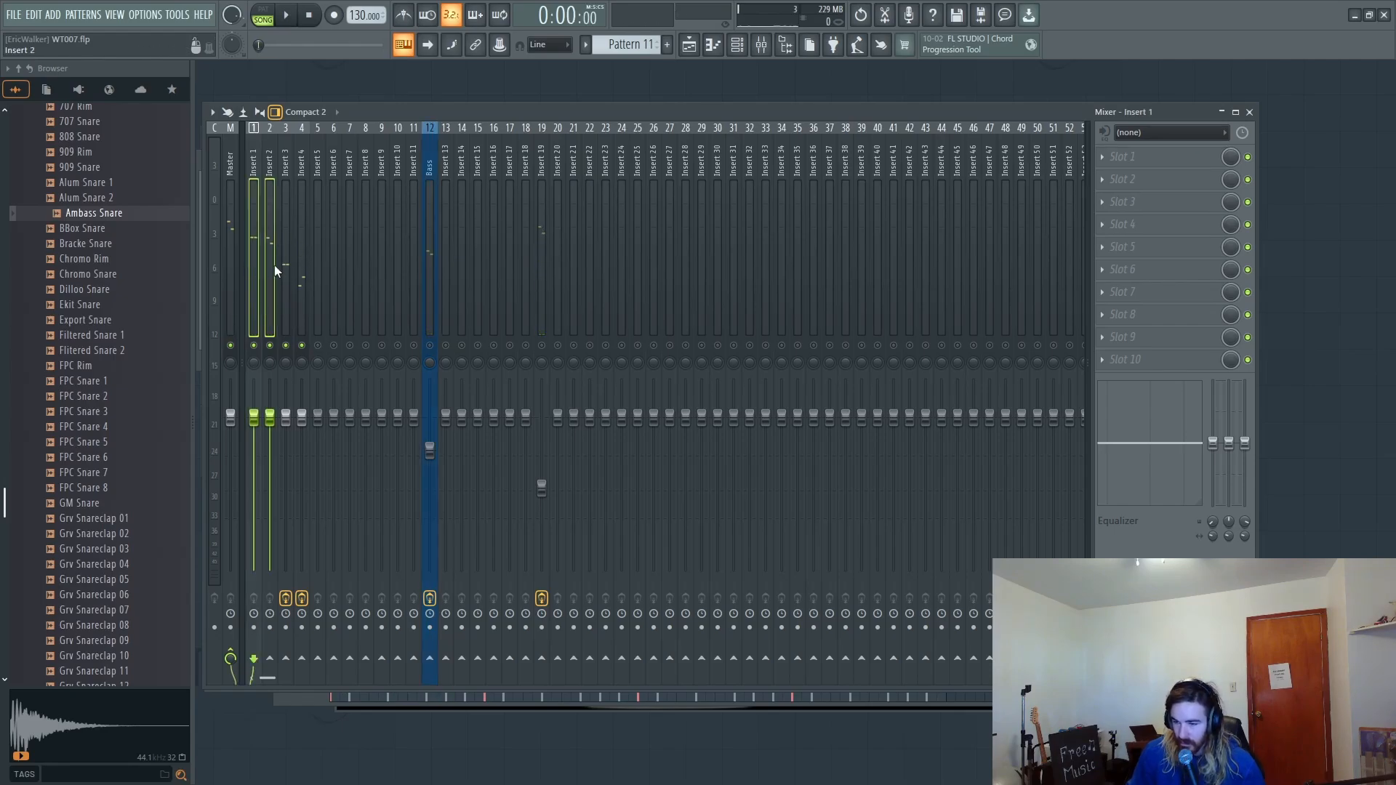
pyautogui.click(273, 263)
pyautogui.click(255, 280)
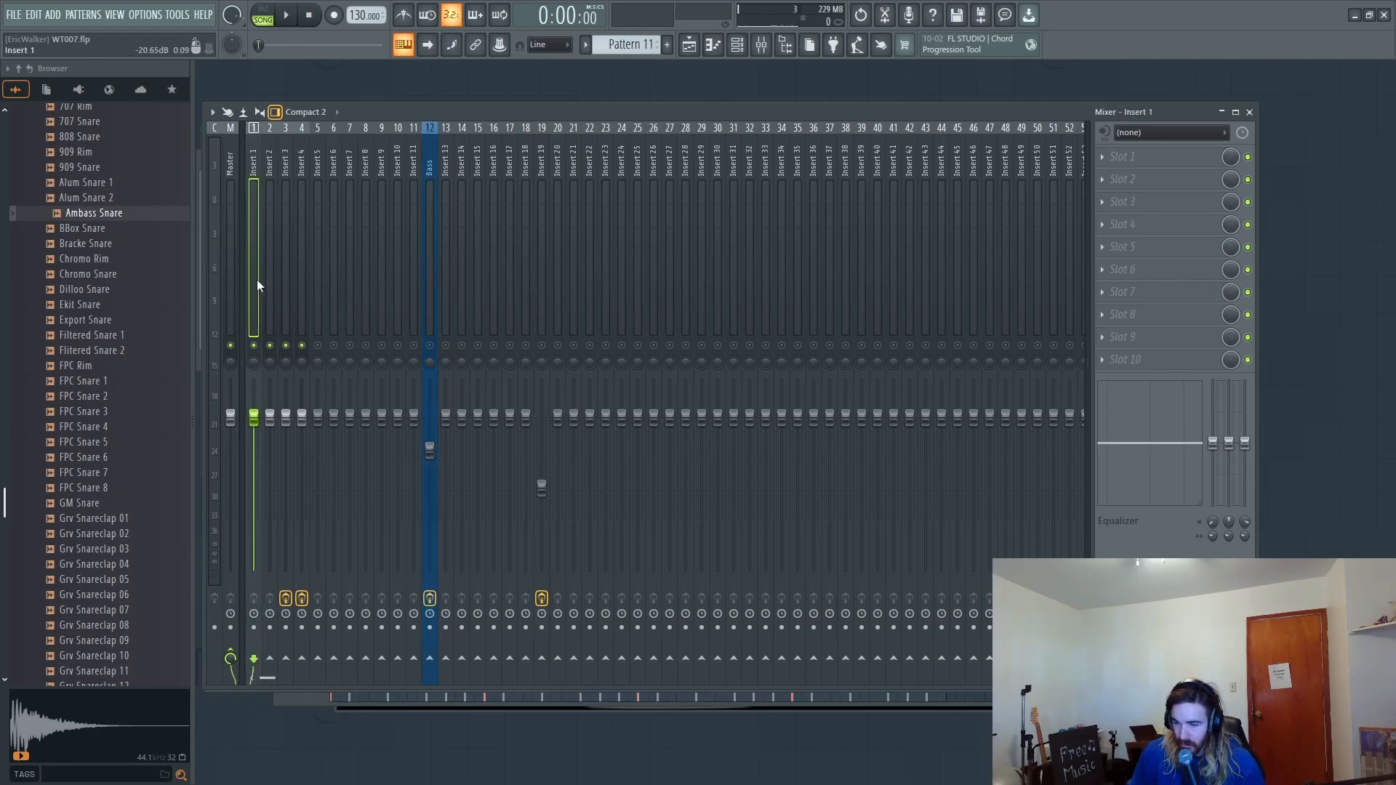
pyautogui.press('F2')
pyautogui.click(298, 174)
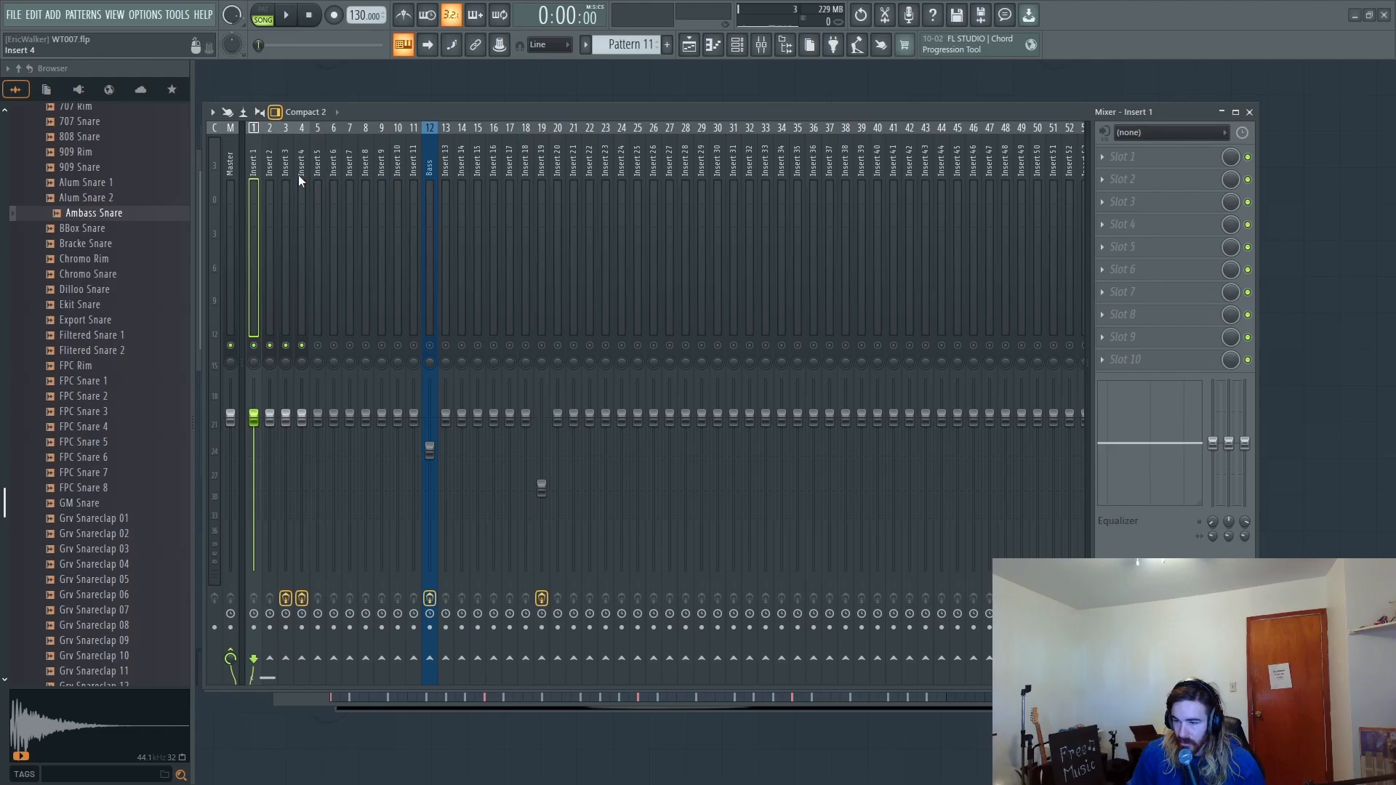
pyautogui.click(273, 223)
# Step: Rename mixer inserts 1 and 2 together as Snare and give both the previously used light blue colour
pyautogui.click(255, 231)
pyautogui.press('F2')
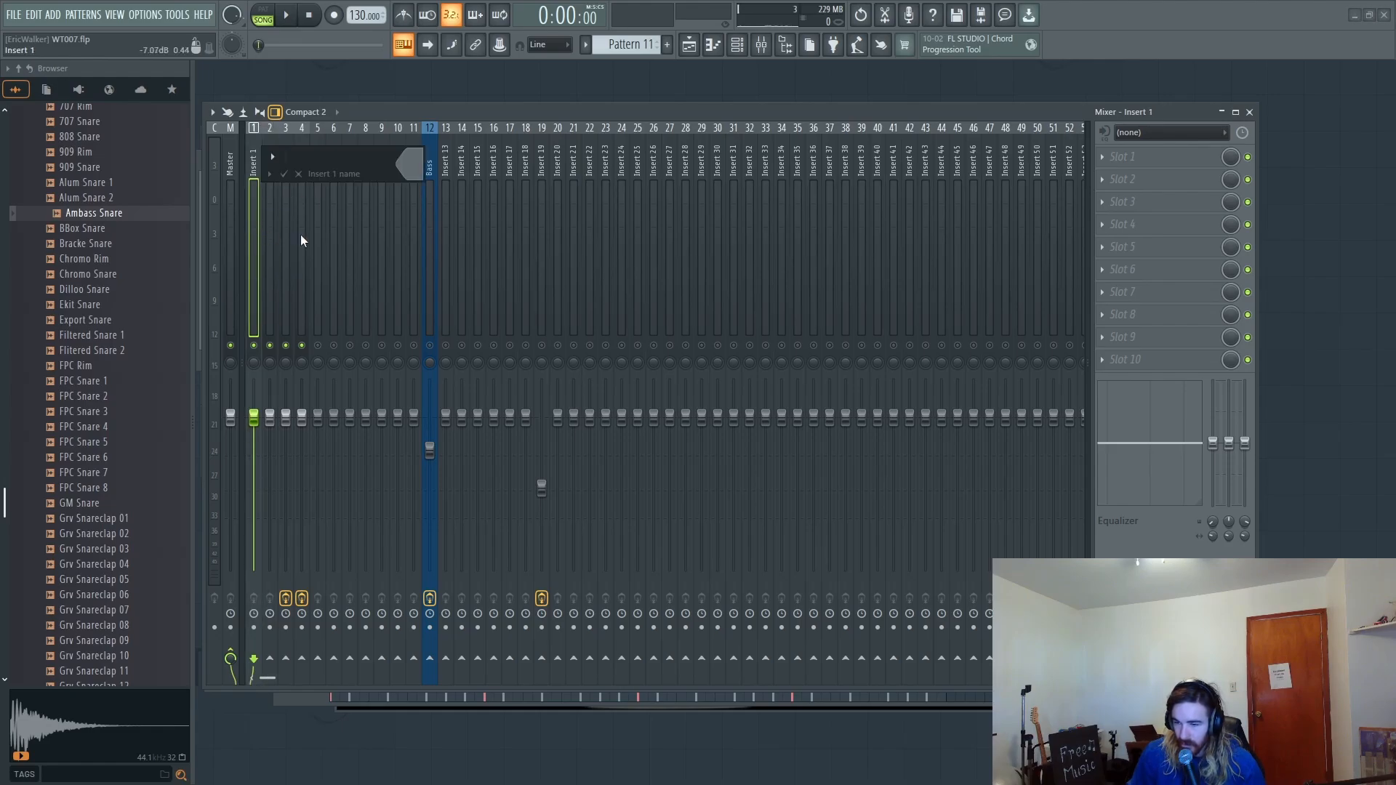
pyautogui.click(299, 174)
pyautogui.keyDown('ctrl'); pyautogui.click(273, 241); pyautogui.keyUp('ctrl')
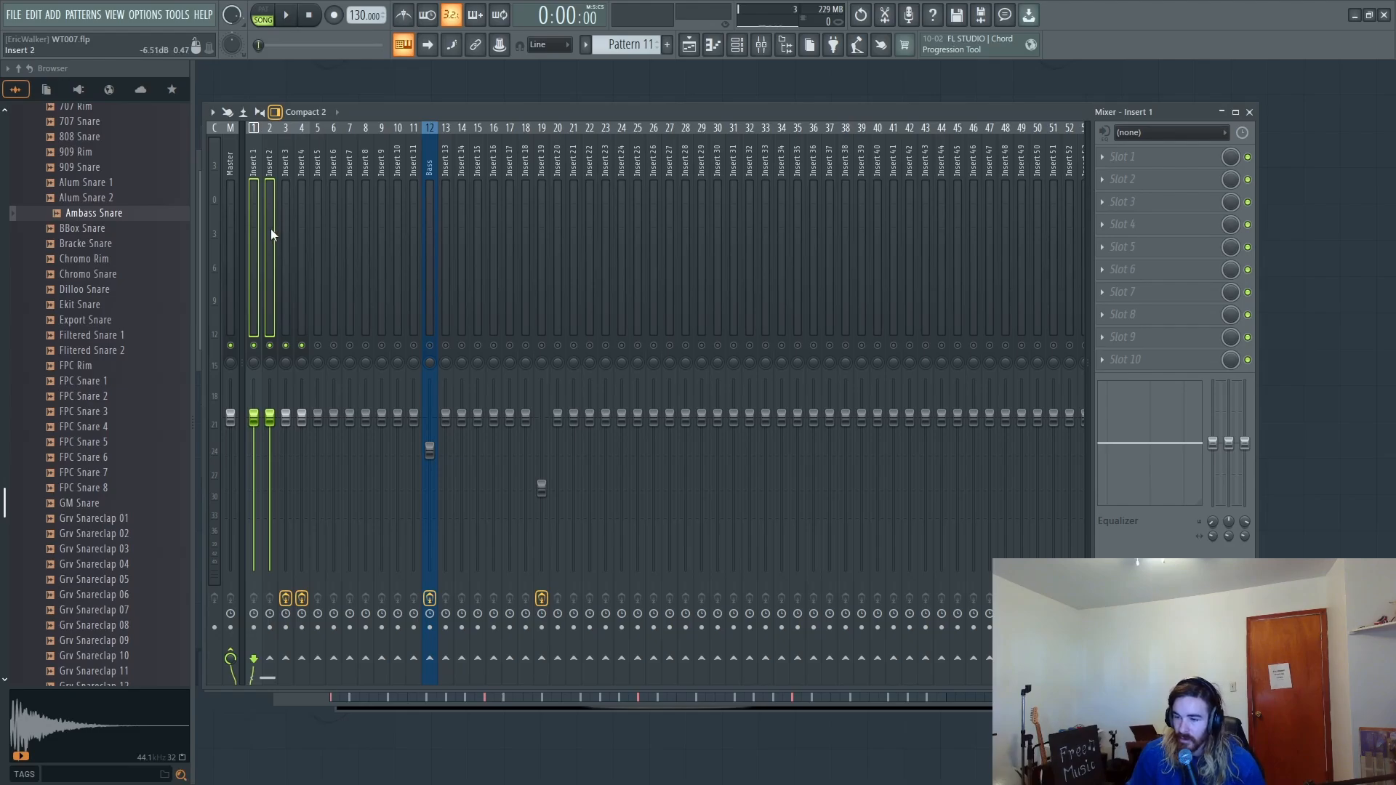
pyautogui.press('F2')
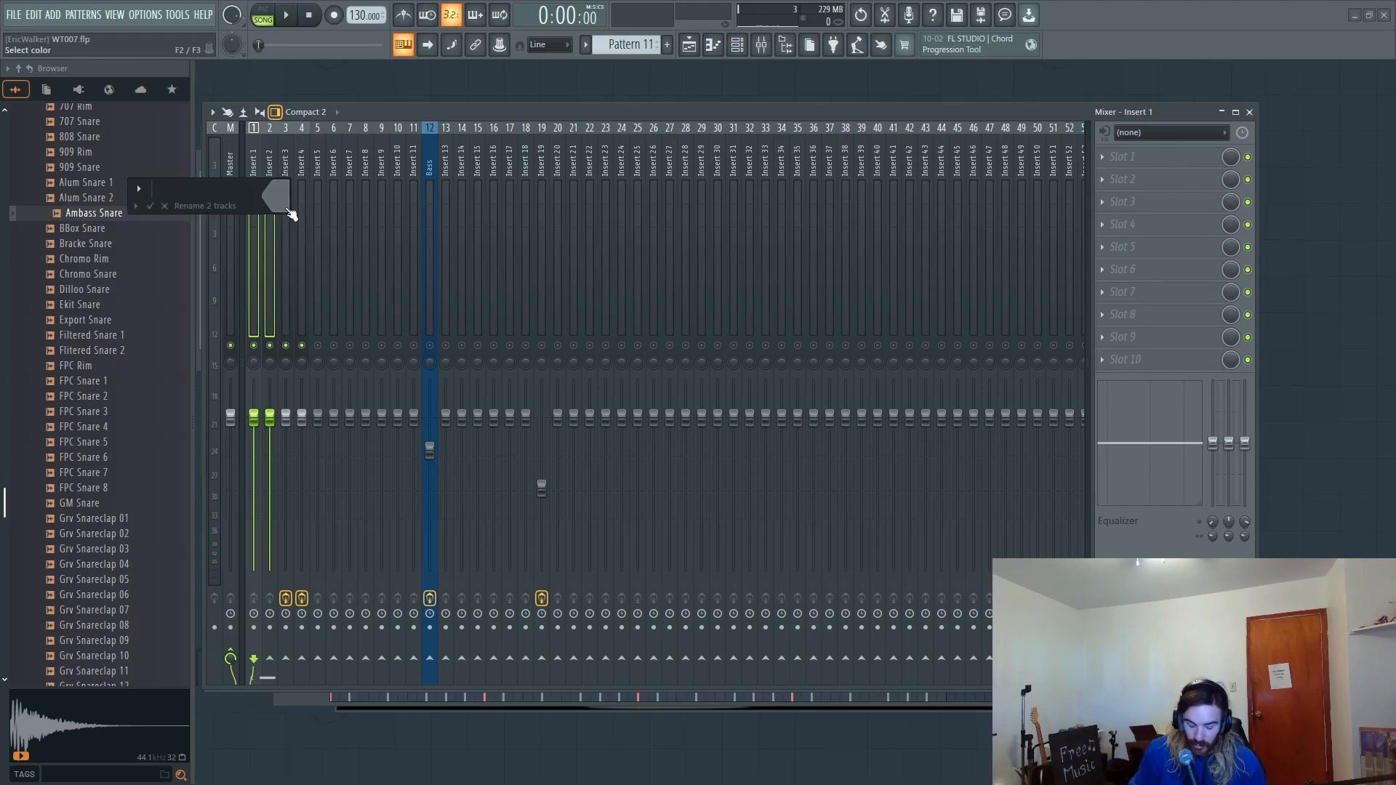
pyautogui.click(291, 213)
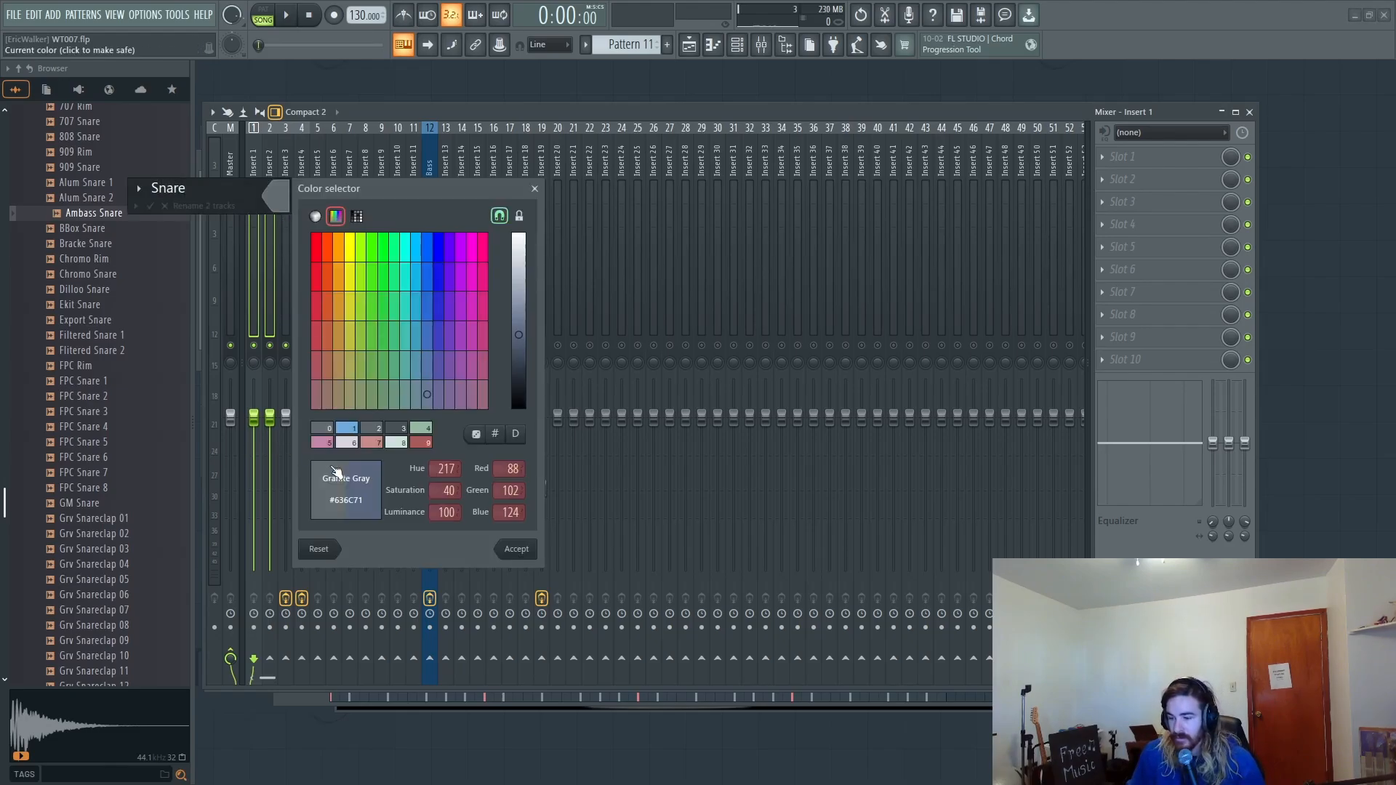
pyautogui.click(352, 430)
pyautogui.press('Return')
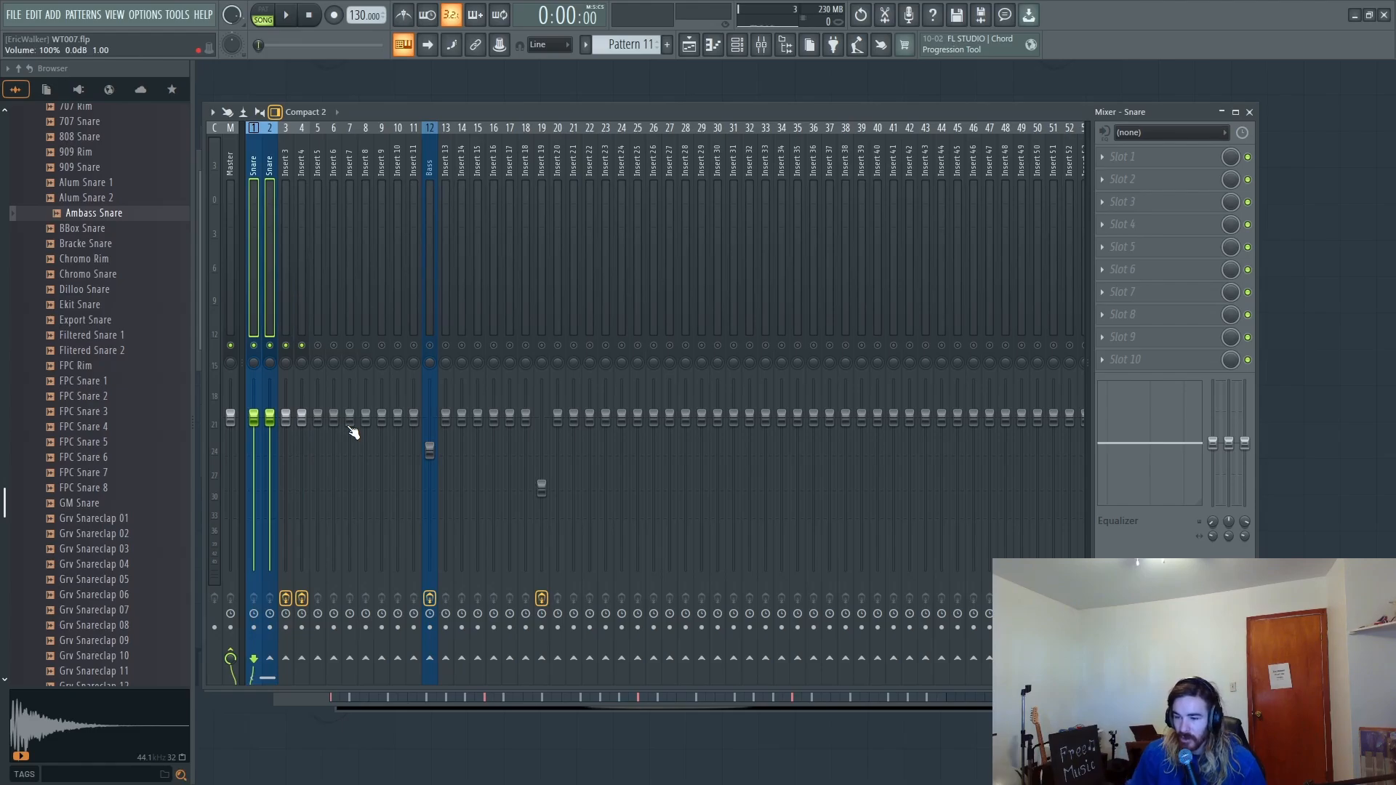
# Step: Rename mixer inserts 3 and 4 together as Kick, give them the same light blue colour and audition the drums
pyautogui.click(284, 255)
pyautogui.keyDown('ctrl'); pyautogui.click(297, 262); pyautogui.keyUp('ctrl')
pyautogui.press('F2')
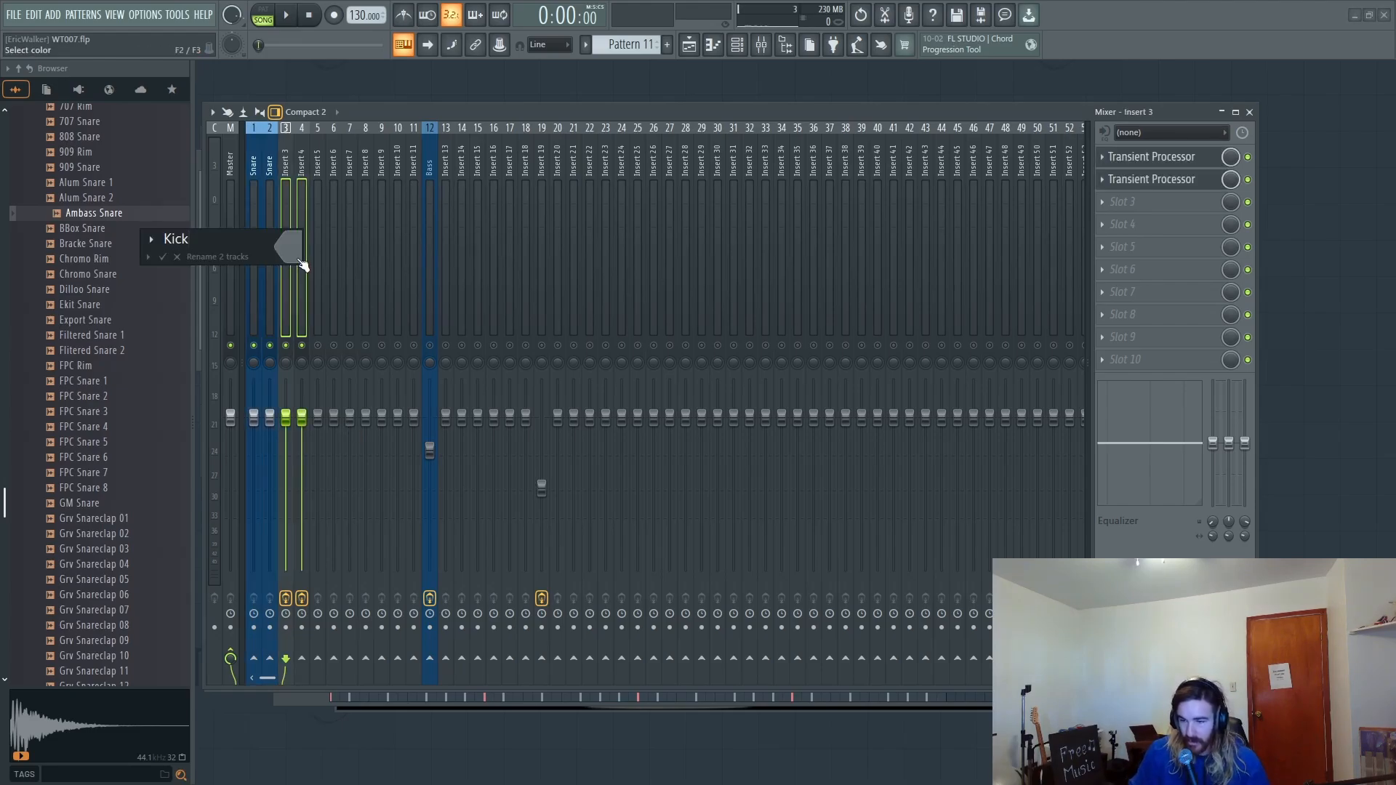
pyautogui.click(291, 247)
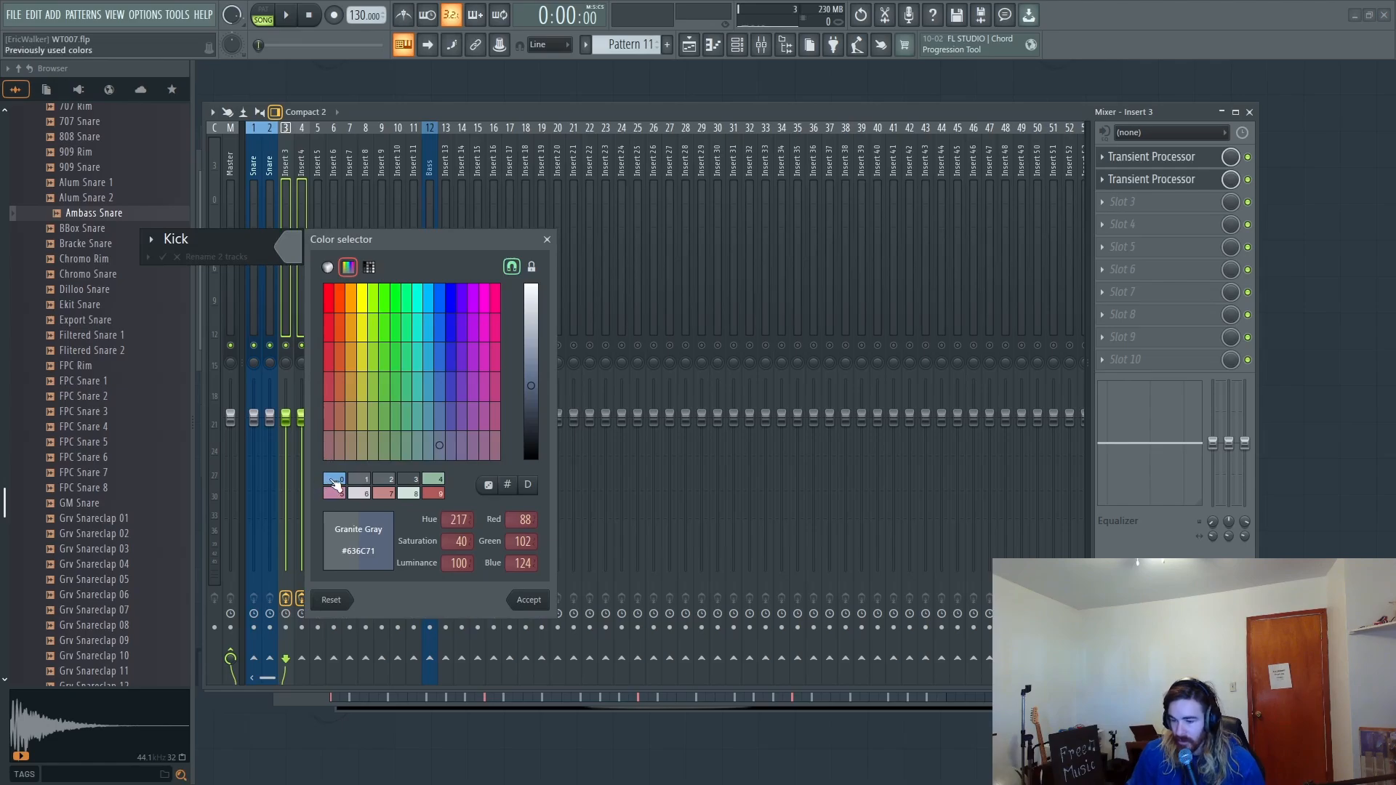
pyautogui.click(334, 481)
pyautogui.press('Return')
pyautogui.press('space')
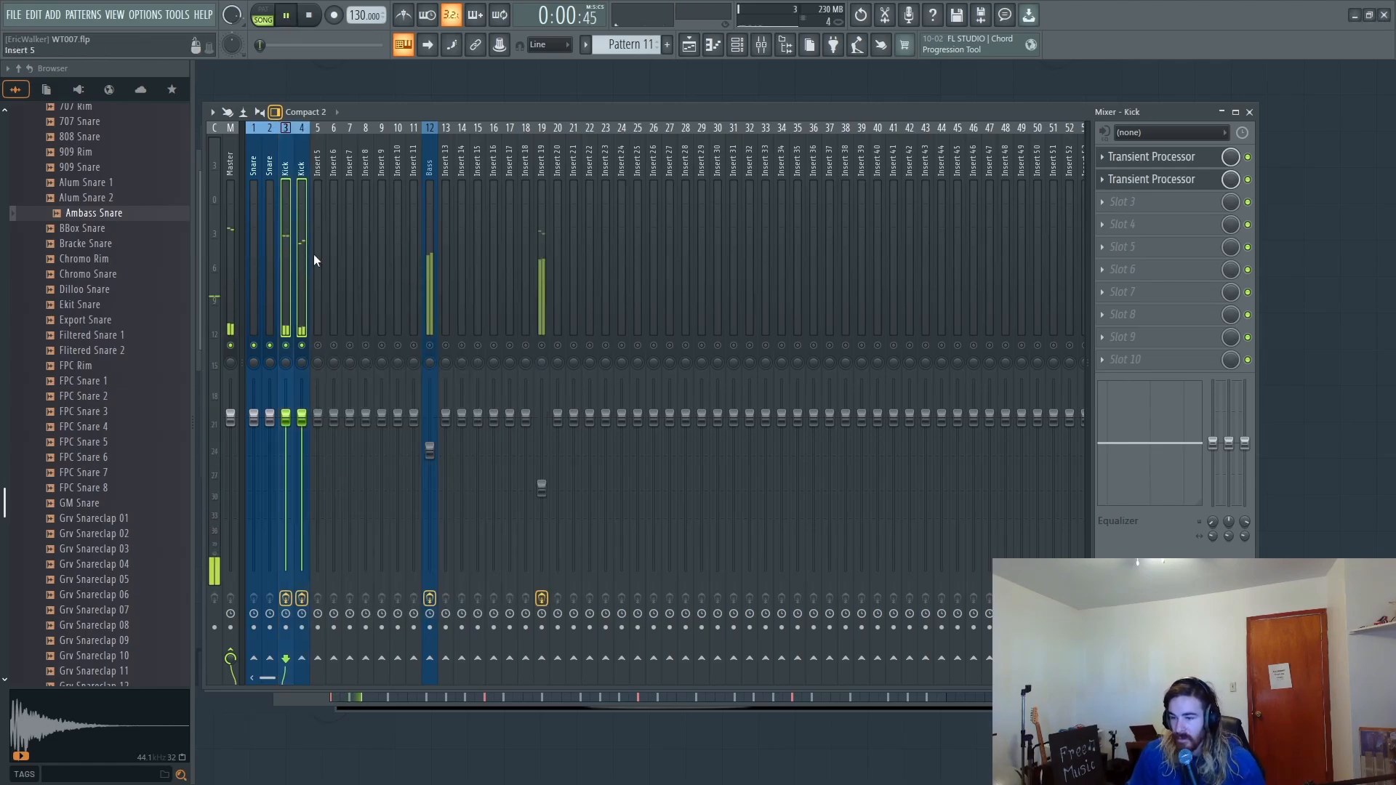
pyautogui.press('space')
# Step: Route both Snare tracks and both Kick tracks only to mixer insert 5
pyautogui.keyDown('ctrl'); pyautogui.click(271, 251); pyautogui.keyUp('ctrl')
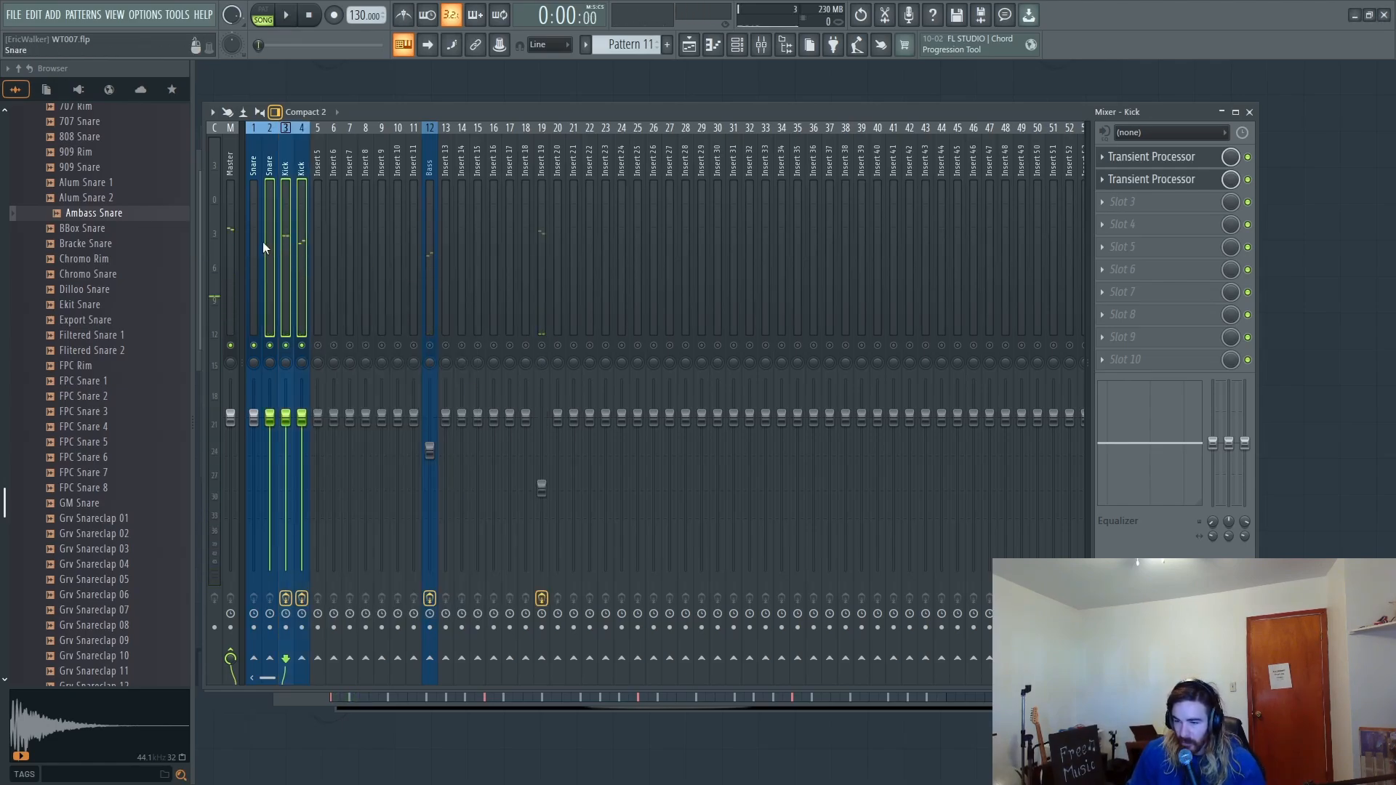
pyautogui.keyDown('ctrl'); pyautogui.click(254, 247); pyautogui.keyUp('ctrl')
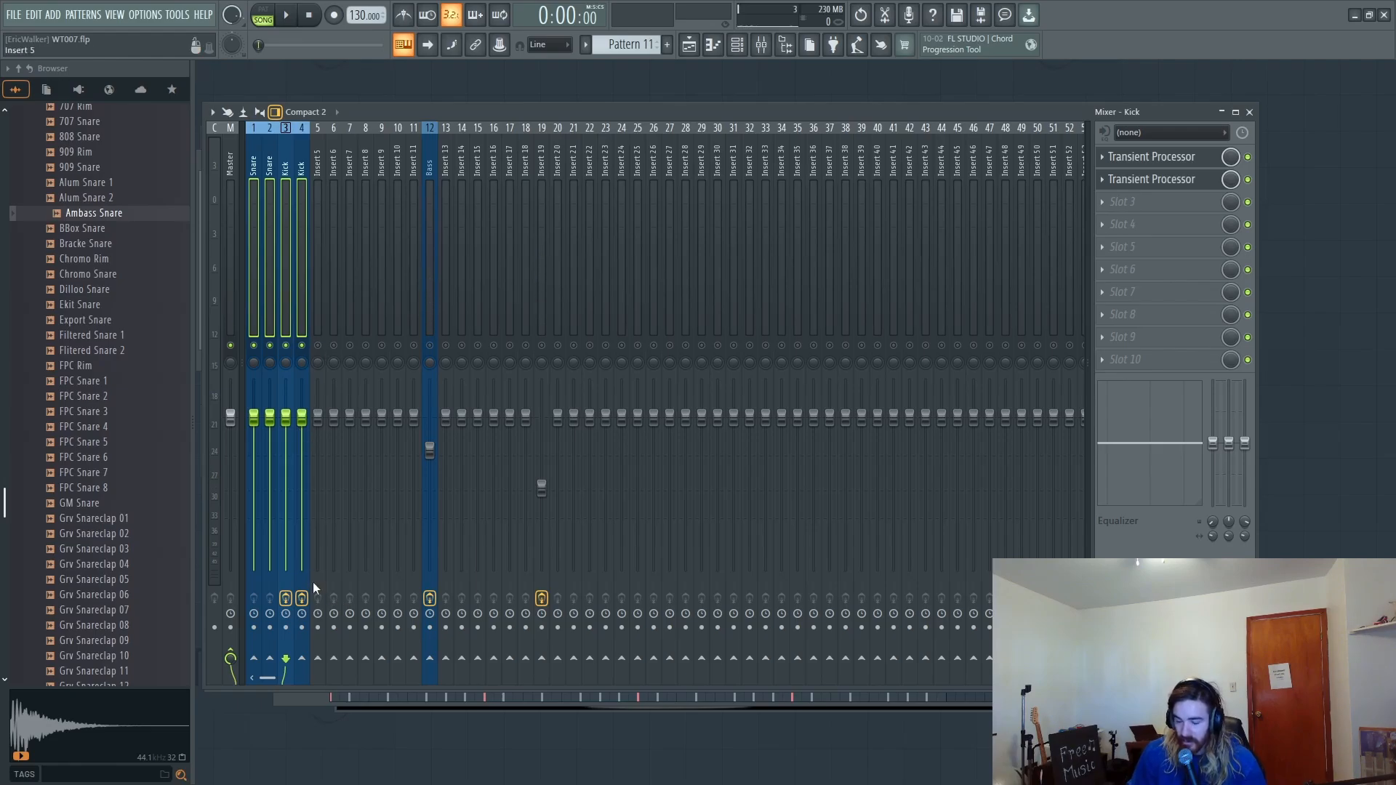
pyautogui.rightClick(321, 658)
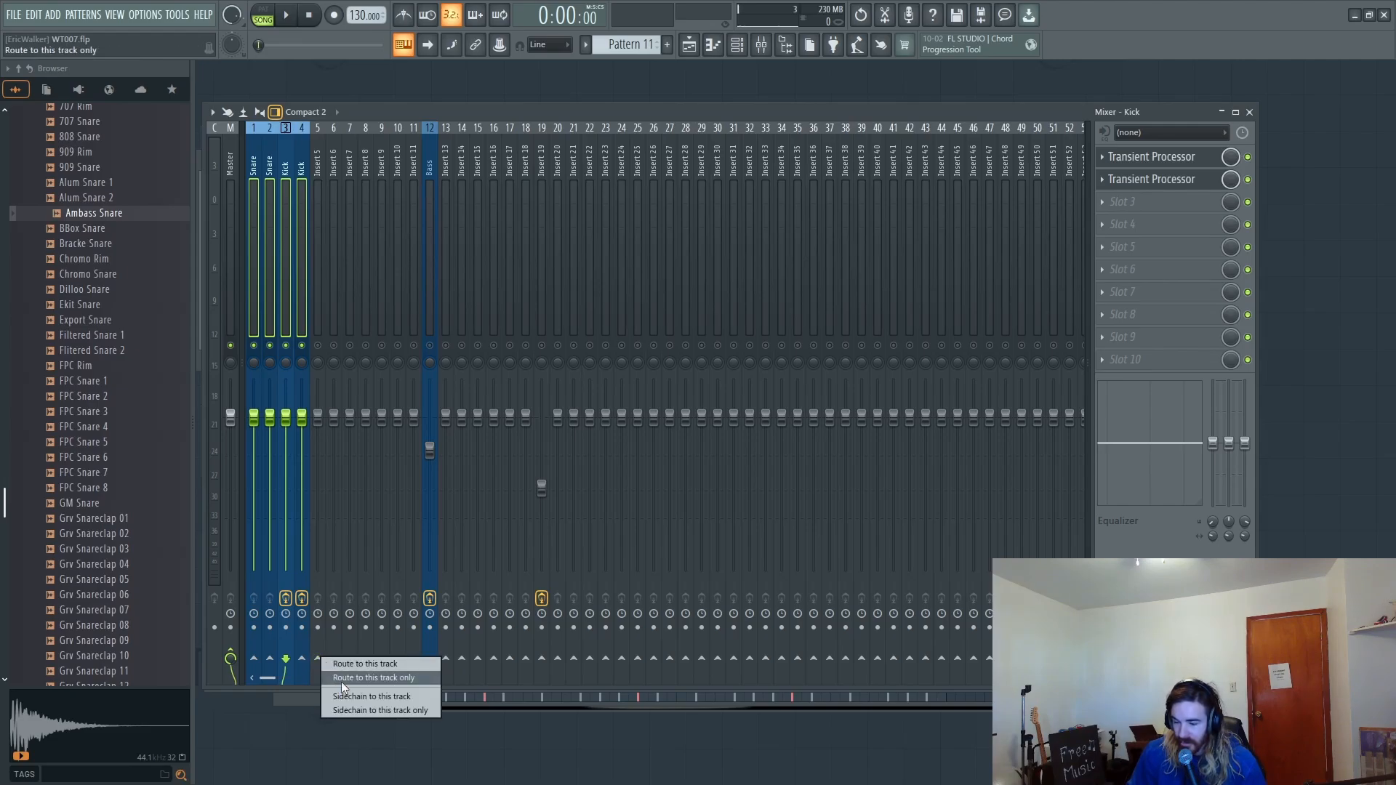
pyautogui.click(342, 680)
# Step: Rename mixer insert 5 as Drums Mix and colour it dark grey
pyautogui.click(324, 298)
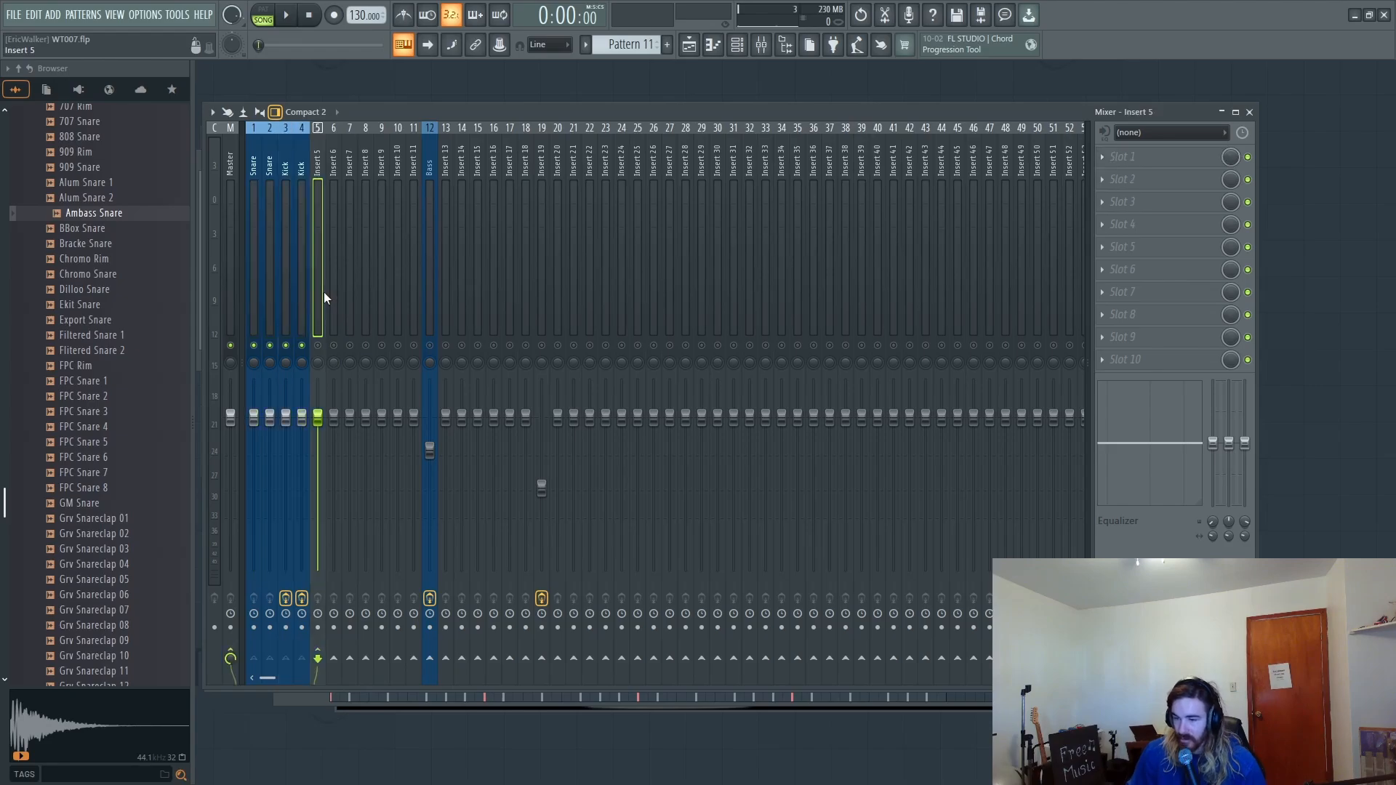
pyautogui.press('F2')
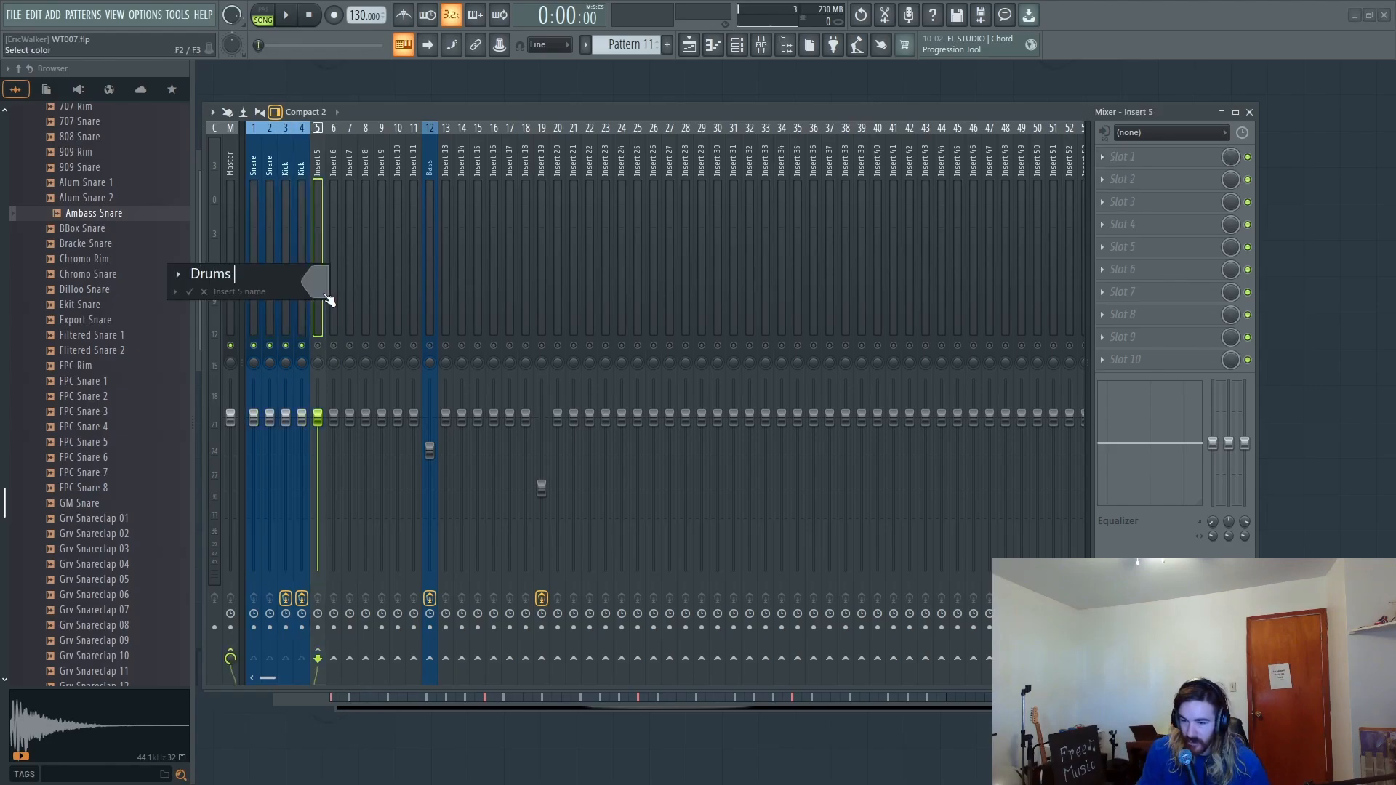
pyautogui.click(327, 298)
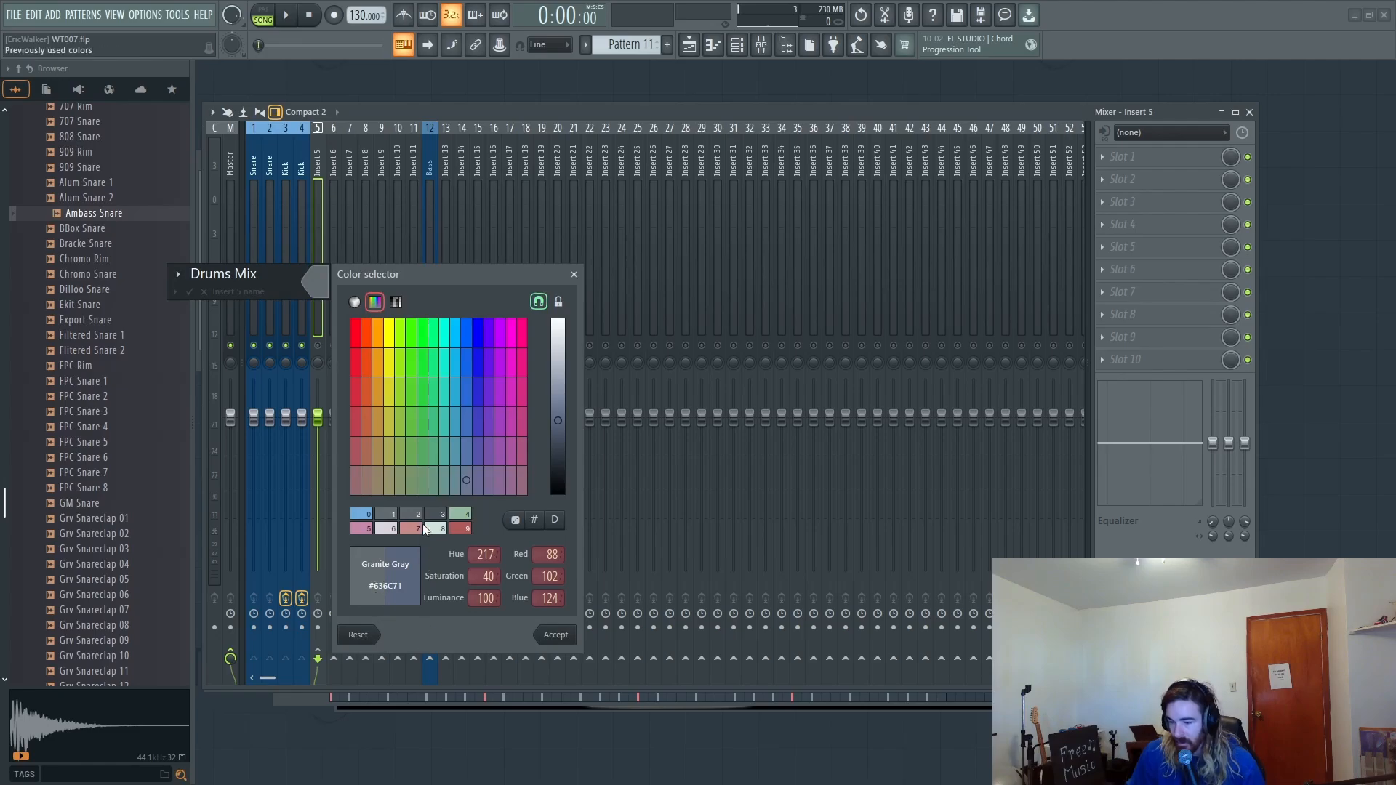
pyautogui.press('Return')
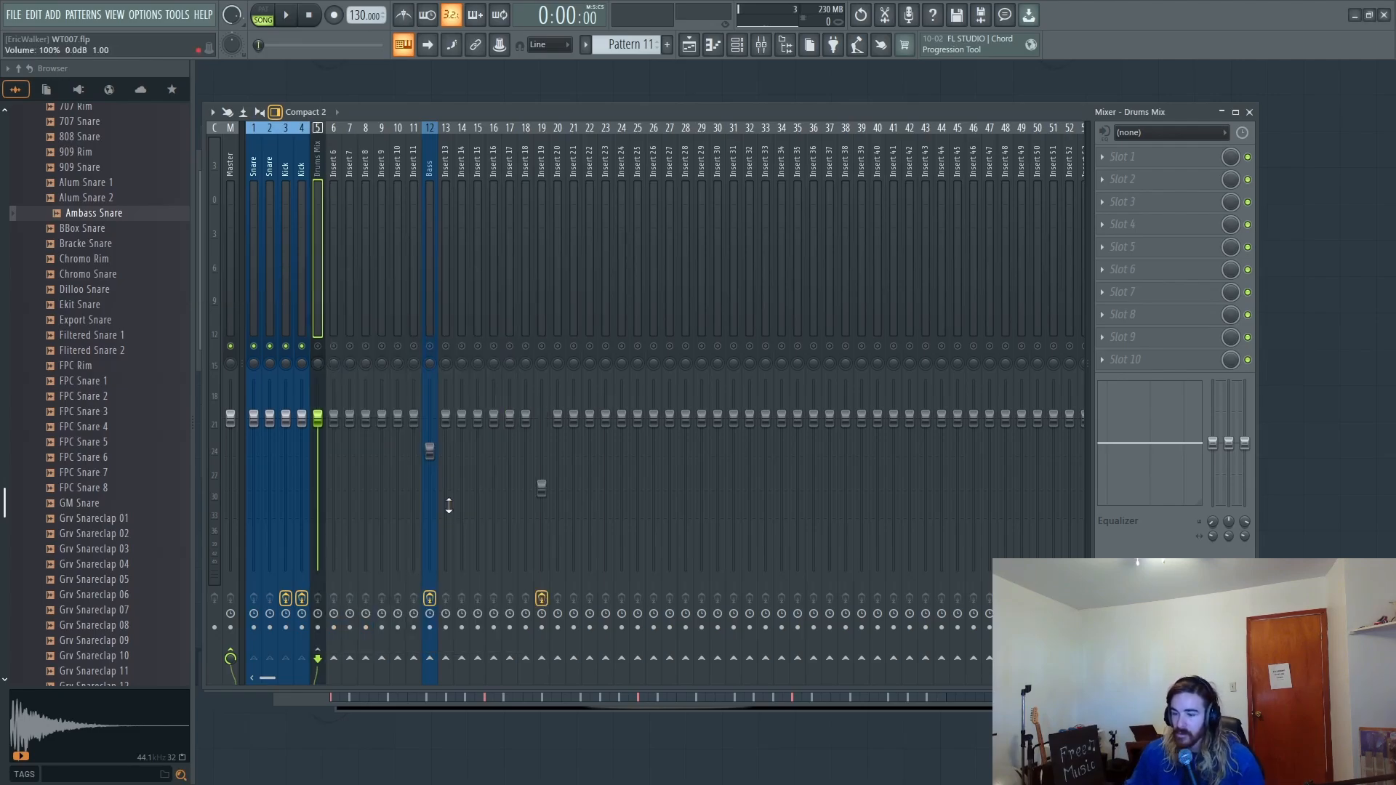
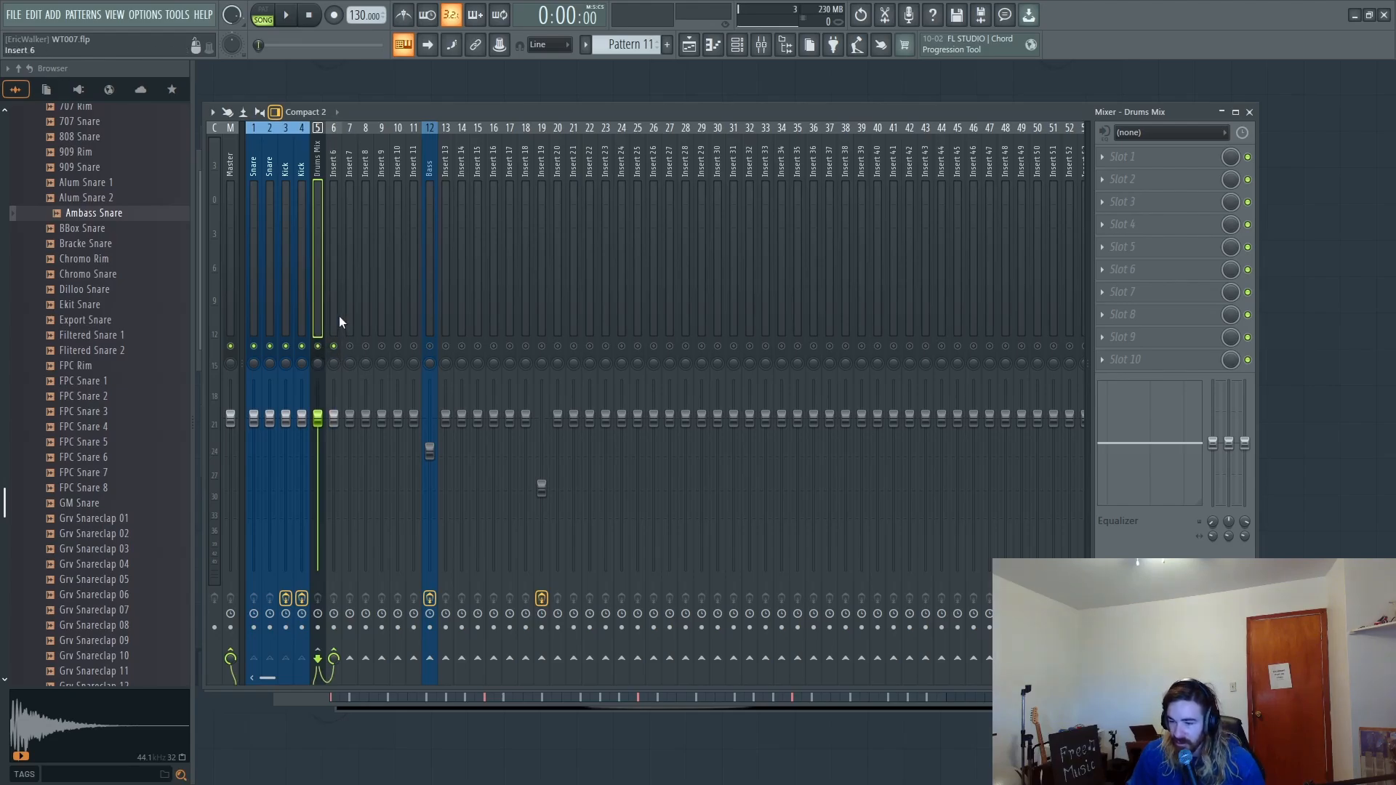
# Step: Select Insert 6 and audition the soloed drum group, then the full mix with the solo cleared
pyautogui.click(339, 315)
pyautogui.press('space')
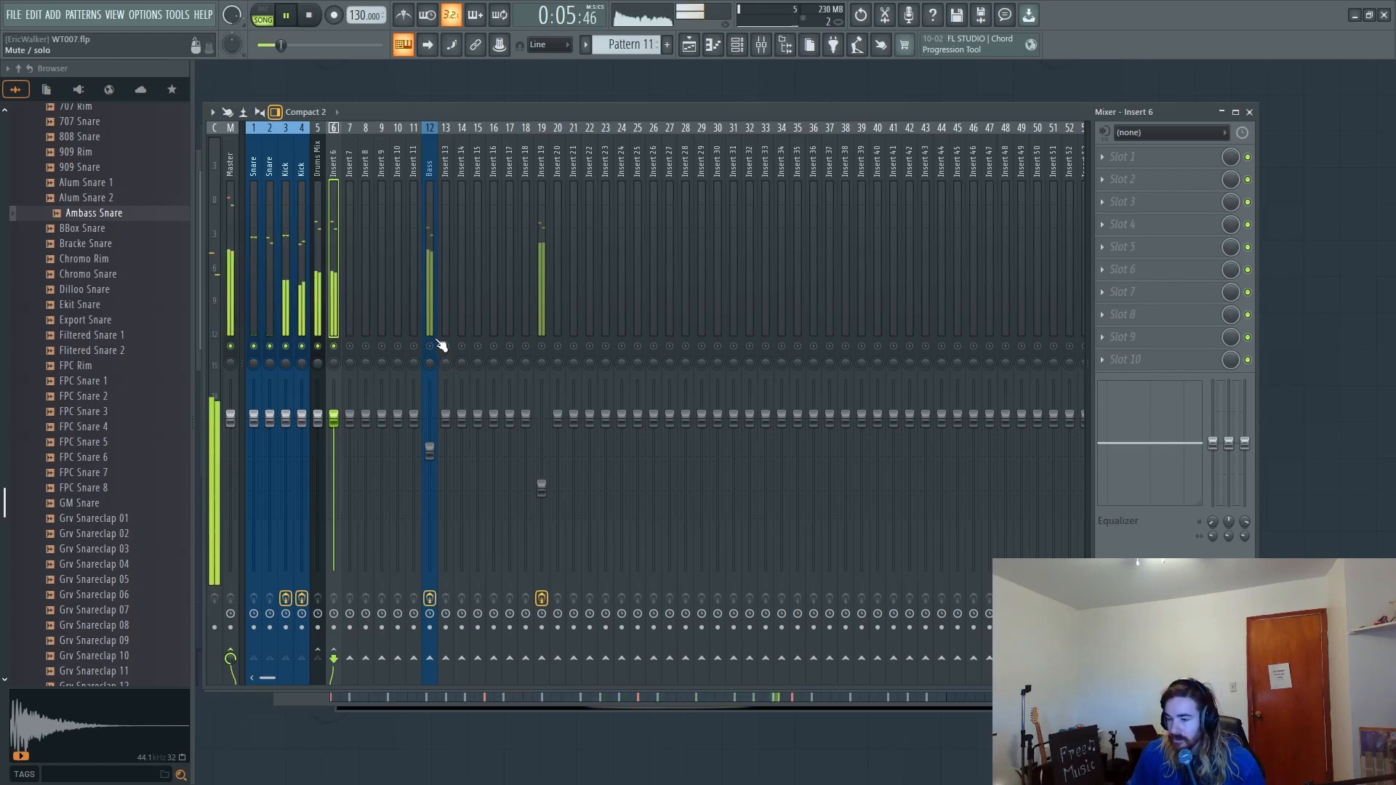
pyautogui.press('space')
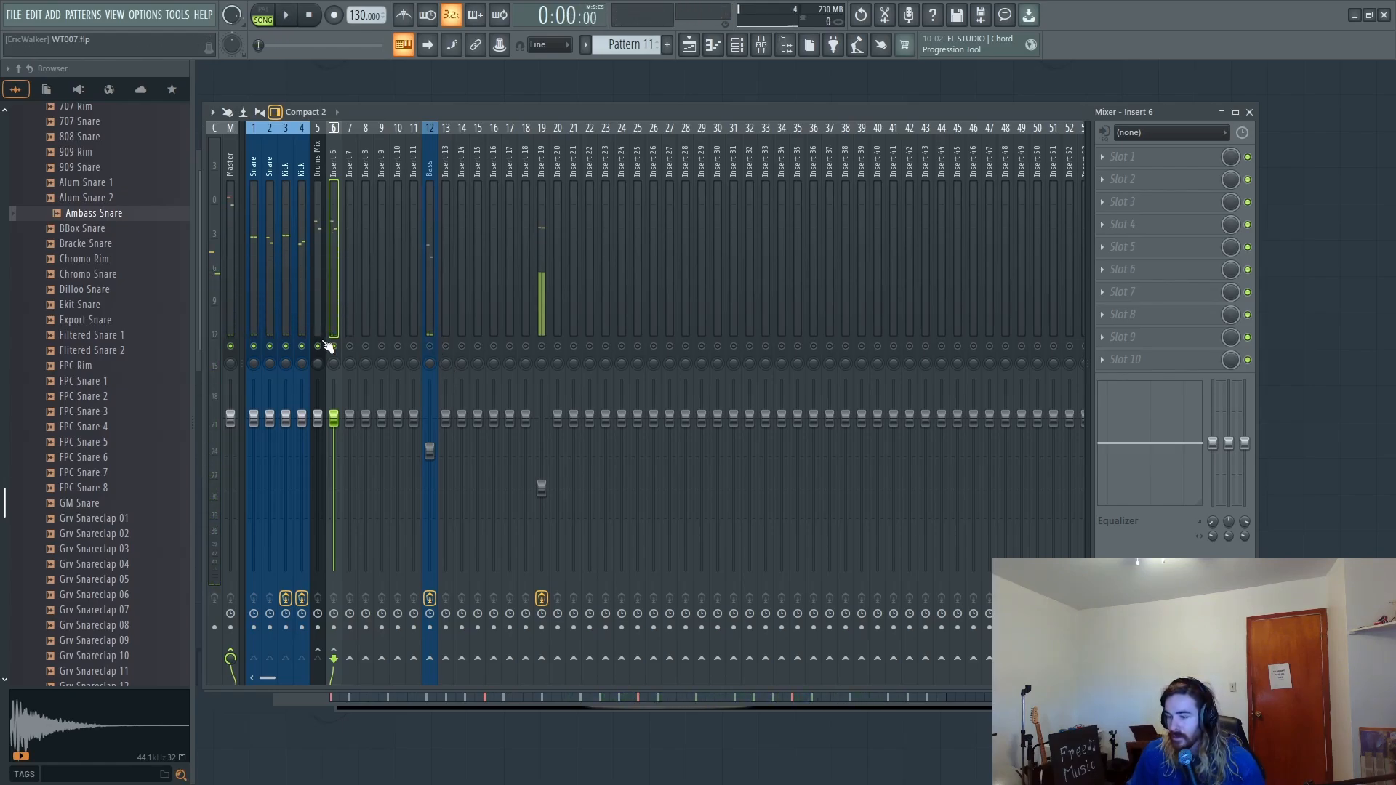
pyautogui.rightClick(320, 346)
pyautogui.press('space')
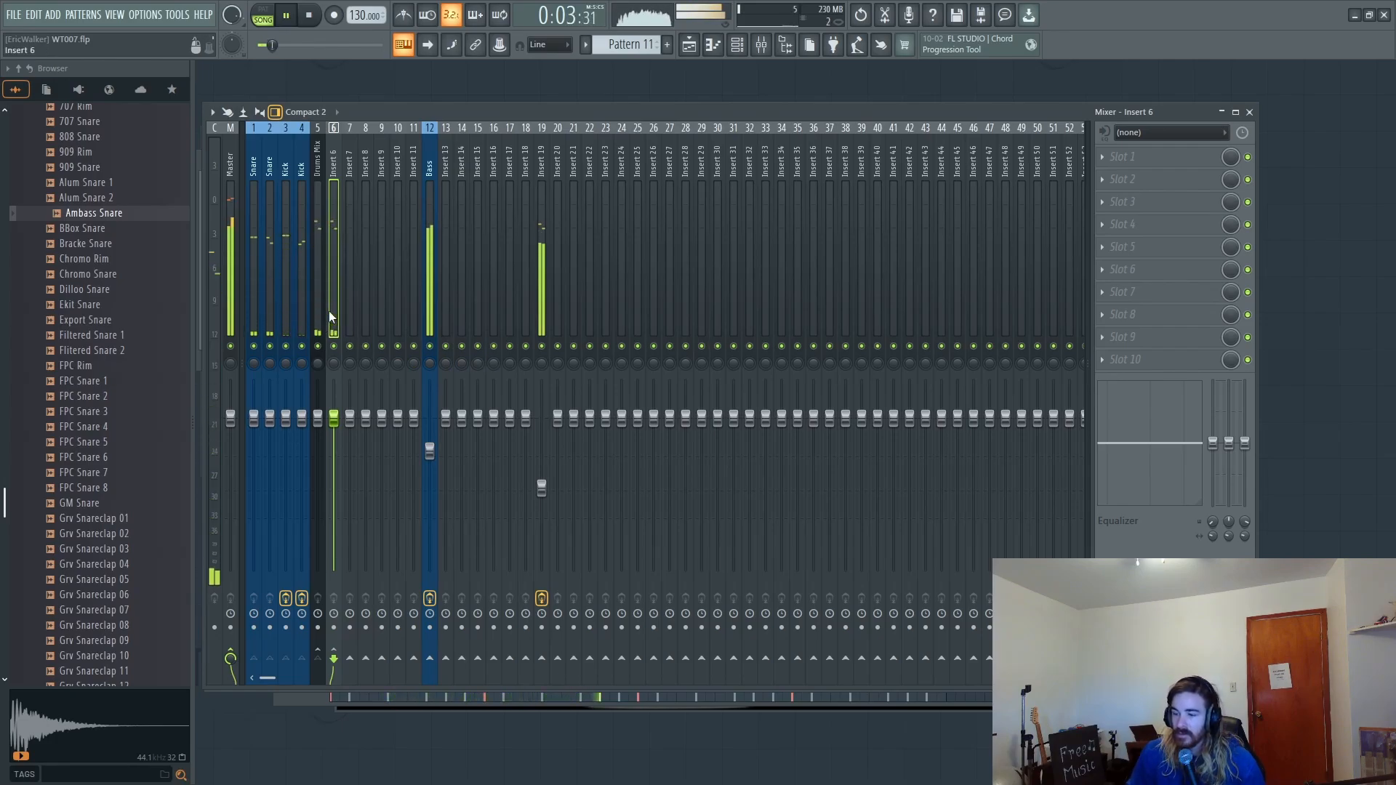
# Step: Solo the first Kick track on insert 3 and load Fruity parametric EQ 2 into its effect slot 3 during playback
pyautogui.rightClick(286, 346)
pyautogui.press('space')
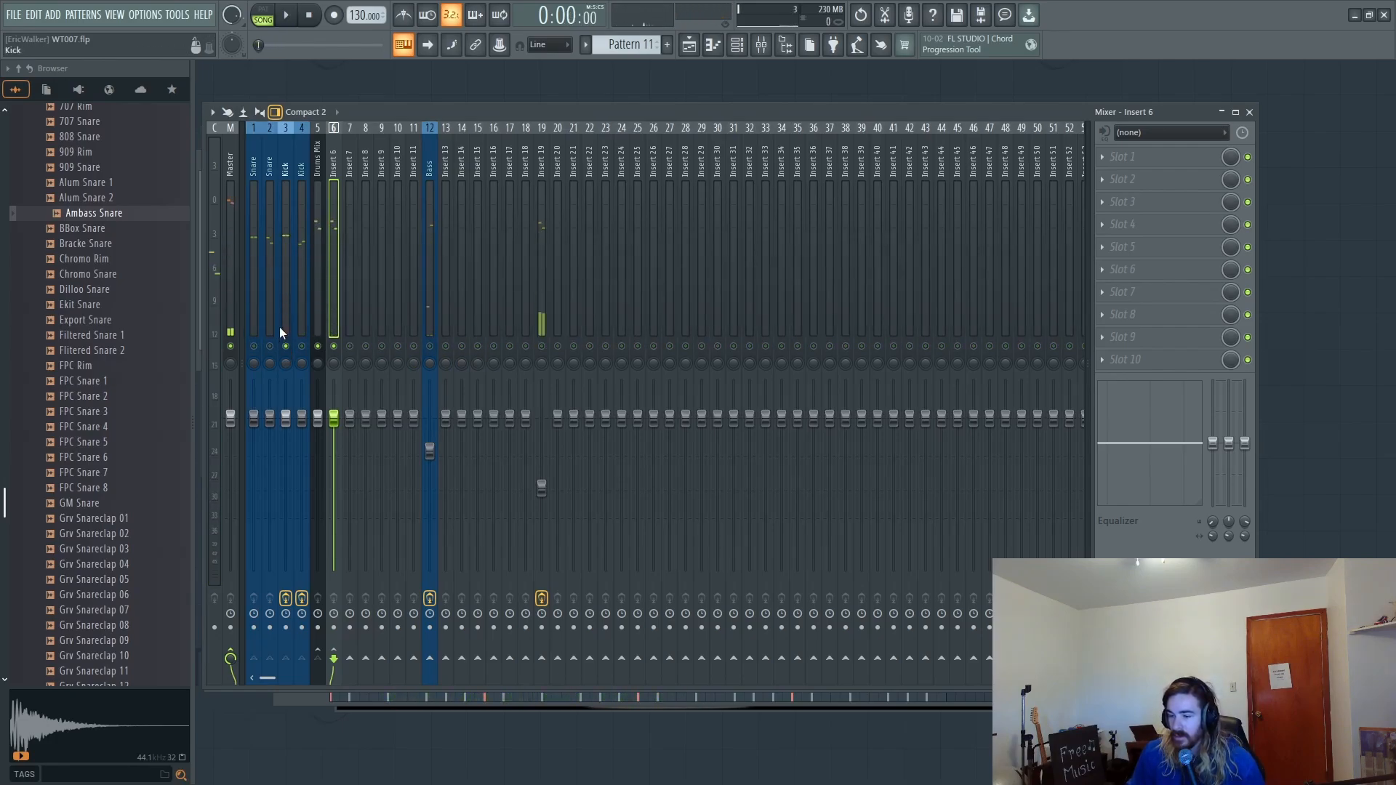
pyautogui.click(280, 325)
pyautogui.press('space')
pyautogui.click(1152, 202)
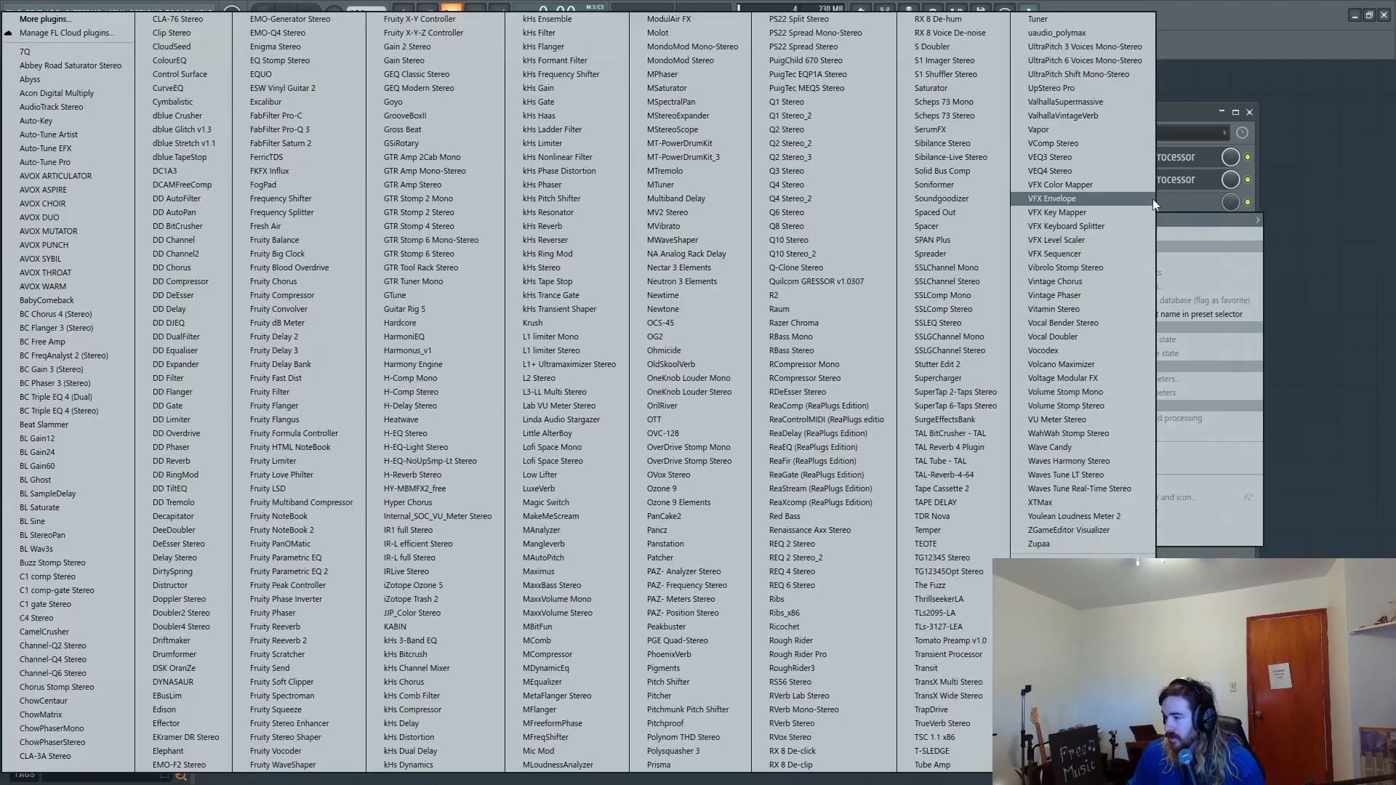
pyautogui.click(320, 571)
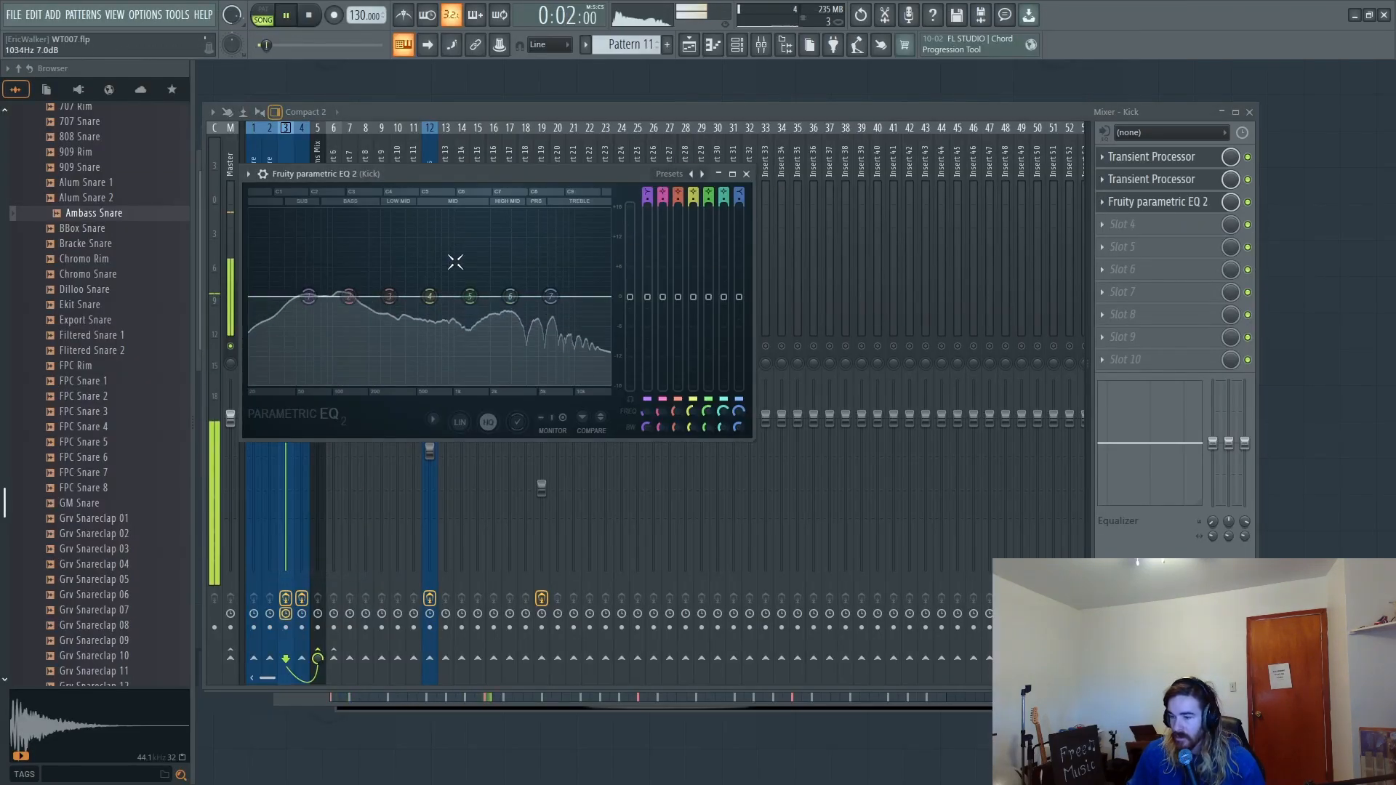
# Step: Shape the kick's EQ: cut band 4 deeply in the bass range, boost band 2 in the sub range and band 5 in the mids
pyautogui.press('space')
pyautogui.moveTo(430, 296); pyautogui.dragTo(357, 360)
pyautogui.moveTo(350, 301); pyautogui.dragTo(309, 262)
pyautogui.press('space')
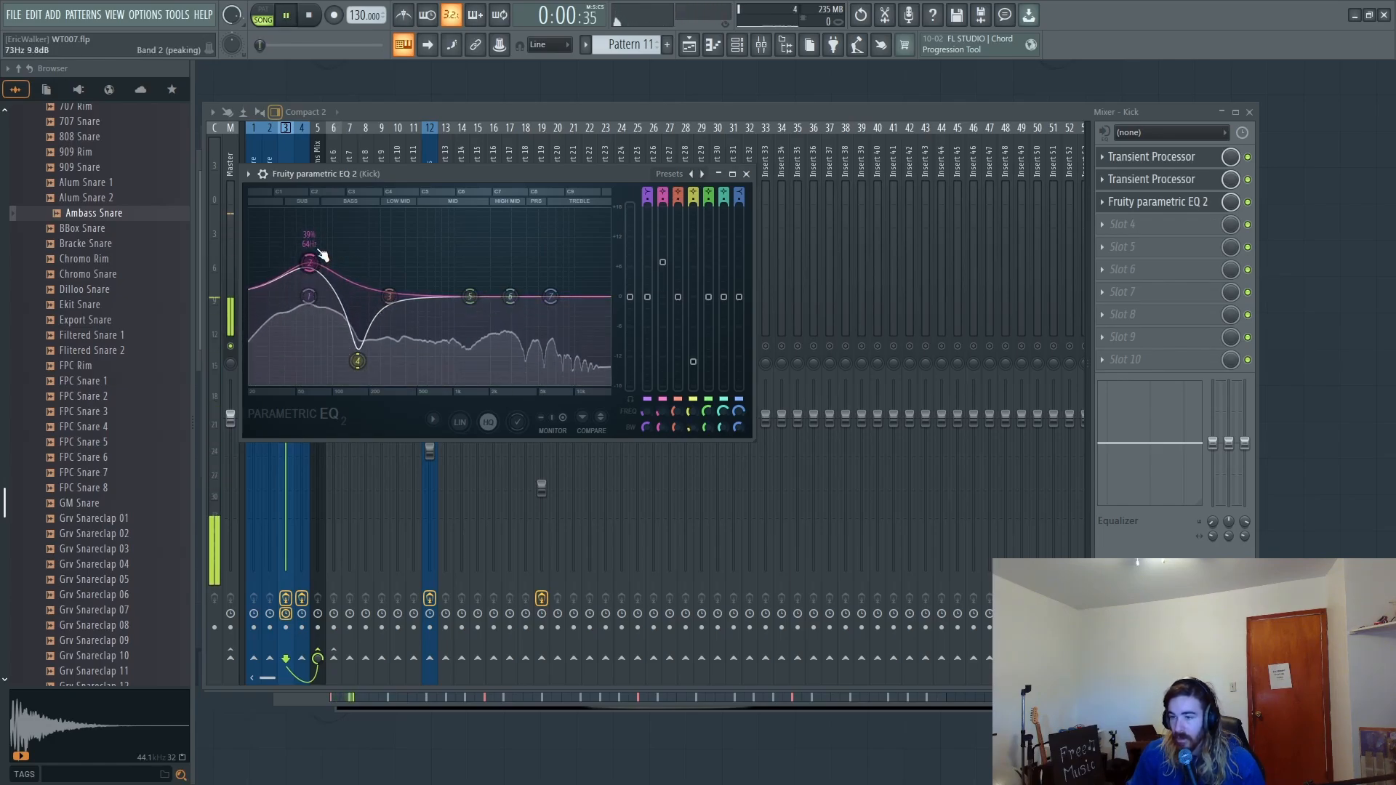
pyautogui.moveTo(471, 296); pyautogui.dragTo(472, 255)
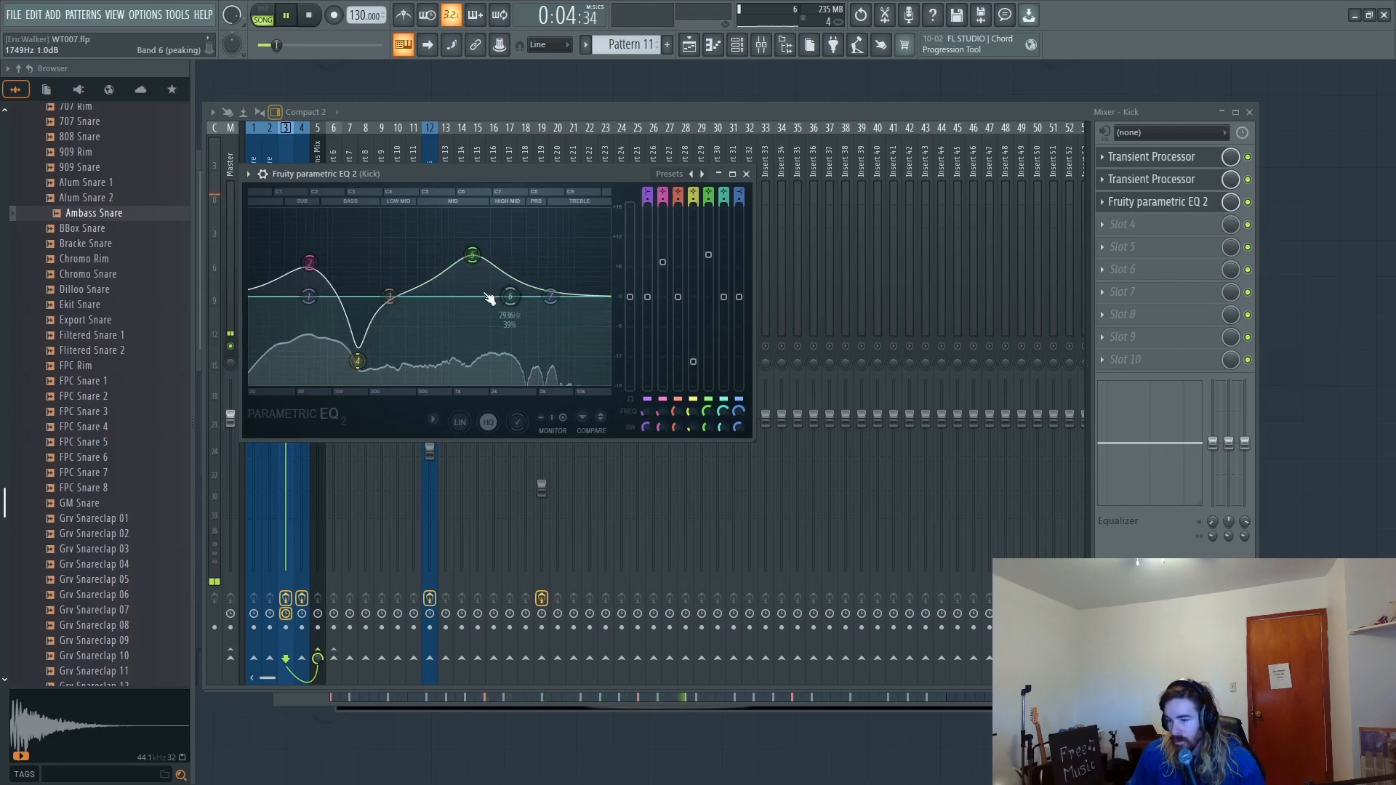
pyautogui.click(528, 114)
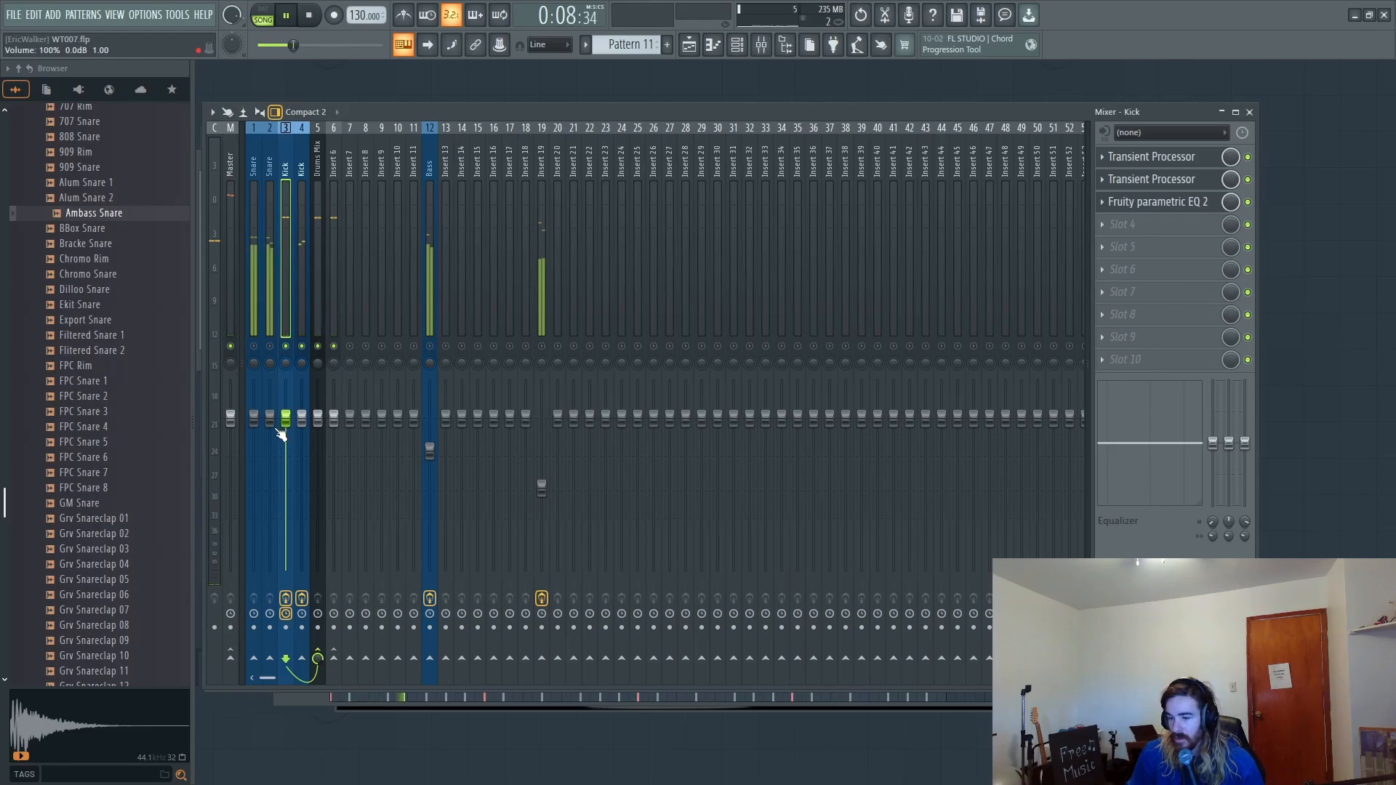
# Step: Clear the Kick track's solo, save the project and lower the first Kick track's volume fader slightly against the full mix
pyautogui.rightClick(285, 346)
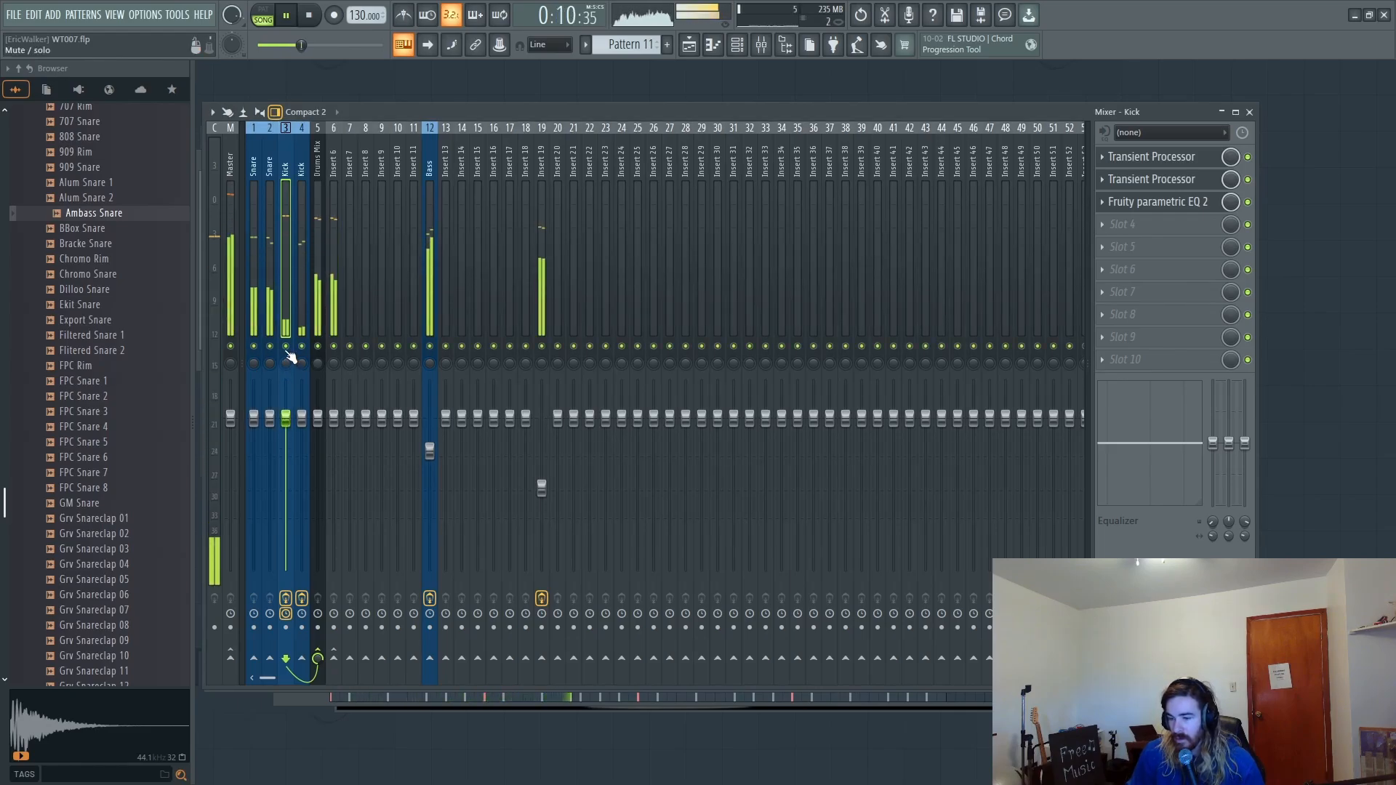
pyautogui.hotkey('ctrl', 's')
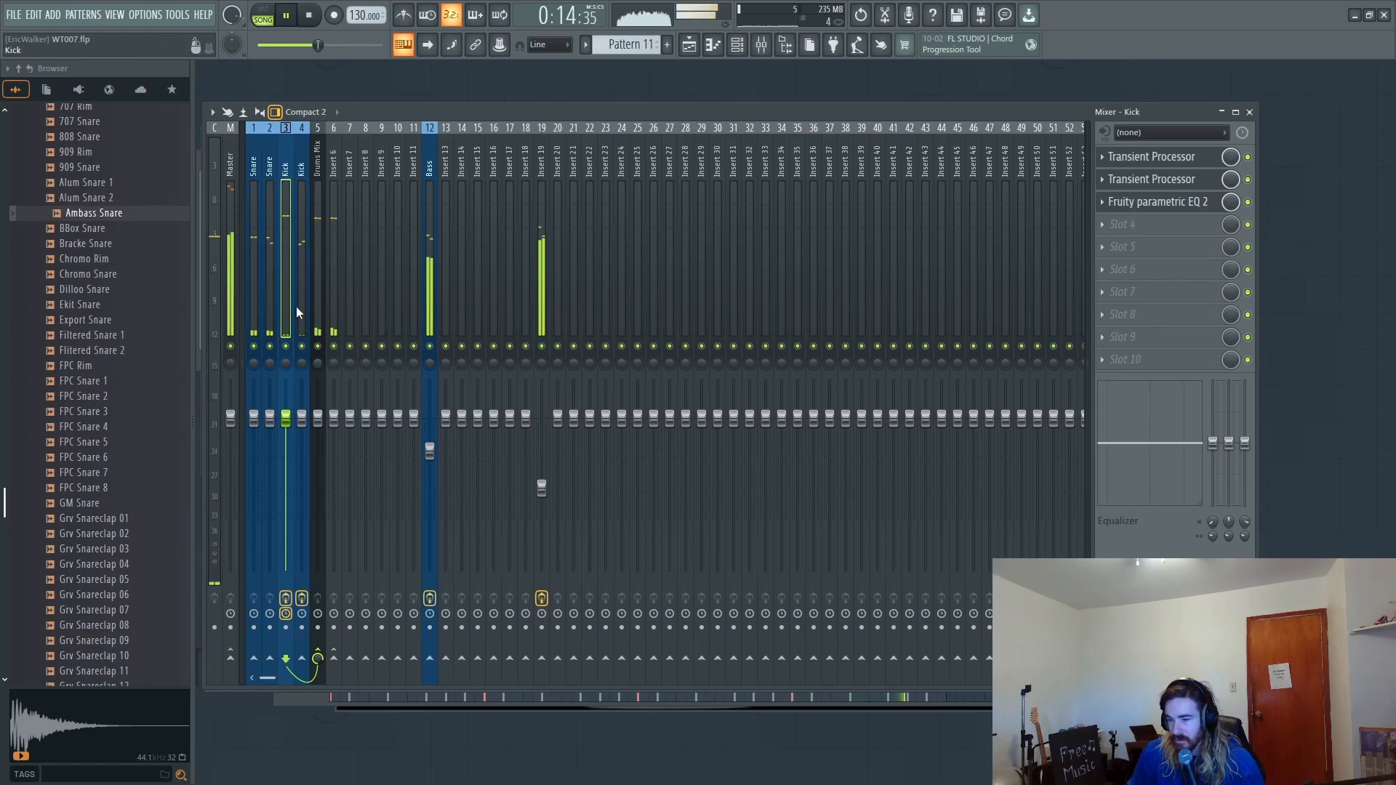
pyautogui.scroll(-3, 287, 419)
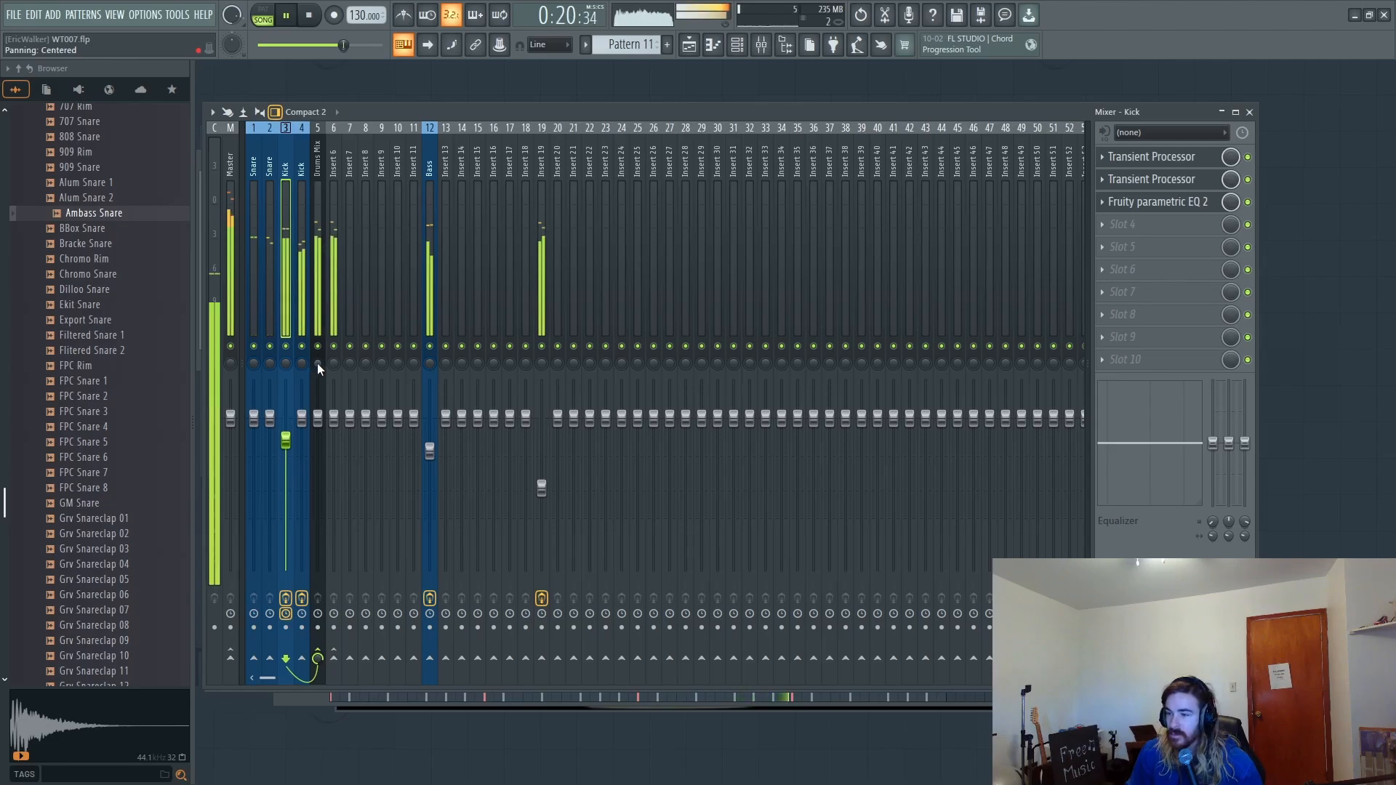
# Step: Stop playback, name mixer insert 19 Arp and colour it light sky blue (#70ABDD)
pyautogui.click(544, 290)
pyautogui.press('space')
pyautogui.press('F2')
pyautogui.write('Arp')
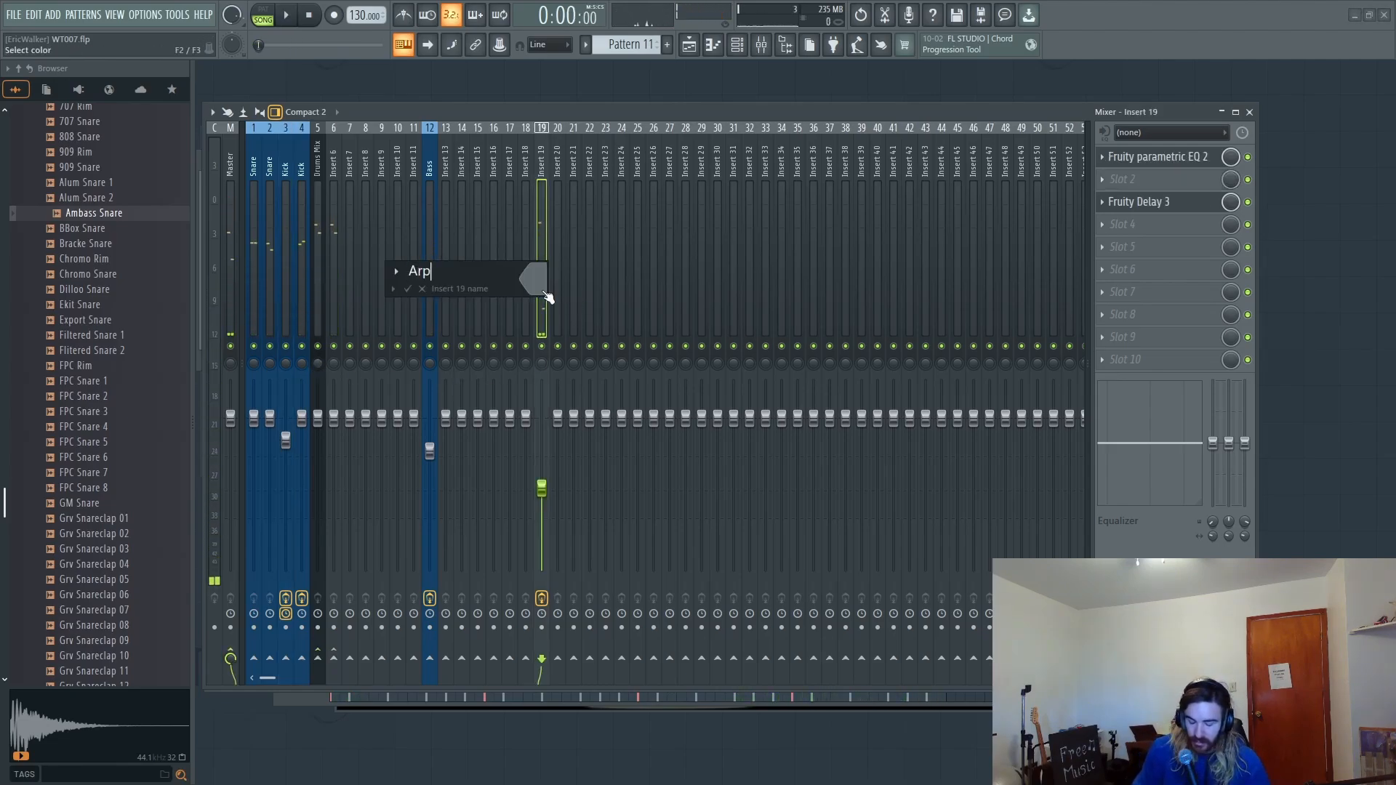
pyautogui.click(544, 293)
pyautogui.click(601, 510)
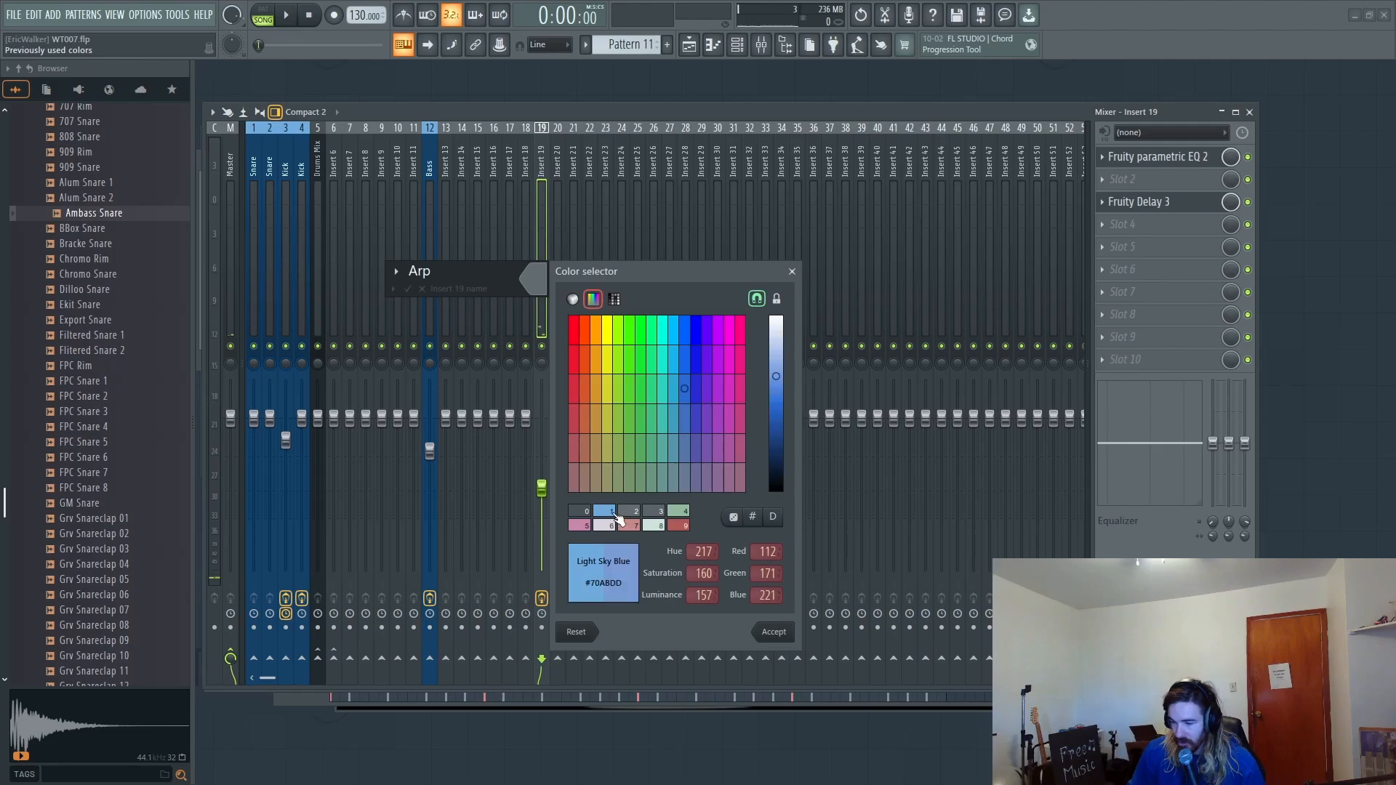
pyautogui.press('Return')
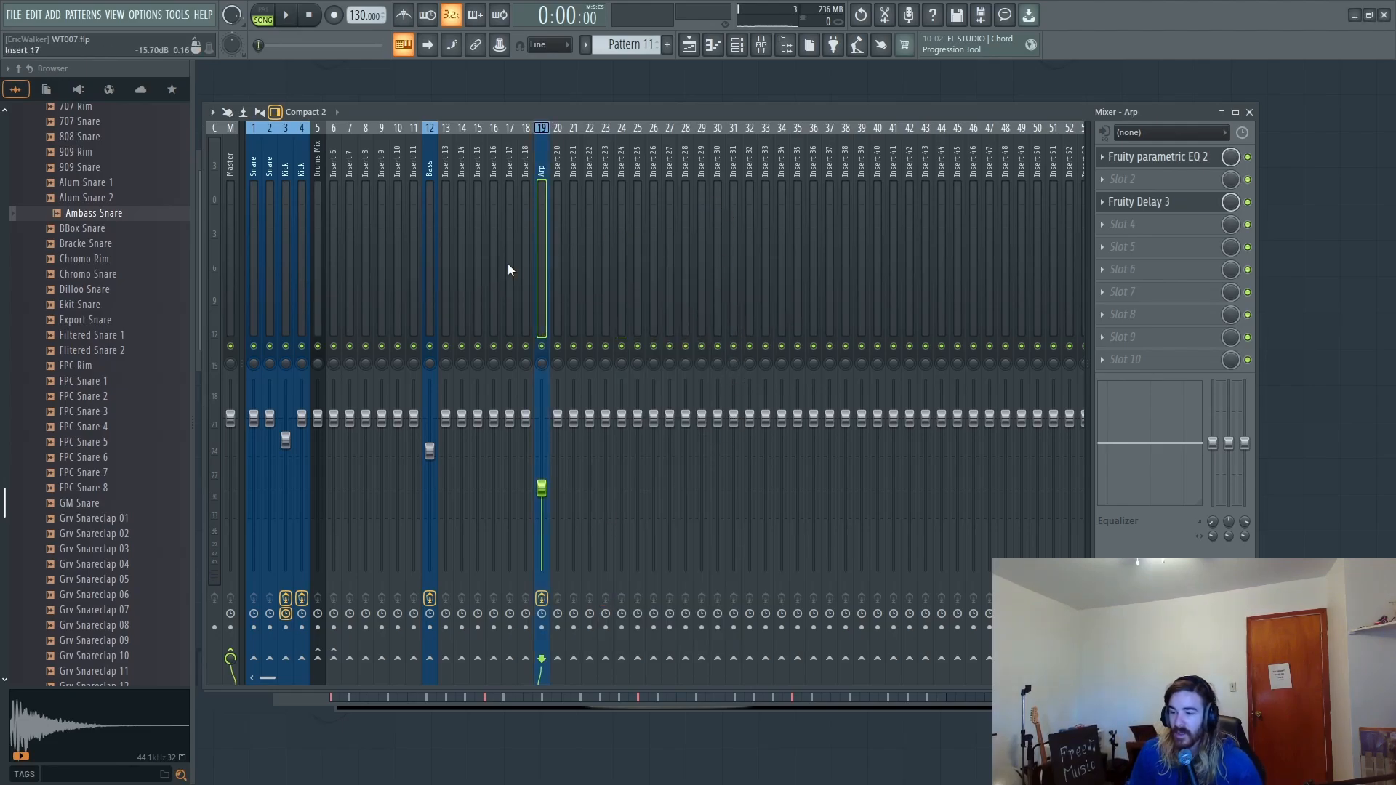
# Step: Audition the mix briefly, name mixer insert 6 Drums Double and give it the same light blue colour
pyautogui.press('space')
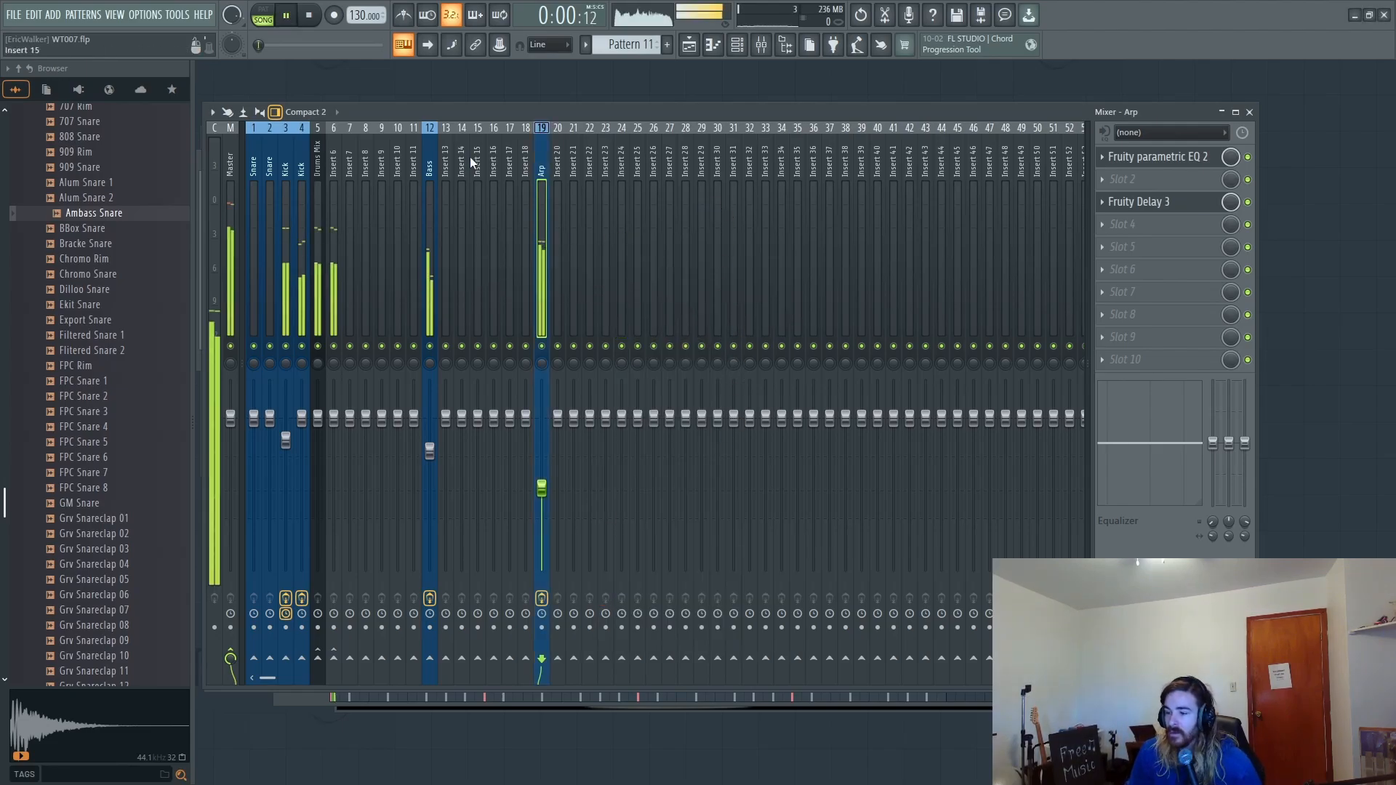
pyautogui.click(334, 232)
pyautogui.press('space')
pyautogui.press('F2')
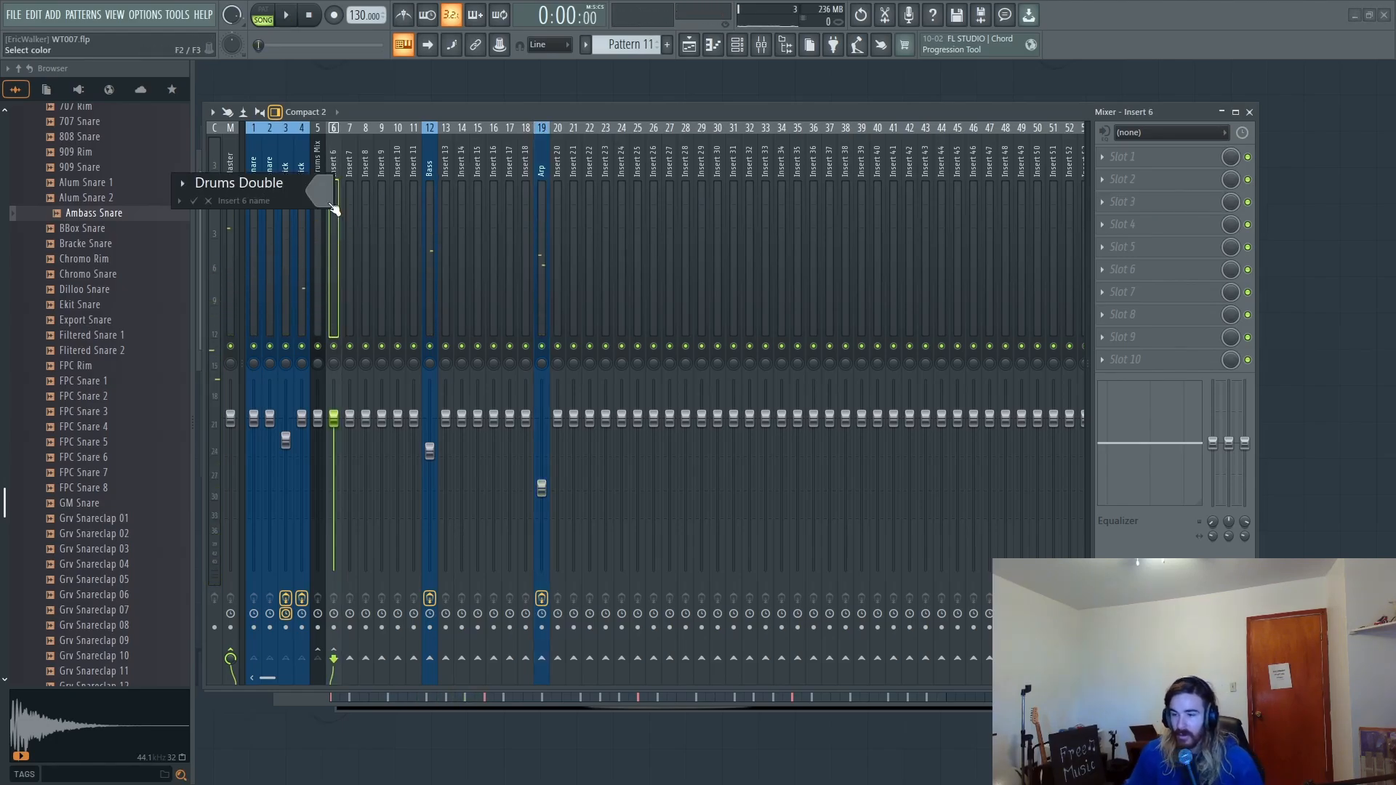
pyautogui.click(331, 206)
pyautogui.click(372, 438)
pyautogui.press('Return')
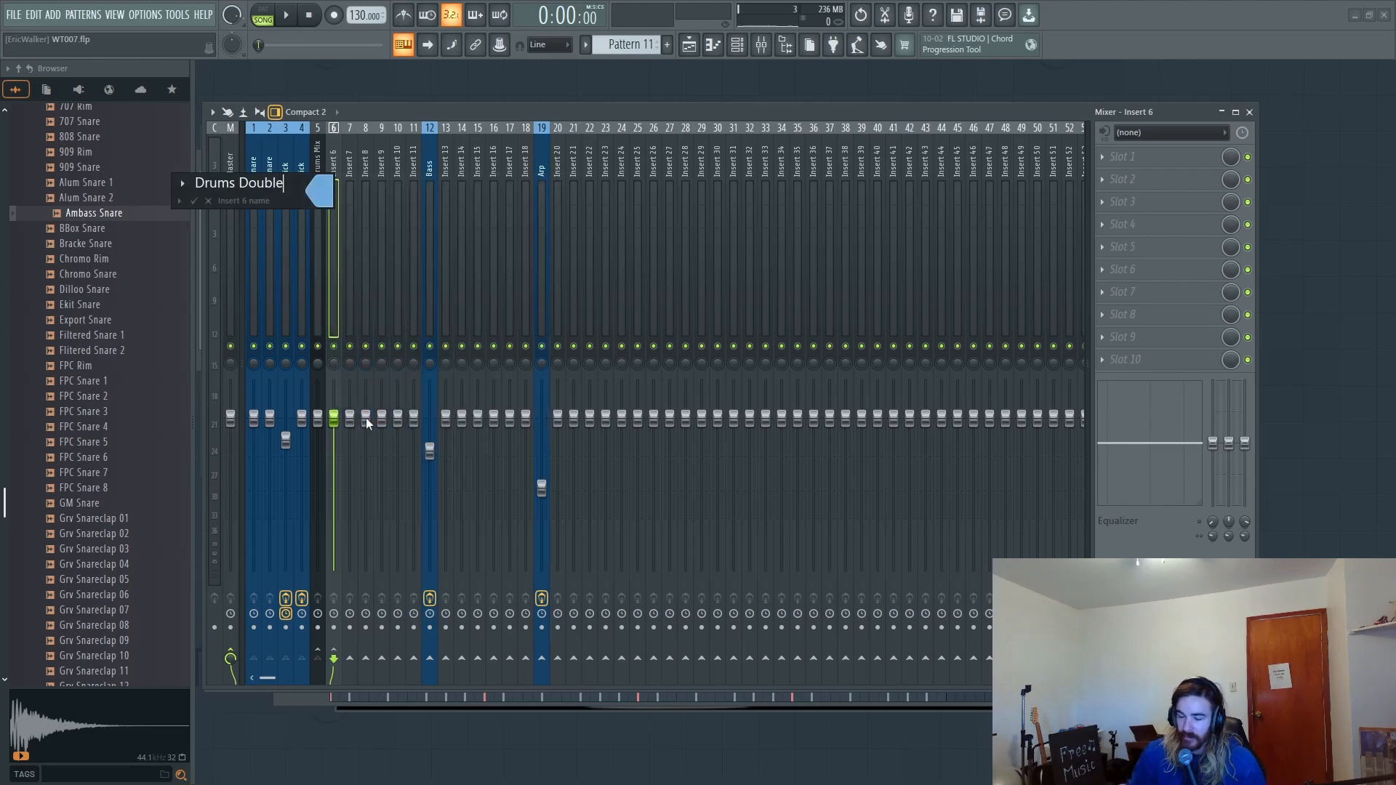
pyautogui.press('Return')
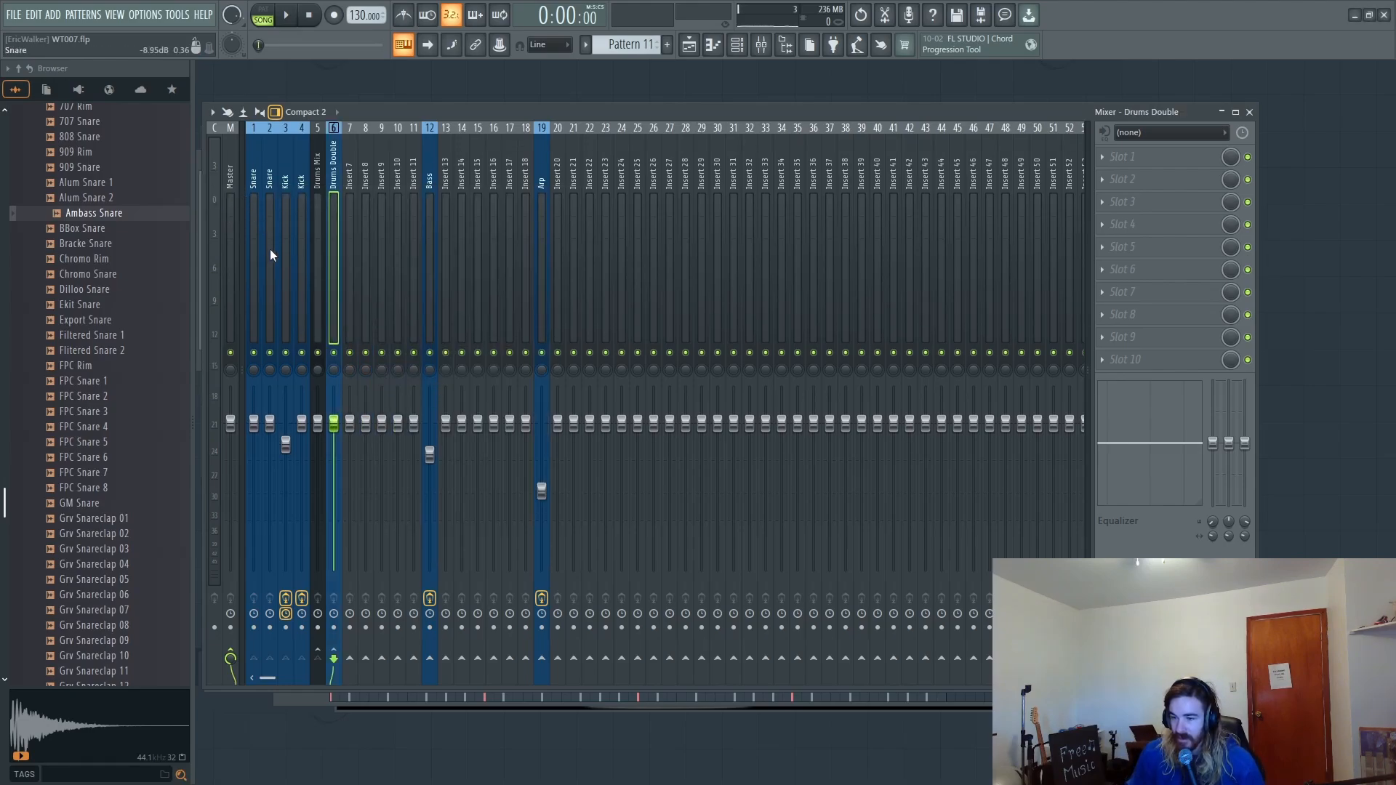
# Step: Solo the second Snare track on insert 2 during playback and load Fruity parametric EQ 2 into its effect slot 1
pyautogui.press('space')
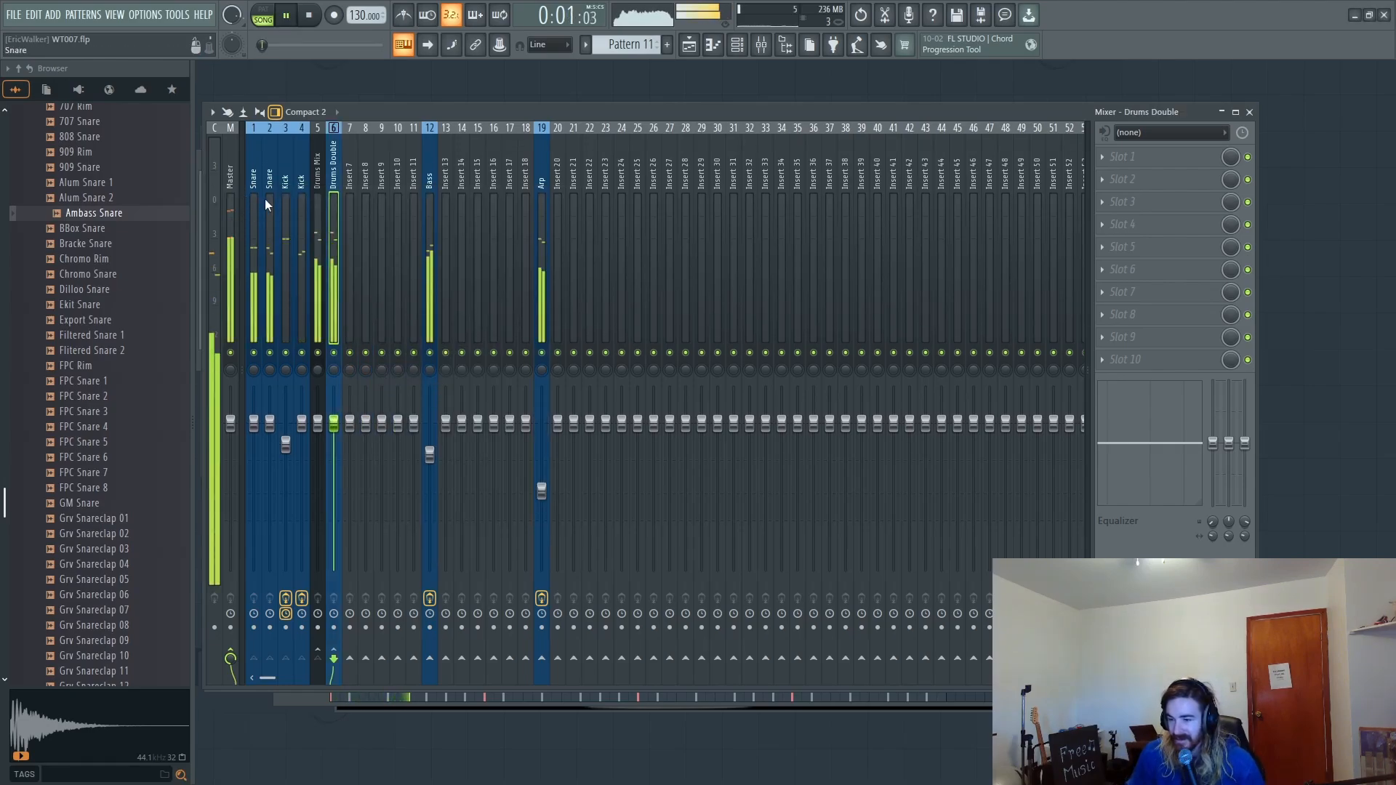
pyautogui.click(260, 350)
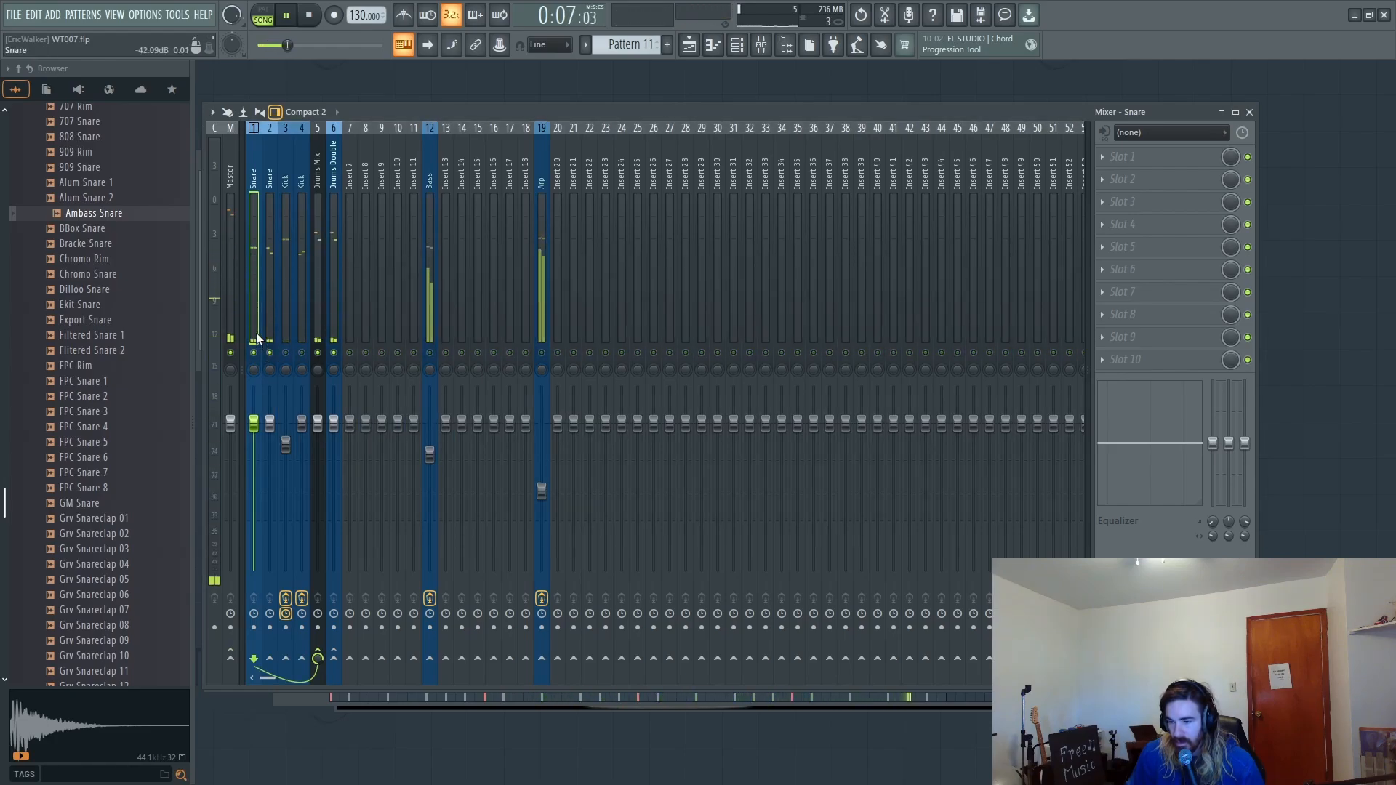
pyautogui.click(263, 317)
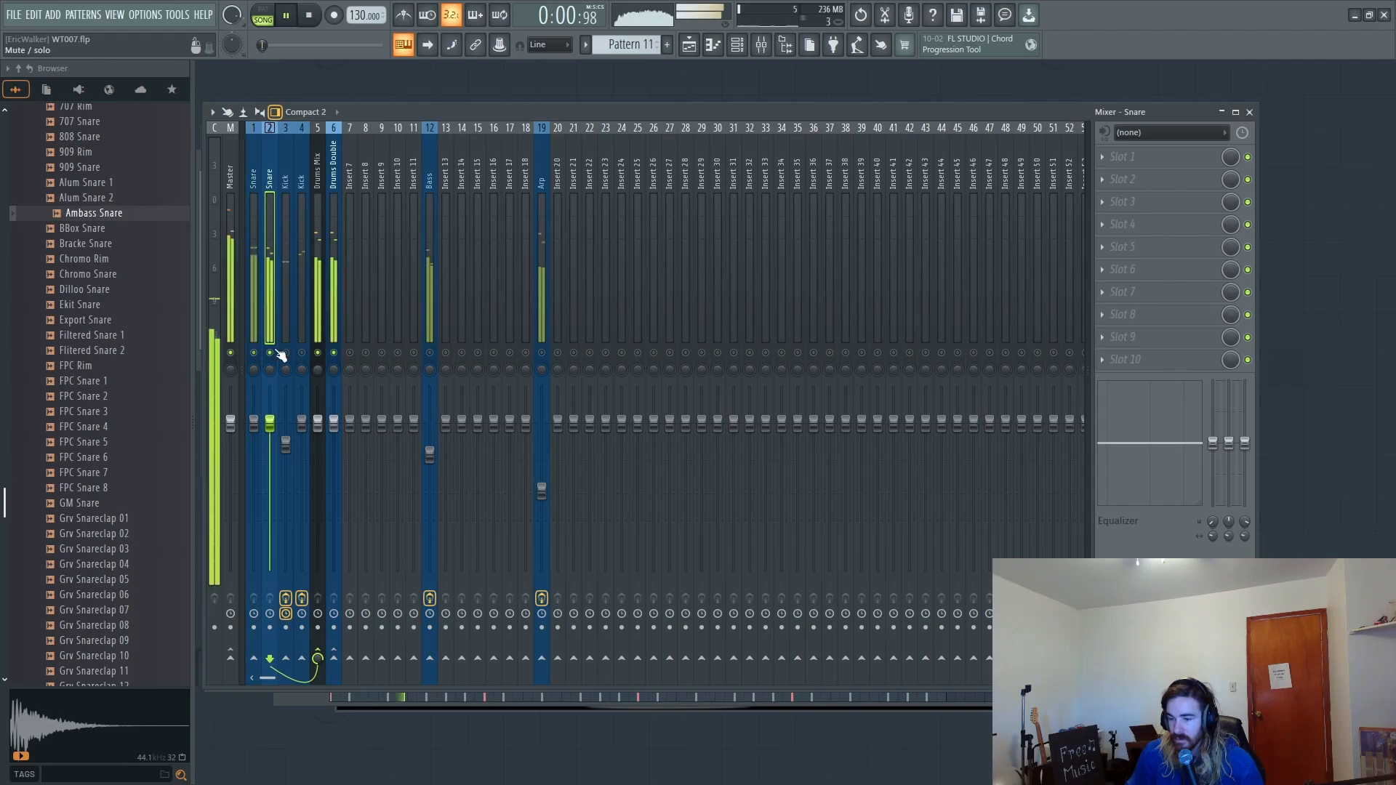
pyautogui.click(1132, 156)
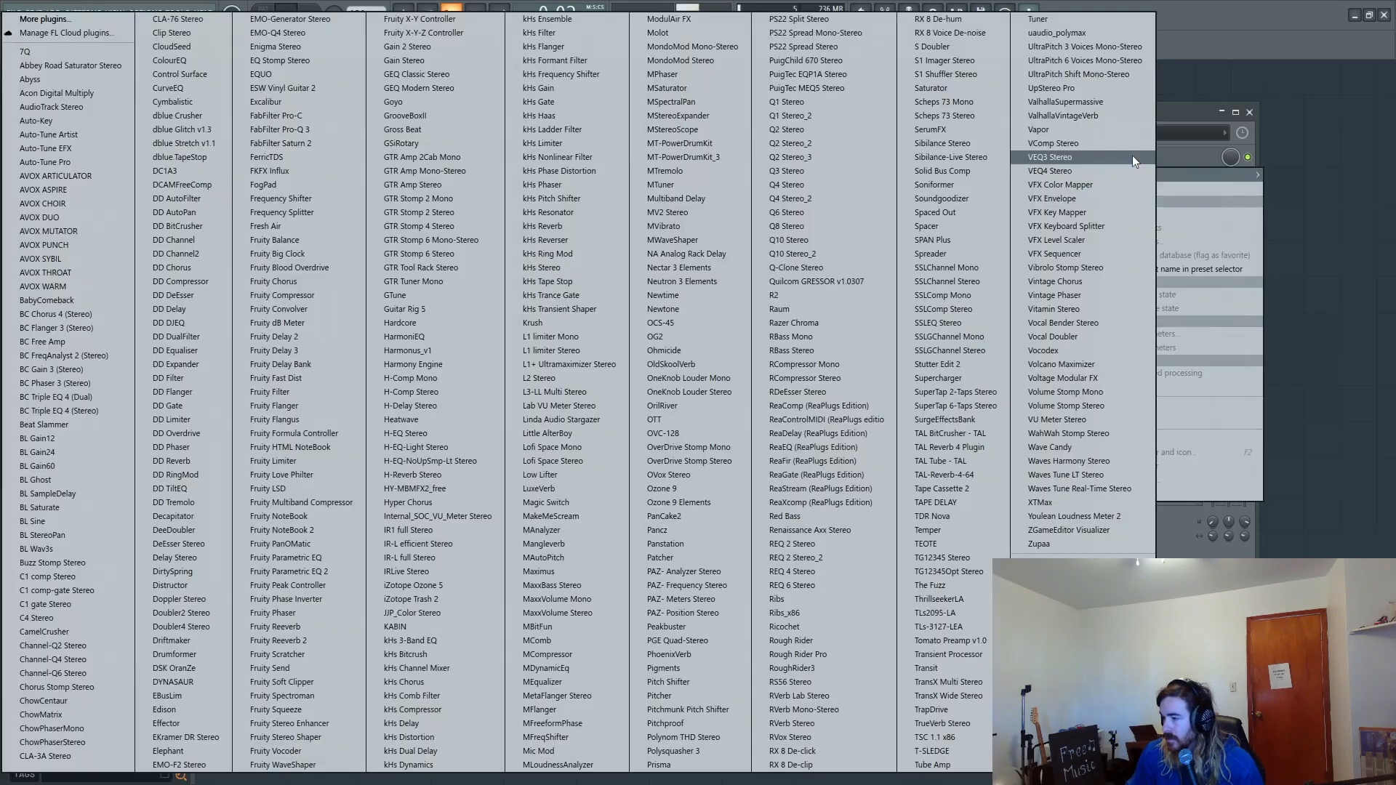
pyautogui.click(288, 573)
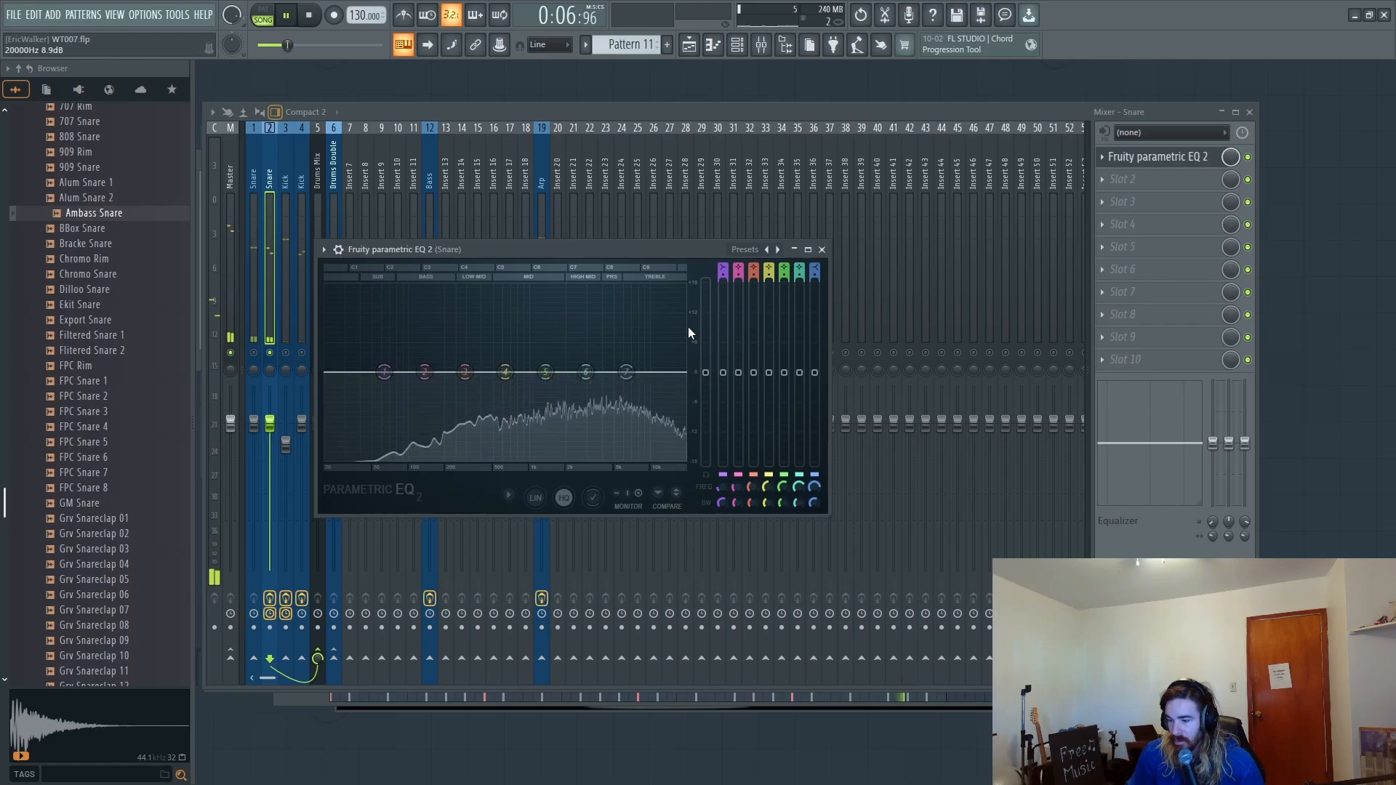
# Step: Apply the 20Hz + 18kHz cut preset to the snare's EQ and raise its low cut into the upper bass range
pyautogui.rightClick(779, 251)
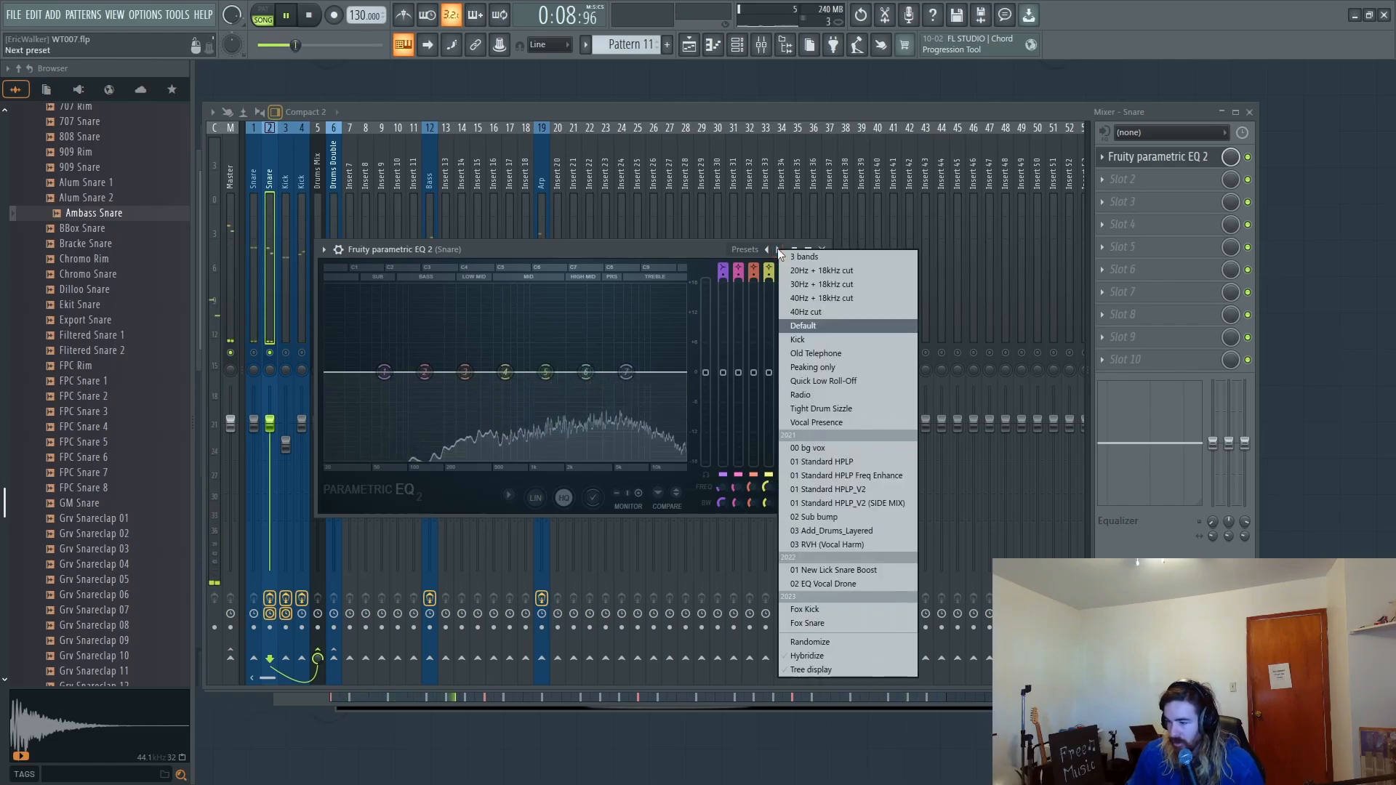
pyautogui.click(810, 269)
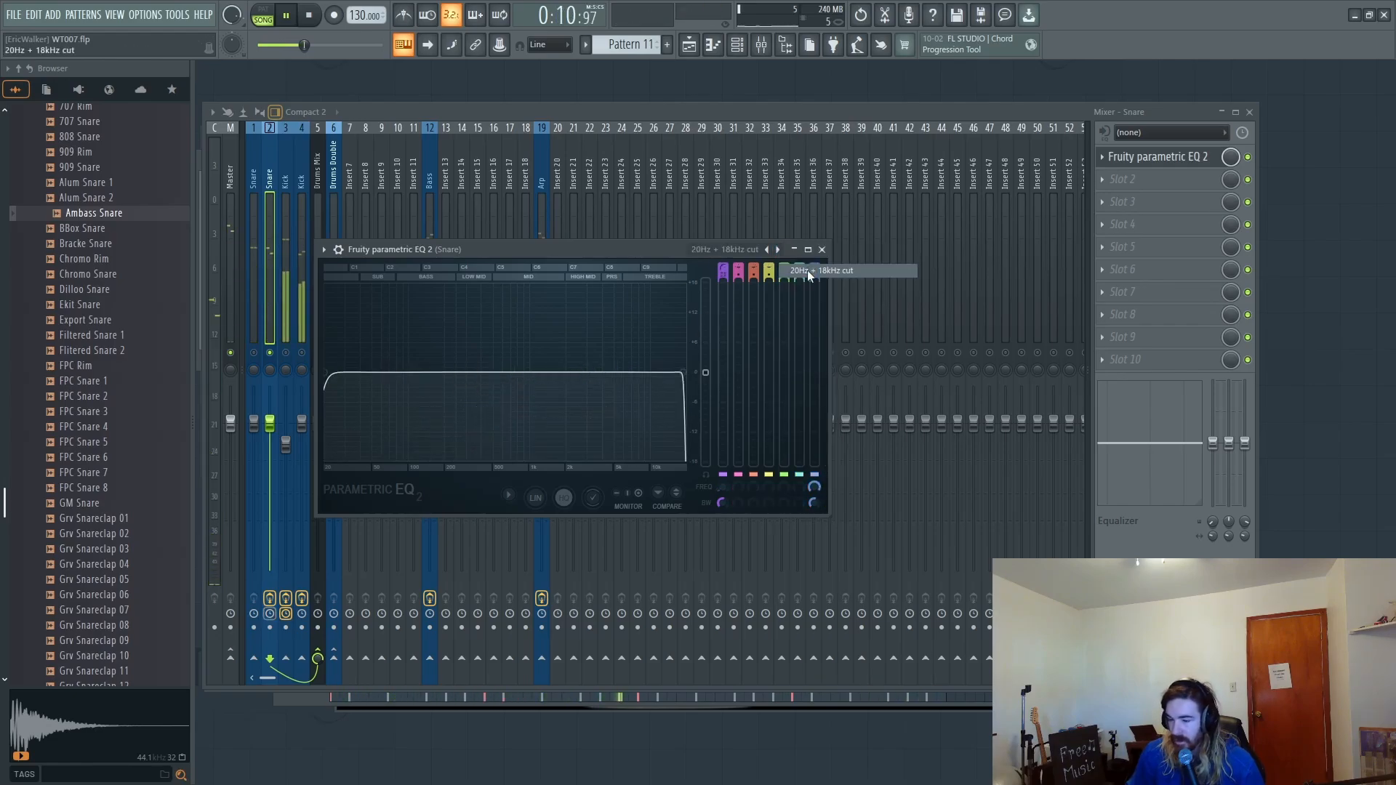
pyautogui.moveTo(331, 370); pyautogui.dragTo(451, 370)
# Step: Clear the second Snare track's solo and save the project
pyautogui.rightClick(268, 355)
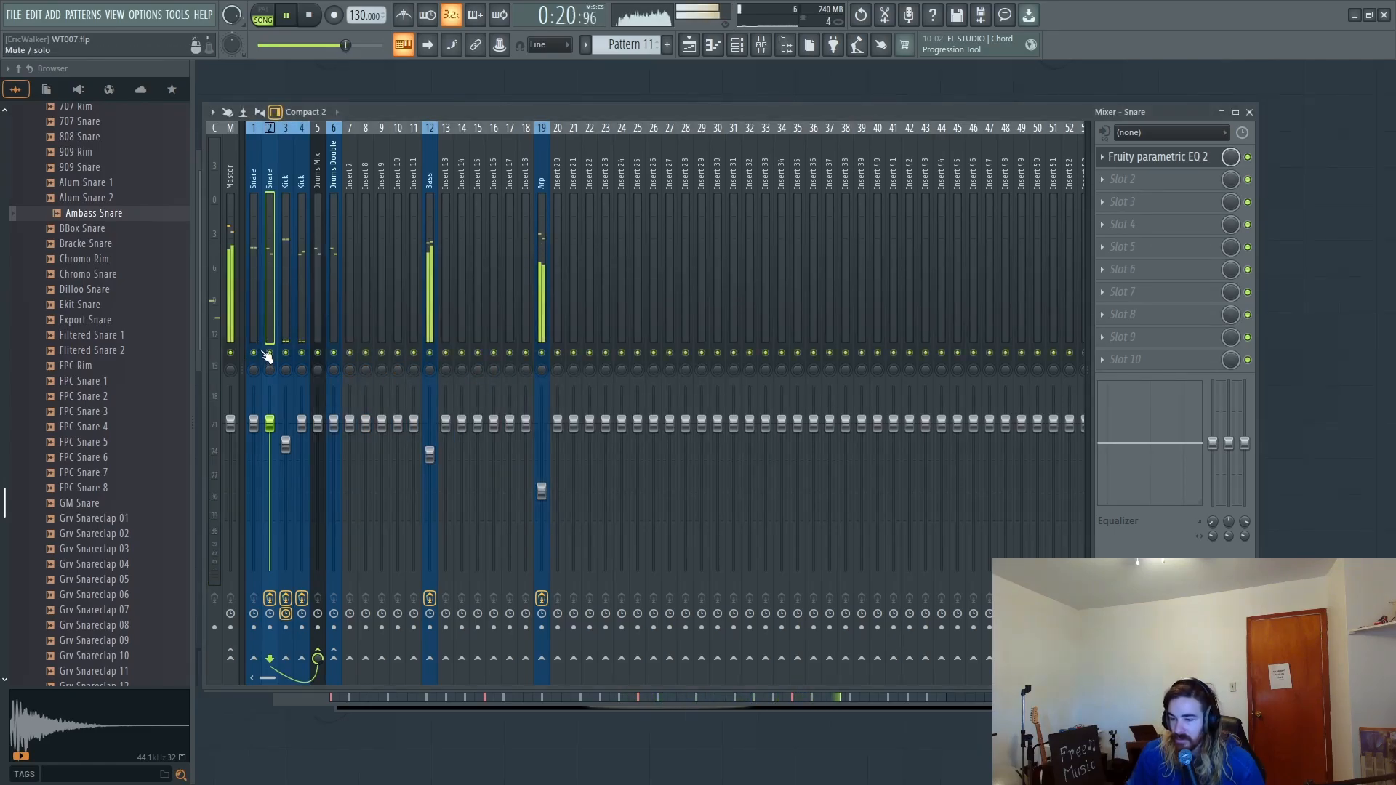
pyautogui.hotkey('ctrl', 's')
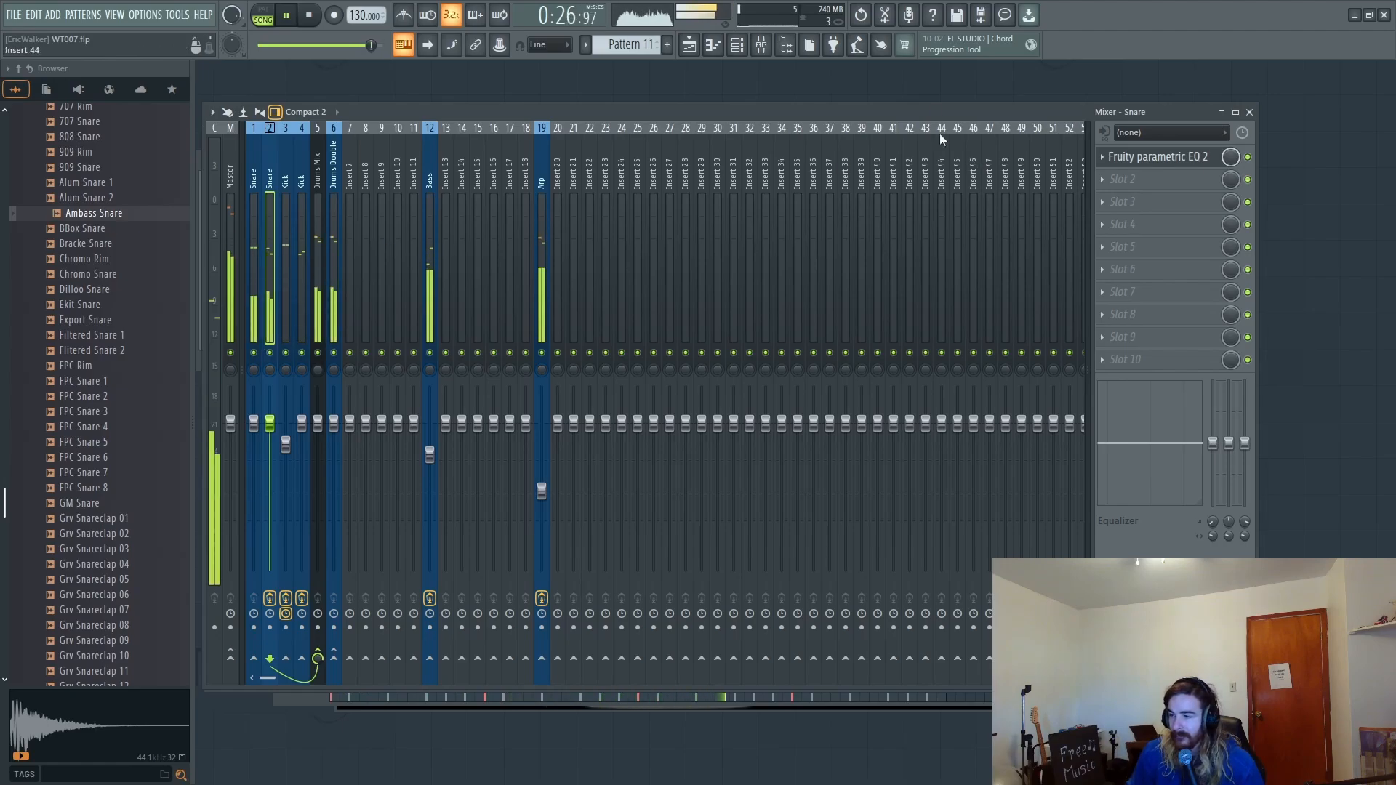
# Step: Review the arrangement in the playlist, stop playback, check the Channel rack's channels and return to the playlist
pyautogui.press('F5')
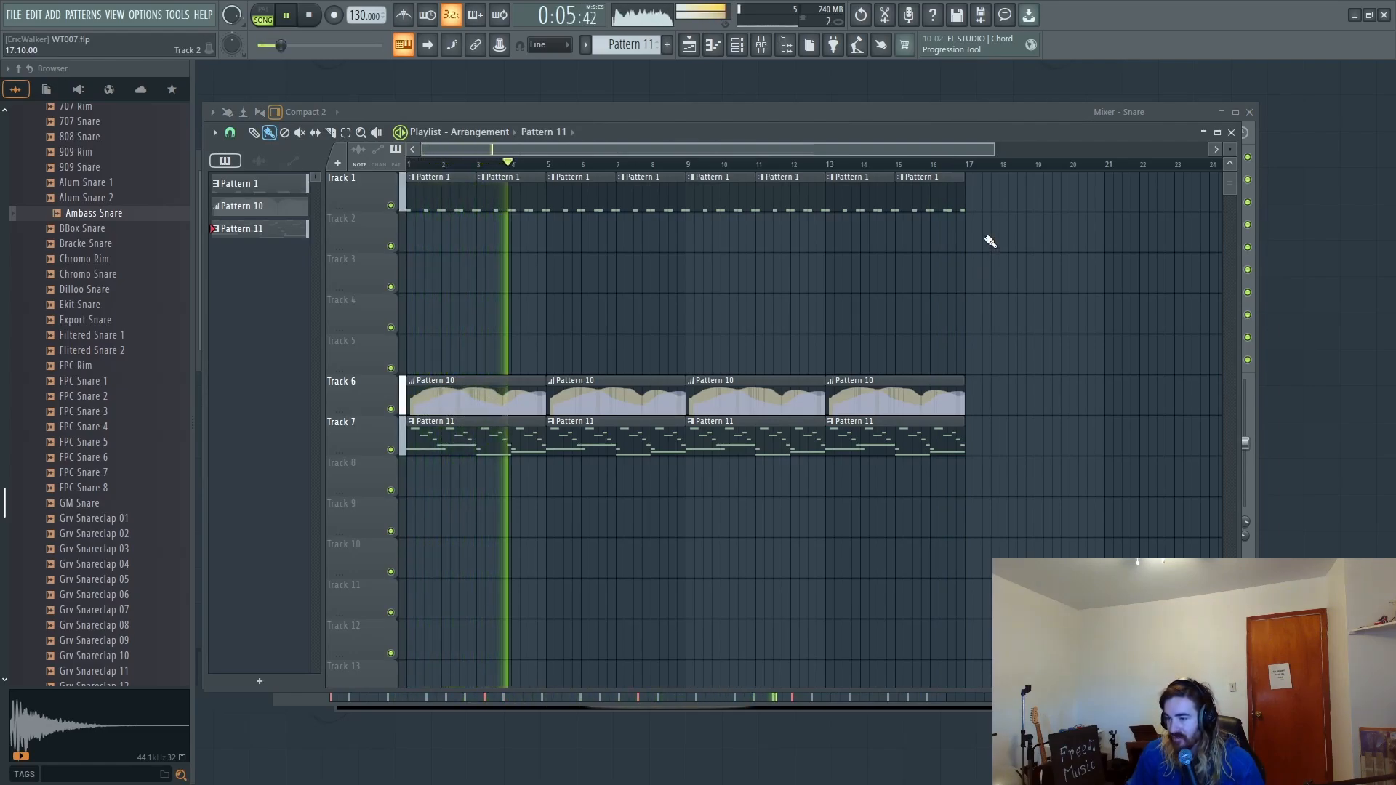
pyautogui.press('space')
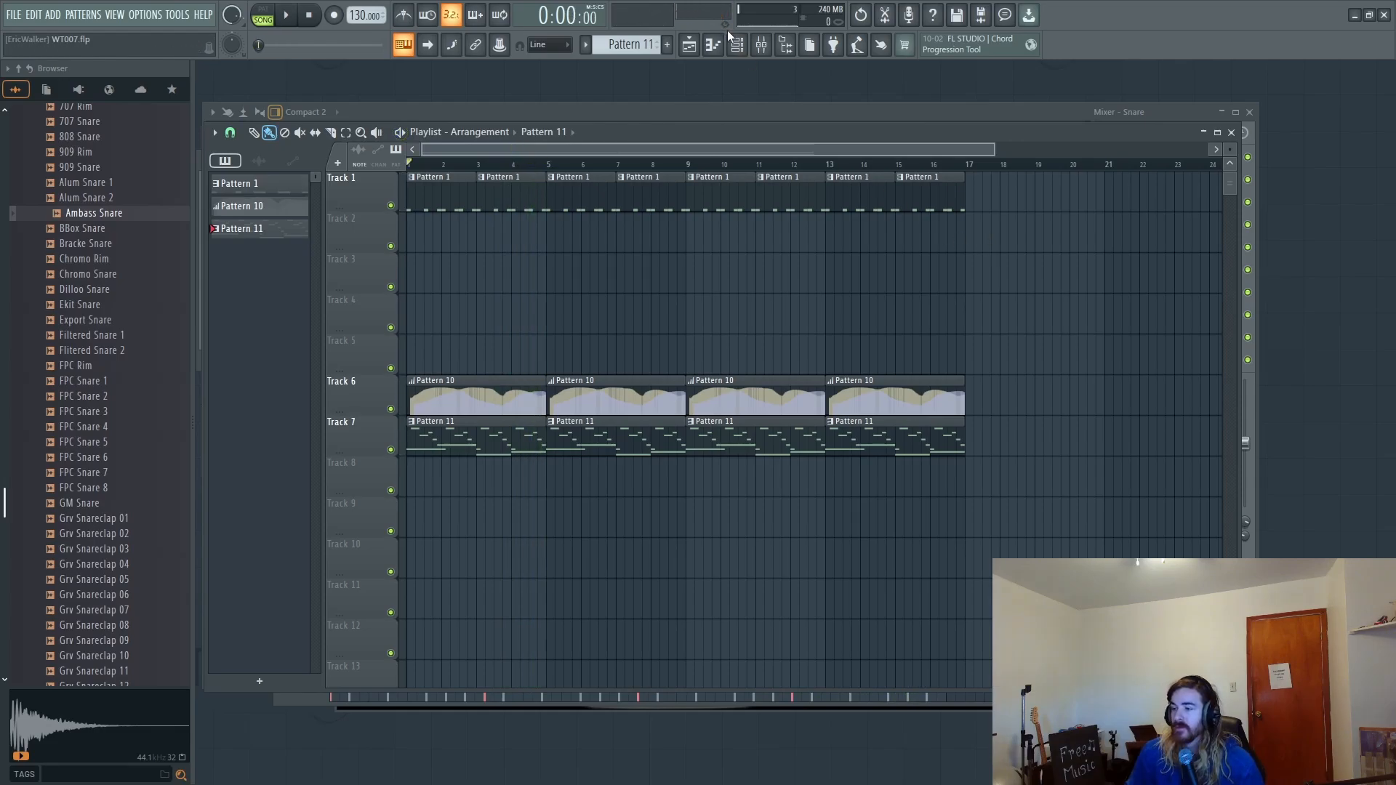
pyautogui.click(737, 46)
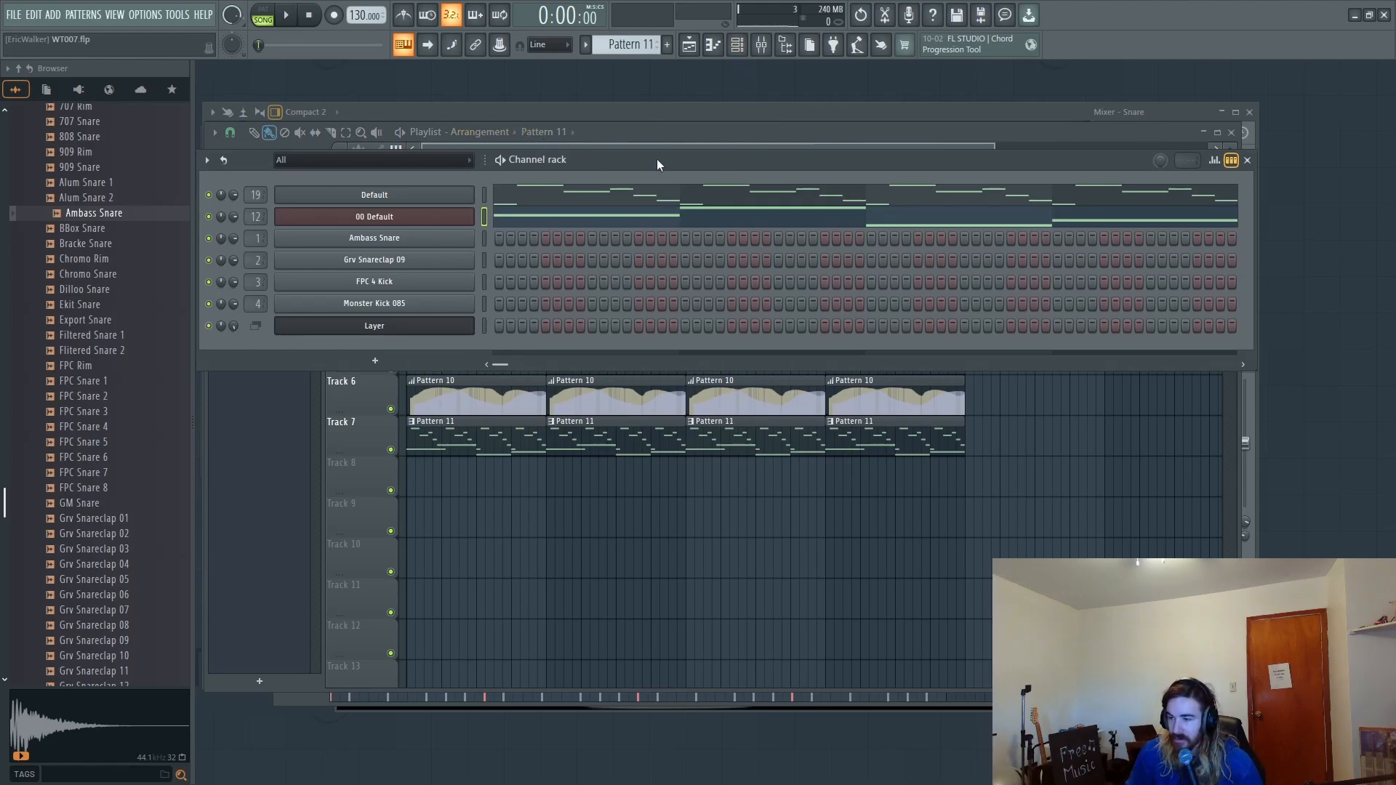
pyautogui.click(686, 56)
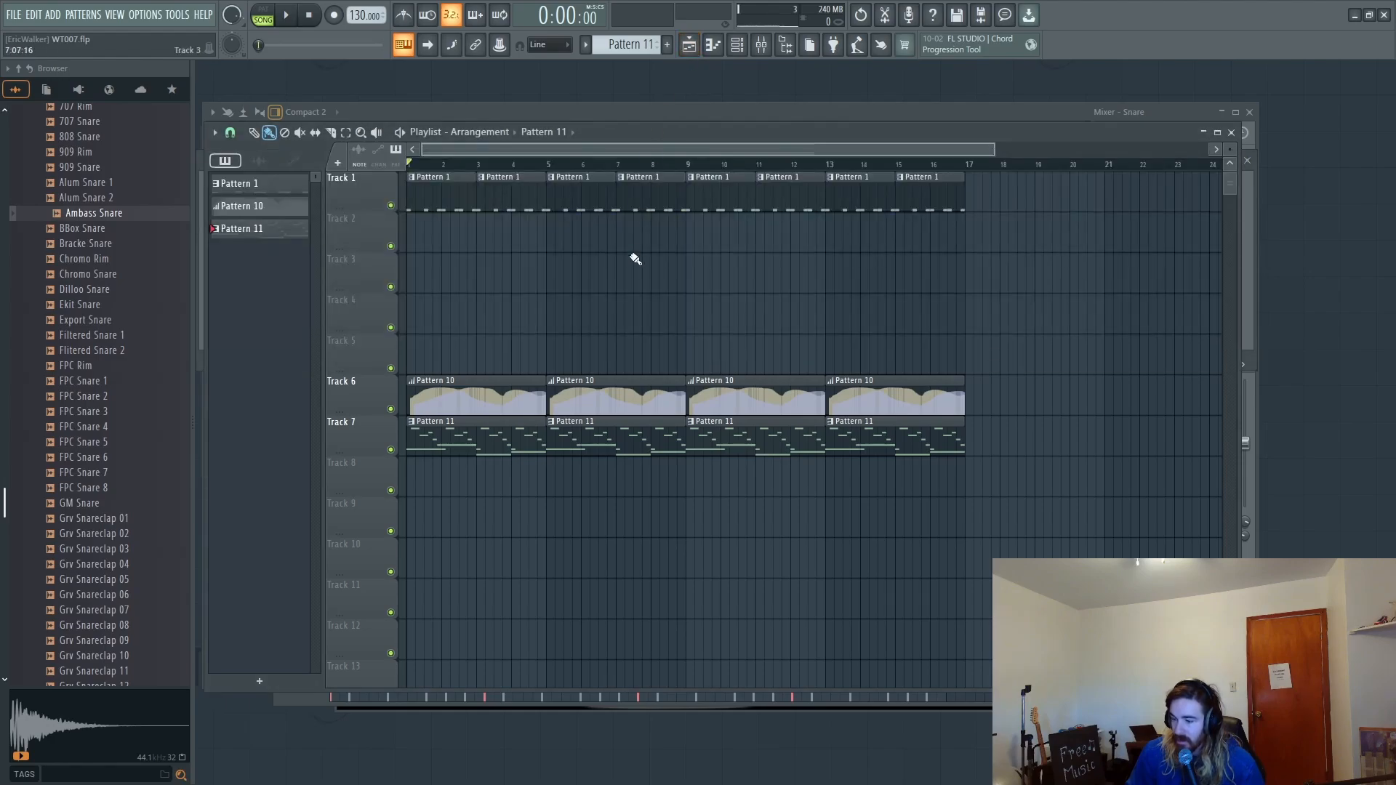